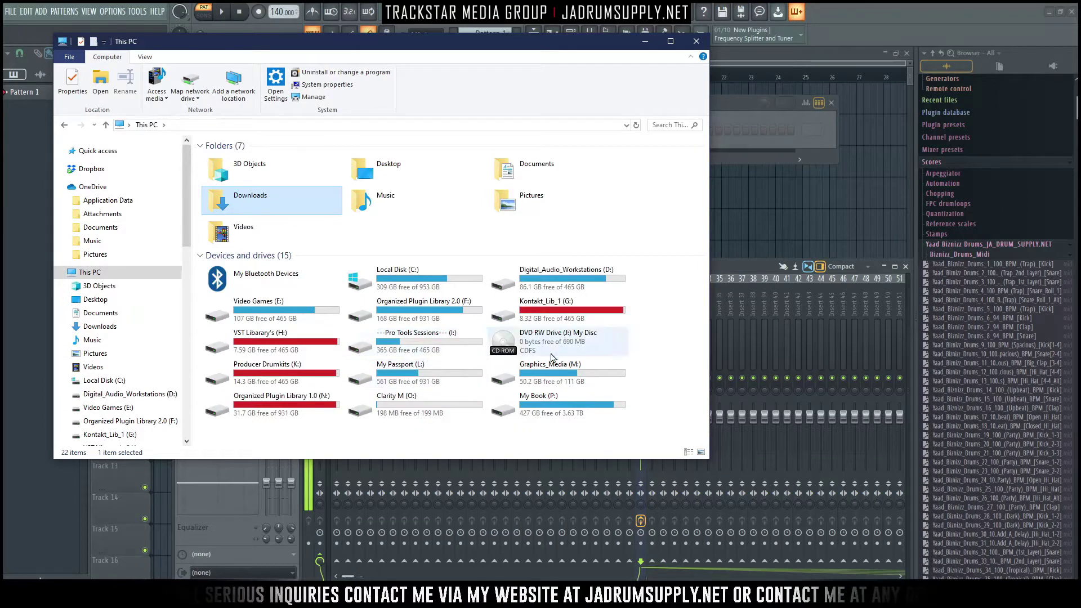
Step: Open the 1. DANCEHALL folder inside Producer Drumkits on the Producer Drumkits (K:) drive
double_click(265, 372)
double_click(270, 159)
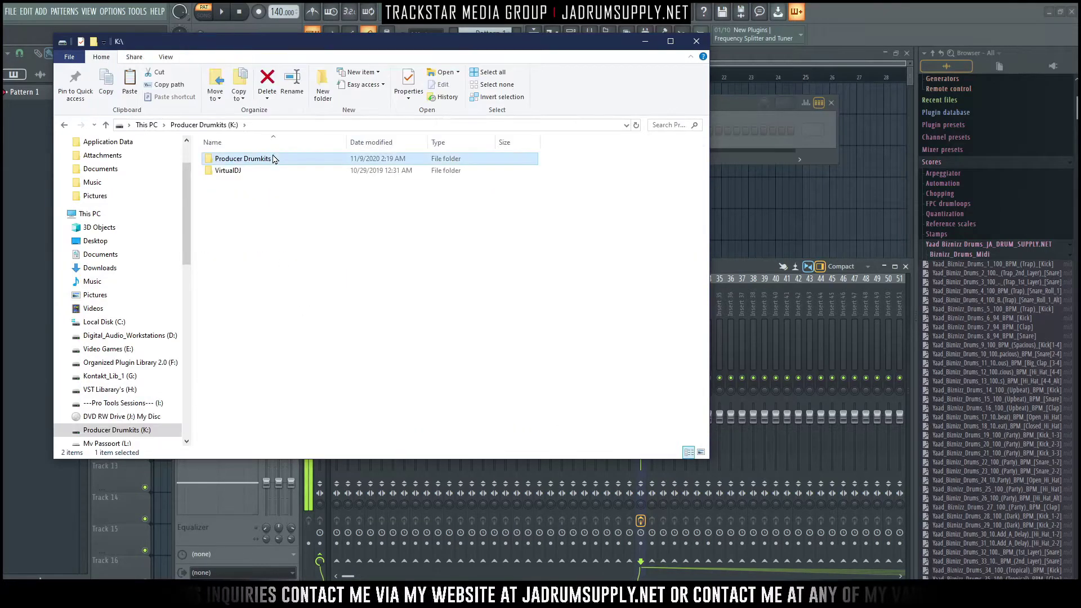
click(277, 175)
double_click(277, 175)
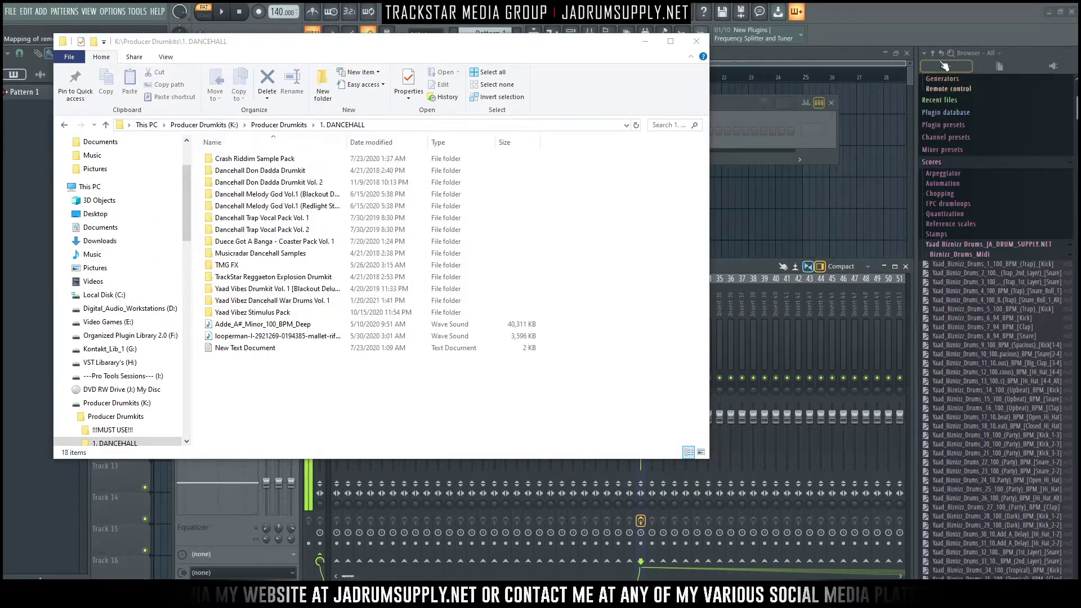
Step: Refresh the FL Studio sample browser and expand 1. DANCEHALL down to X10 Bass Island Dancehall x Pop
click(939, 75)
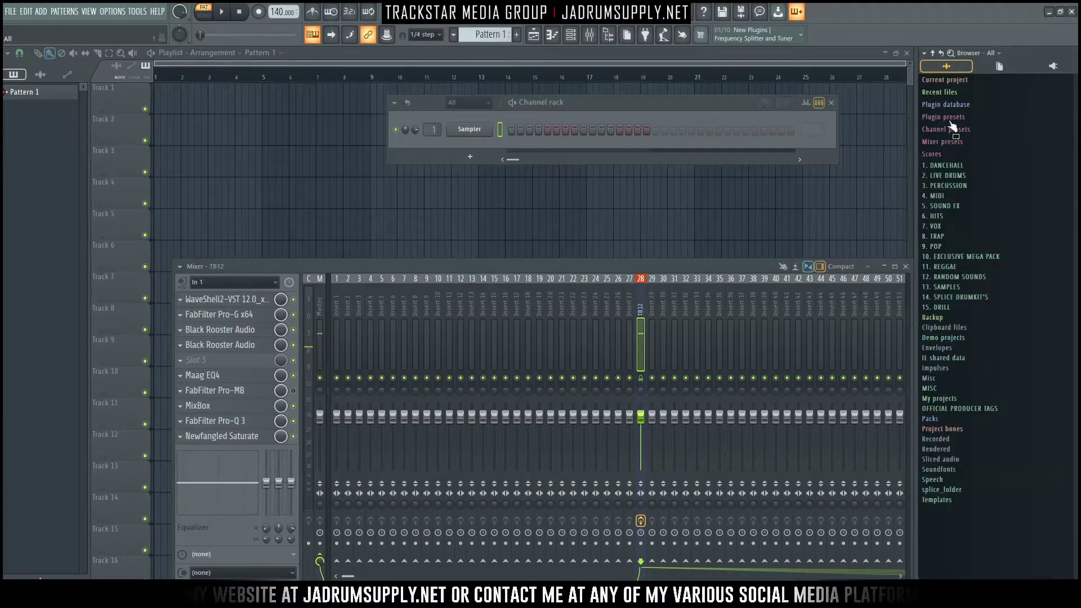
click(972, 166)
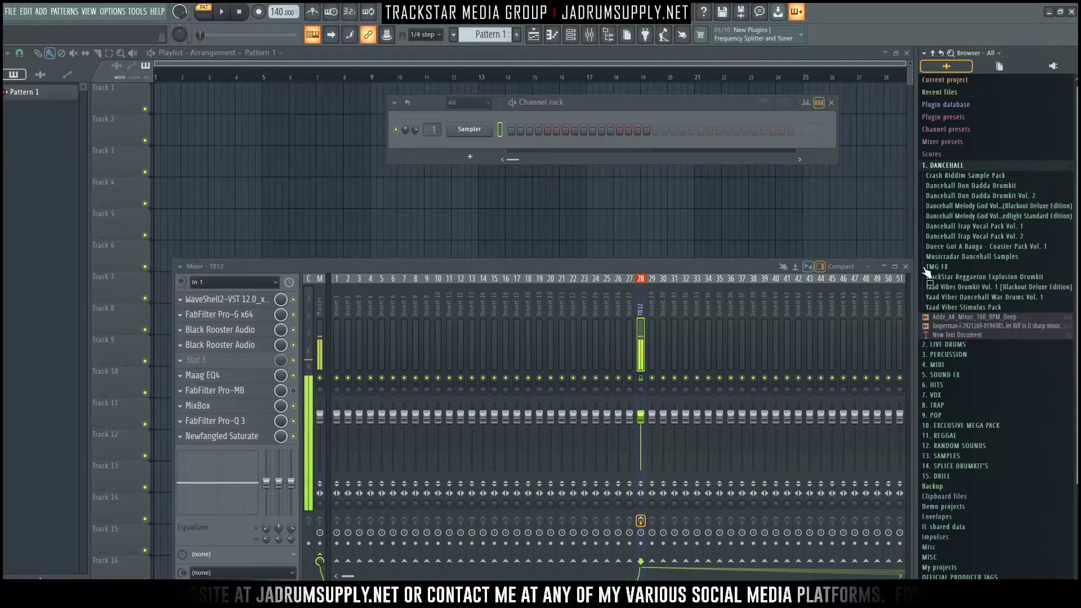
click(945, 66)
click(980, 287)
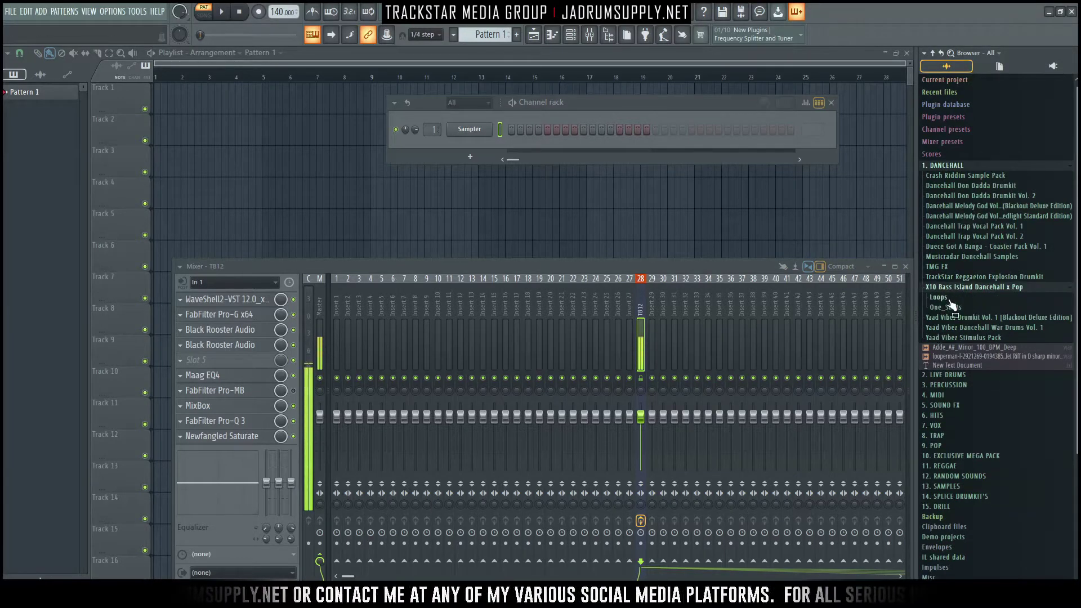
Step: Expand the sample pack's Loops and Melodic_Loops folders to list the Songstarters samples
click(955, 298)
click(974, 318)
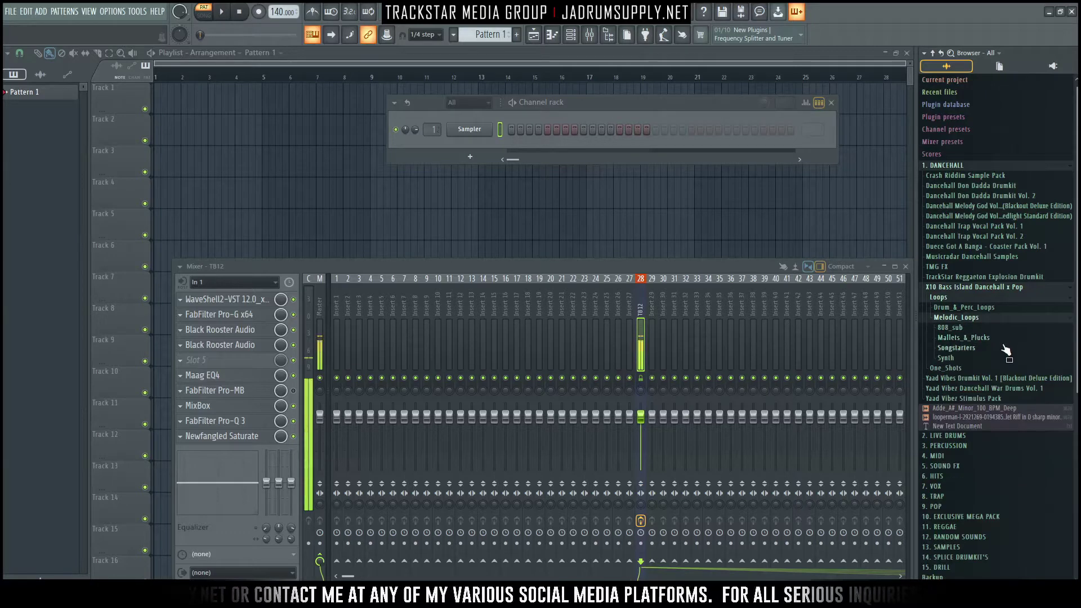
click(969, 348)
scroll(975, 392, down, 5)
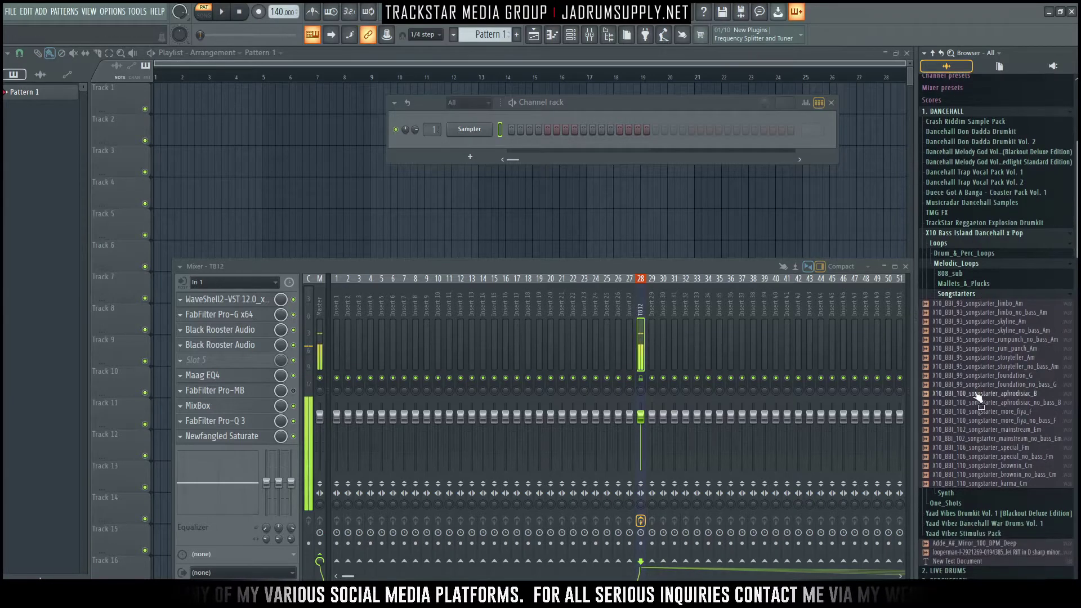
Step: Preview the melodic loops in the Synth folder and place X10_BBI_100_synth_spiderman_F at the start of Track 1
click(959, 386)
drag(975, 401, 984, 459)
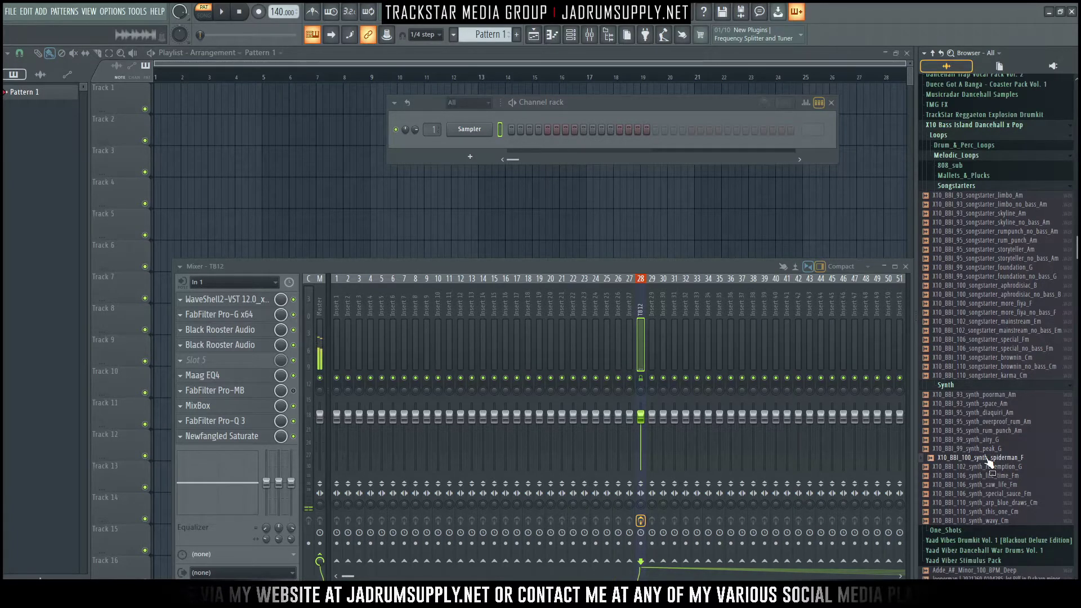
drag(986, 462, 217, 98)
Step: Set the project tempo to 100 BPM to match the synth loop and close its sample settings
double_click(218, 98)
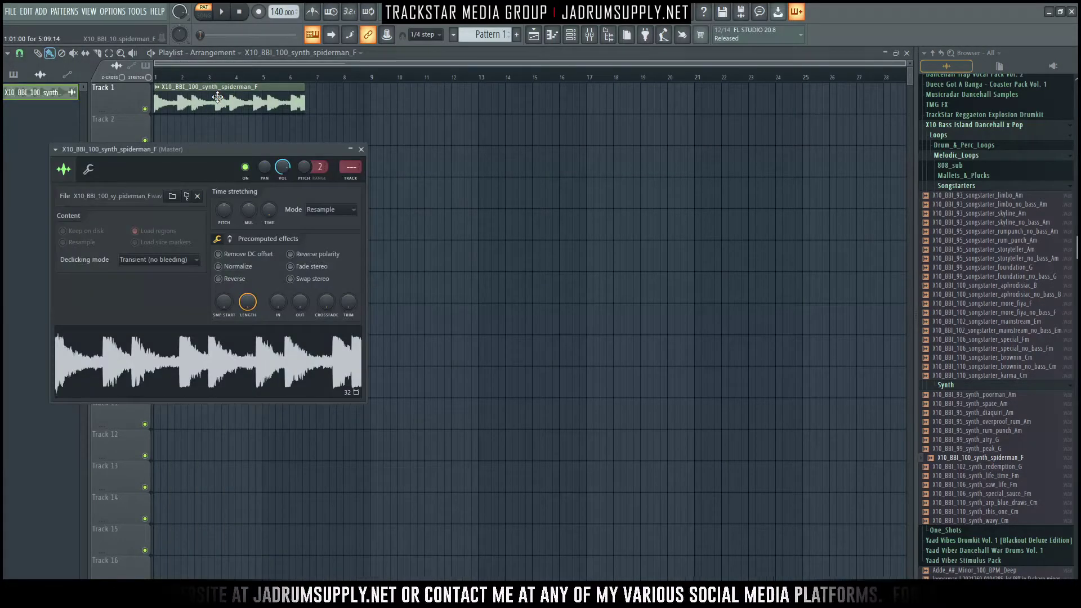
right_click(289, 12)
click(406, 54)
click(361, 149)
Step: Play back the synth loop while checking its sample settings and its waveform on Track 1
key(space)
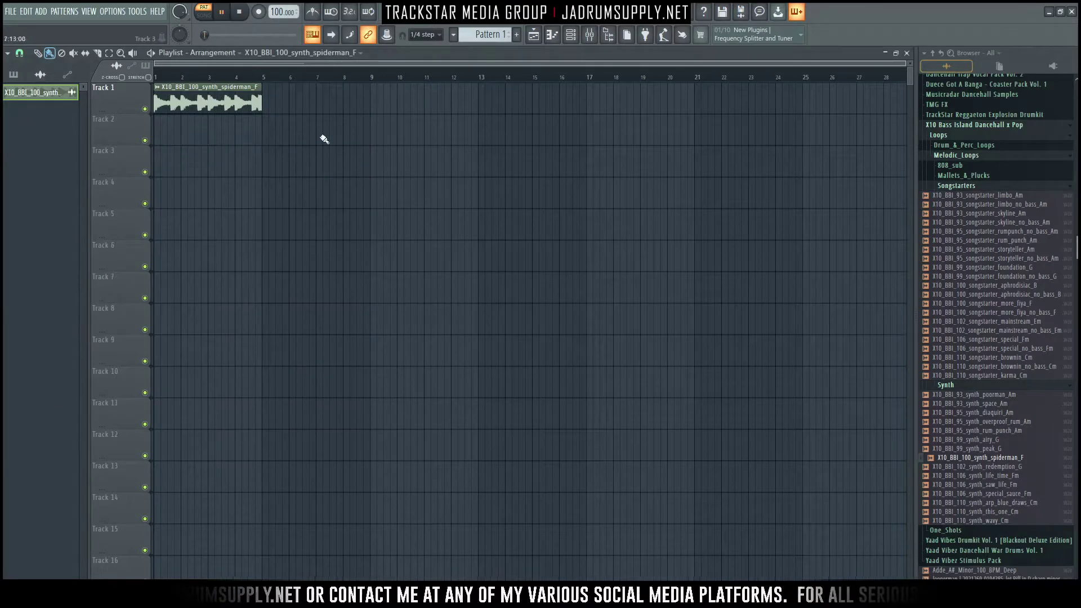
double_click(253, 102)
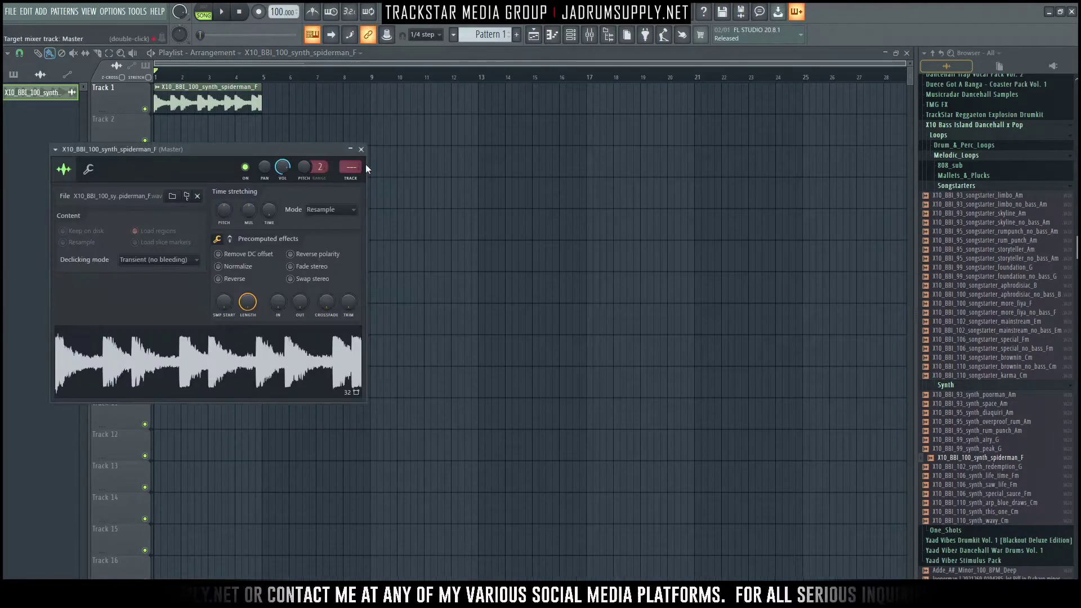
key(space)
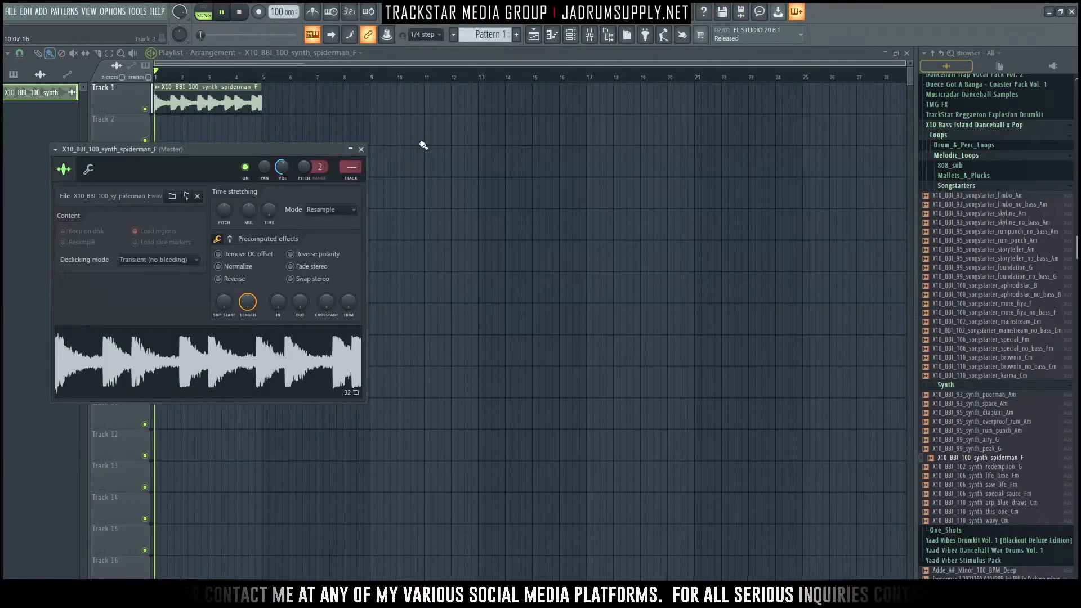
key(Escape)
scroll(478, 121, up, 5)
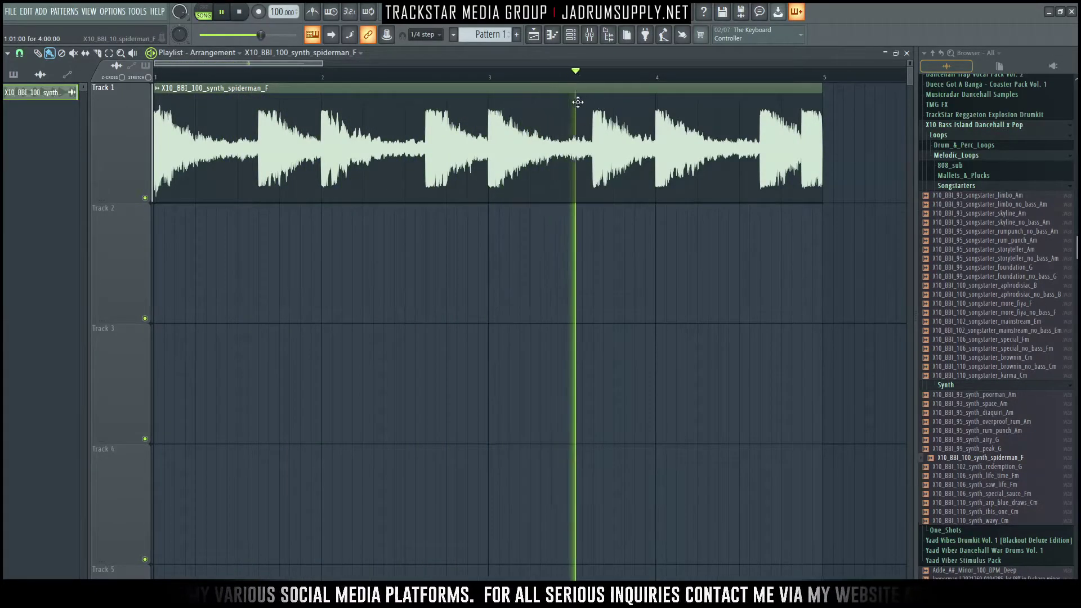
scroll(623, 72, down, 1)
scroll(627, 74, down, 2)
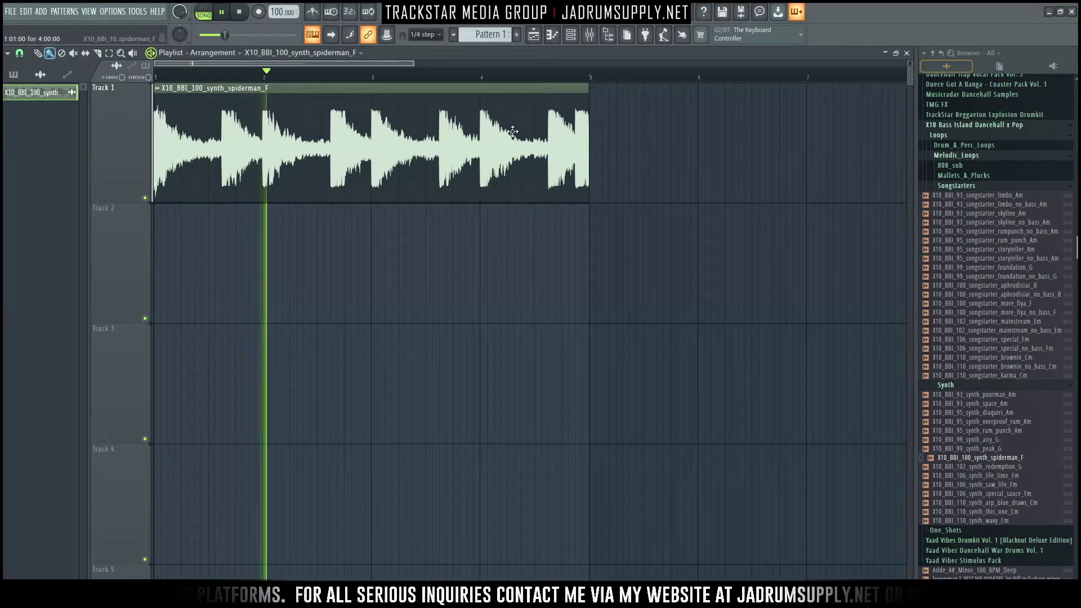
key(space)
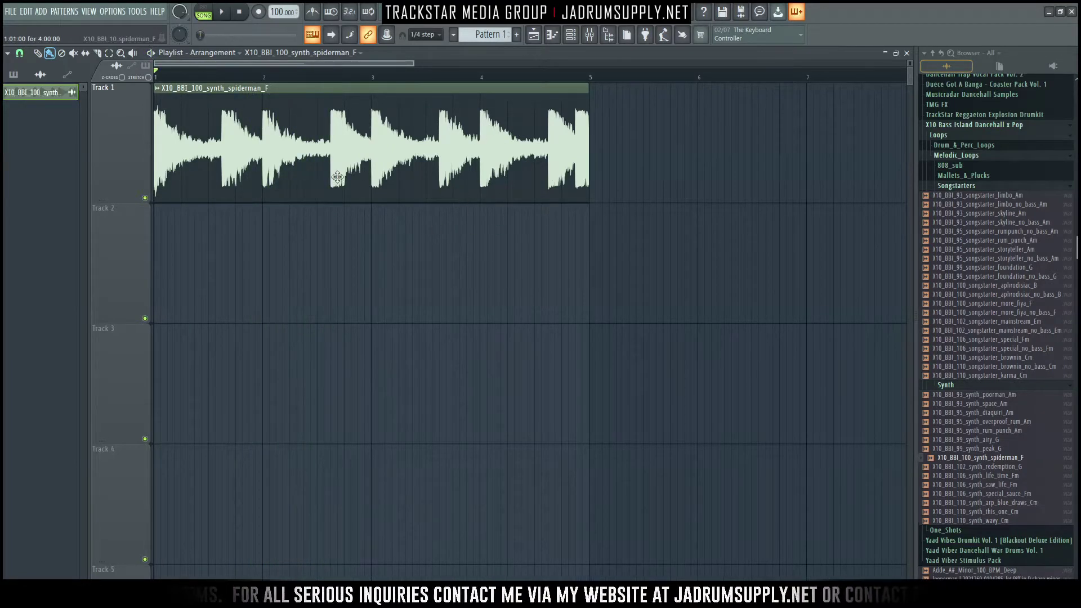
Step: Show the unsorted channels in the channel rack and add Spectrasonics Omnisphere as a new instrument
click(572, 35)
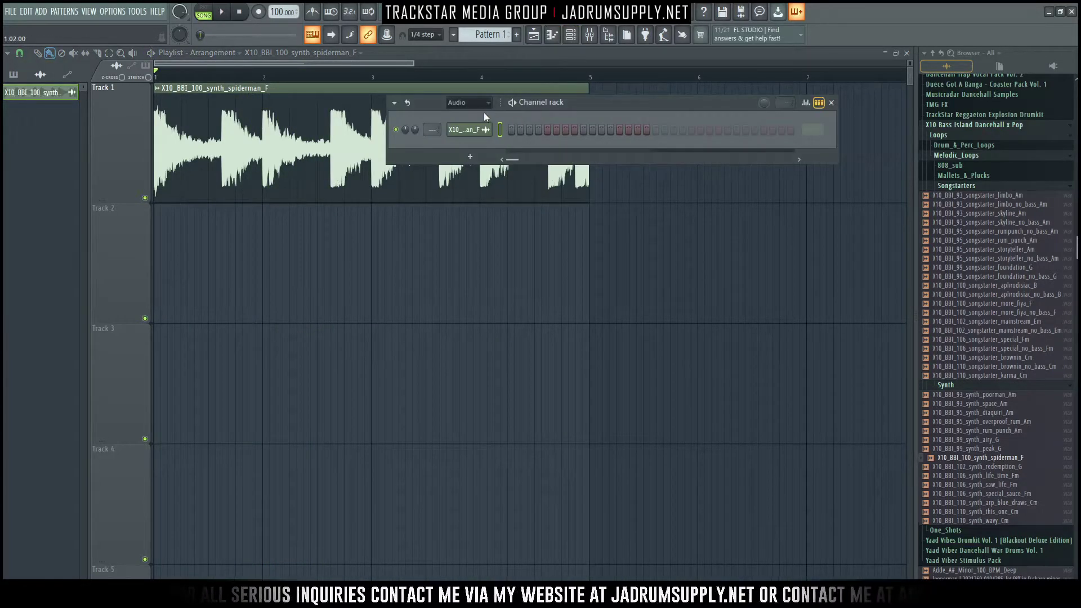
scroll(487, 111, down, 2)
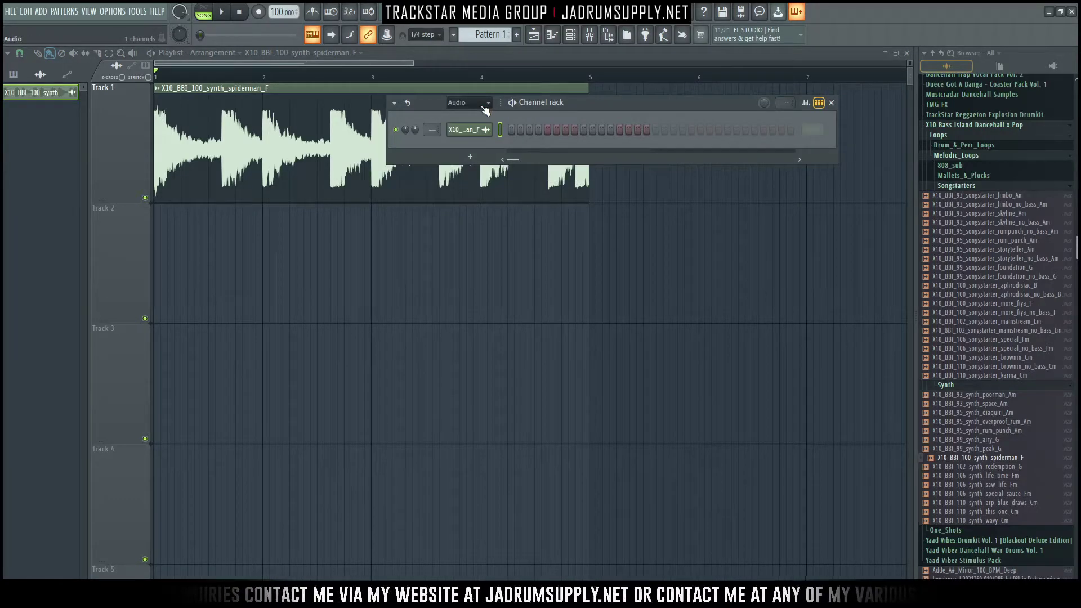
click(470, 156)
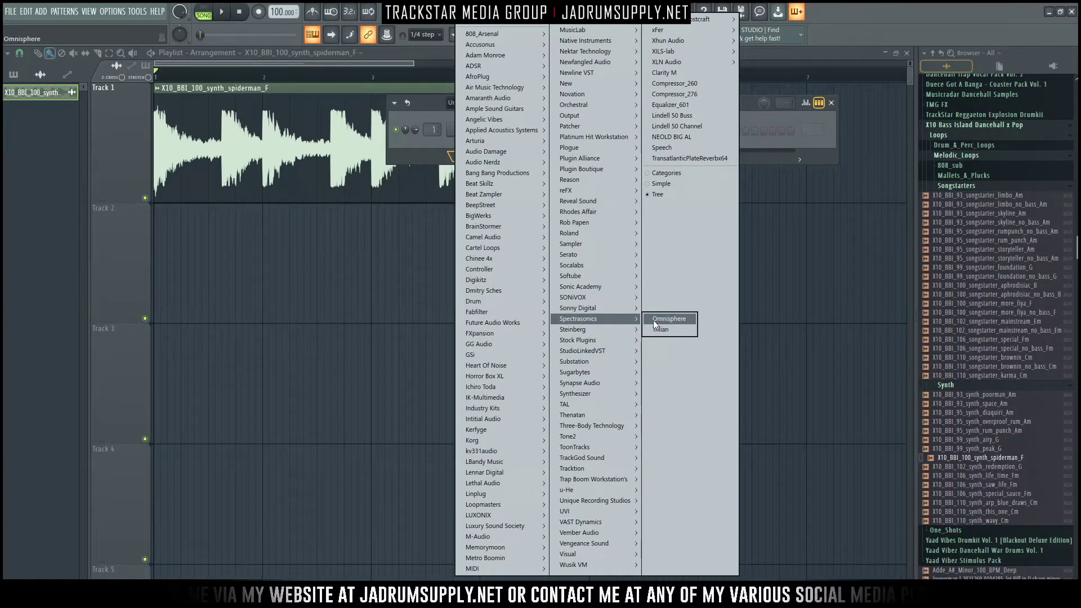
click(657, 321)
Step: Set Omnisphere's directory to Keyscape Library and load the LA Custom C7 - Pop piano patch
click(169, 199)
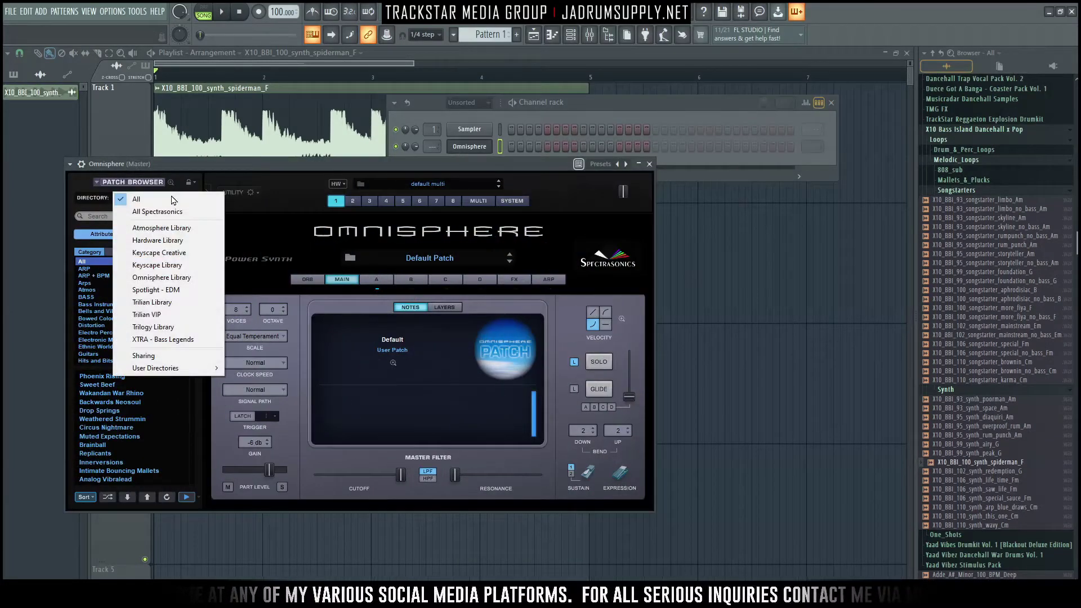
click(175, 265)
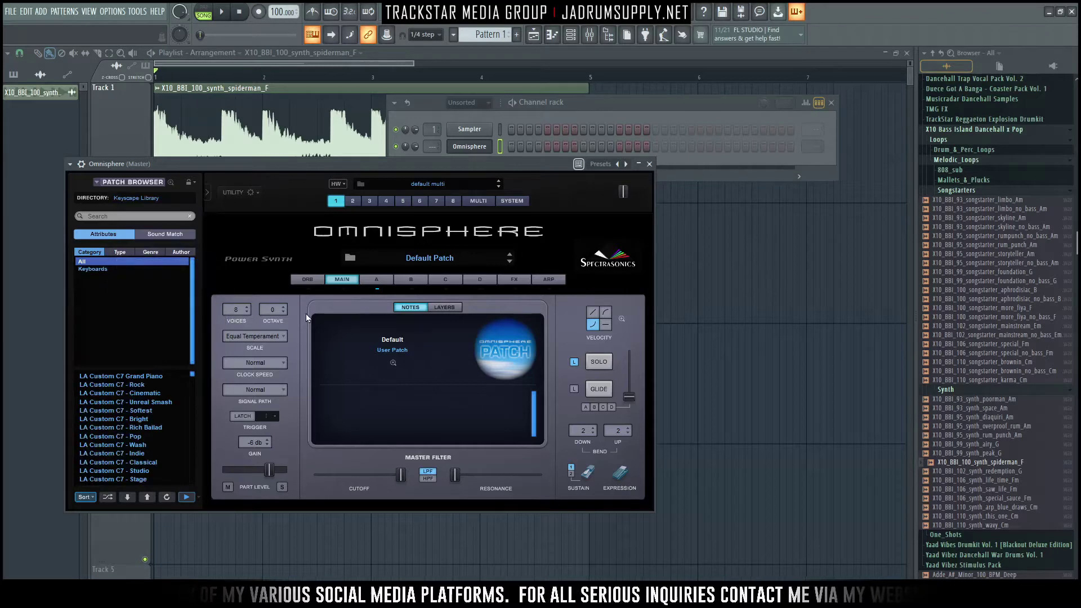
scroll(195, 438, down, 5)
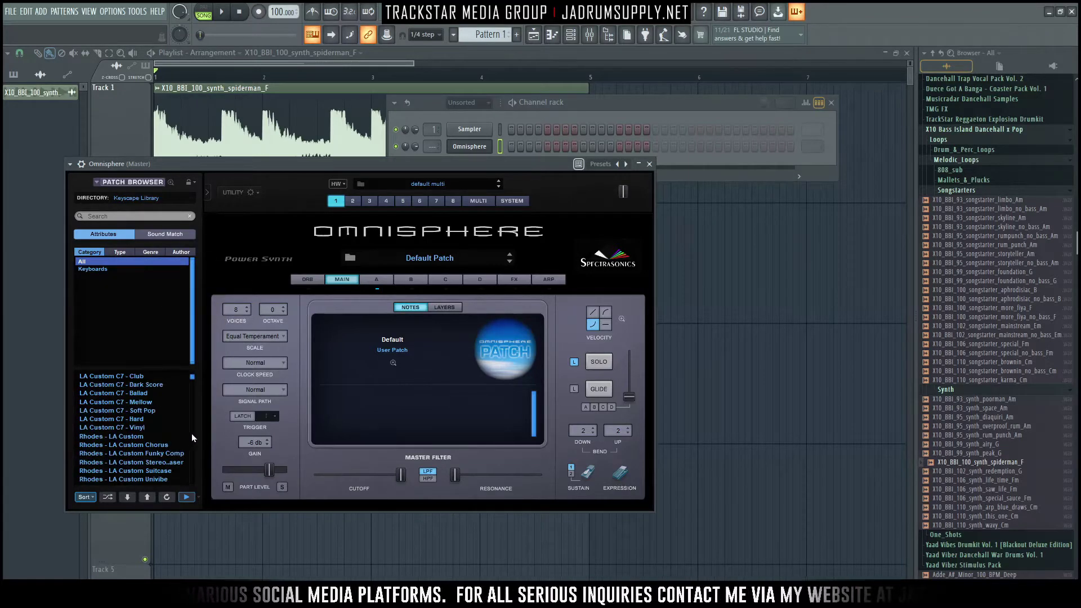
scroll(149, 398, up, 1)
scroll(151, 397, up, 1)
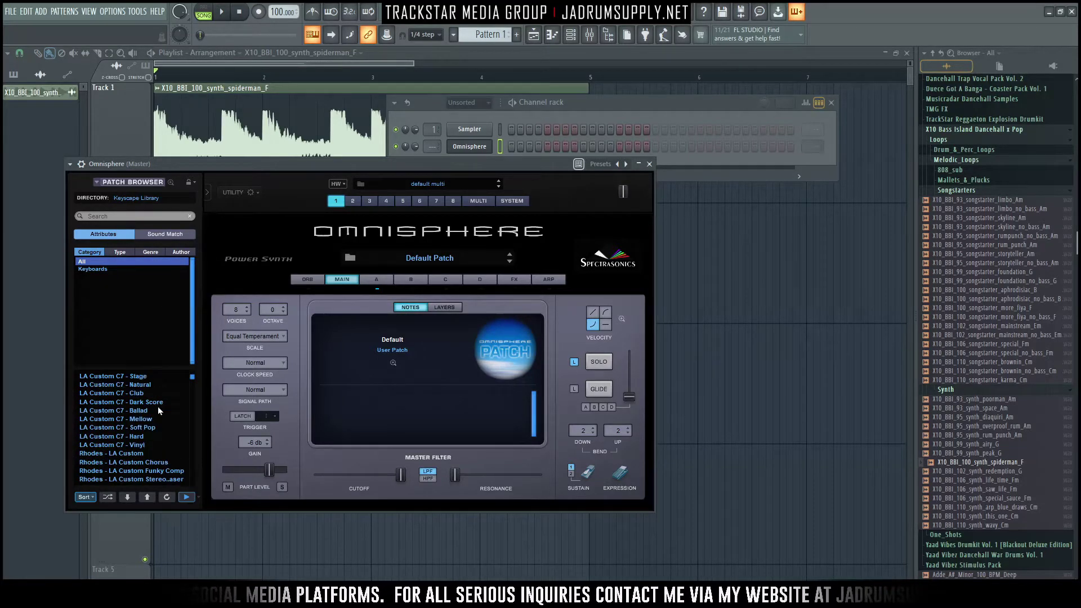
scroll(144, 401, up, 1)
scroll(135, 397, up, 4)
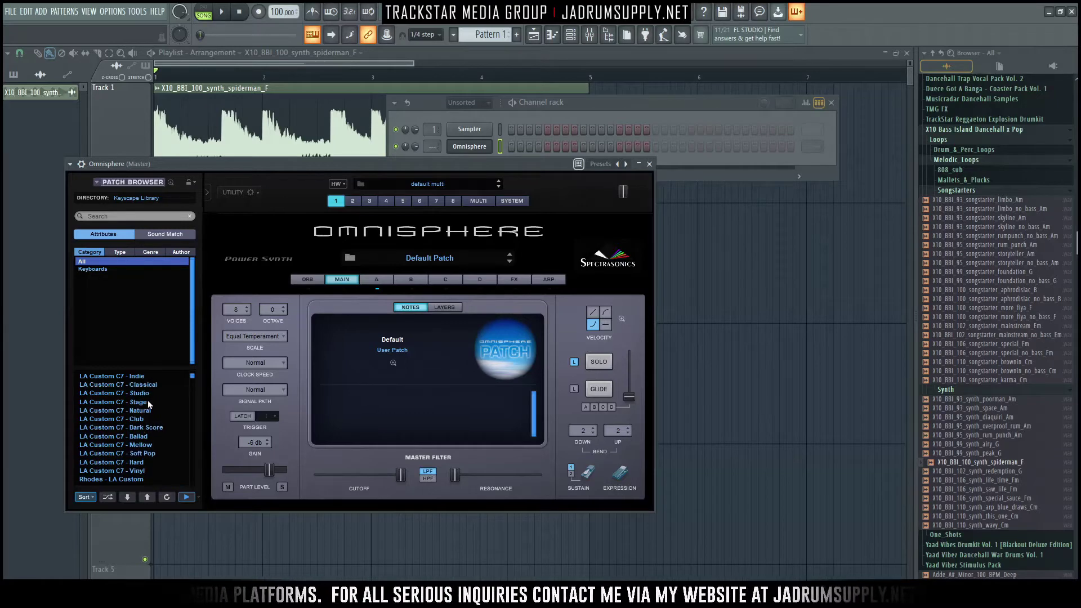
click(141, 386)
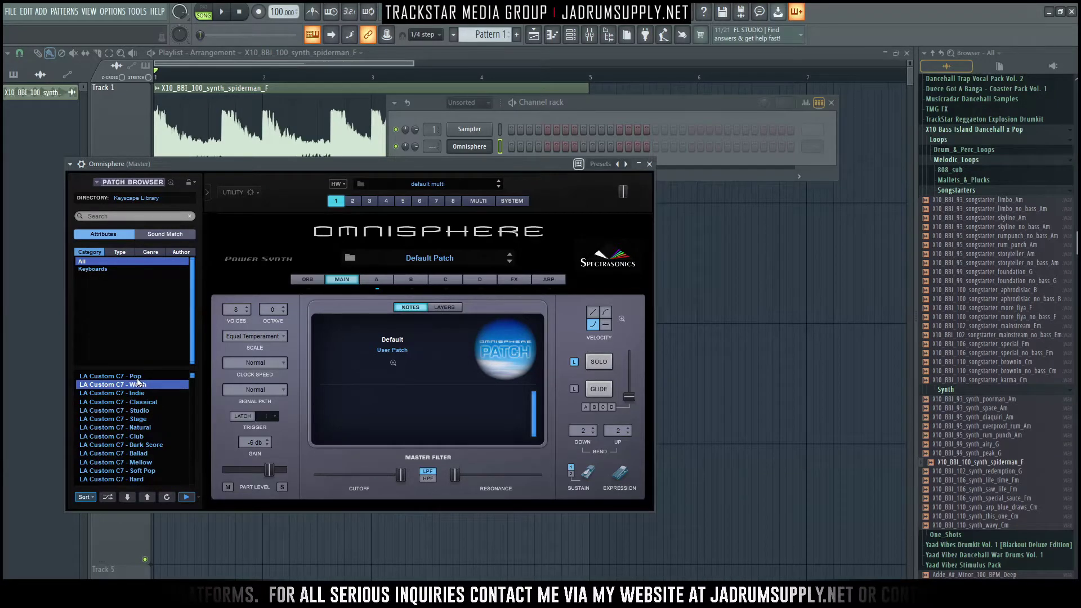
click(138, 376)
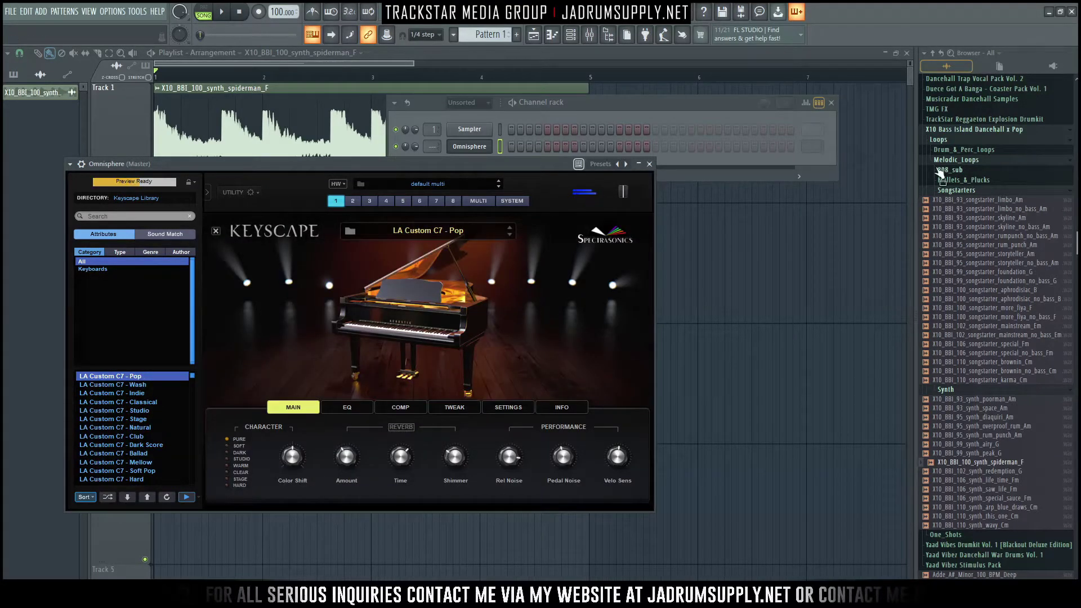
Step: Route the synth loop's audio channel to mixer track 1 and load the Key Detective track state there
click(607, 121)
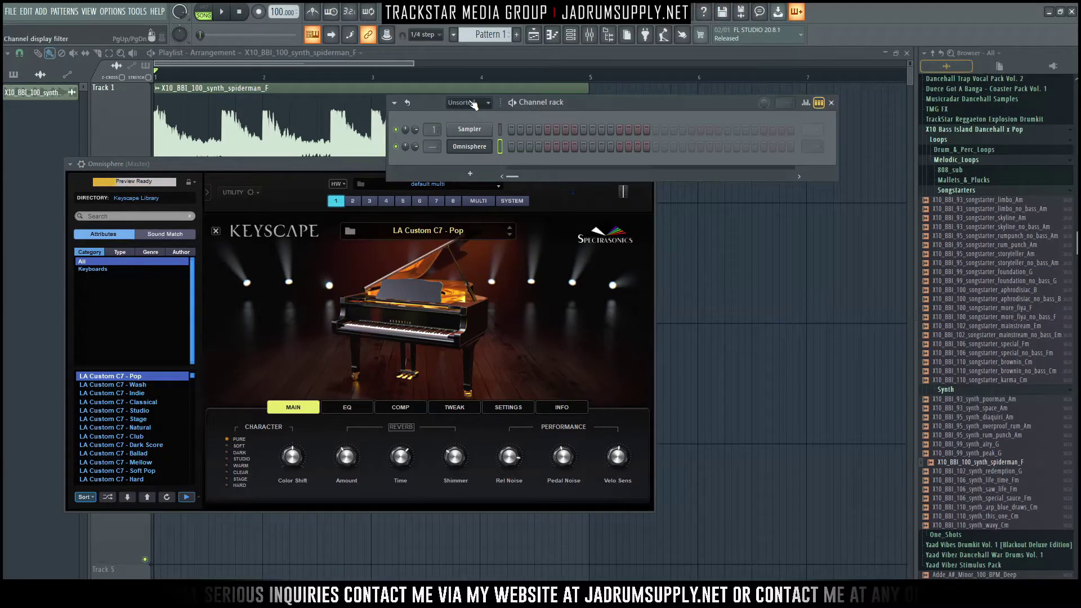
scroll(473, 104, down, 1)
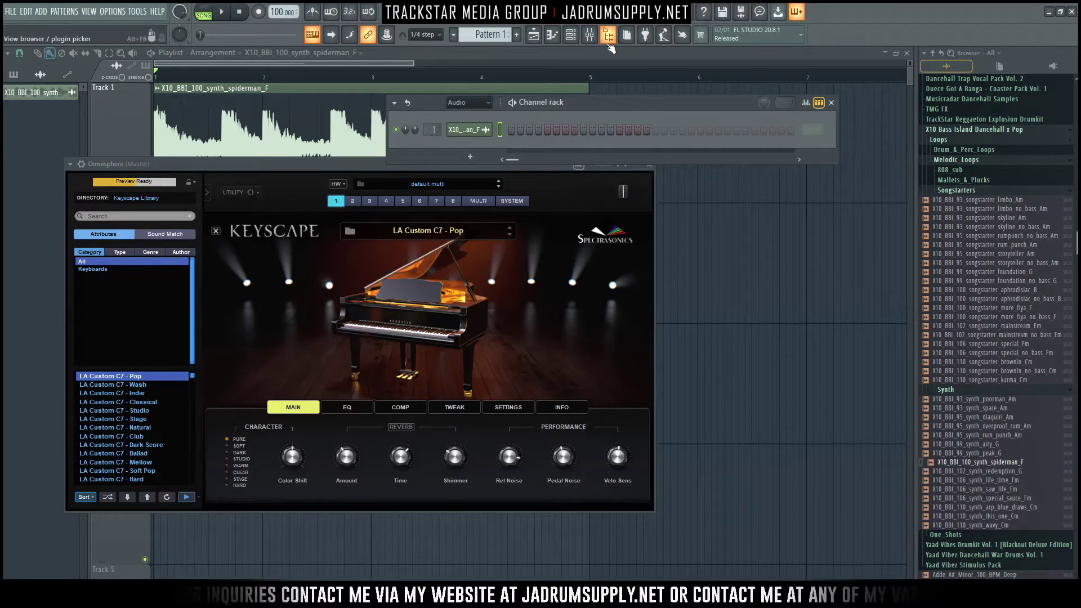
click(590, 35)
right_click(337, 333)
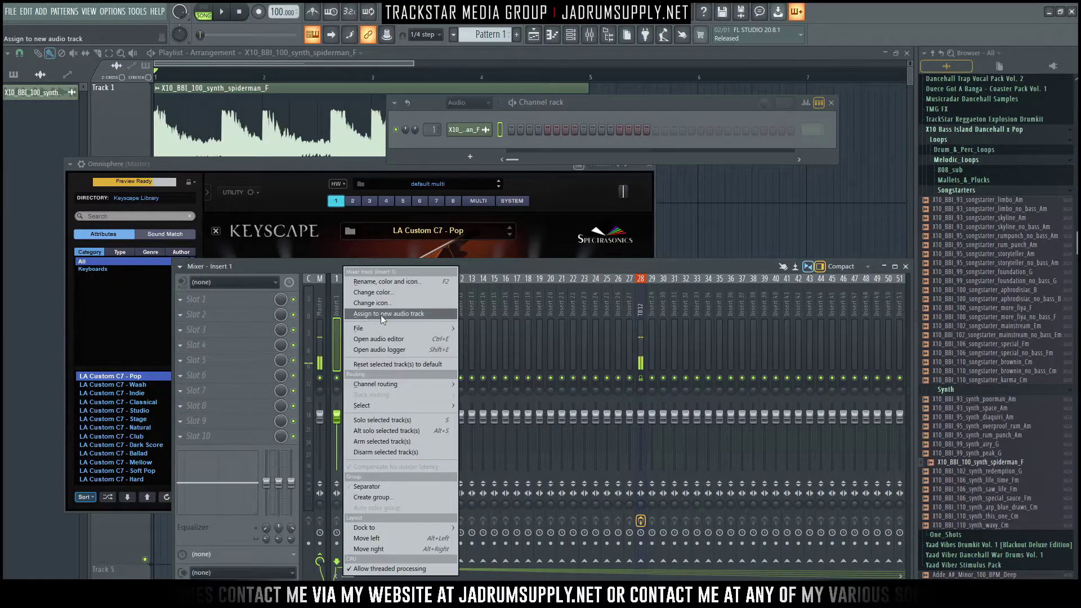
mouse_move(391, 328)
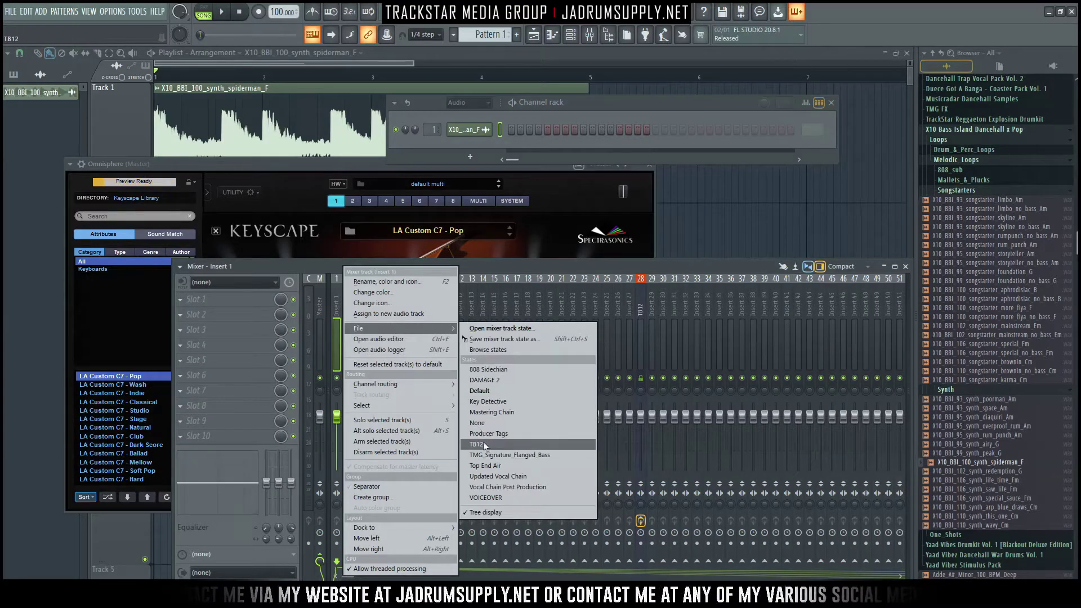
click(494, 402)
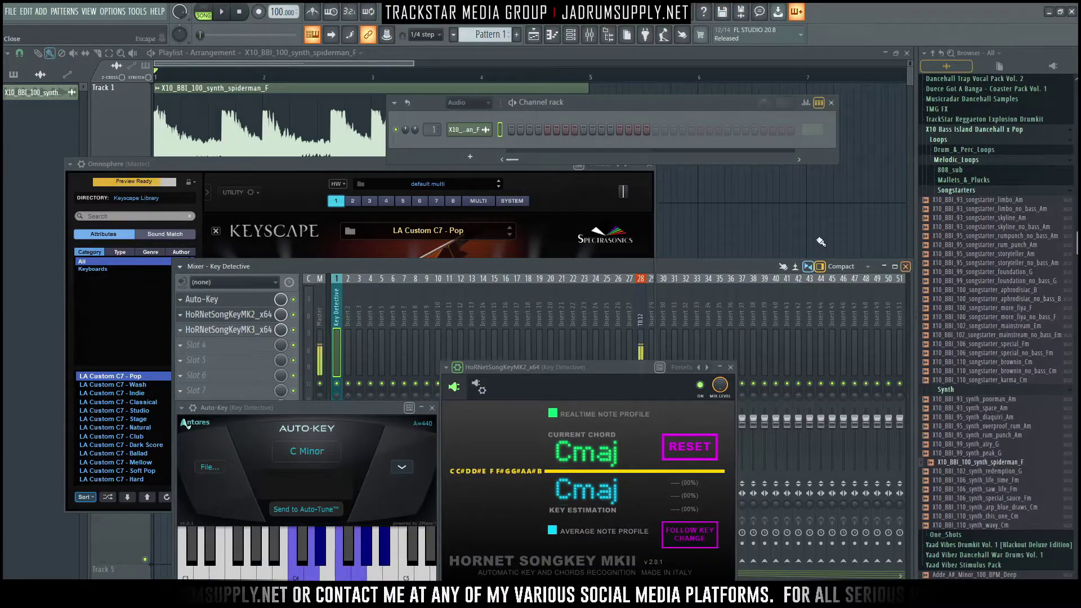
click(905, 267)
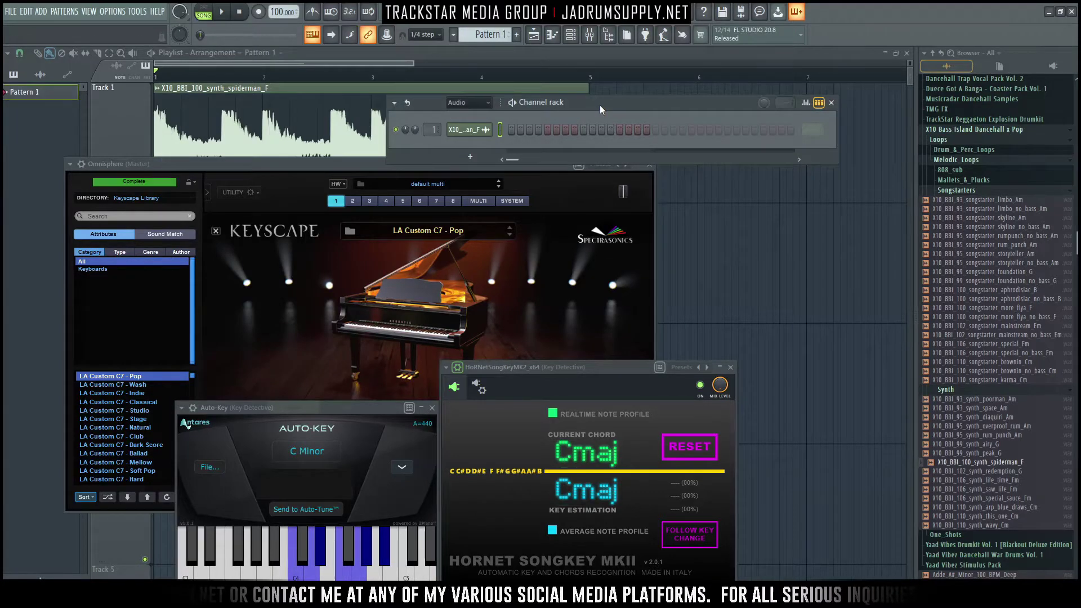
Step: Switch the channel rack to the Unsorted group and hide the rack and the Omnisphere window
click(469, 101)
click(474, 110)
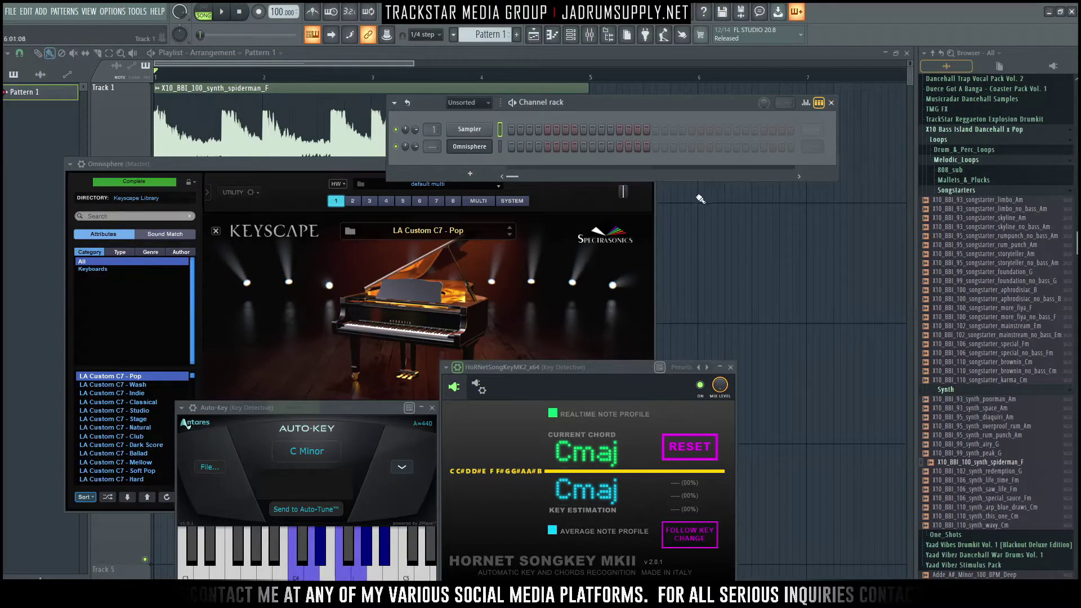
click(469, 148)
click(787, 248)
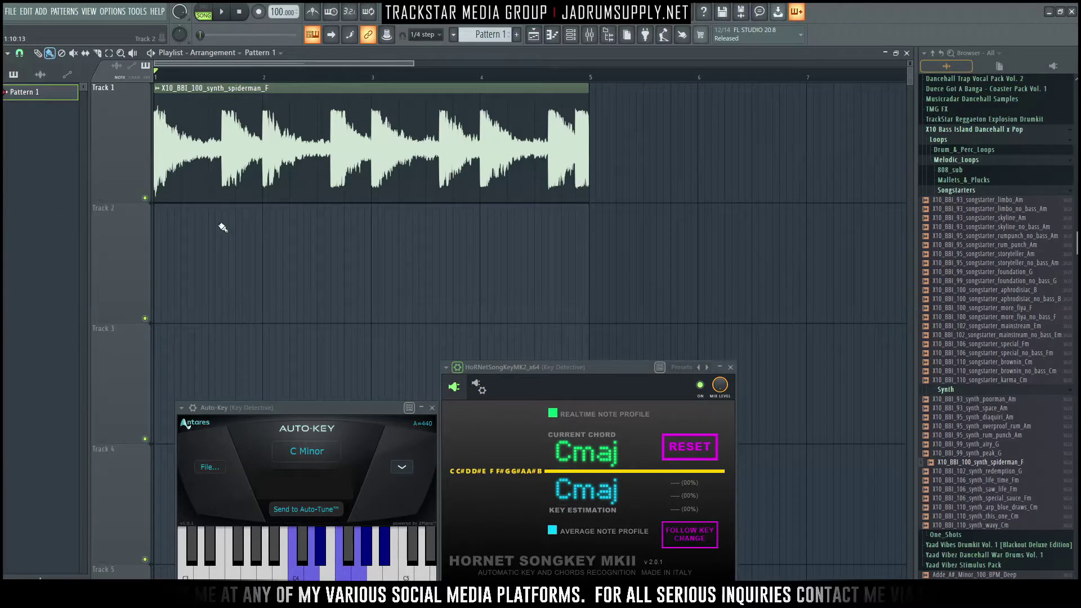
Step: Place Pattern 1 at the start of Track 2 and extend it to bar 5 to match the synth loop
drag(179, 234, 159, 231)
drag(262, 232, 371, 245)
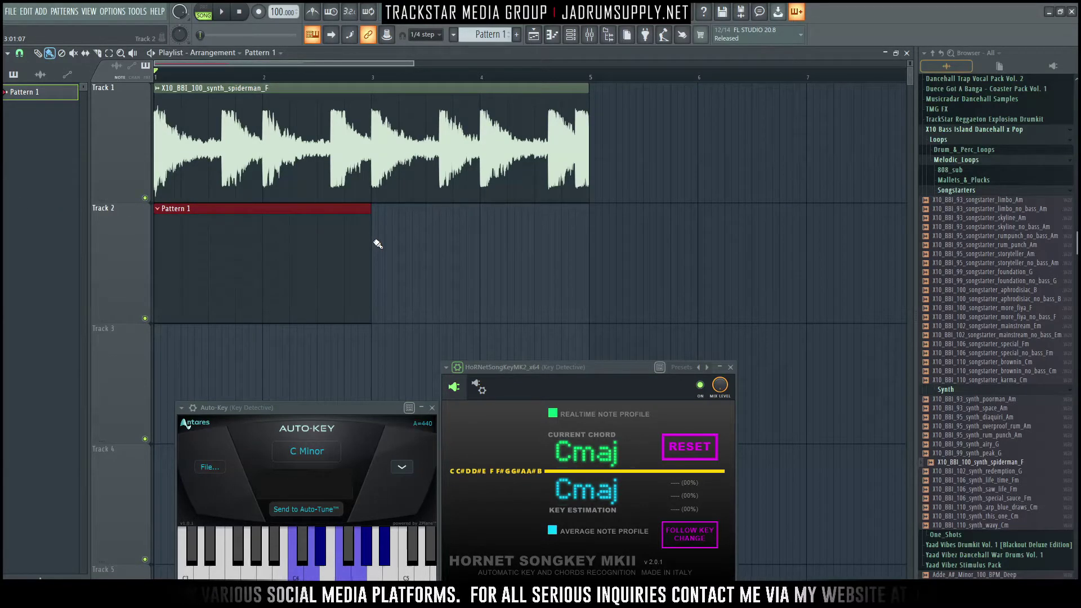
drag(372, 239, 589, 231)
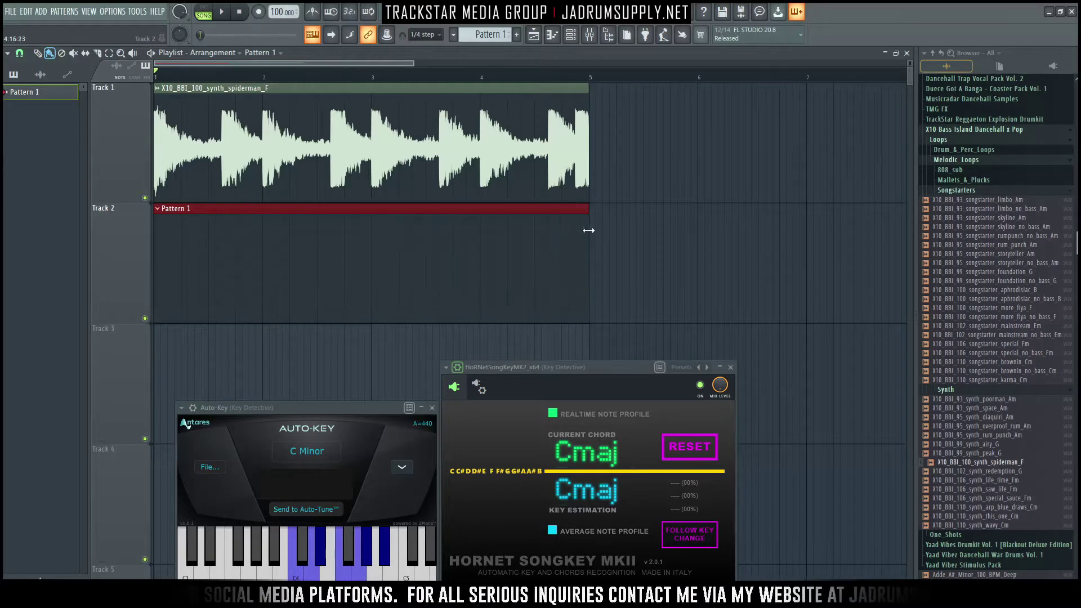
Step: Show the channel rack, open Omnisphere's piano roll, and bring the channel rack back over it
click(571, 35)
right_click(485, 146)
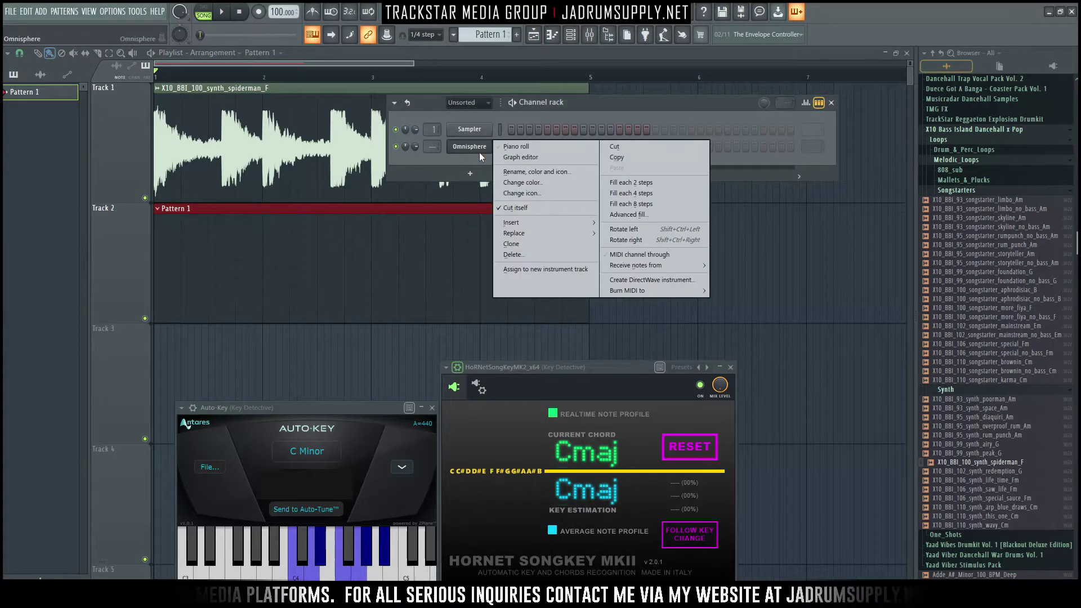
click(521, 147)
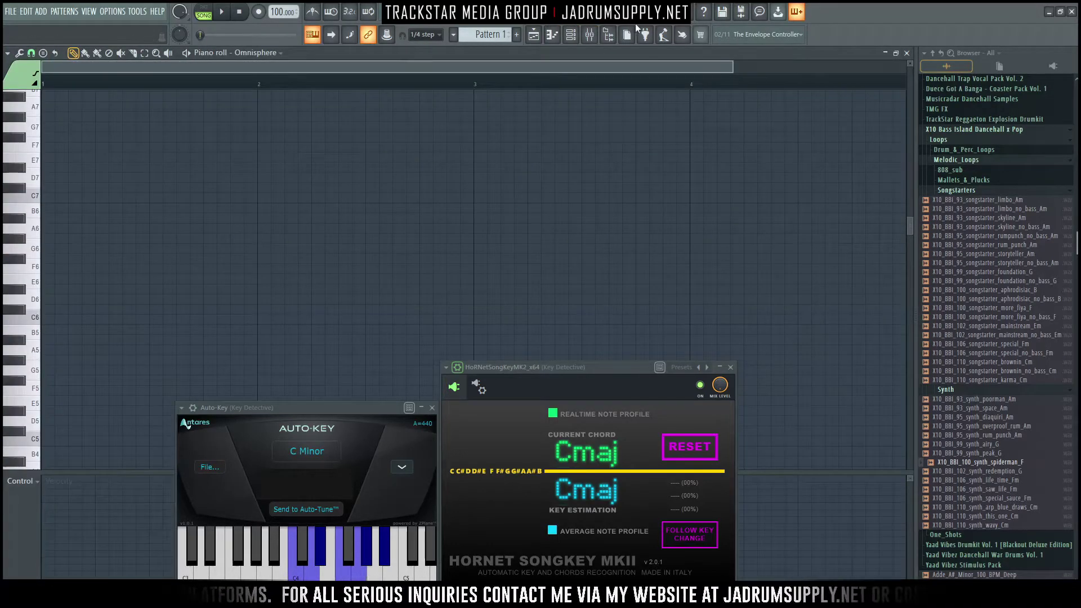
click(574, 37)
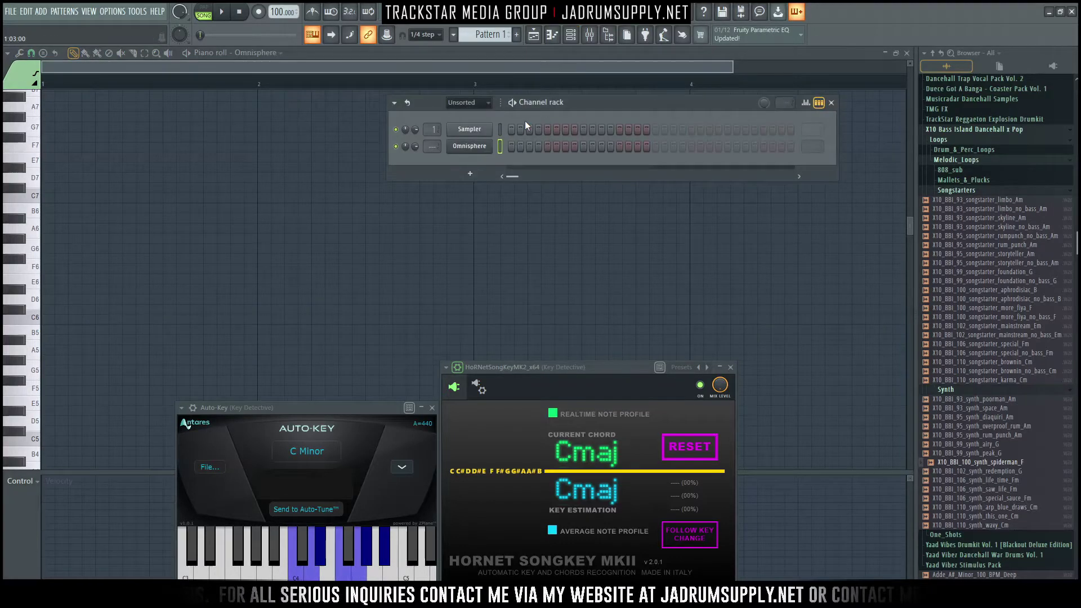
Step: Expand the Major Scale's folder within All_Musical_Scales_JA_DRUM_SUPPLY.NET in the browser's 4. MIDI folder
scroll(993, 253, down, 8)
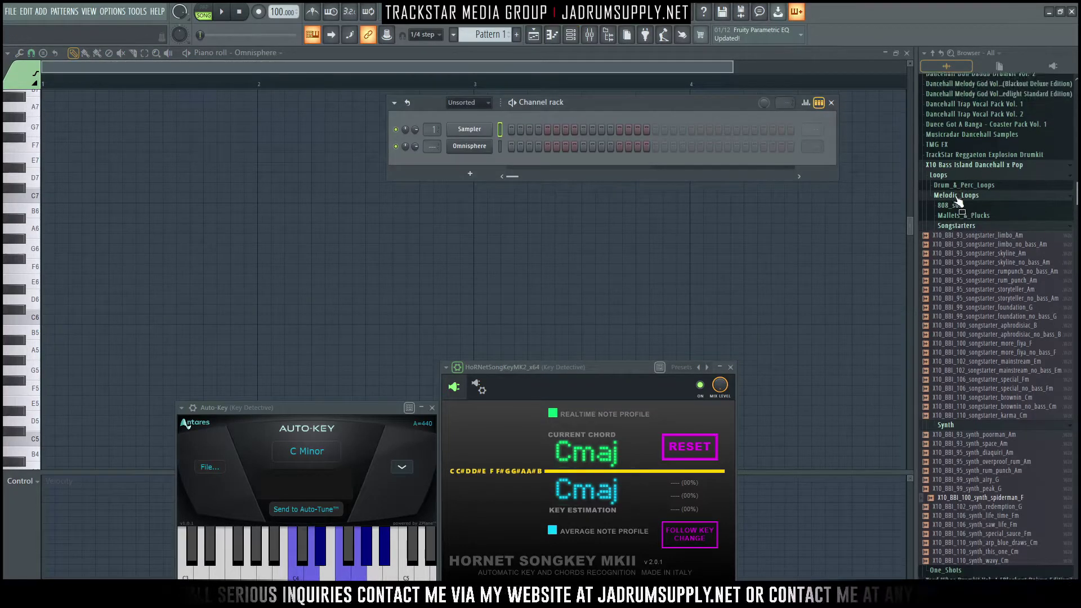
scroll(978, 394, up, 3)
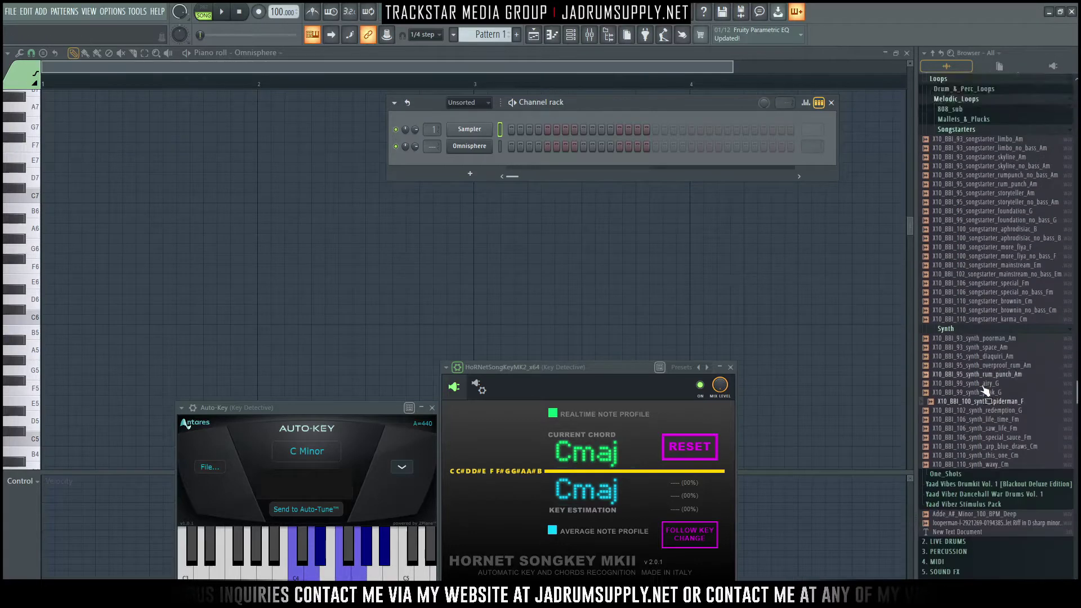
click(953, 460)
click(960, 471)
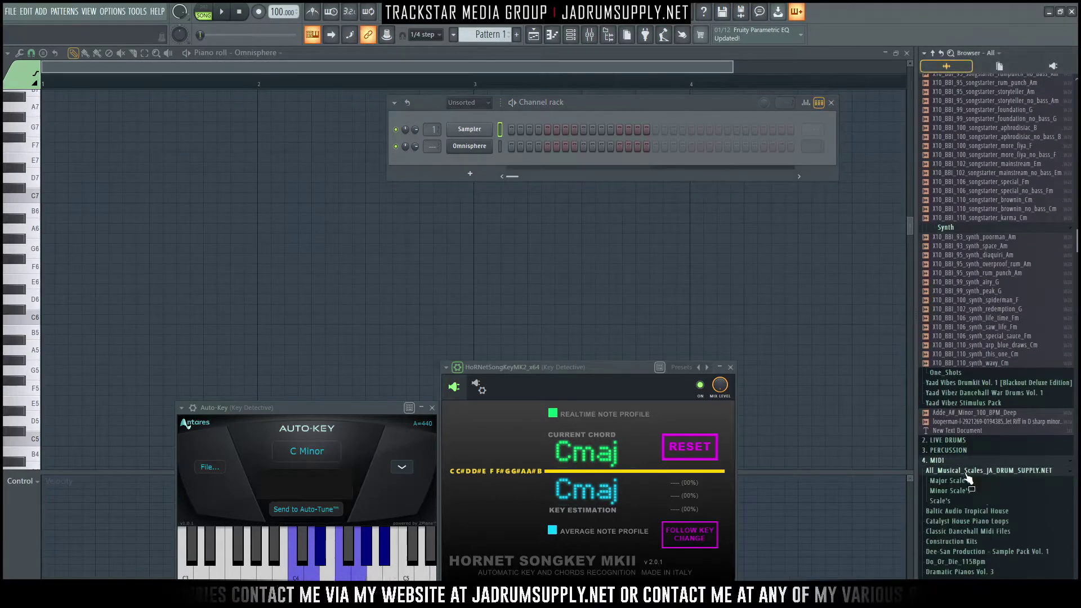
scroll(991, 465, down, 3)
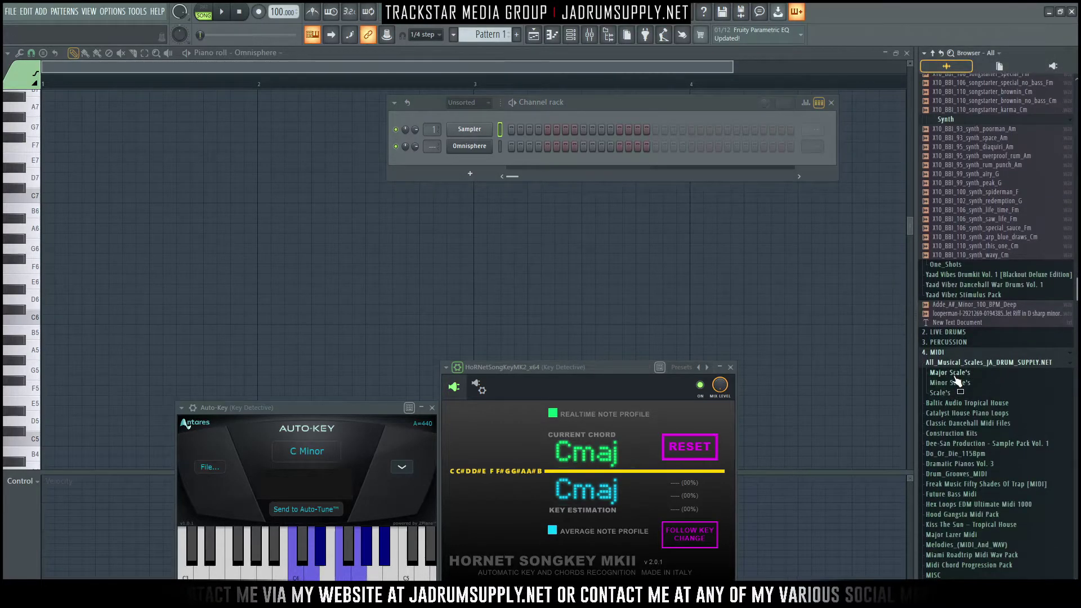
scroll(983, 250, up, 5)
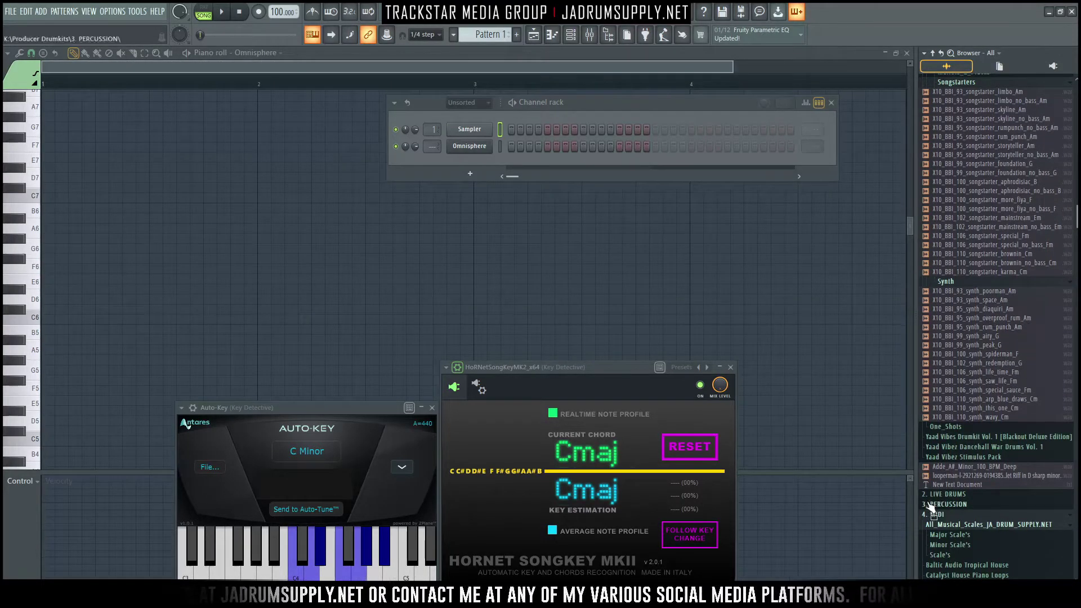
click(952, 536)
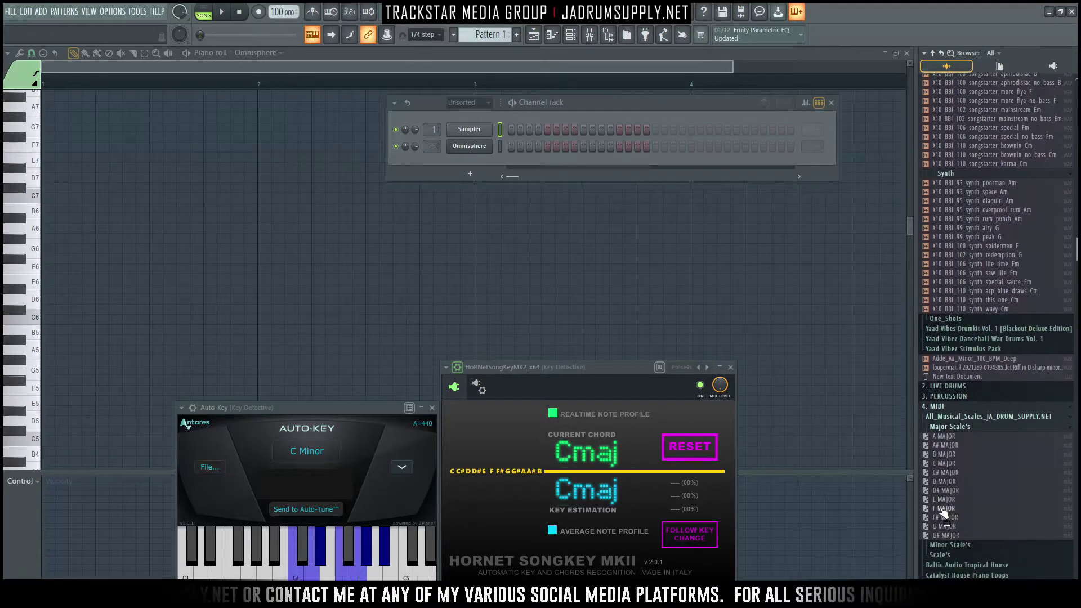
Step: Load the F MAJOR scale MIDI onto the Sampler channel and open Omnisphere's piano roll with the scale as ghost notes
drag(946, 509, 802, 466)
right_click(491, 142)
click(505, 146)
right_click(505, 146)
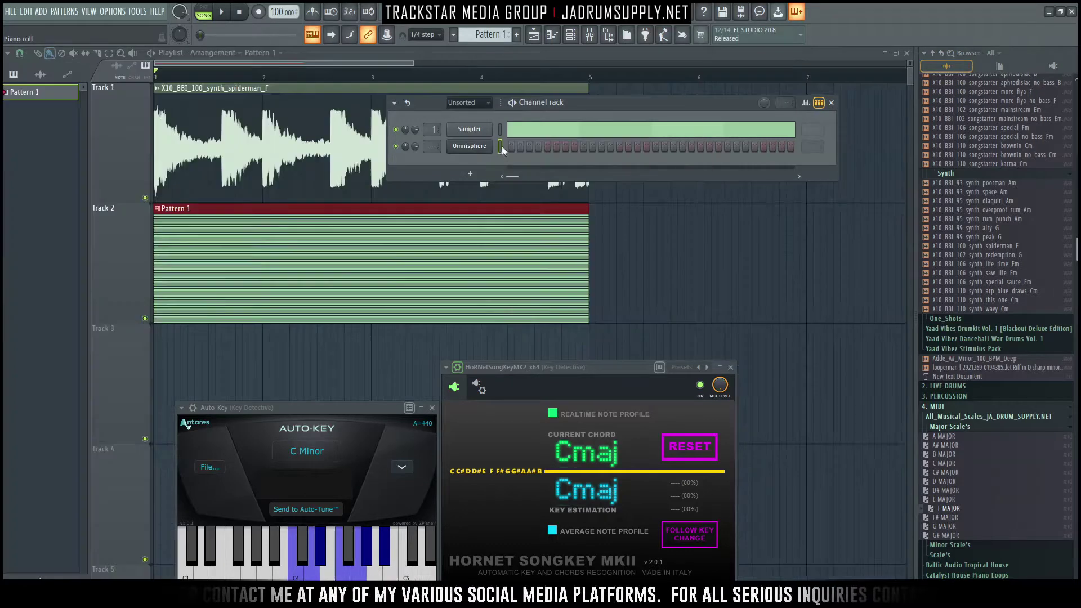
click(509, 147)
right_click(510, 148)
click(518, 149)
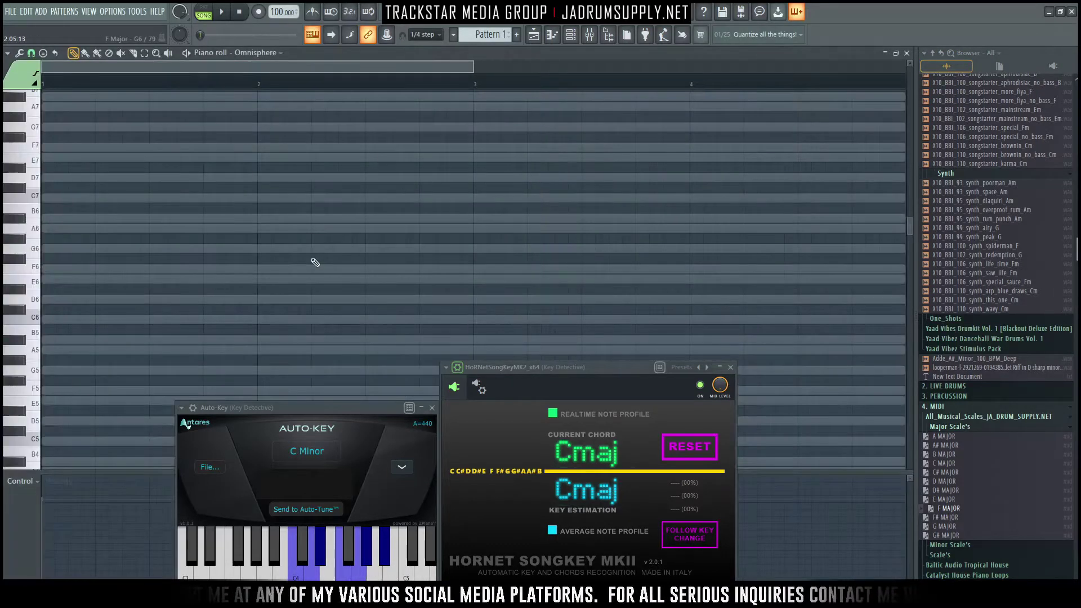
Step: Play the synth loop and audition the A5 and C6 piano notes against its key
scroll(352, 231, down, 3)
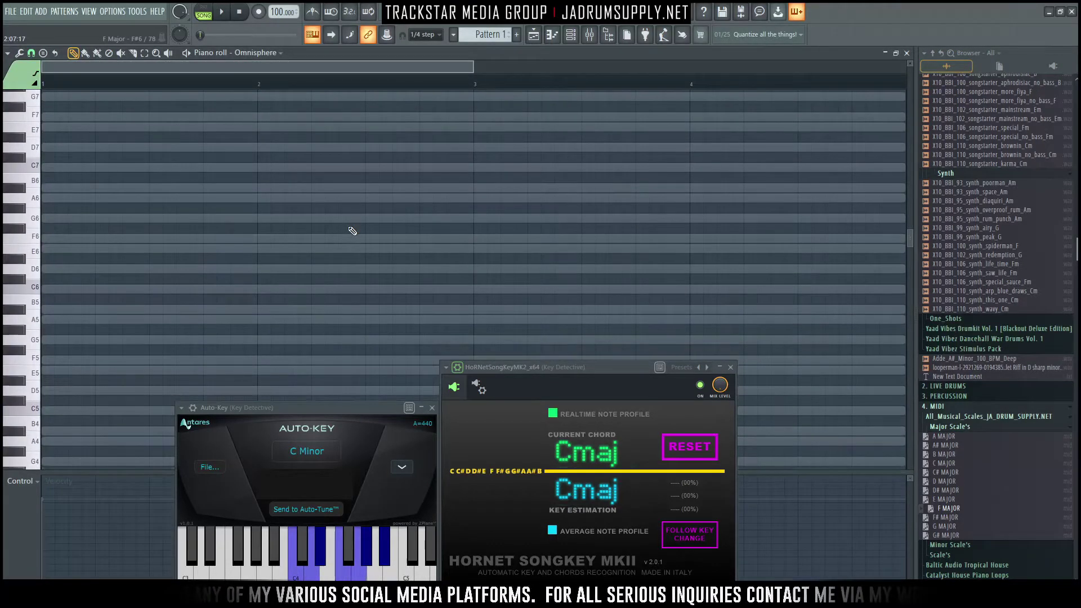
key(space)
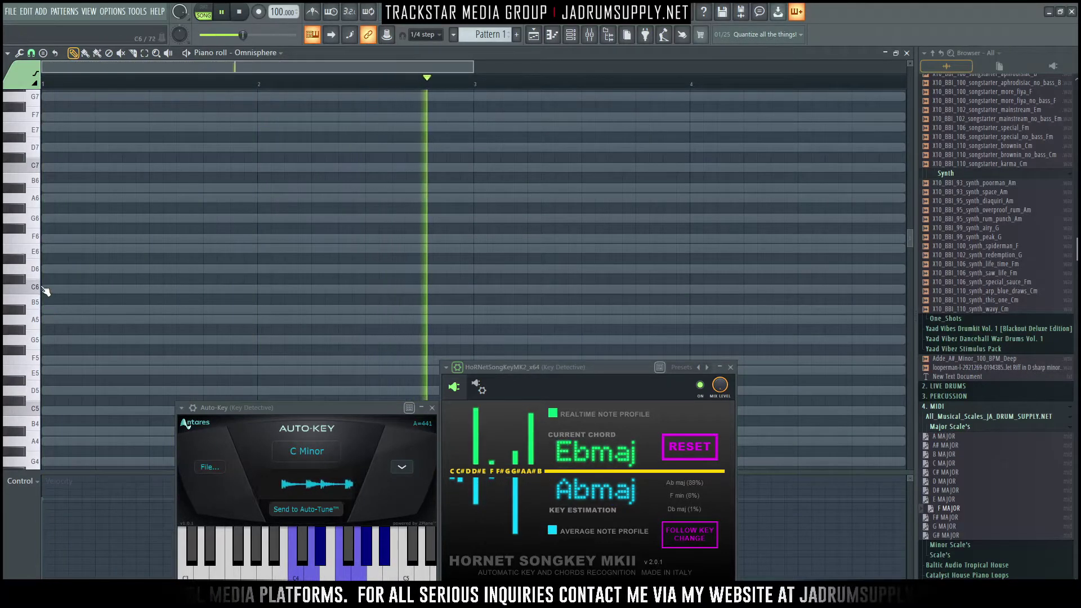
key(space)
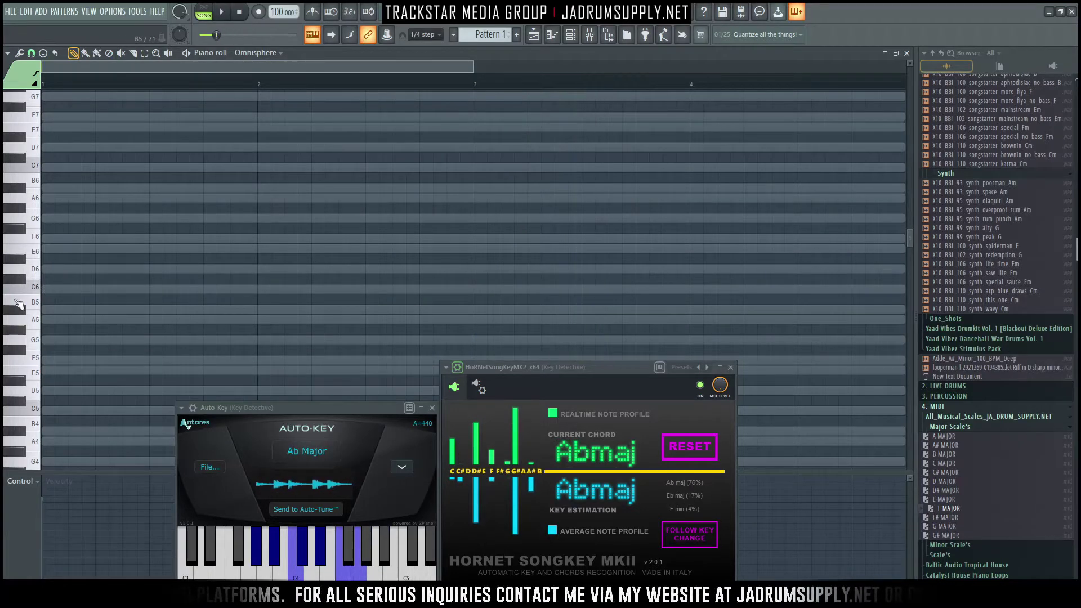
click(38, 320)
click(37, 287)
click(39, 321)
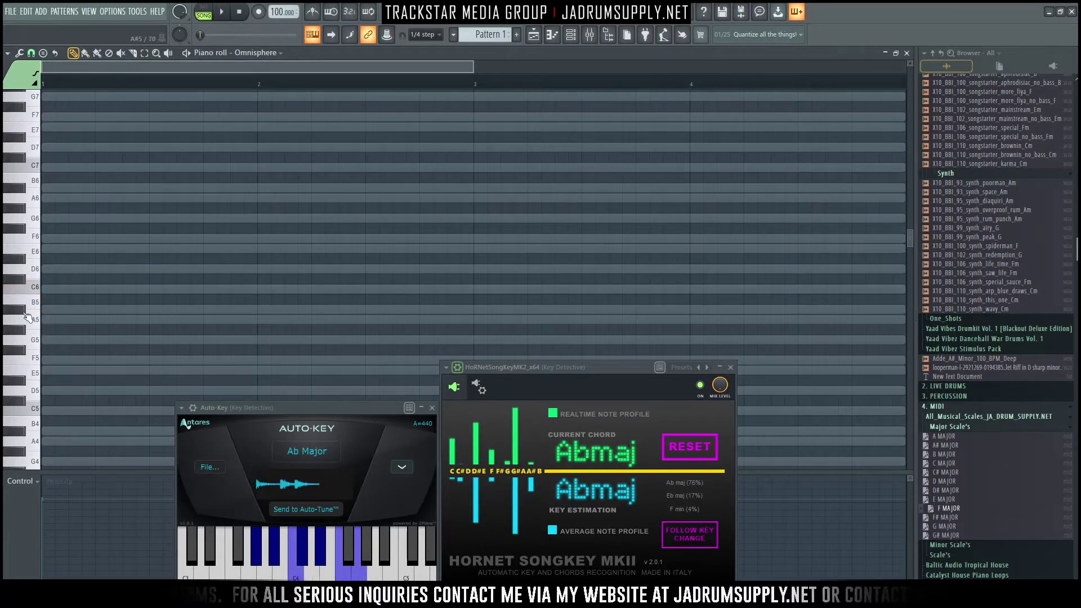
Step: Draw an A#5, D6 and F6 chord at bar 1, lengthen it to 10 steps, and play it with the loop
click(49, 310)
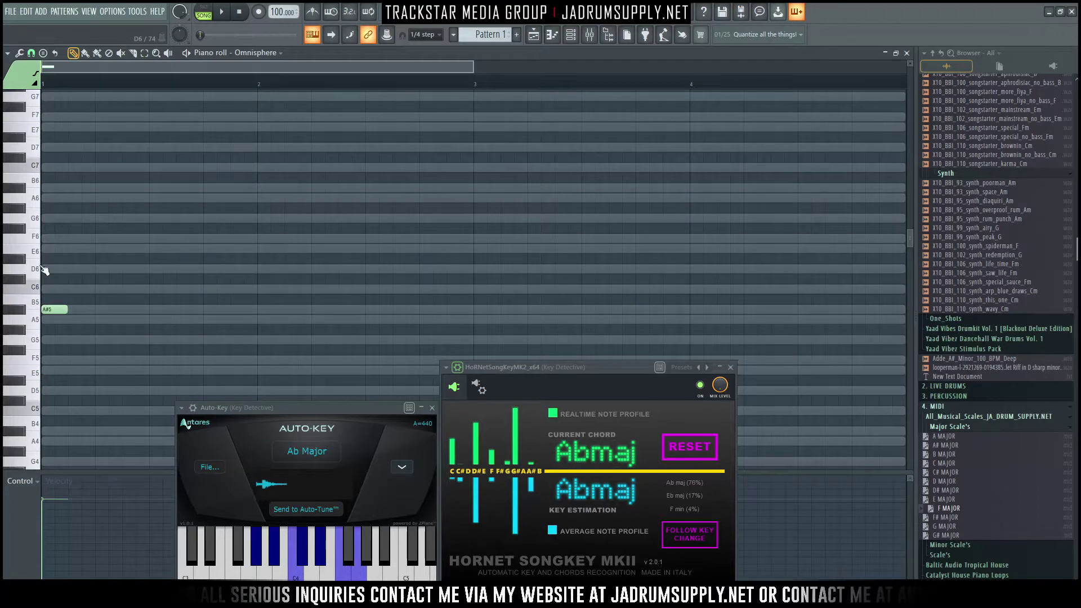
click(50, 239)
drag(56, 224, 179, 316)
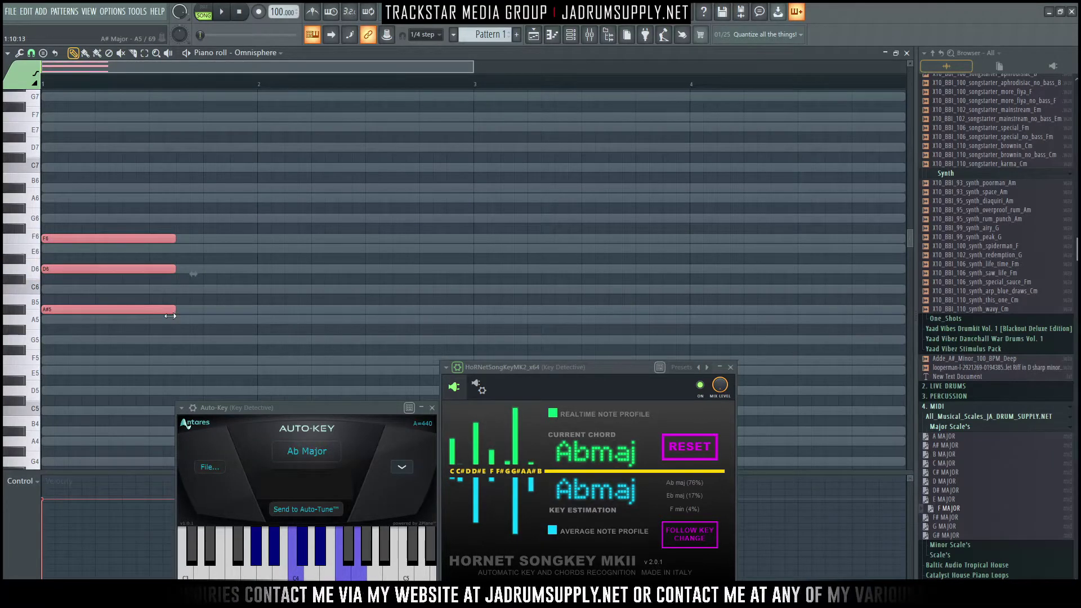
key(space)
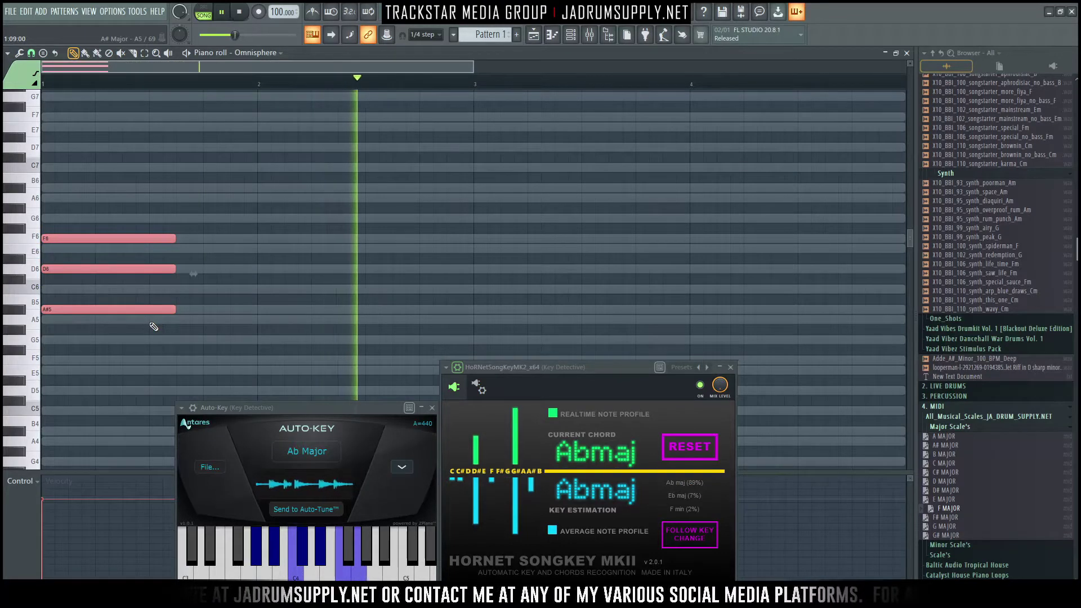
key(space)
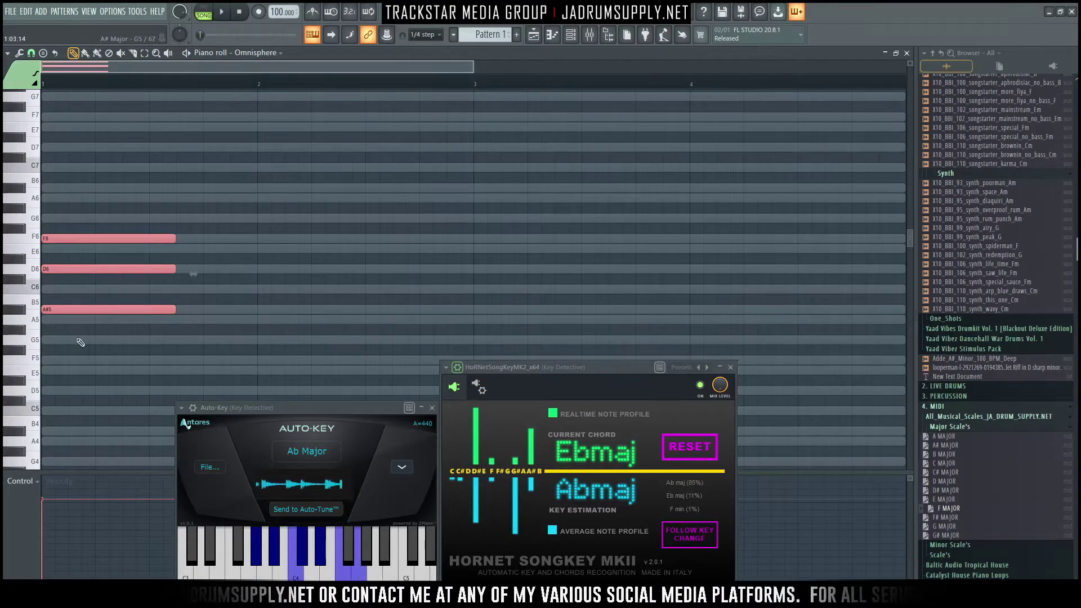
Step: Add a 10-step F5, A5 and D6 chord directly after the first chord and play both with the loop
click(181, 360)
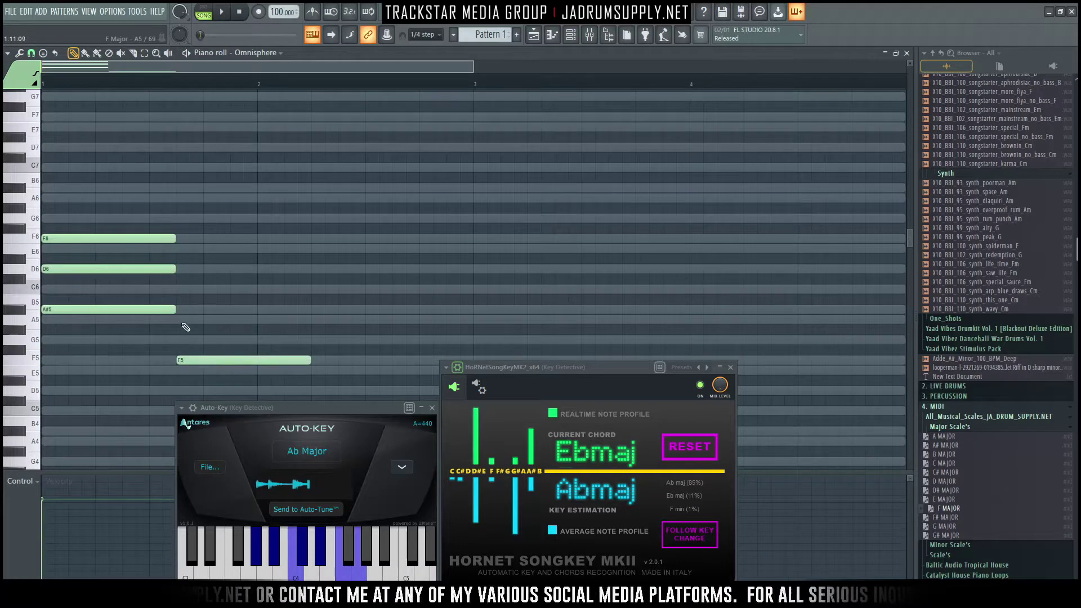
click(178, 320)
click(179, 269)
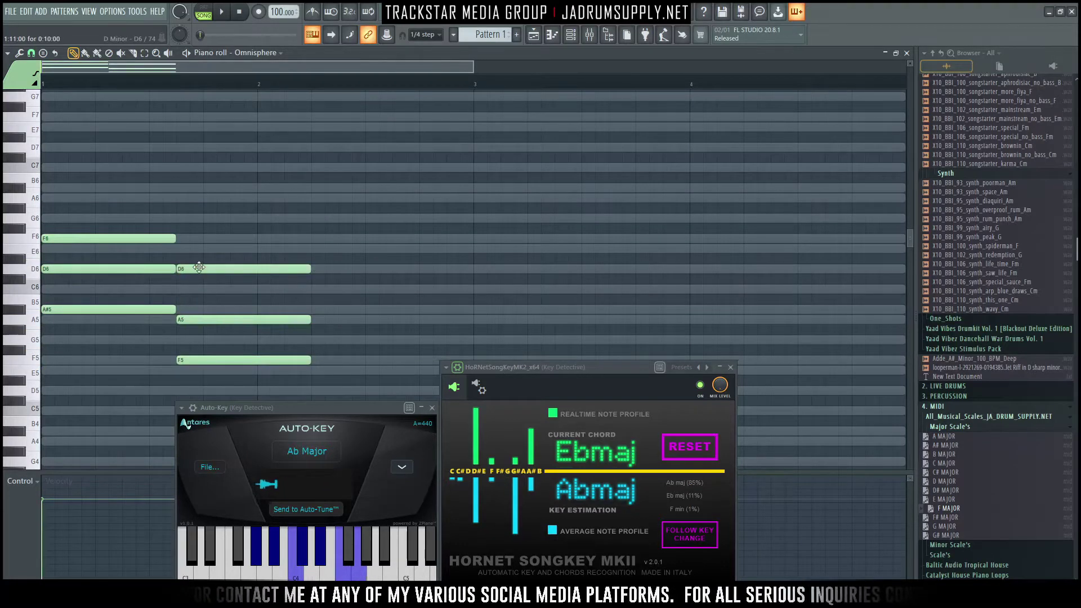
key(space)
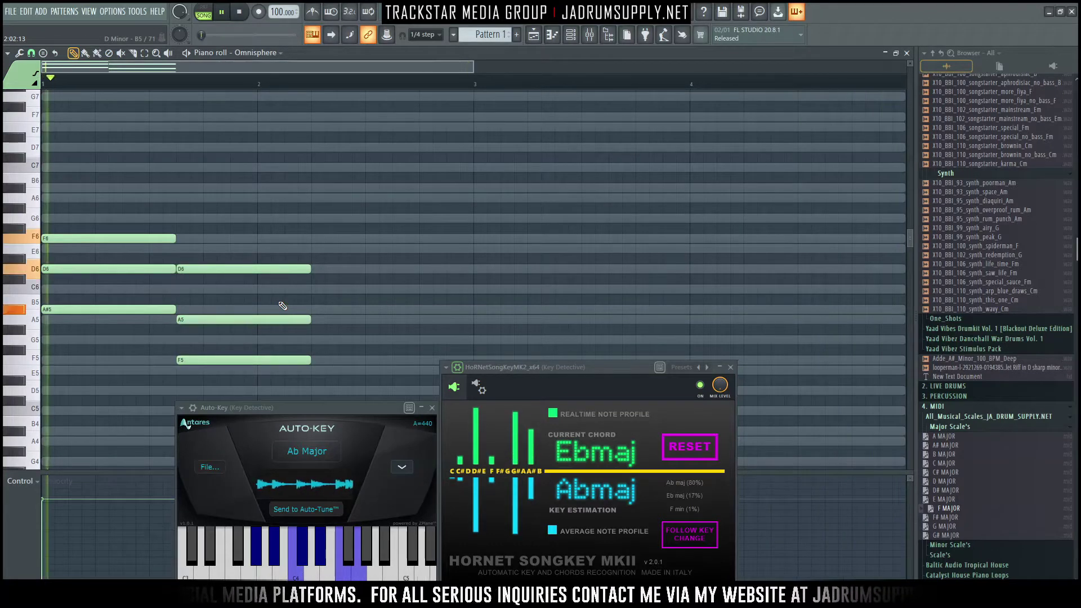
key(space)
Step: Delete all six notes of the two chords from Omnisphere's piano roll
right_click(222, 360)
right_click(224, 319)
right_click(228, 269)
right_click(141, 238)
right_click(124, 269)
right_click(118, 309)
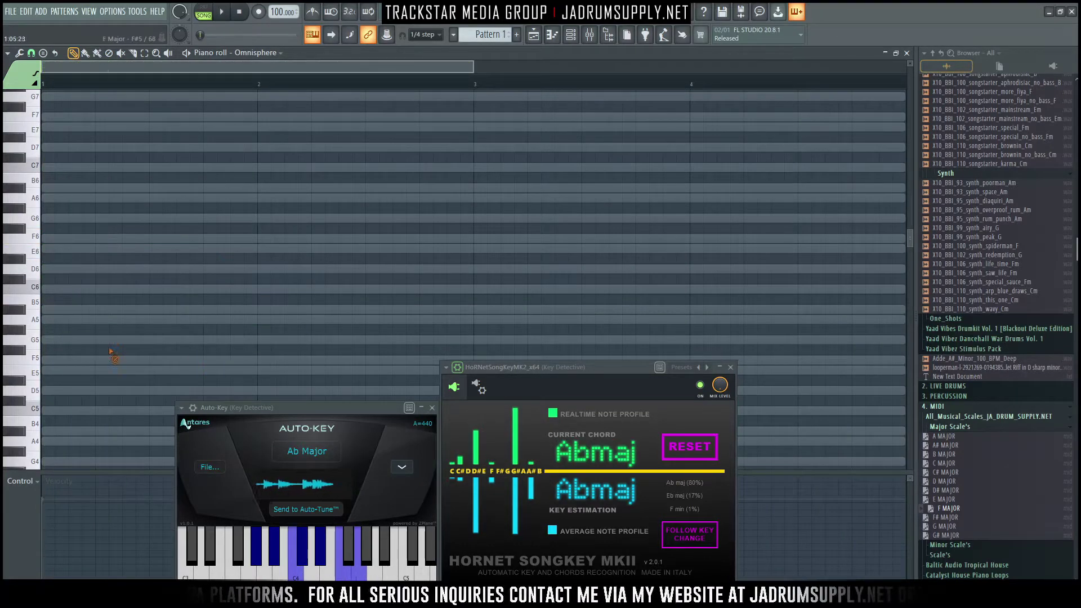
Step: Place an A5 note at the start of bar 1, lower it an octave, and move it to F4 while checking against the loop
scroll(30, 256, down, 3)
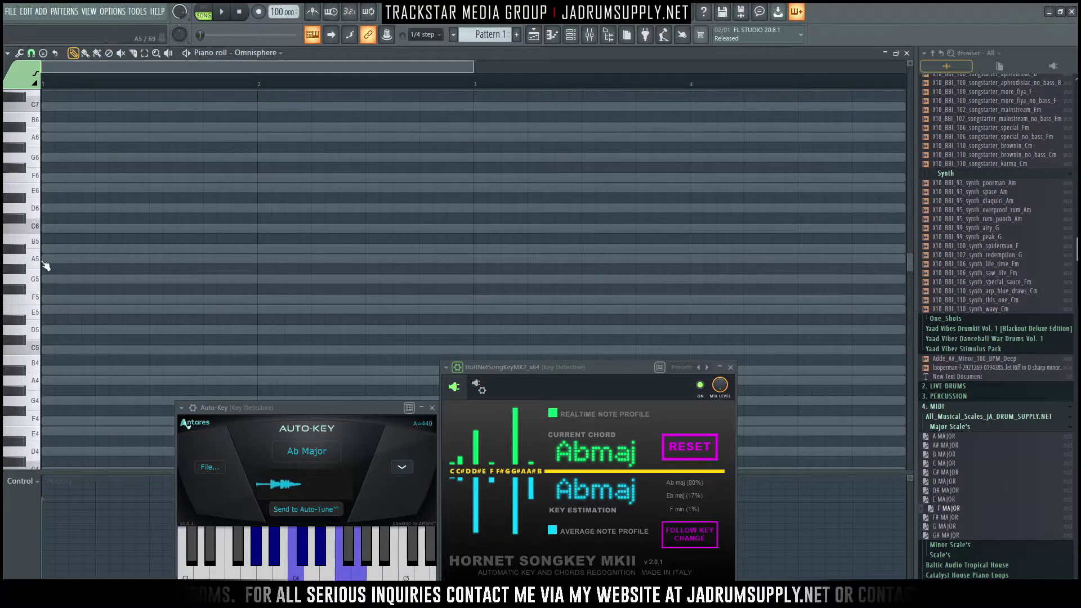
click(46, 260)
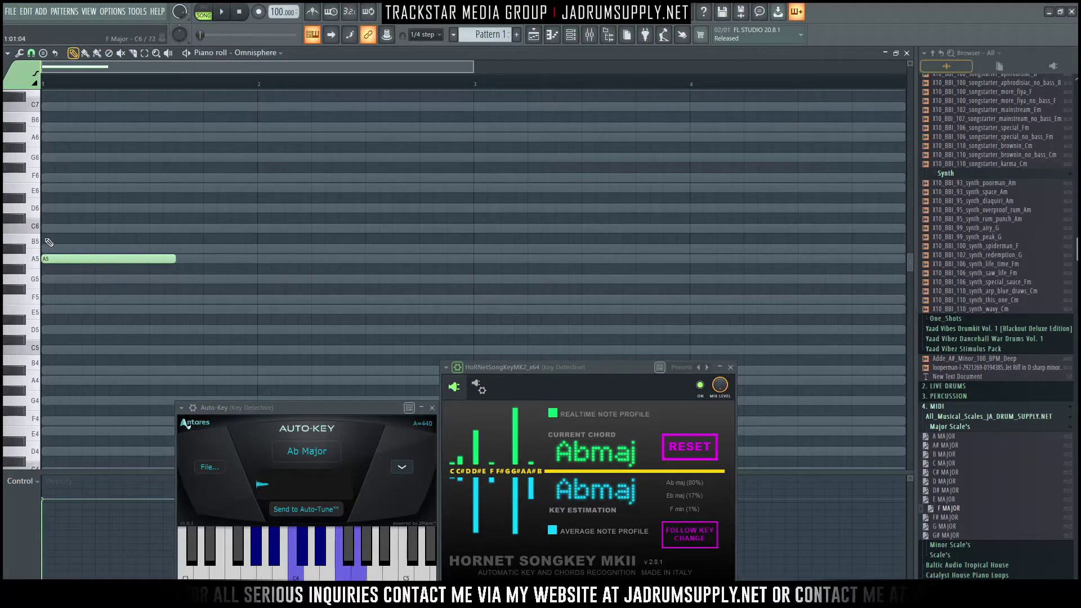
click(93, 253)
key(ctrl+Down)
key(space)
scroll(107, 238, down, 3)
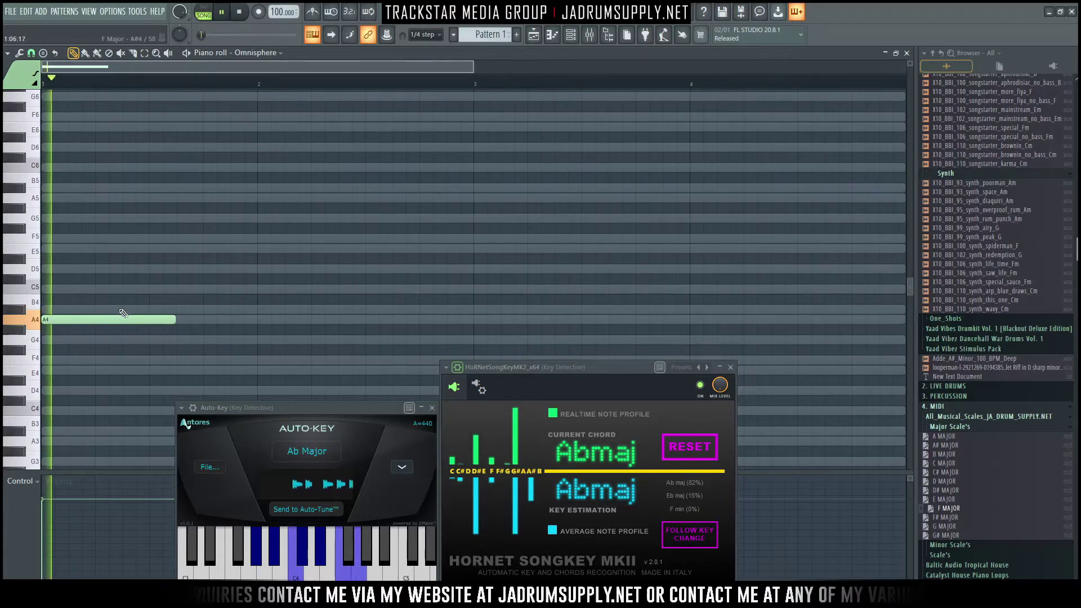
drag(77, 319, 46, 360)
key(space)
Step: Add A4 and C5 above the F4 note at bar 1 to complete the chord, and play it with the loop
click(46, 320)
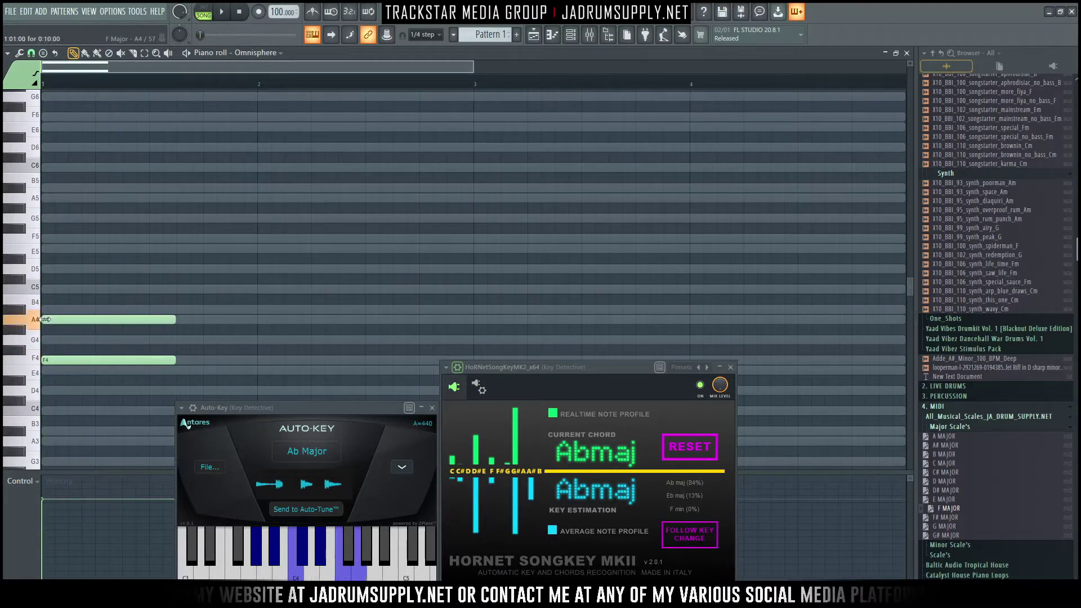
click(47, 287)
right_click(48, 287)
click(48, 289)
key(space)
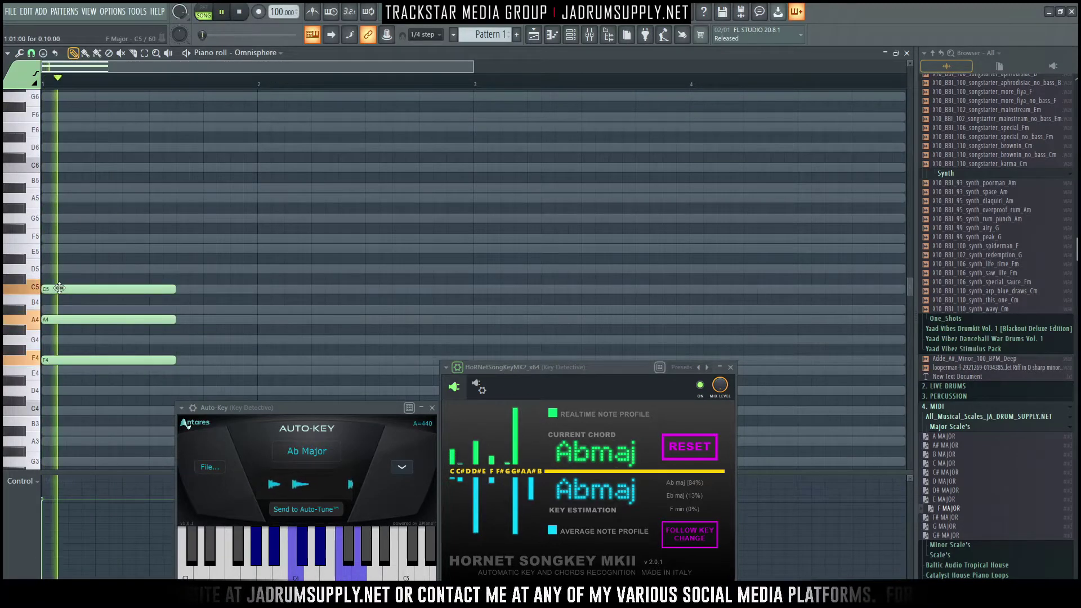
key(space)
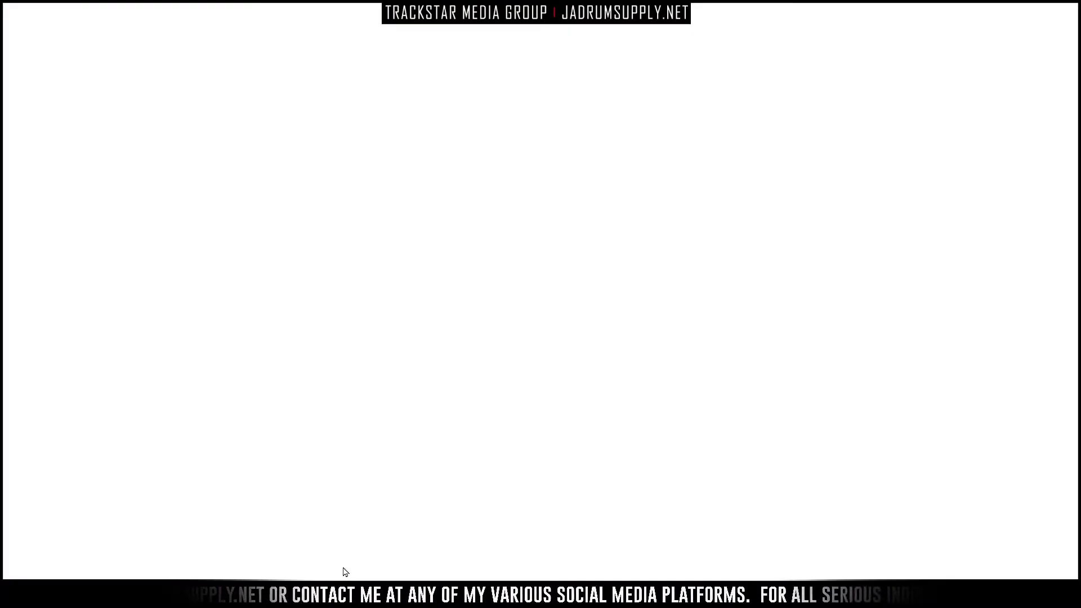
Step: Switch to the web browser, load chordify.net, and show its song upload options
click(186, 28)
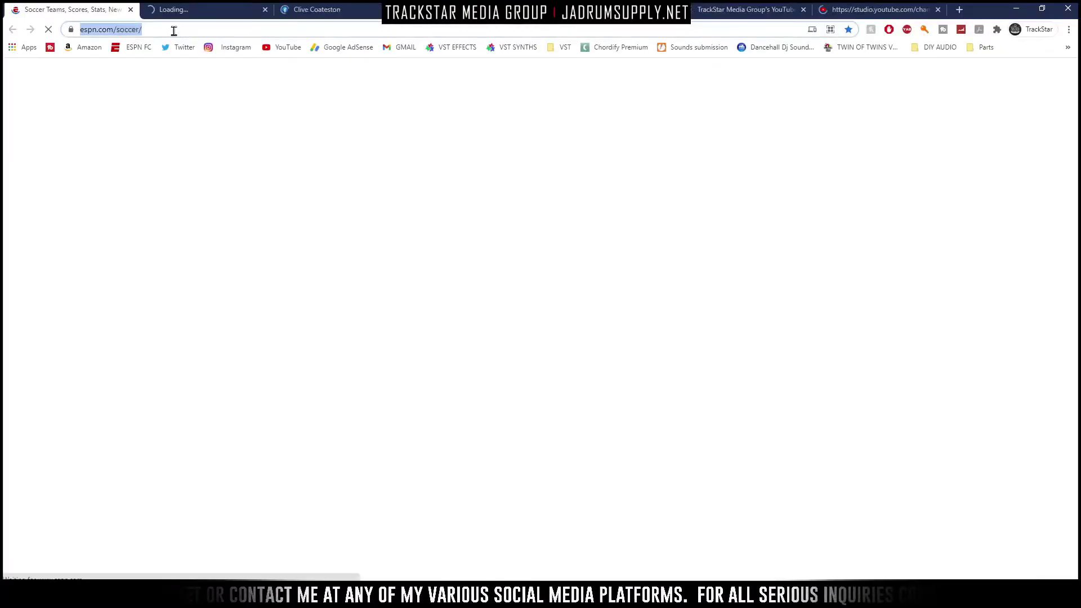
text(chordify.net)
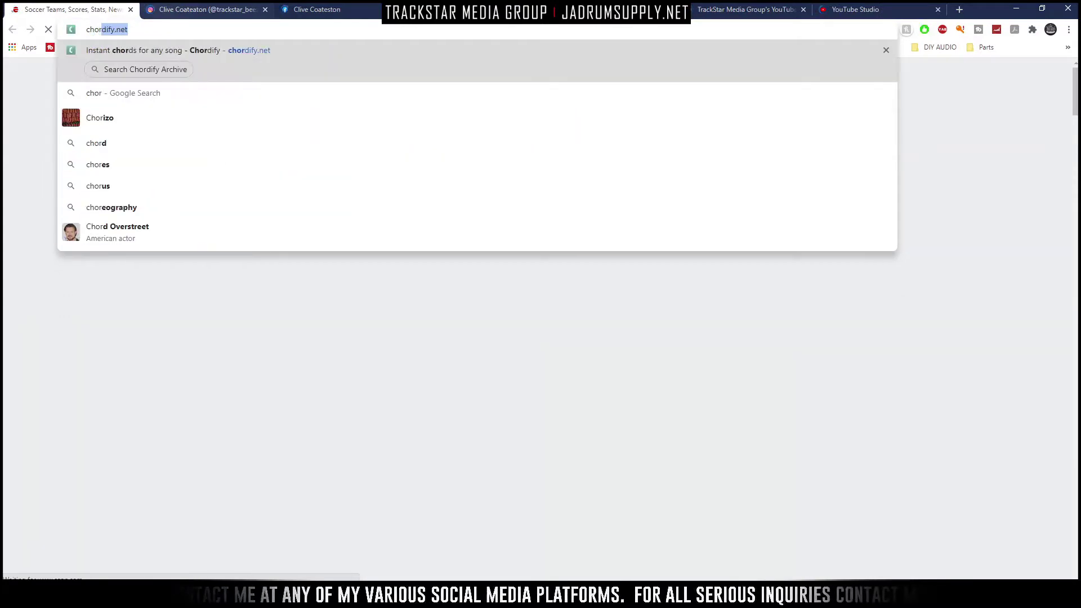
key(Return)
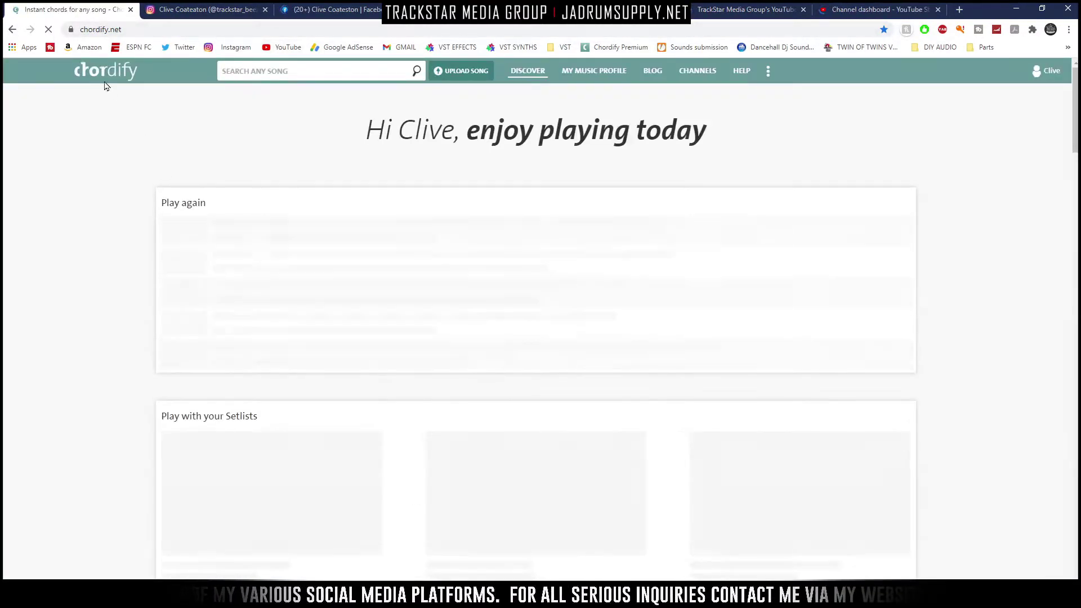
mouse_move(460, 71)
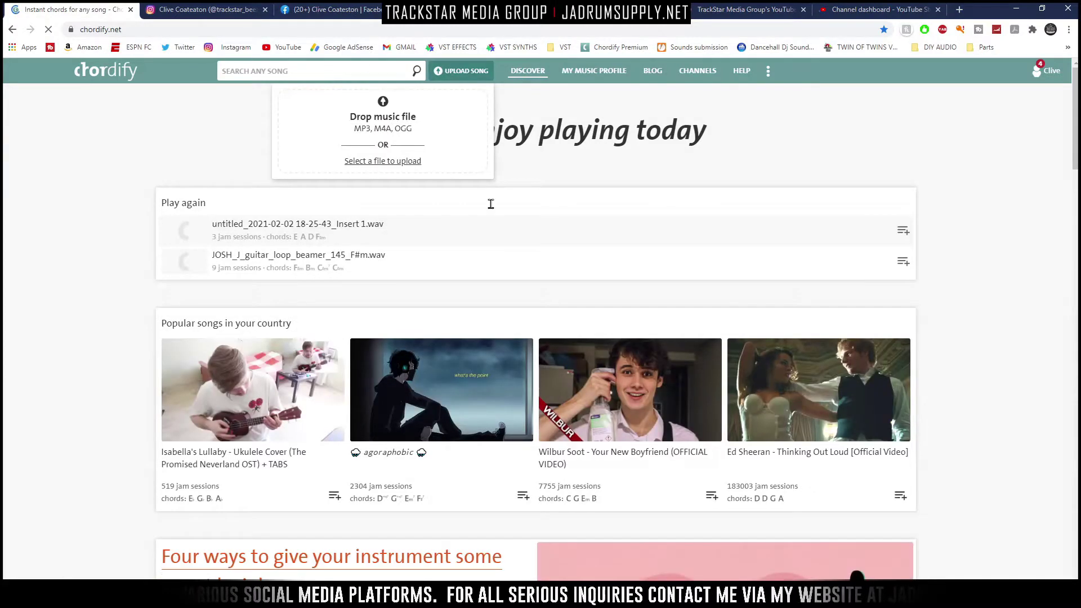
Step: Open the Synth loops folder from the FL Studio browser and upload the X10_BBI_100_synth_spiderman_F file to Chordify
key(alt+Tab)
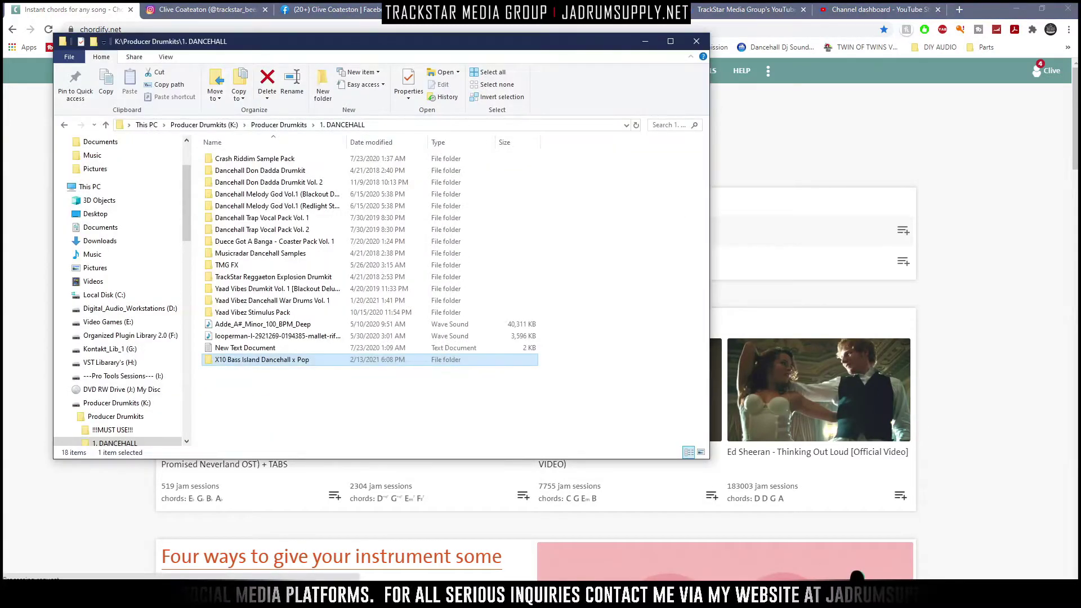
key(alt+Tab)
scroll(1008, 265, up, 3)
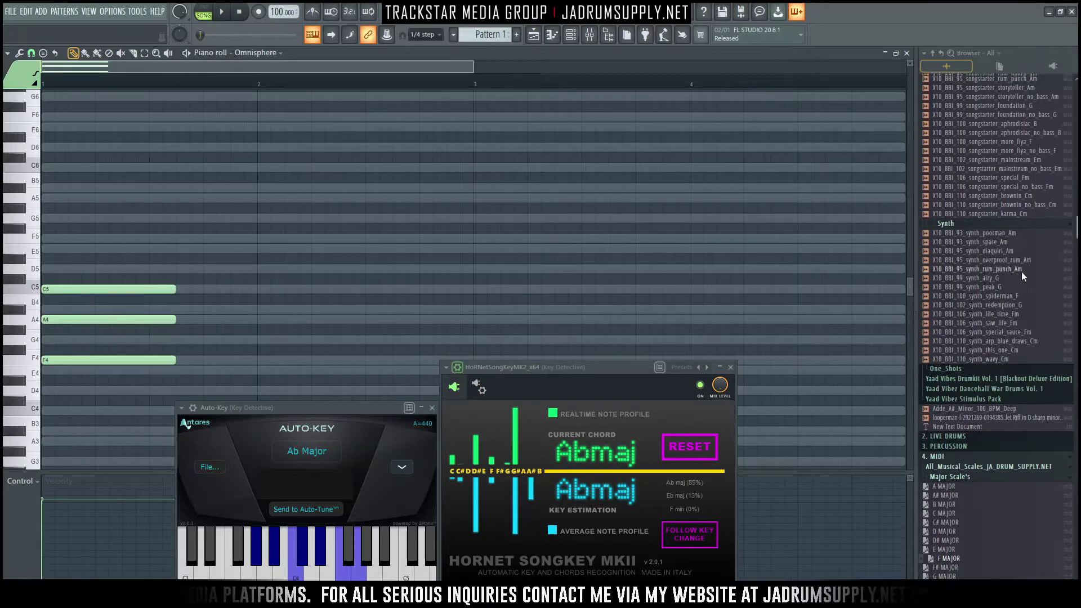
scroll(1024, 313, up, 4)
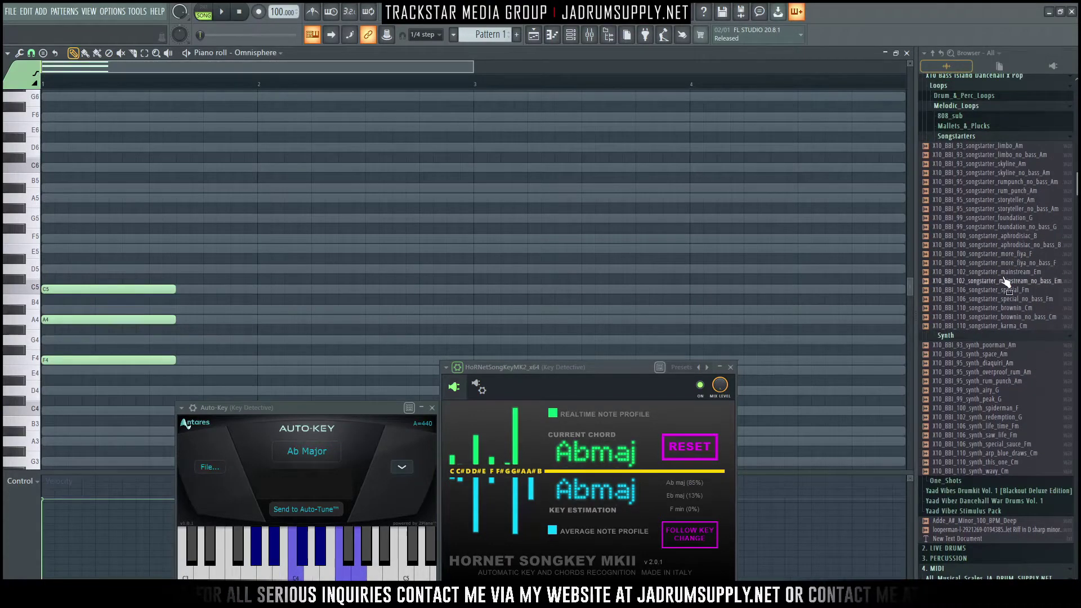
right_click(994, 408)
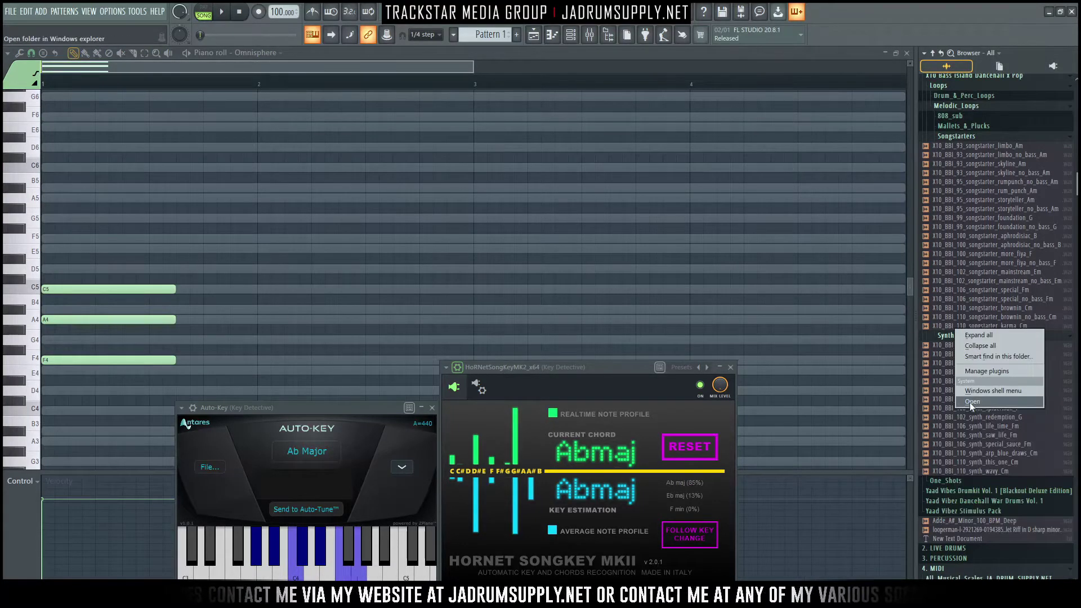
click(969, 407)
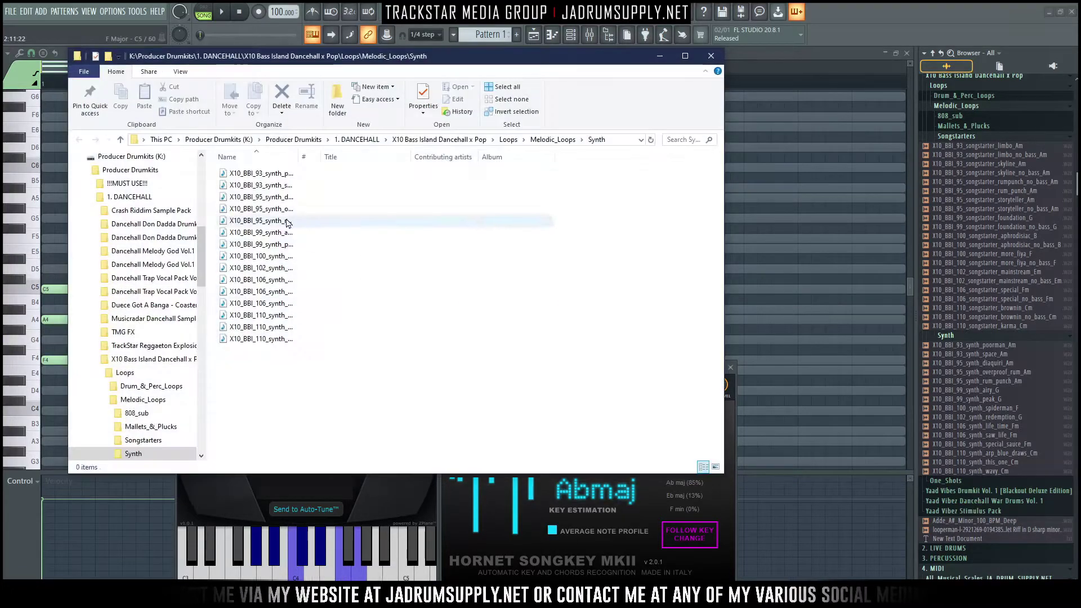
drag(282, 256, 397, 141)
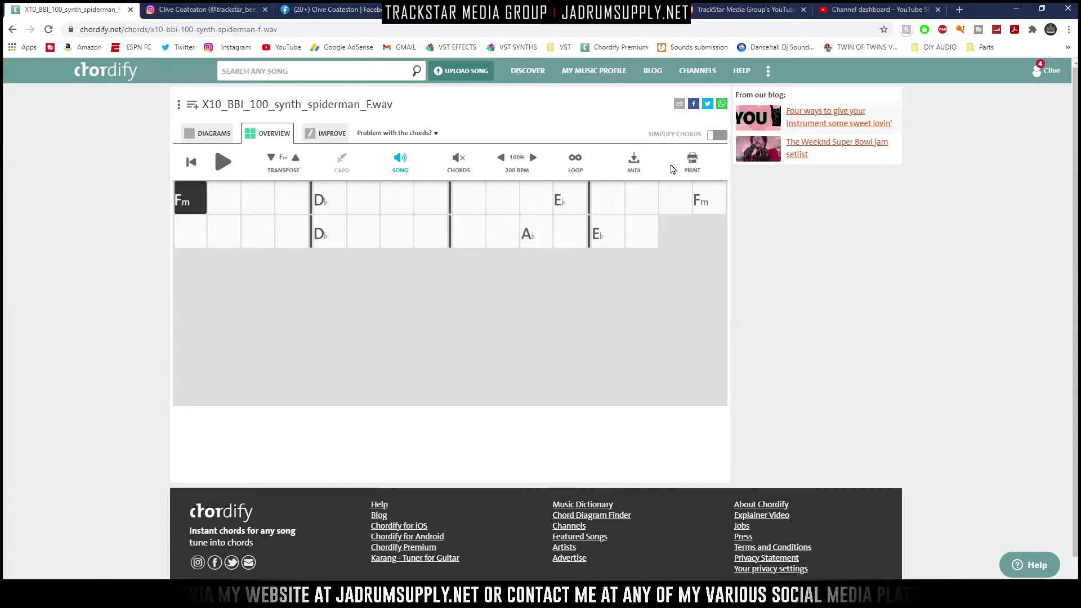
Step: Play the uploaded spiderman loop along its Chordify chord chart, stop it, and return to FL Studio
key(space)
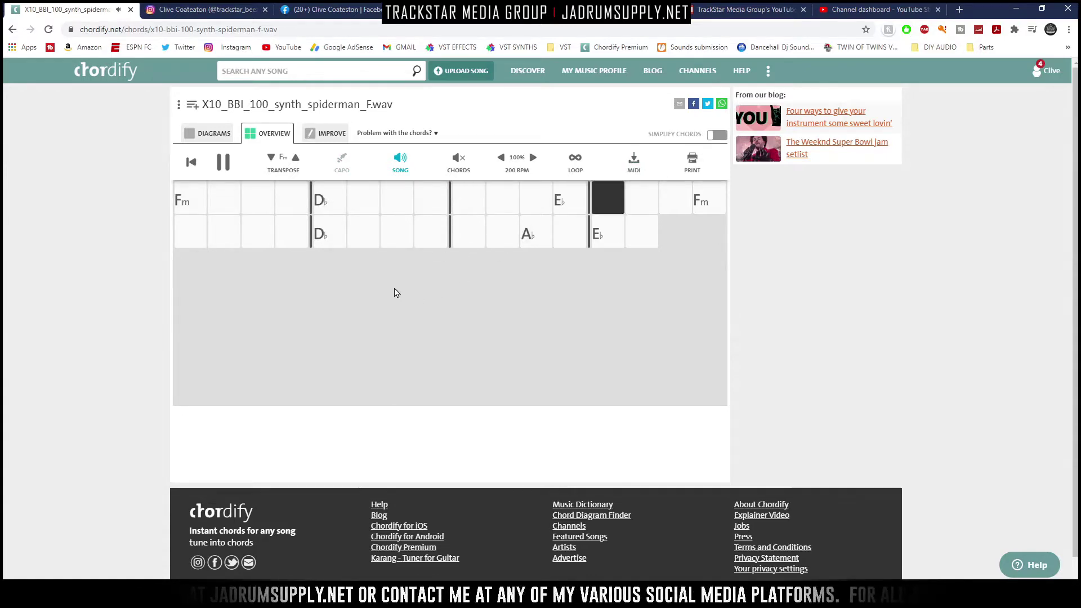
key(space)
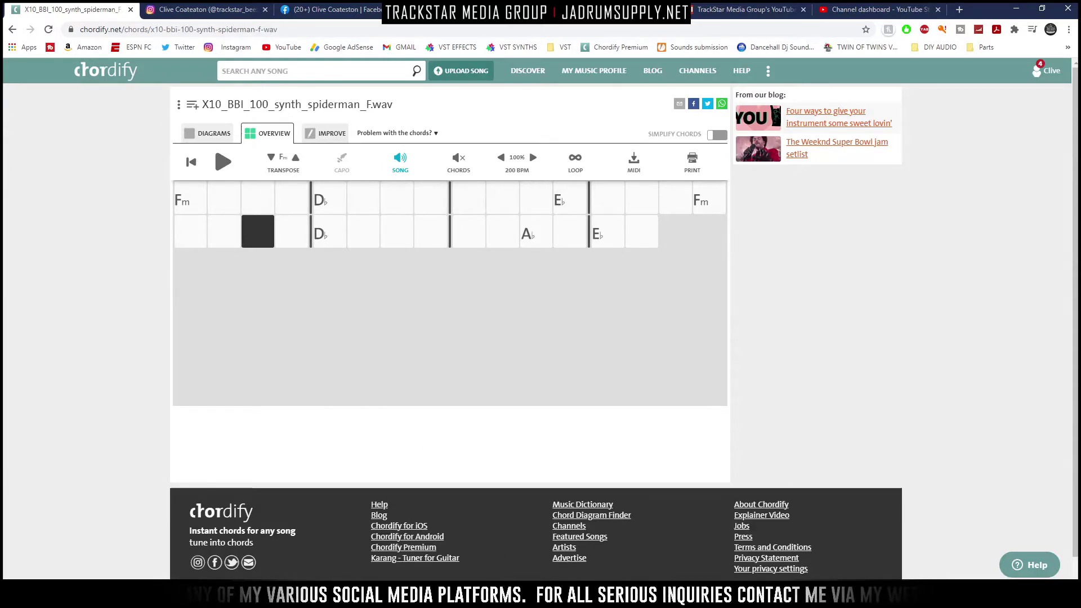
key(alt+Tab)
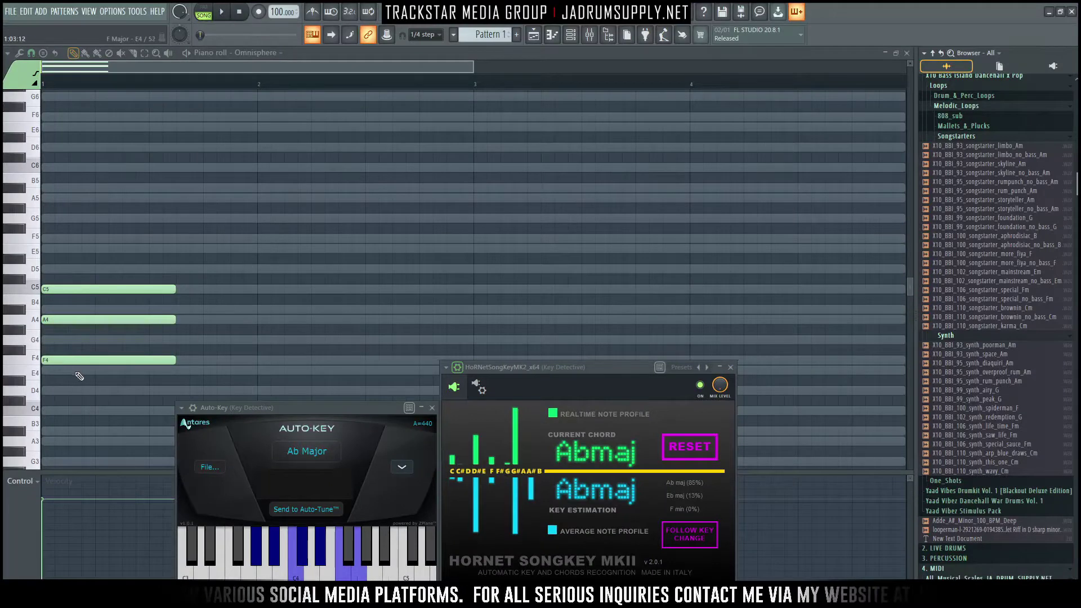
Step: Replace the chord at bar 1 of Omnisphere's piano roll with an F minor chord of F4, G#4 and C5
key(ctrl+a)
key(Delete)
click(47, 362)
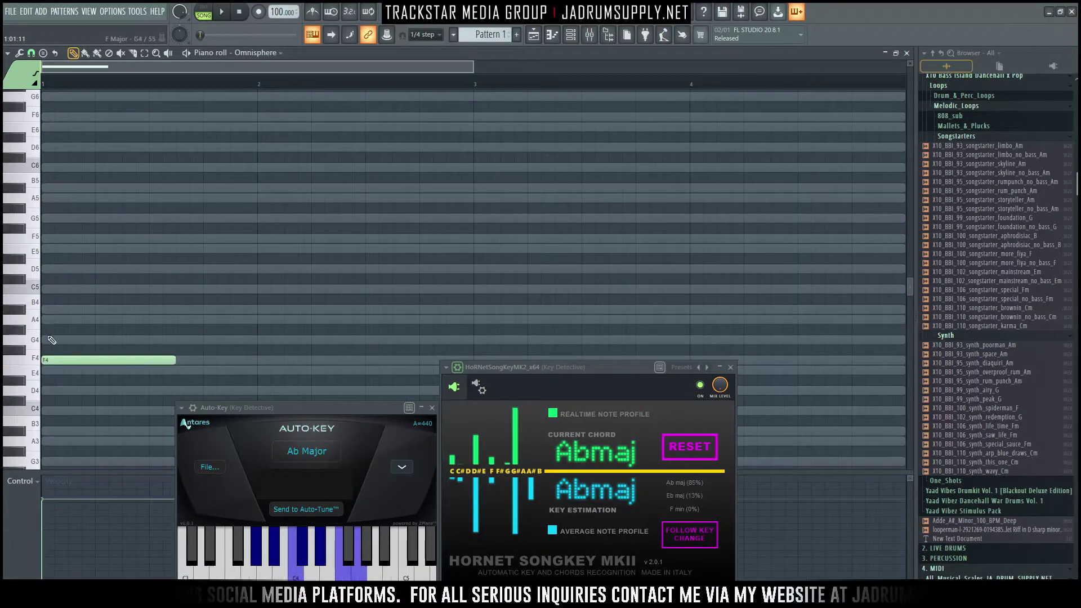
click(47, 331)
click(46, 289)
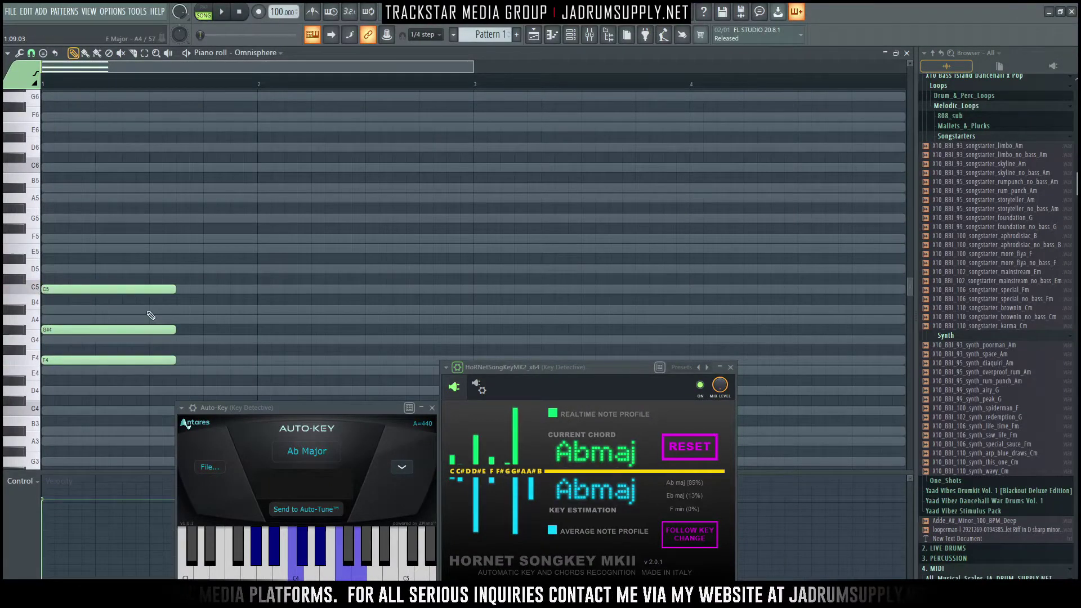
Step: Add a D#4, G4, A#4 chord right after the F minor chord, followed by a C#4, F4, G#4 chord
click(181, 381)
click(180, 341)
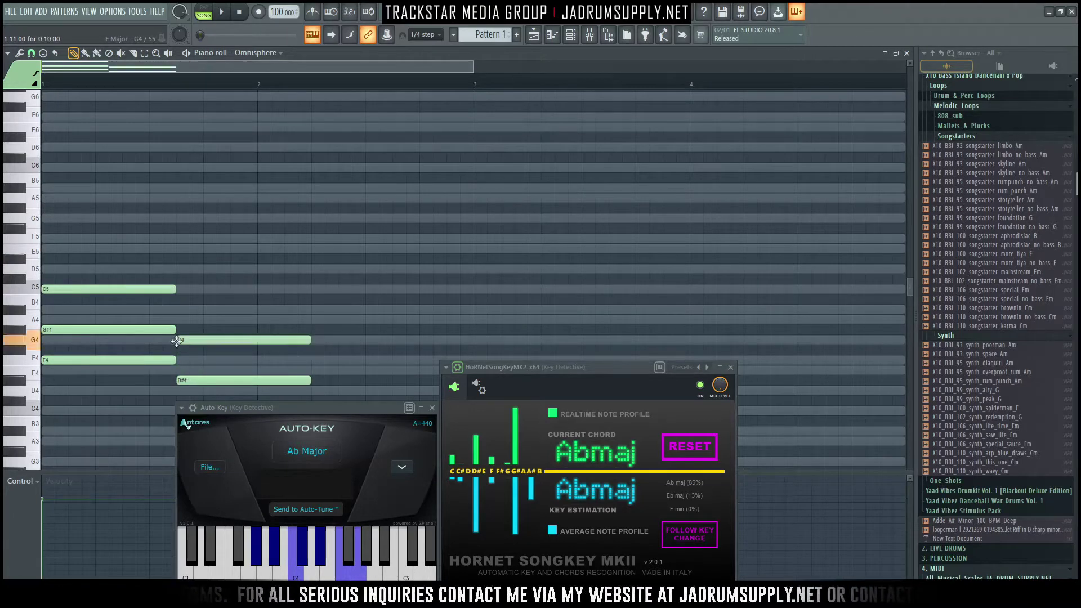
click(180, 309)
scroll(312, 307, down, 4)
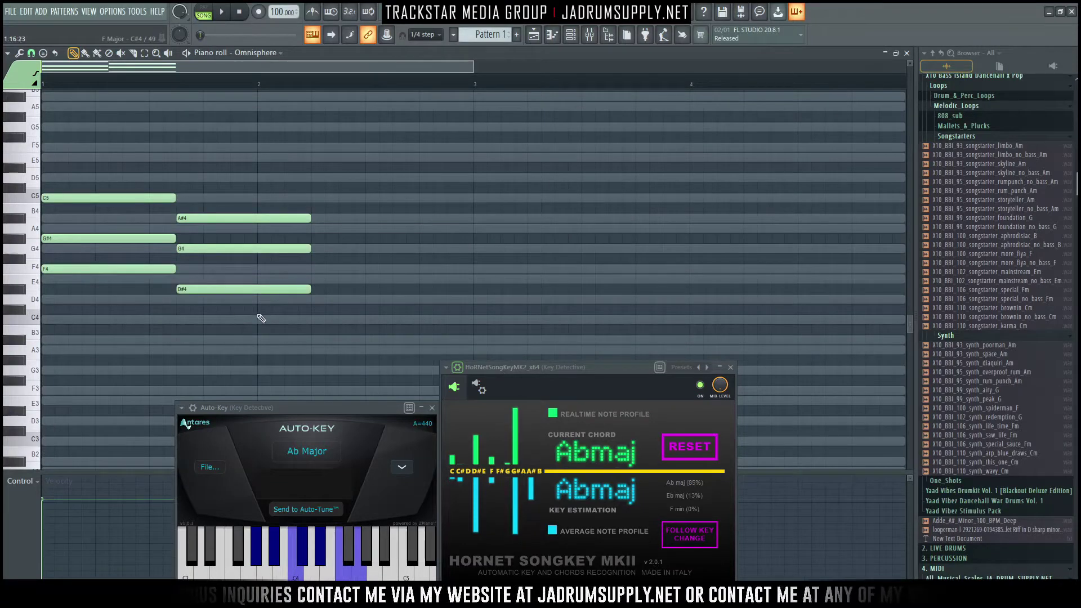
drag(312, 319, 311, 309)
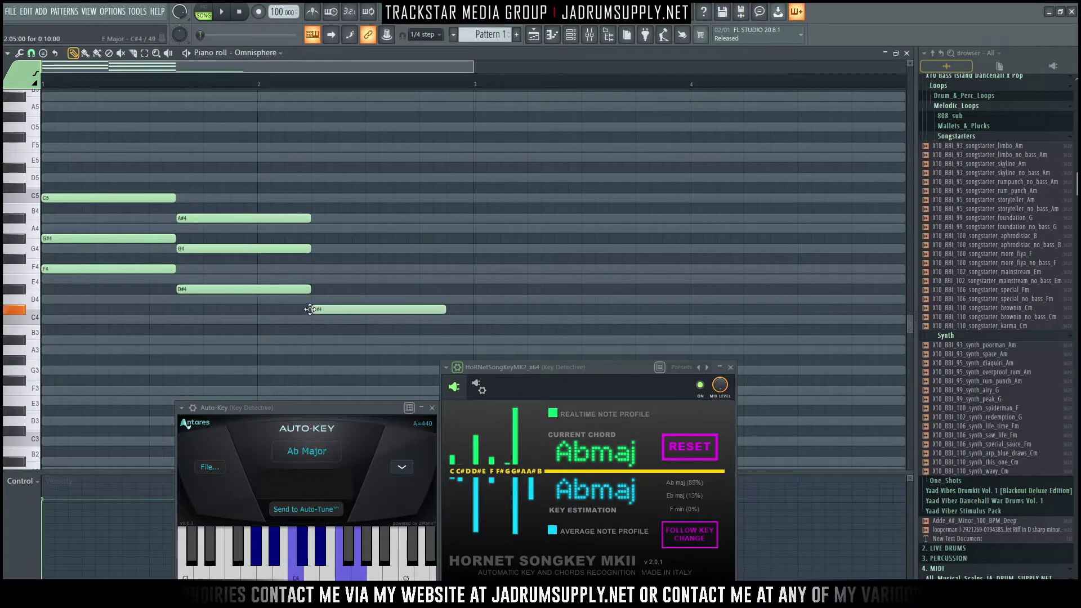
click(313, 270)
click(313, 238)
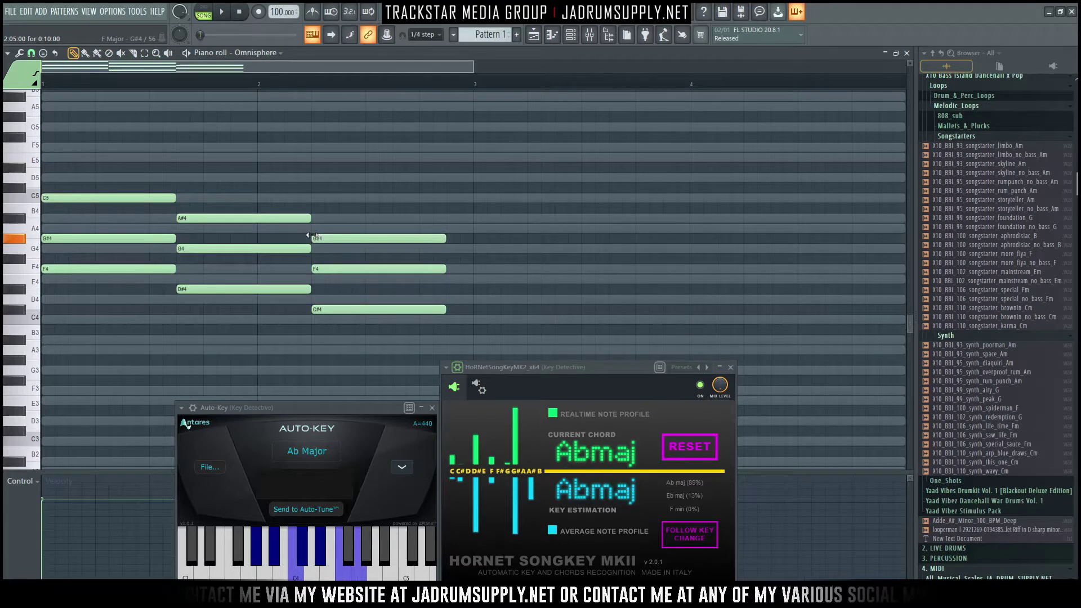
Step: Show the channel rack, expand the Minor Scale's folder of MIDI files in the browser, and pick the F MINOR scale
click(571, 34)
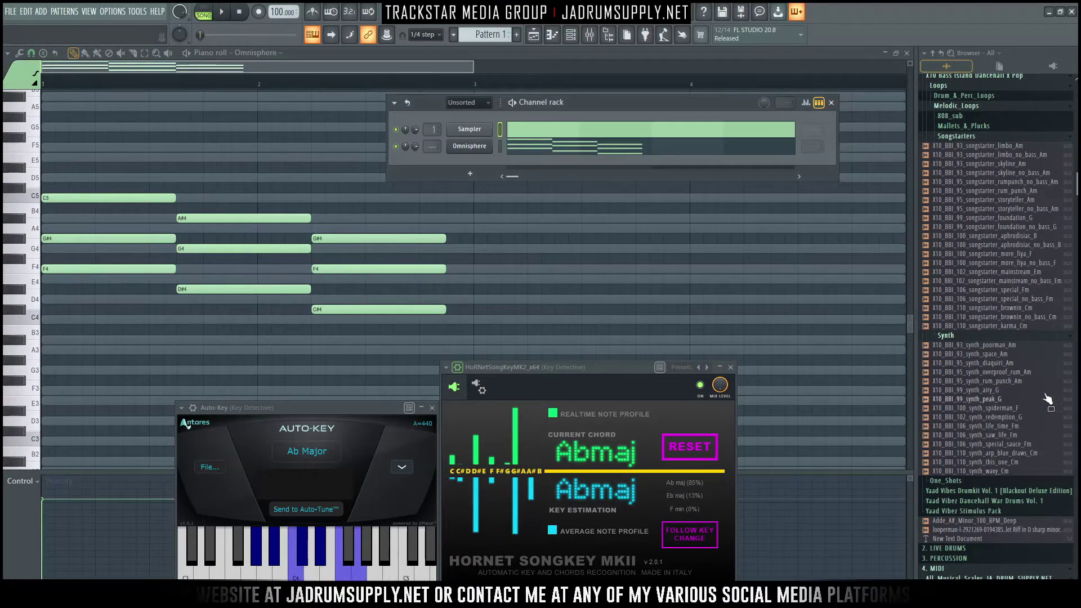
scroll(1011, 254, up, 4)
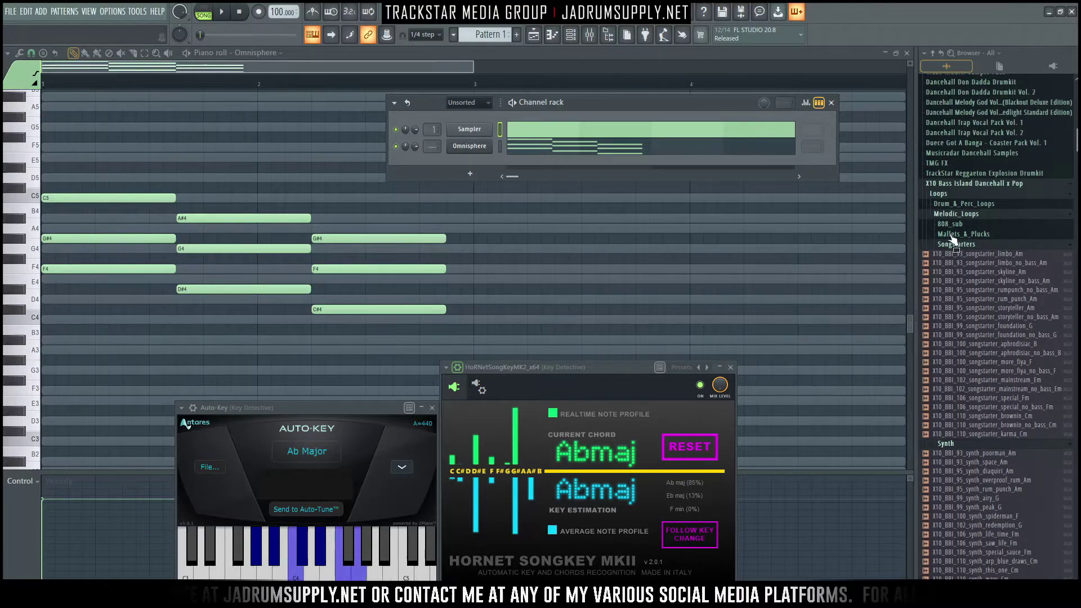
scroll(968, 254, down, 12)
scroll(1009, 344, down, 4)
click(952, 378)
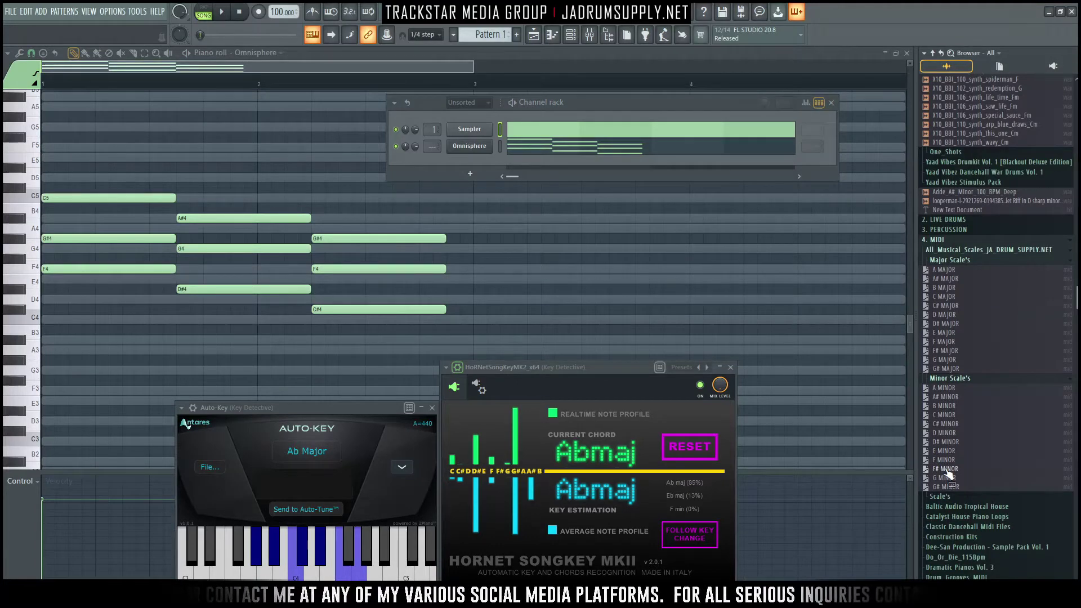
drag(944, 463, 947, 463)
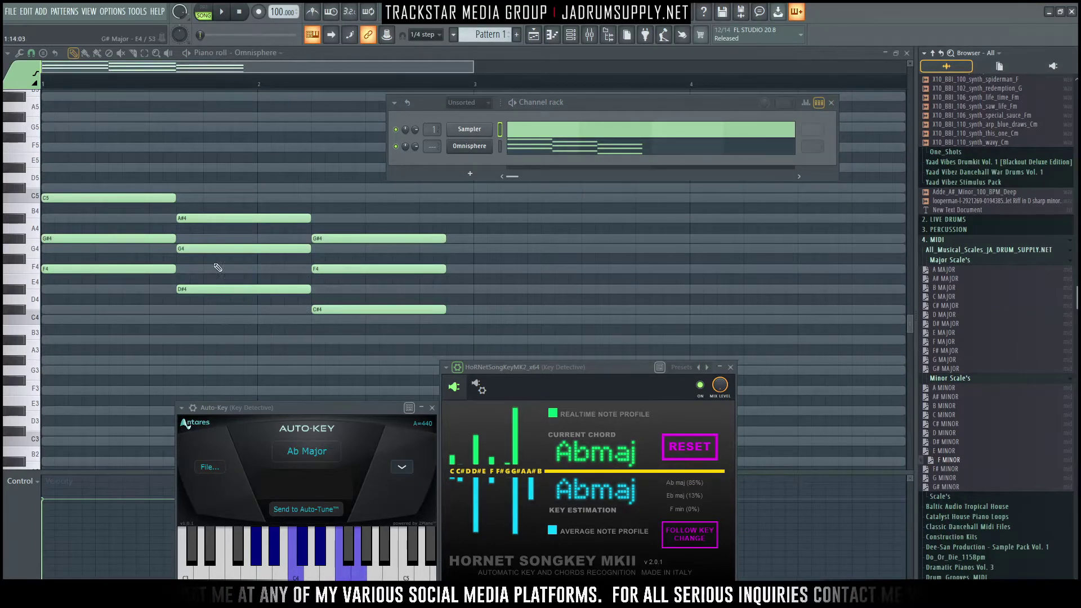
Step: Play the three chords with the loop and compare their order with the Chordify chord chart
scroll(254, 82, down, 3)
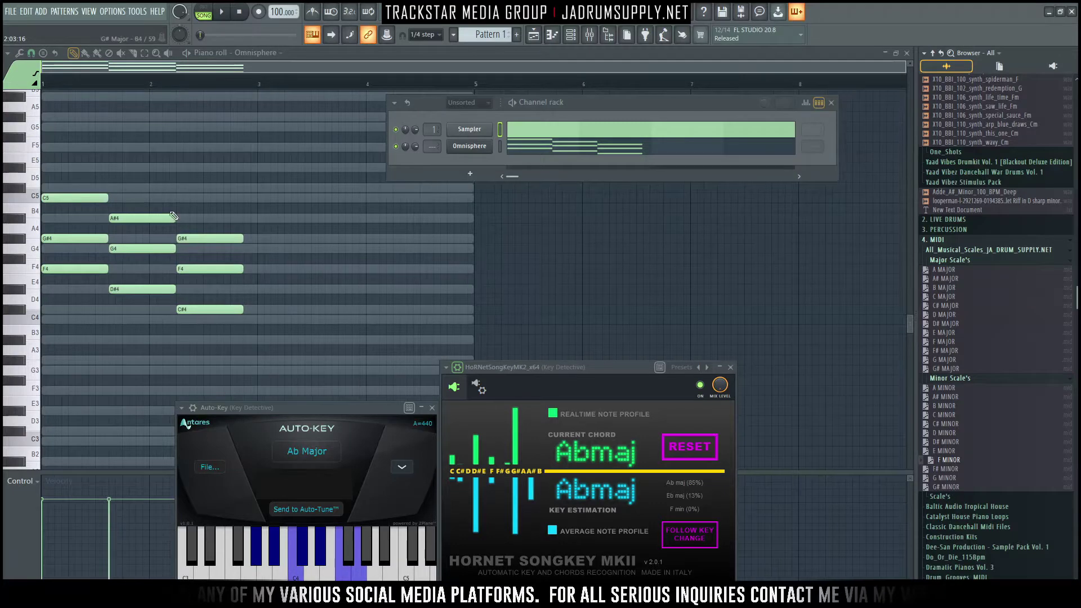
key(space)
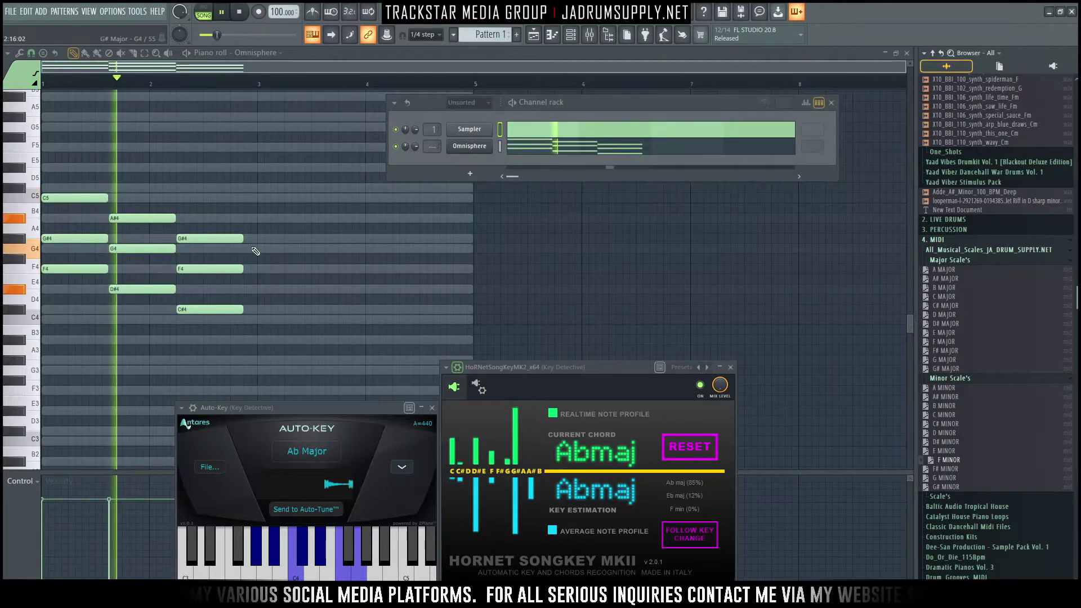
key(space)
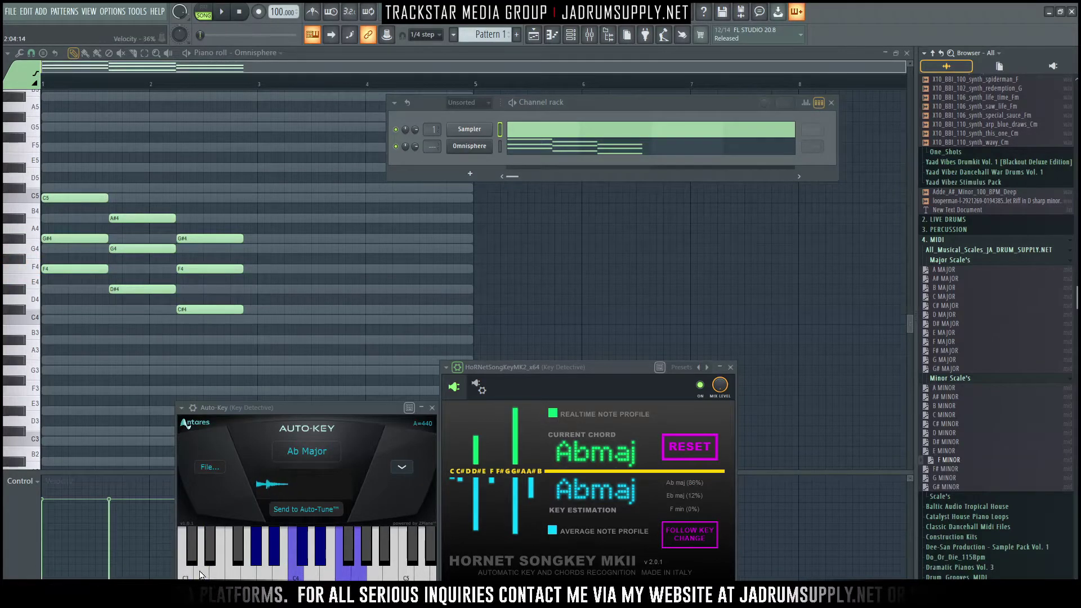
key(alt+Tab)
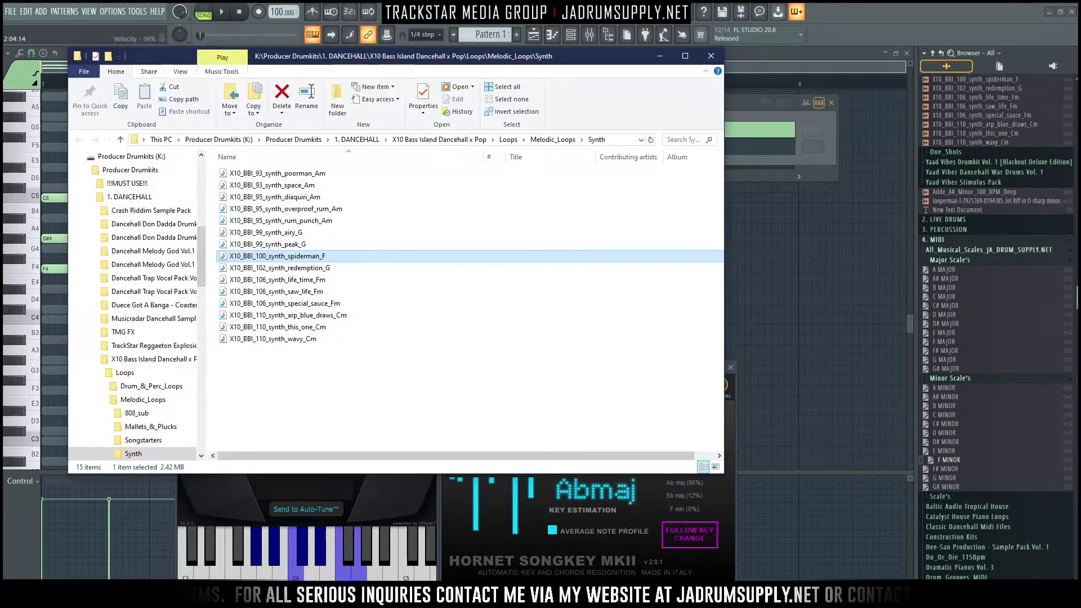
key(alt+Tab)
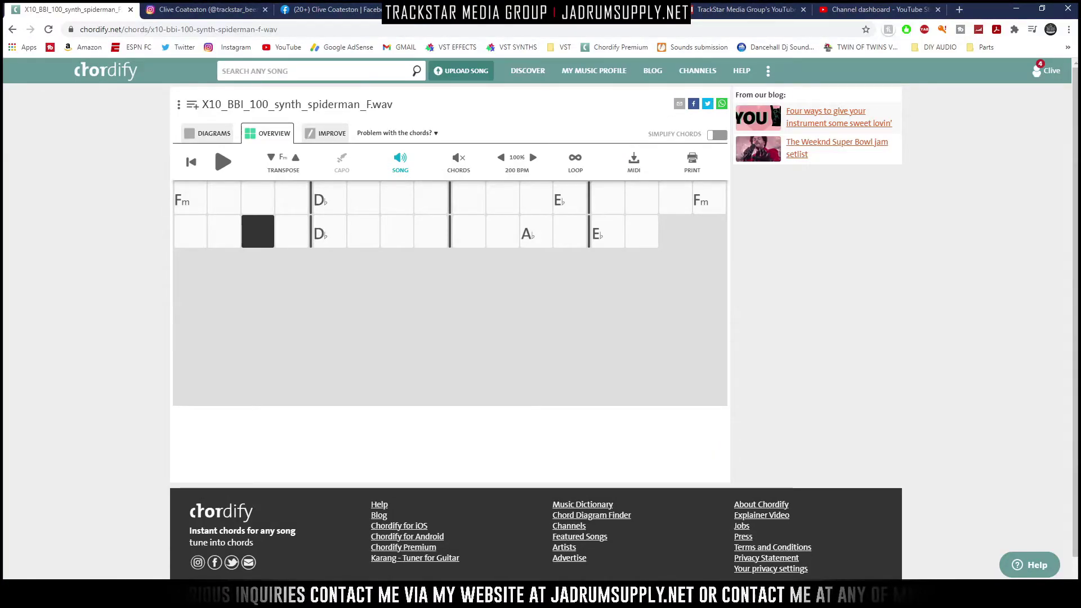
click(1015, 9)
click(833, 234)
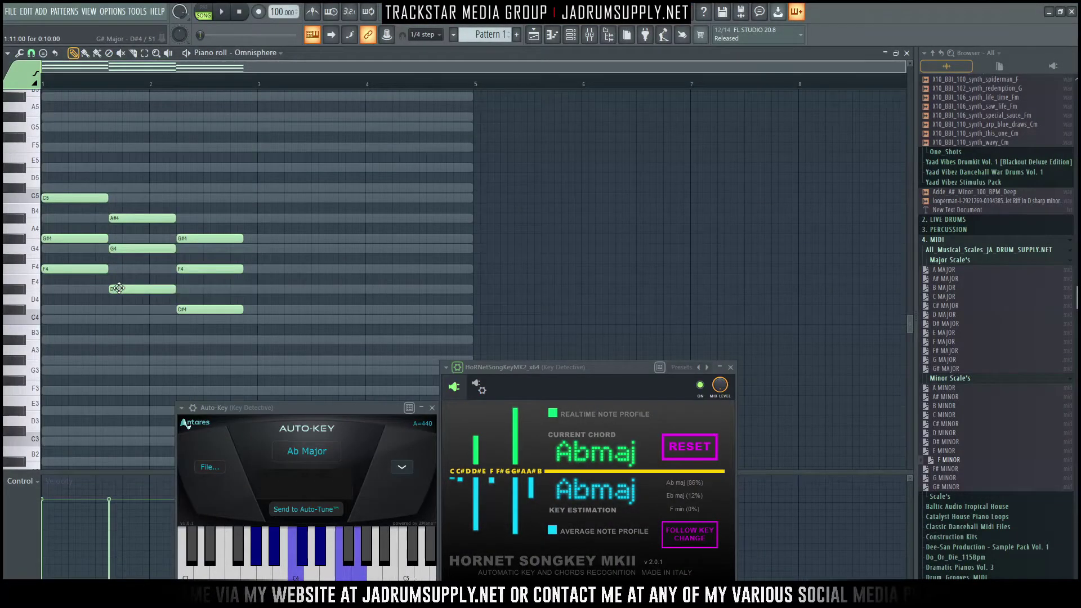
Step: Change the second chord to C#4, F4, G#4 and the third to D#4, G4, A#4, and play them with the loop
drag(118, 288, 118, 310)
click(117, 270)
drag(116, 249, 133, 269)
right_click(140, 219)
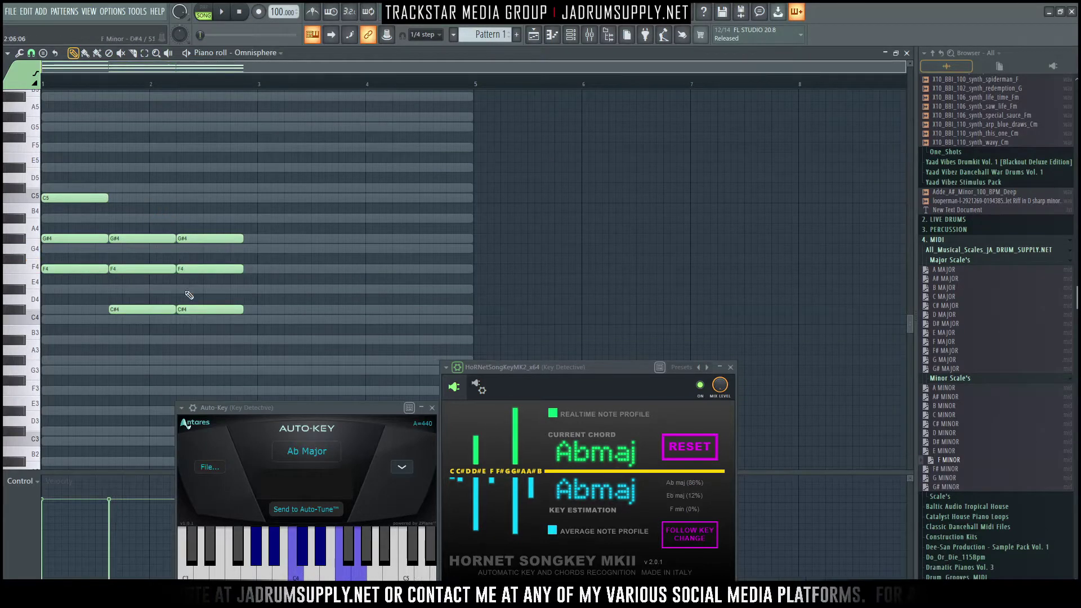
drag(194, 310, 195, 219)
key(space)
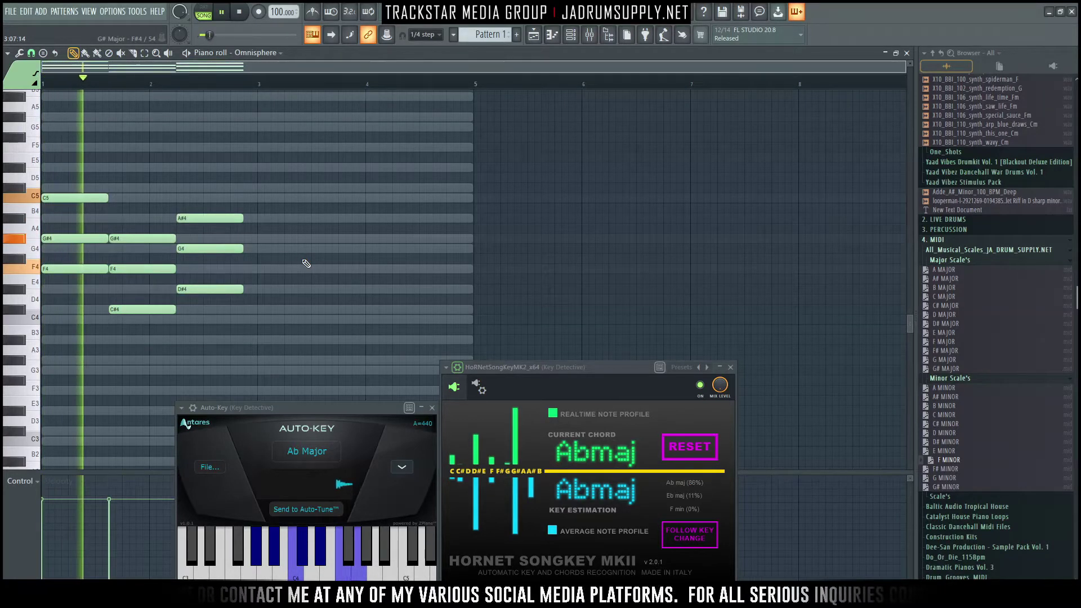
key(space)
Step: Shorten the second chord to end at bar 2, extend the third chord back to start there, and play the result
drag(147, 183, 171, 283)
drag(198, 345, 150, 309)
key(space)
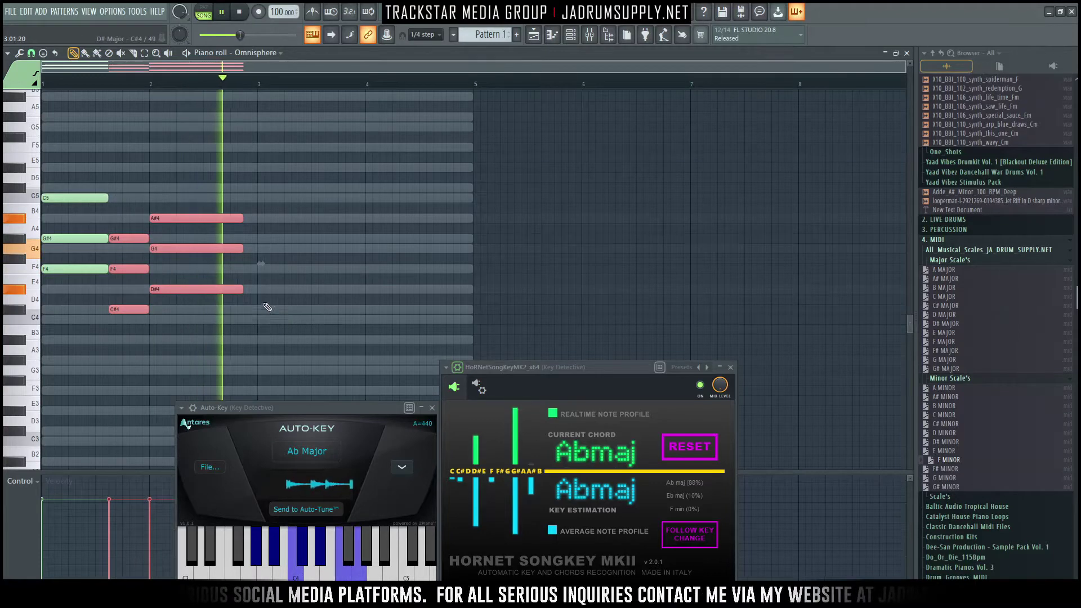
Step: Divide the bar 2 chord into two hits, extend the second to bar 3, and duplicate the two-bar progression into bars 3 and 4
drag(249, 334, 218, 203)
drag(242, 289, 256, 218)
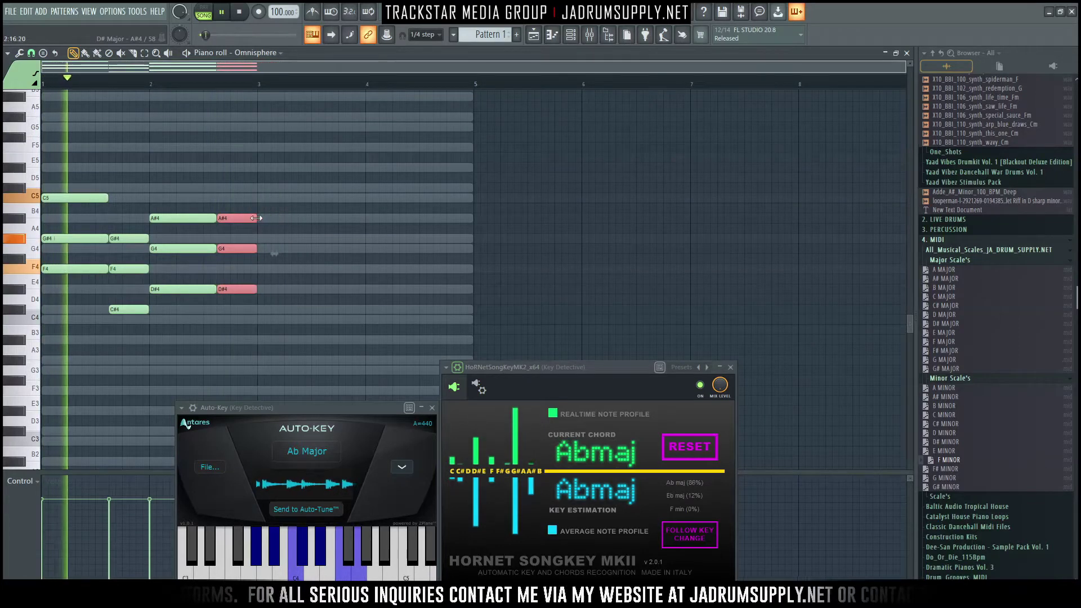
key(ctrl+a)
key(ctrl+b)
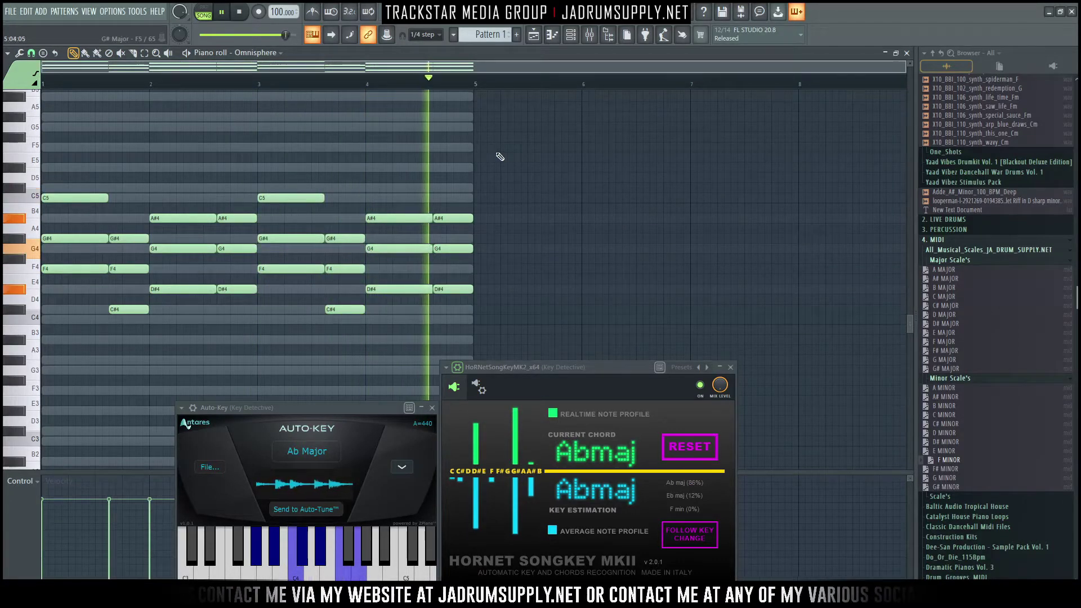
key(space)
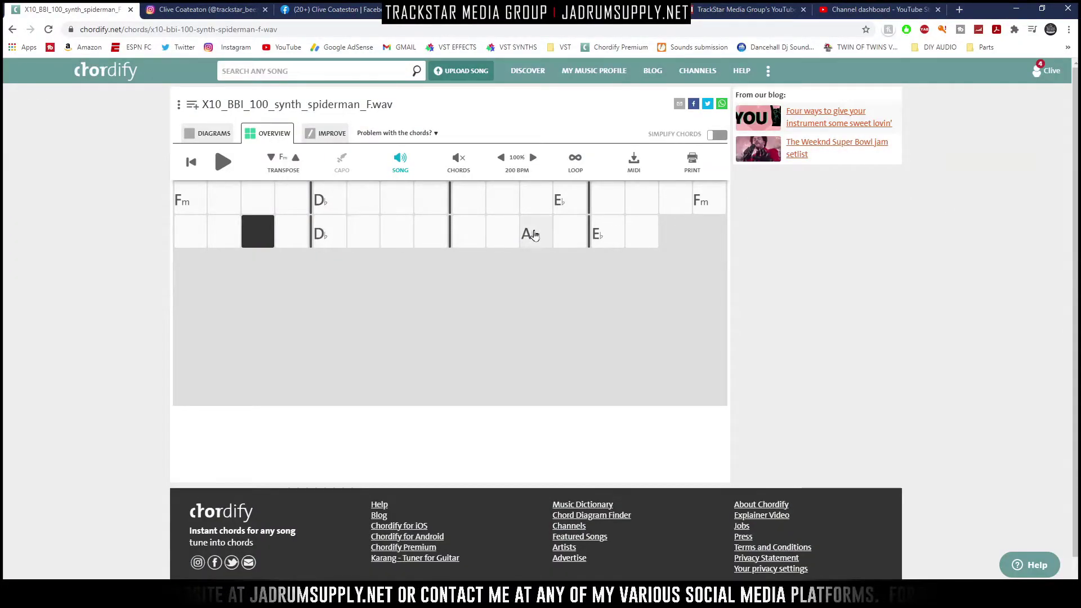
Step: Check the closing chords of the loop's second half in the Chordify chart against the piano roll
click(1016, 8)
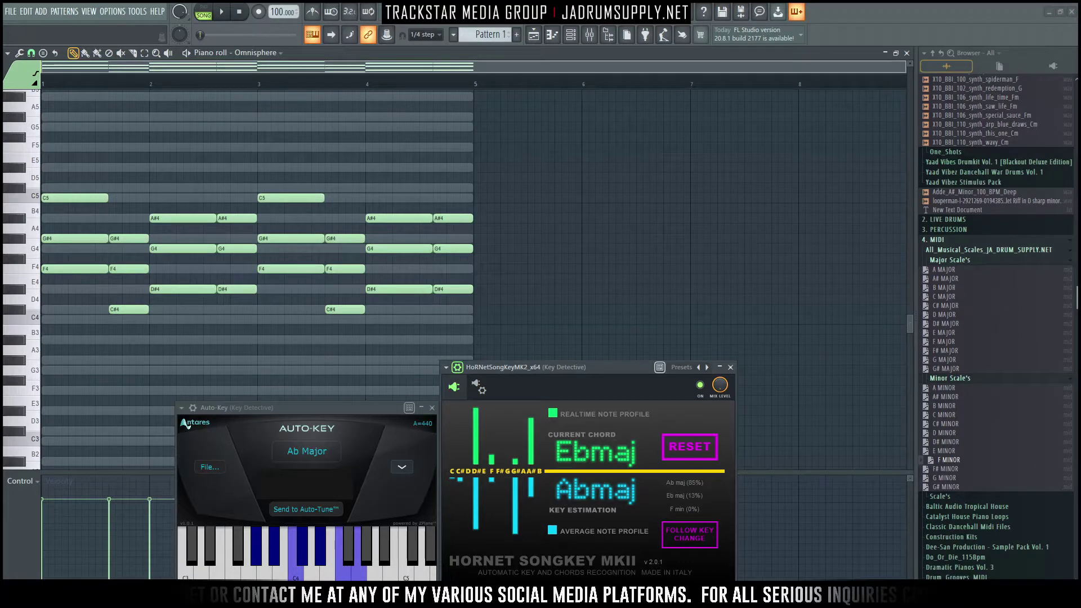
key(alt+Tab)
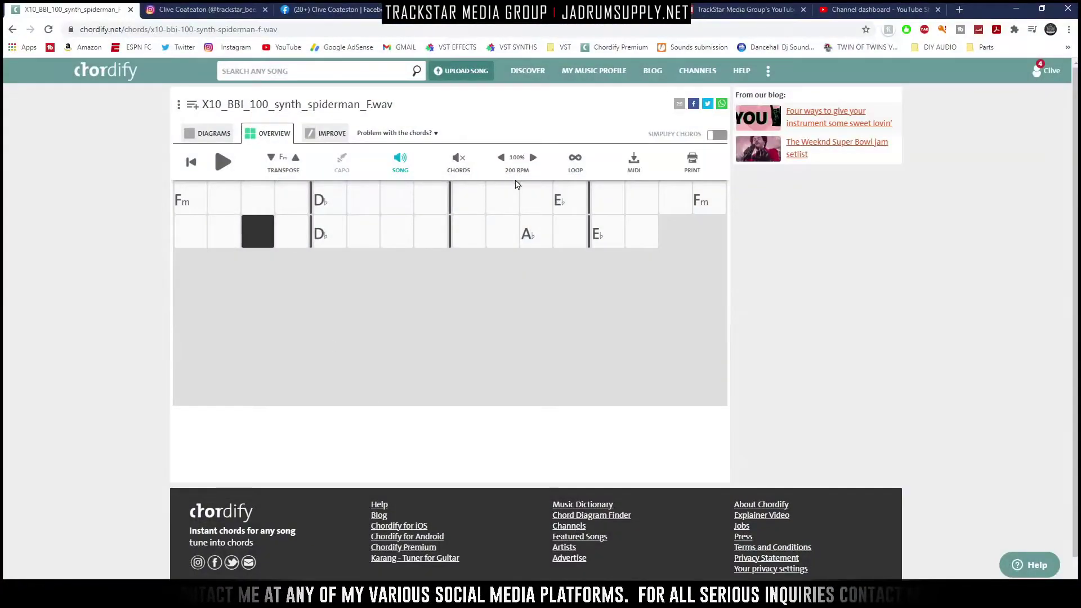
click(1017, 9)
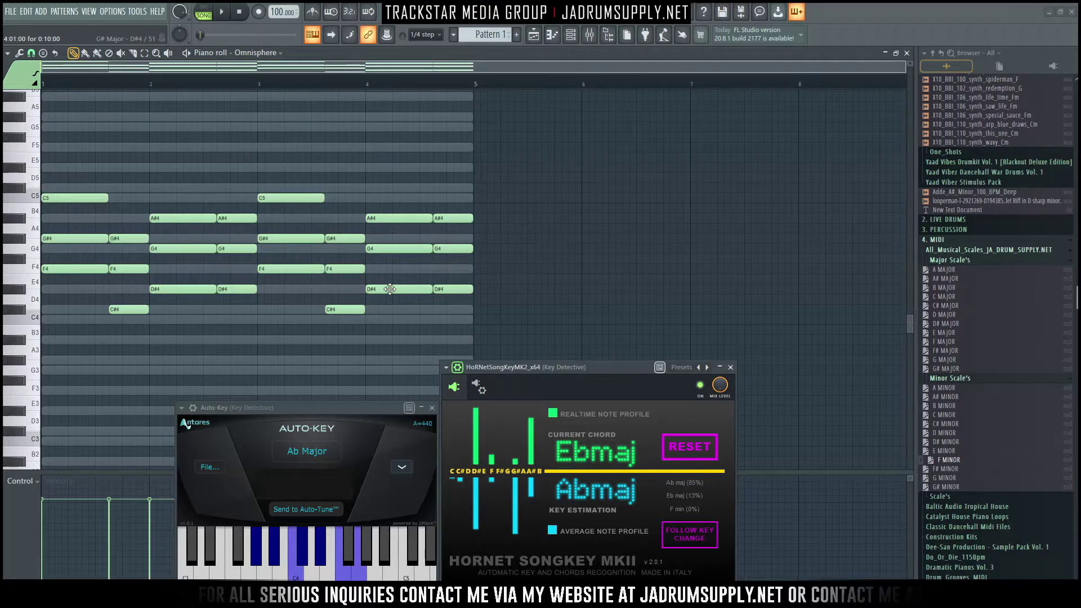
Step: Change the first chord of bar 4 to G#3, C4, D#4 after checking the chart, and play the progression with the loop
drag(390, 292, 389, 362)
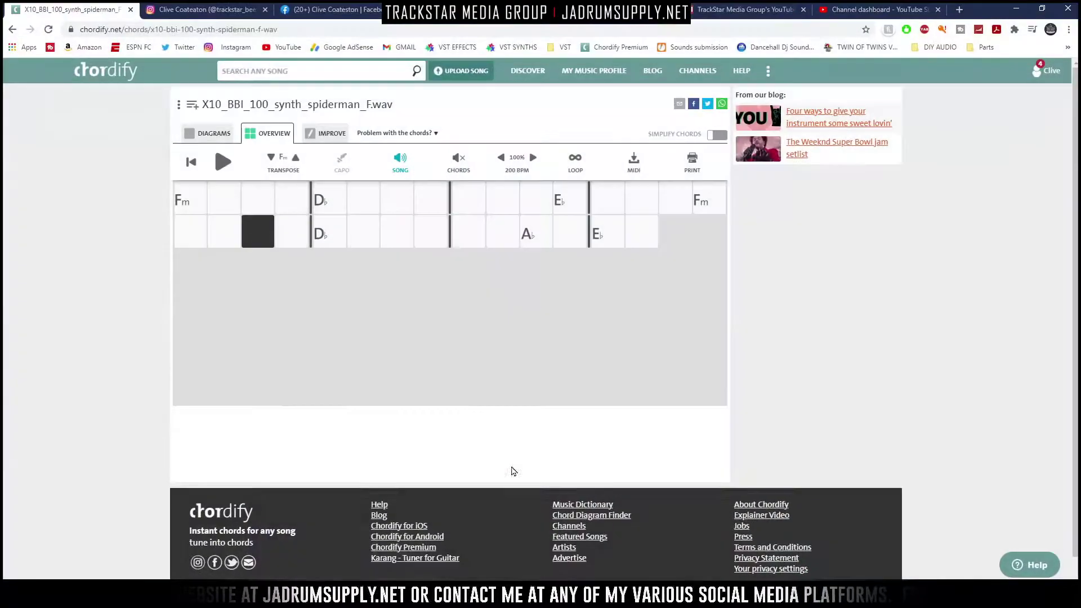
click(1018, 8)
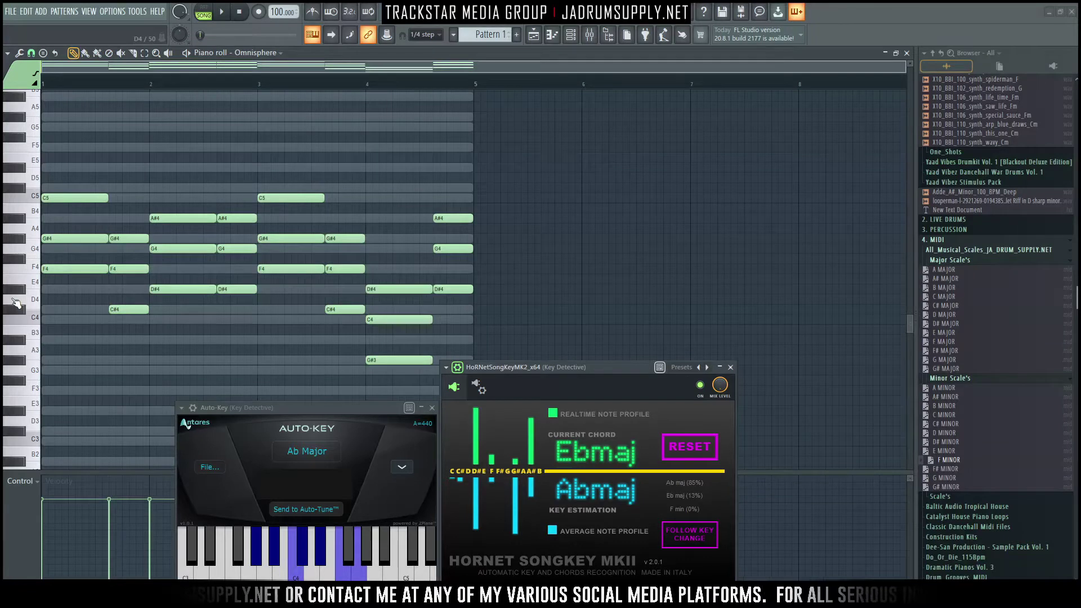
key(space)
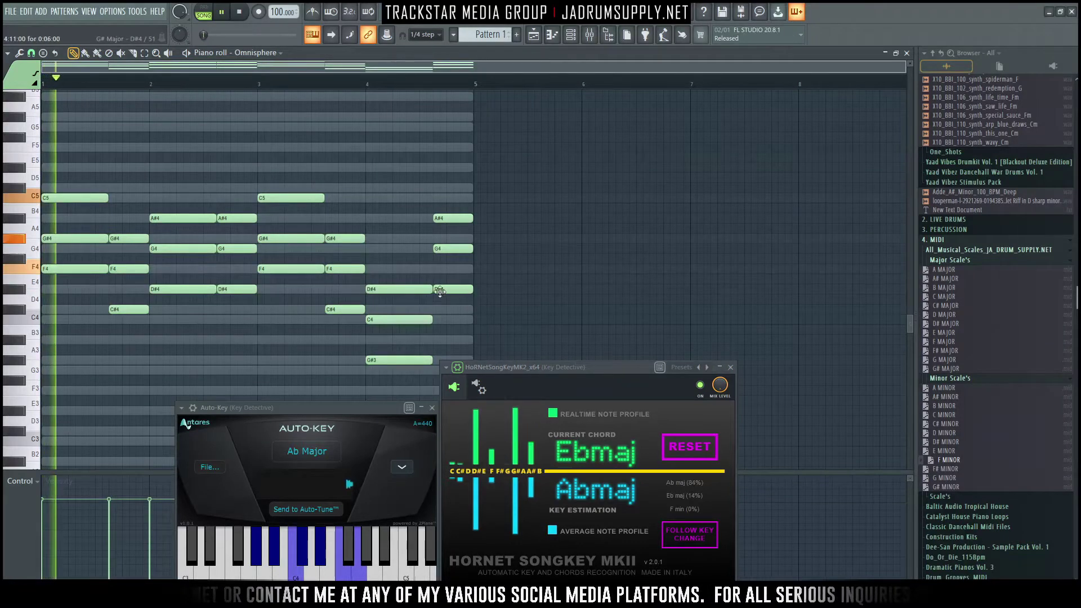
drag(476, 210, 428, 362)
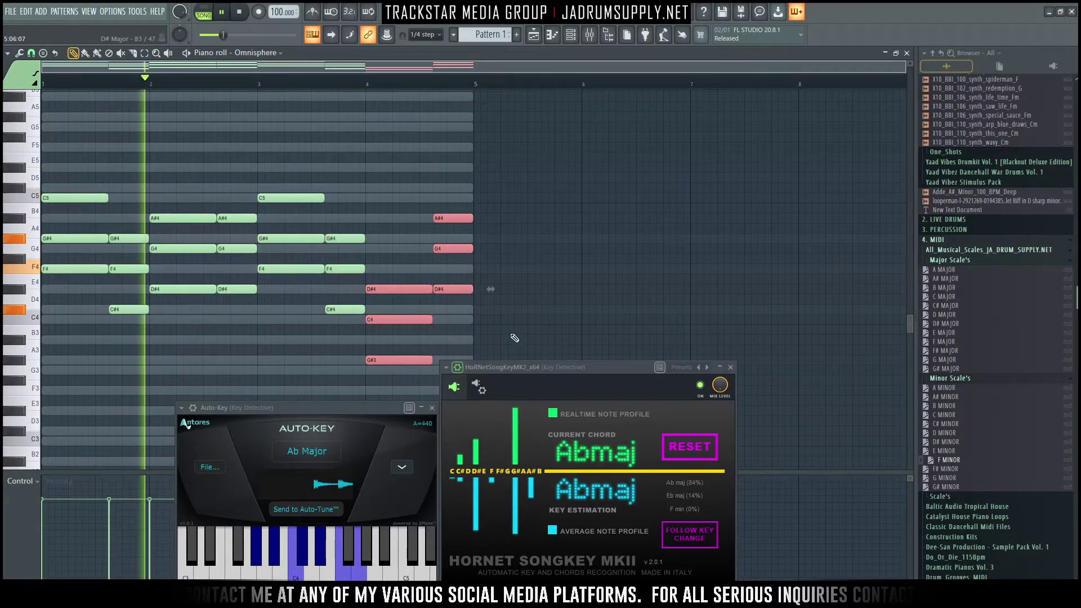
click(560, 229)
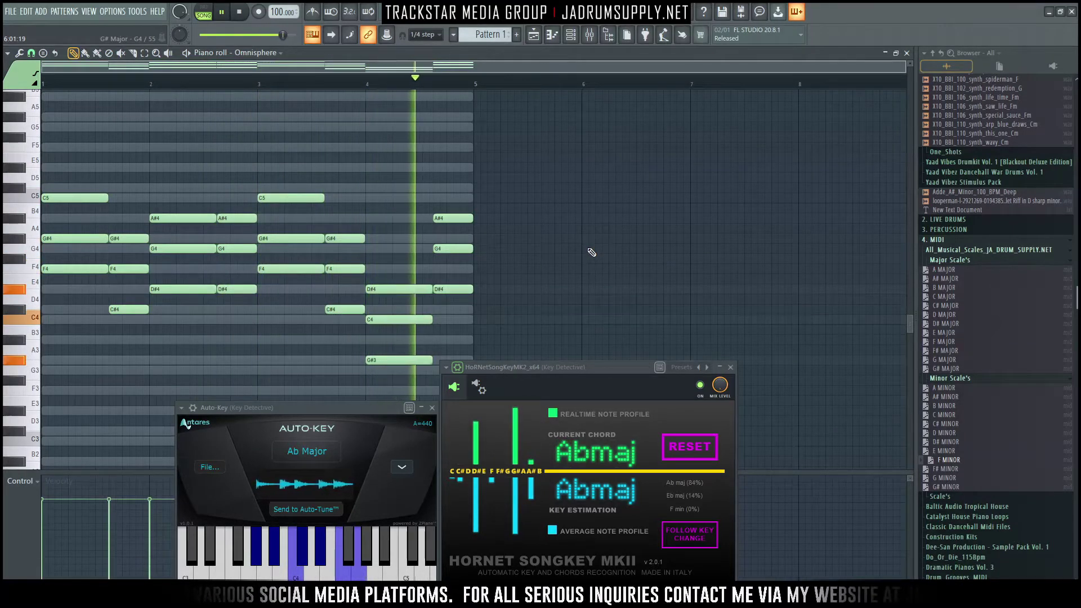
key(space)
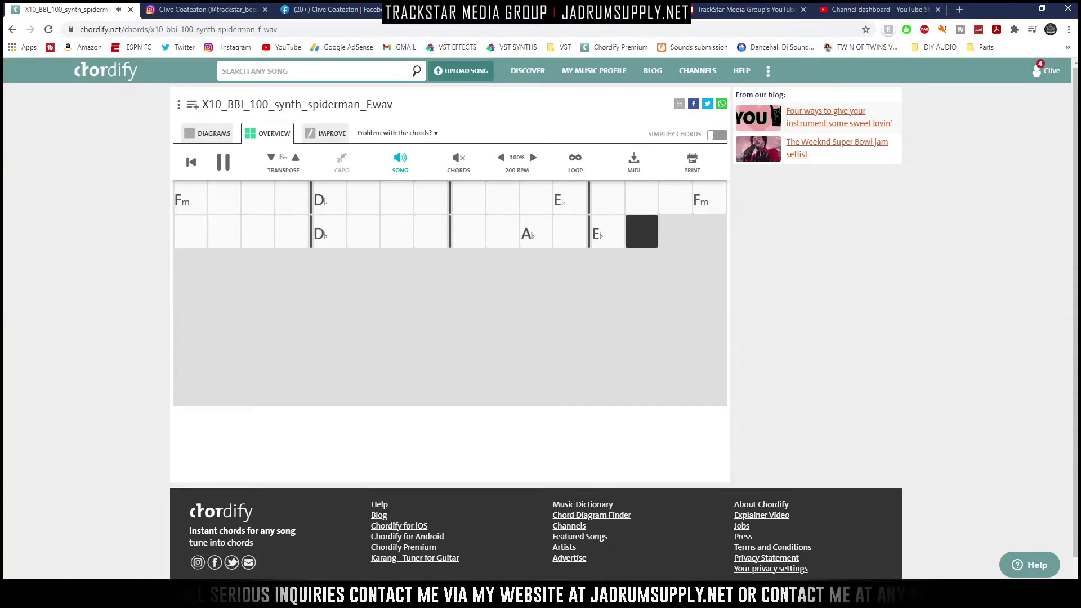
Step: Trim the bar 4 G# chord to a short hit before the last chord, fill the gap with D#4, G4, A#4, and play
click(1023, 14)
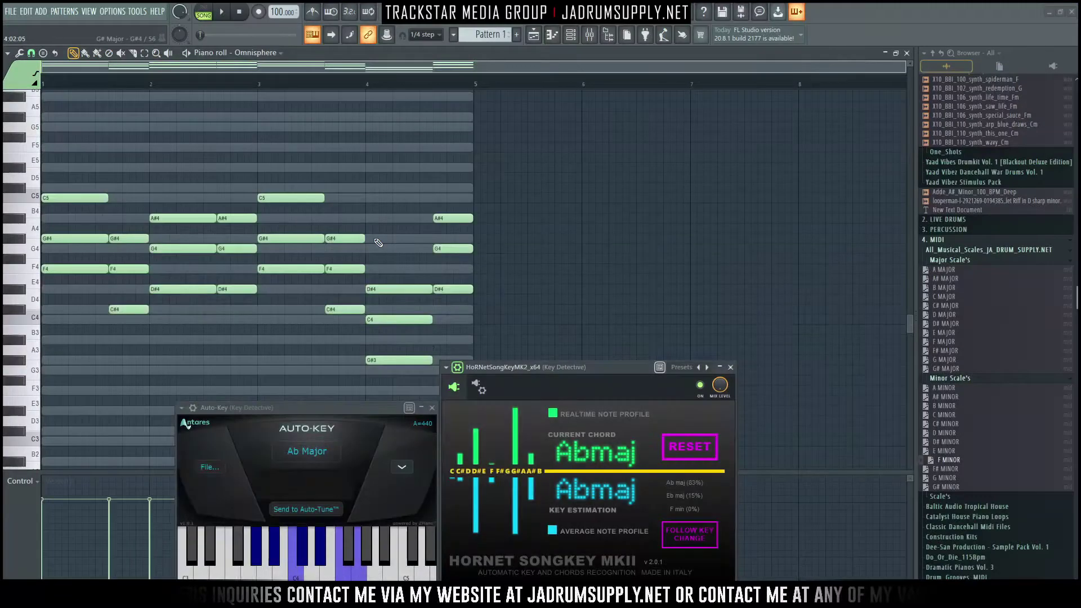
drag(405, 243, 376, 357)
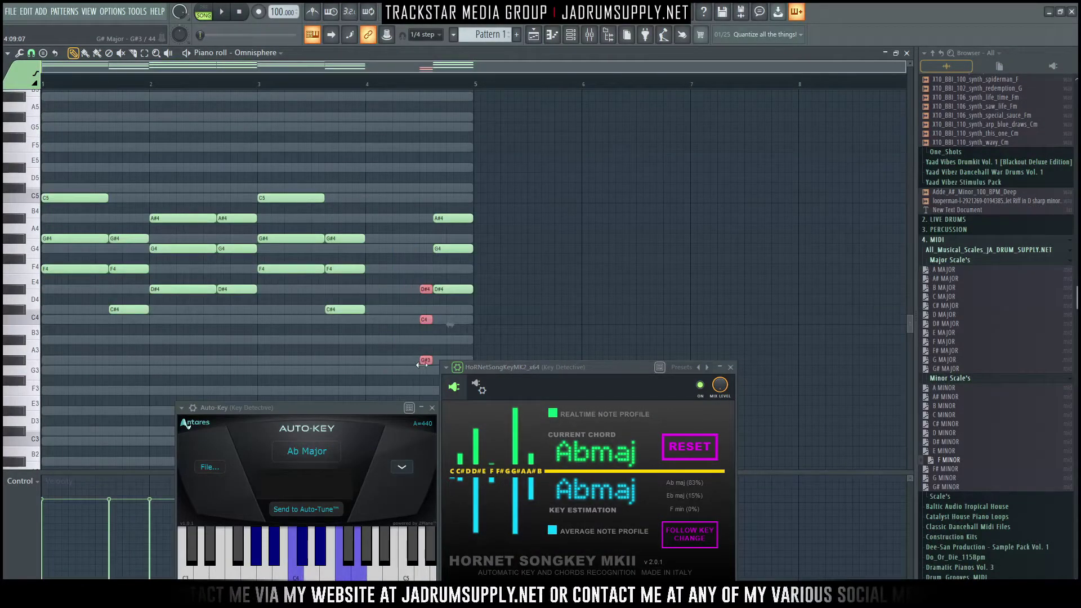
drag(441, 300, 441, 217)
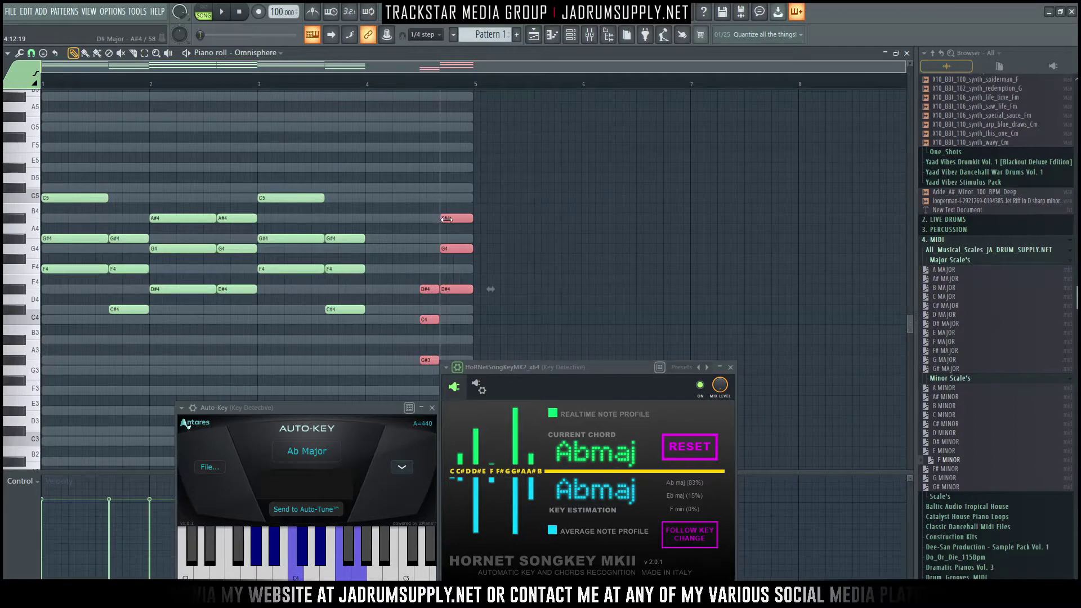
drag(184, 214, 377, 289)
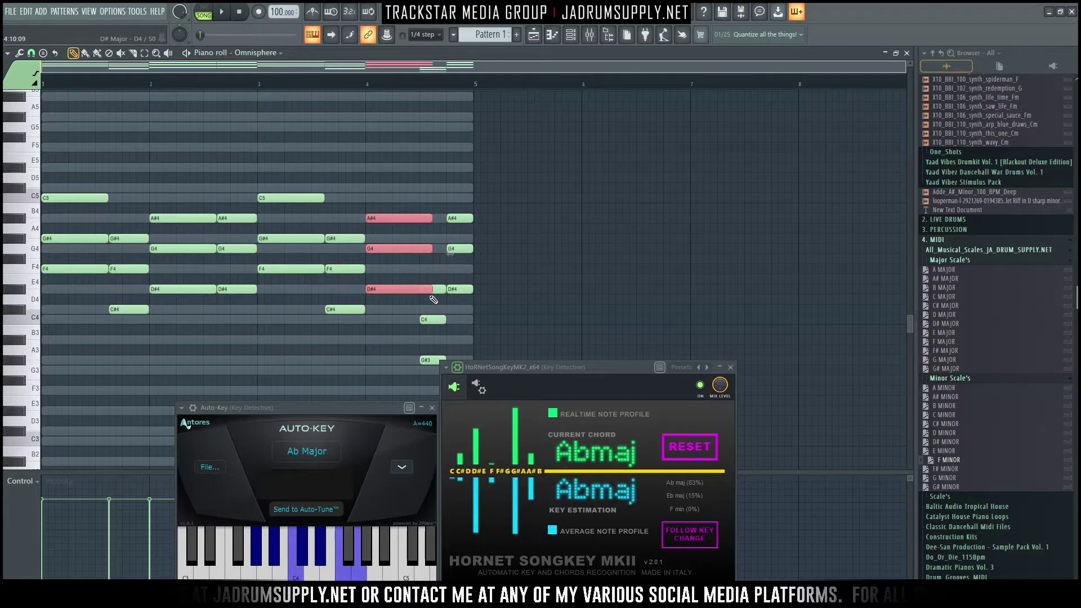
key(space)
click(262, 82)
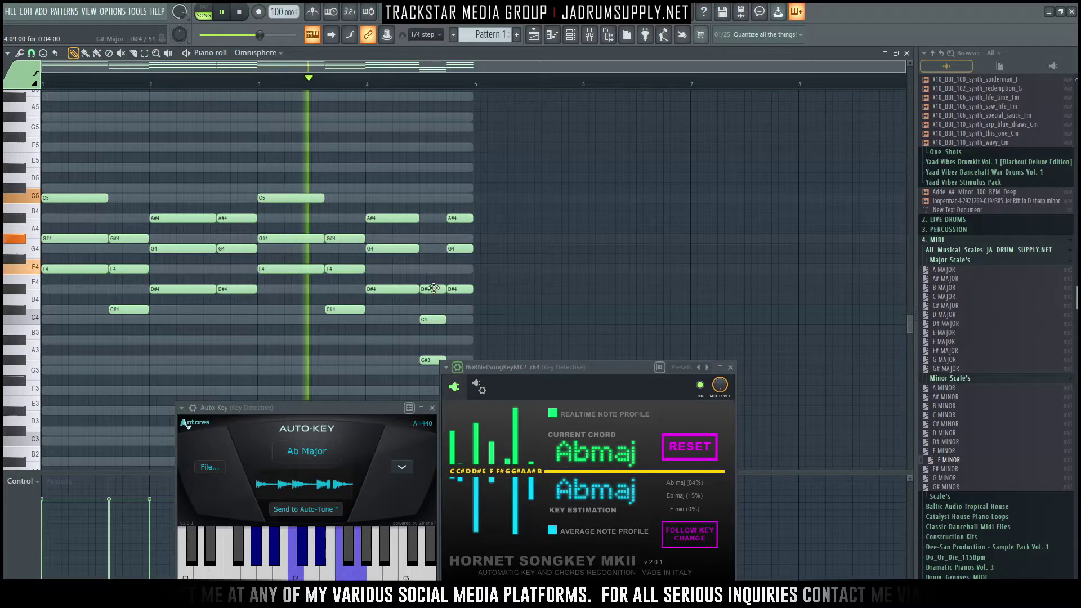
Step: Raise the short bar 4 chord an octave to G#4, C5, D#5, and shift the last two chord changes slightly later
drag(451, 373, 430, 286)
key(ctrl+Up)
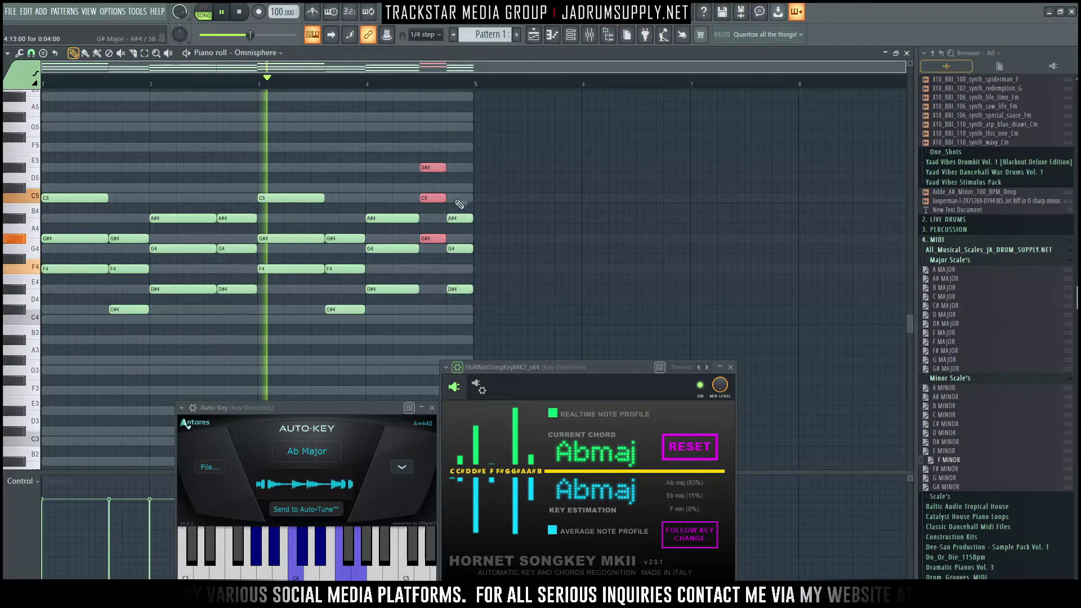
scroll(459, 83, up, 1)
scroll(459, 83, up, 2)
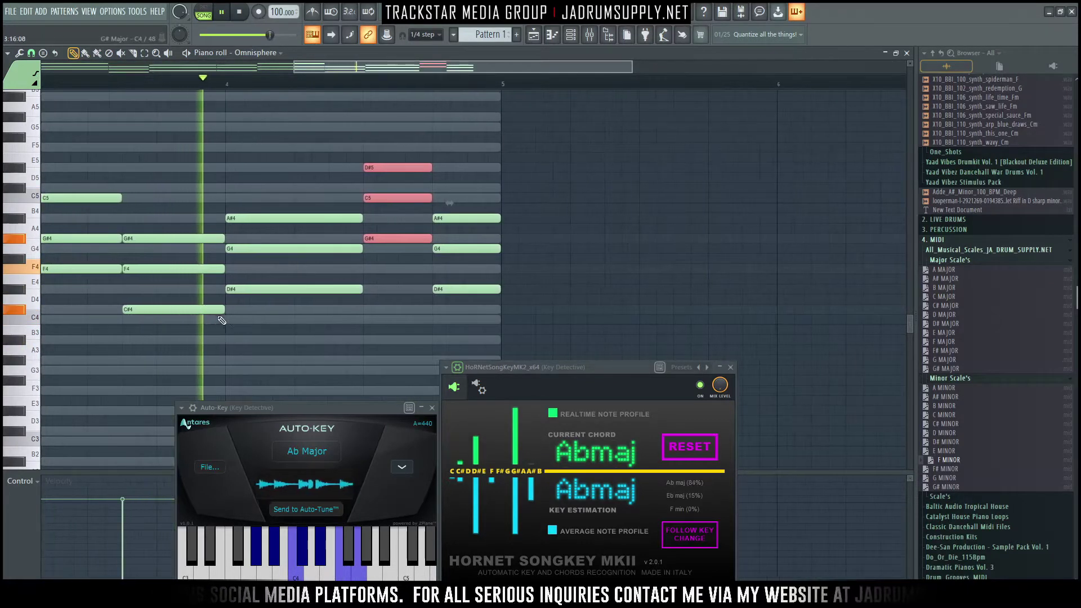
drag(507, 211, 466, 291)
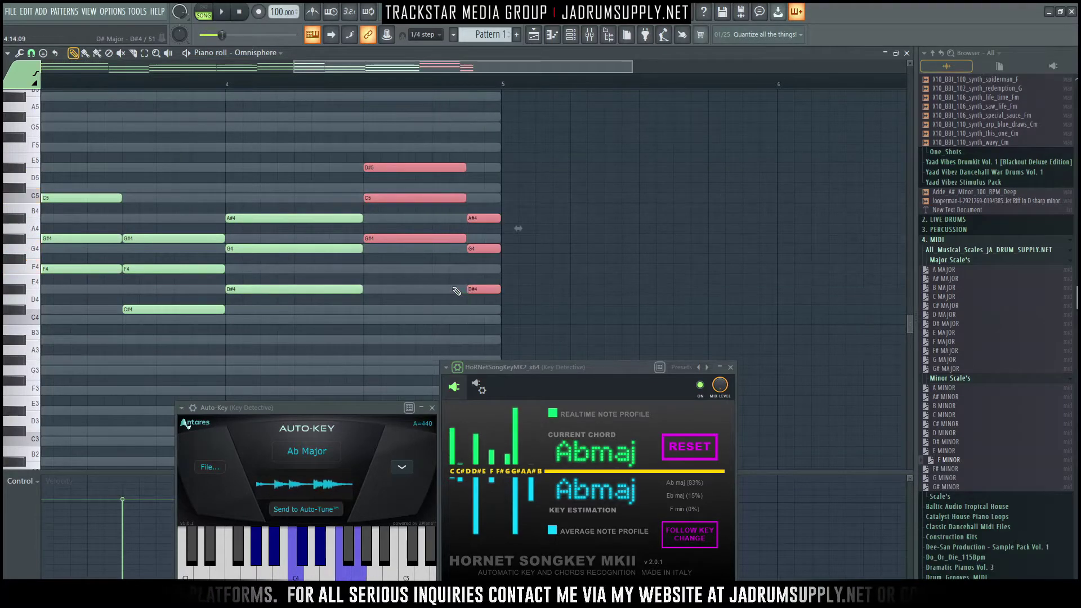
drag(355, 285, 367, 153)
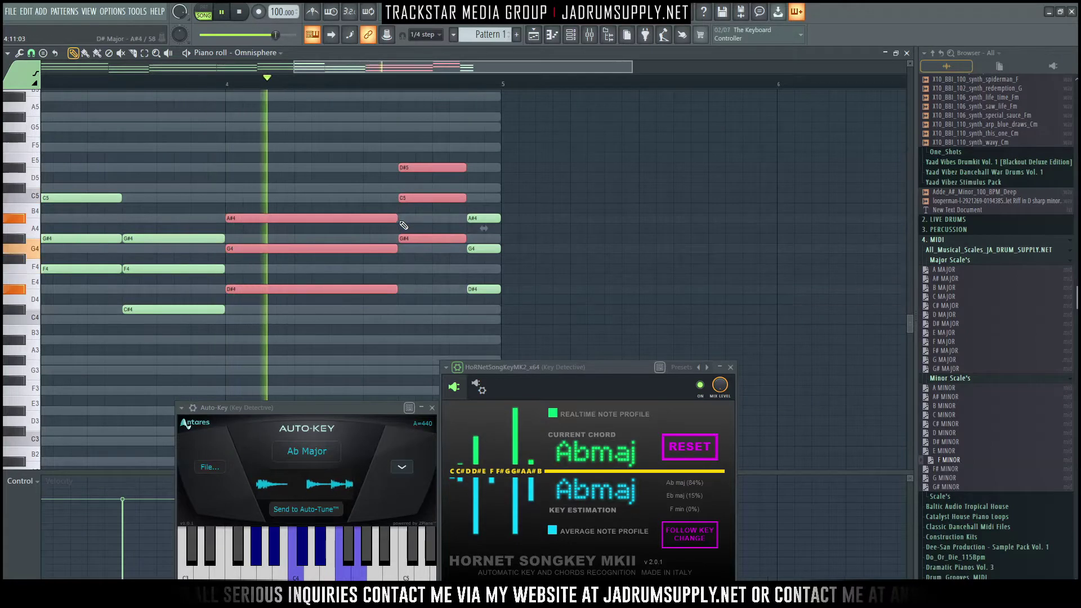
key(space)
key(ctrl+d)
scroll(597, 170, down, 2)
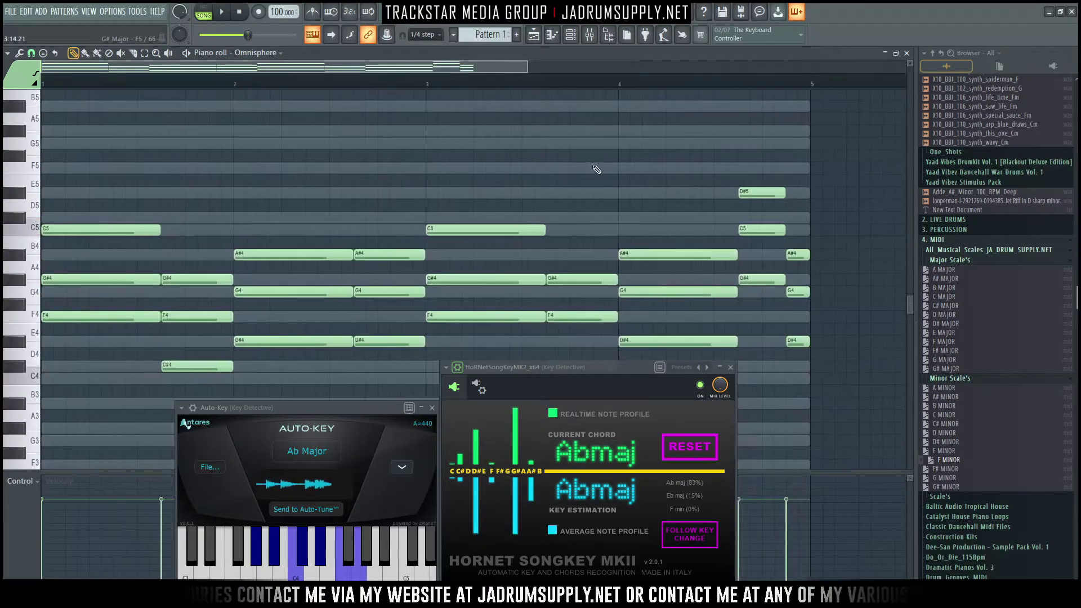
Step: Duplicate the root note of every chord one octave lower as bass notes F3, C#3, D#3 and G#3
scroll(542, 145, down, 4)
click(96, 167)
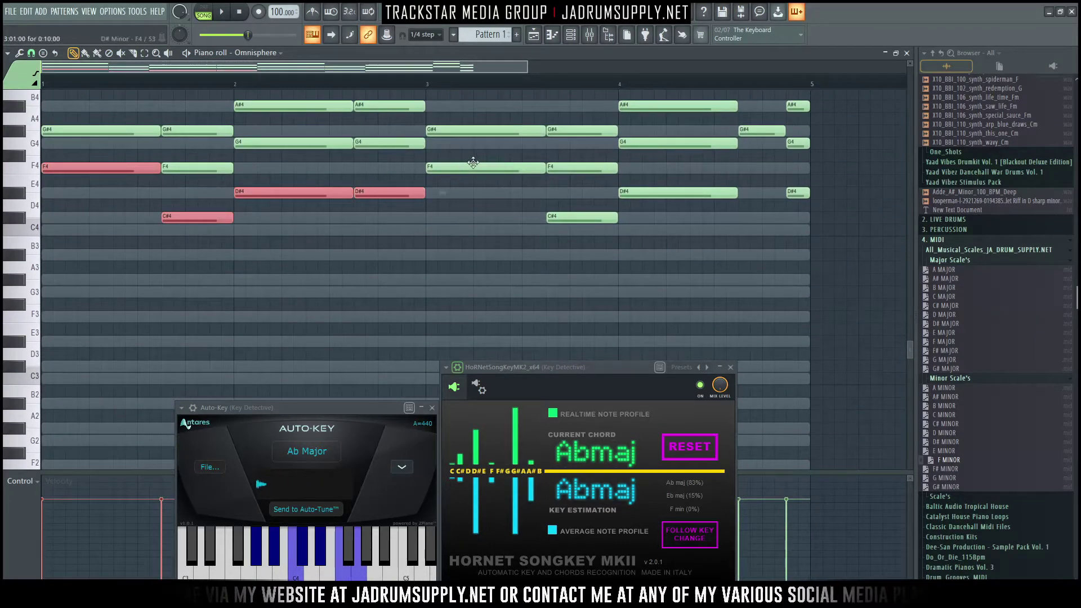
drag(676, 163, 689, 247)
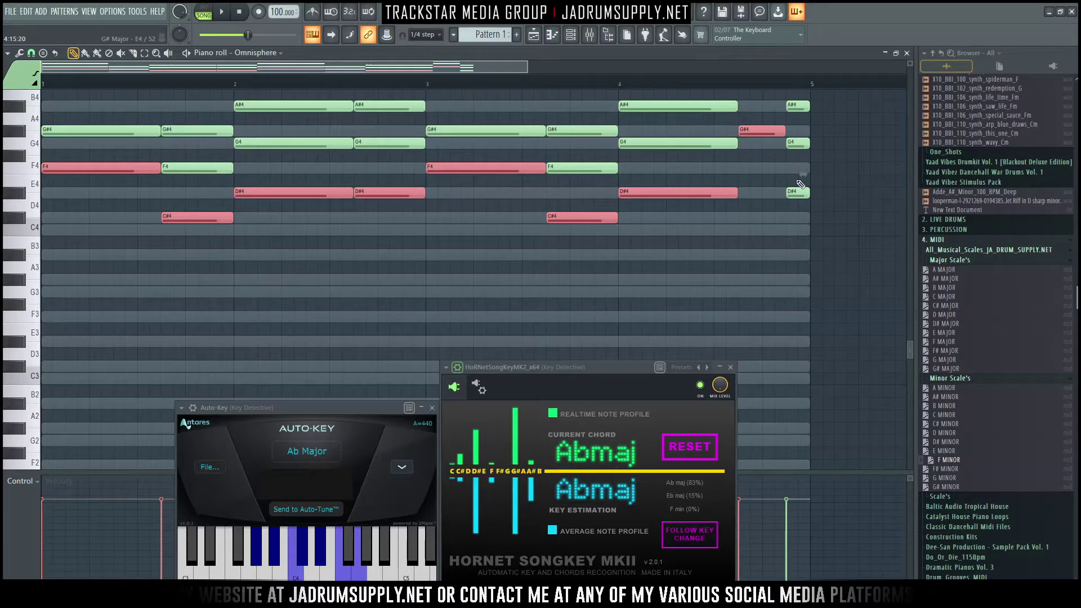
key(ctrl+c)
key(ctrl+v)
key(ctrl+Down)
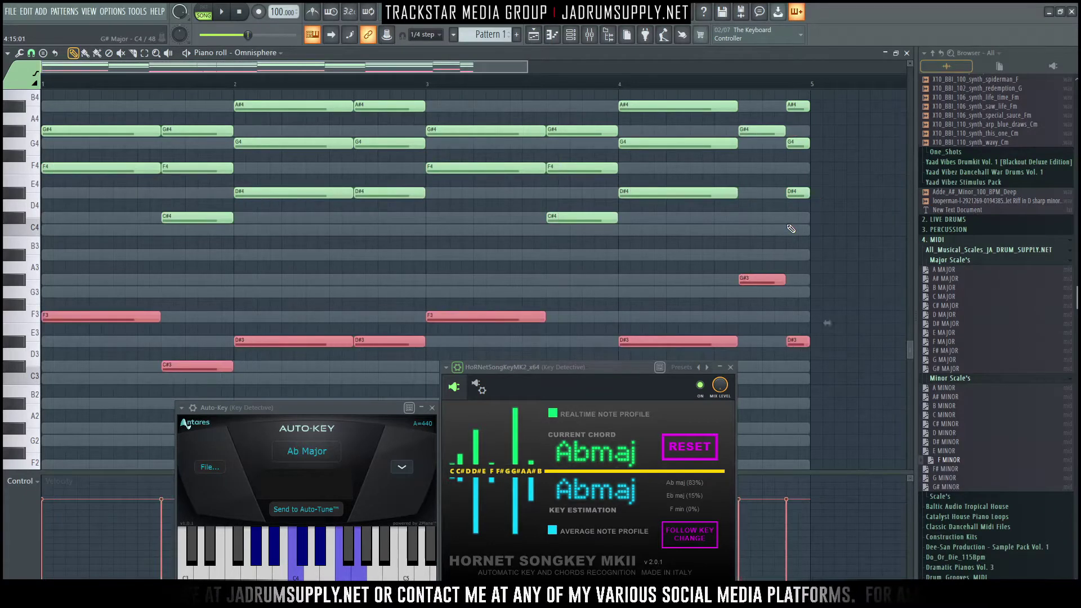
scroll(788, 226, up, 2)
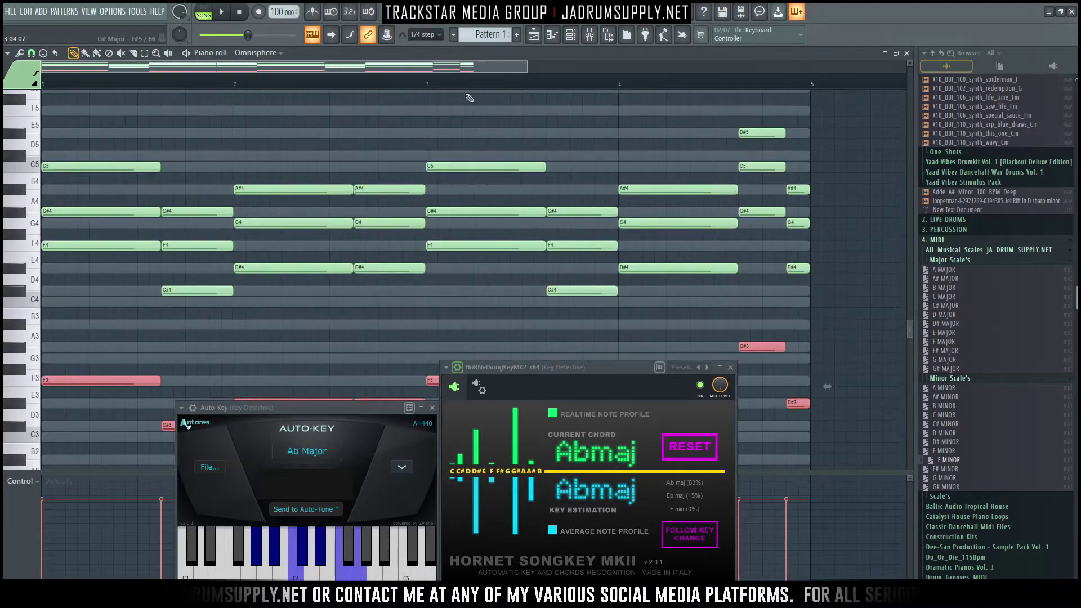
scroll(472, 93, down, 3)
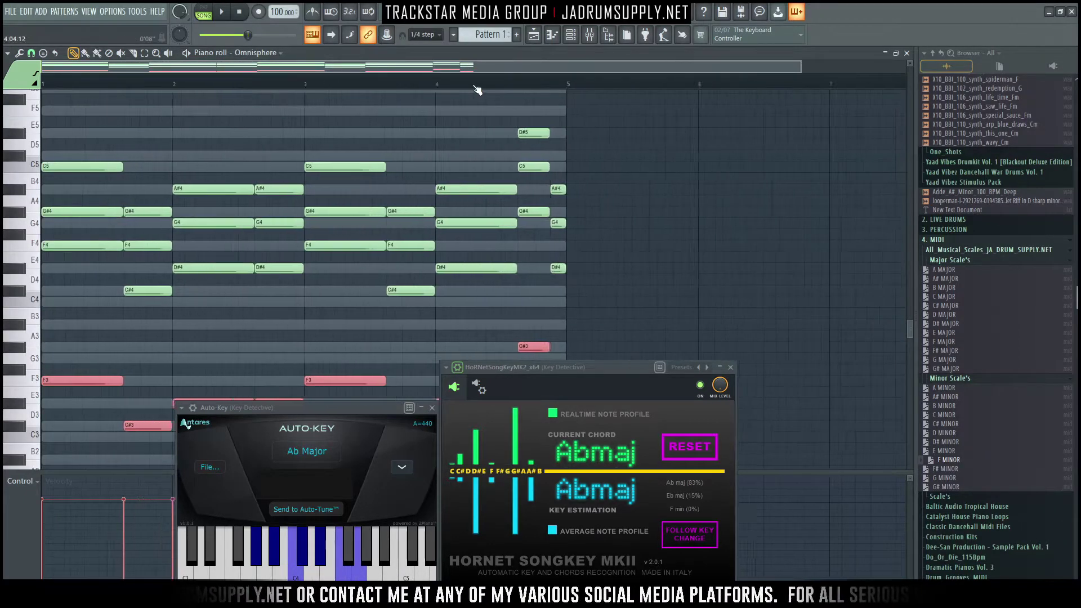
Step: Close the Auto-Key and HoRNet SongKey windows and play the Omnisphere chords with the loop
click(431, 407)
click(730, 368)
click(565, 42)
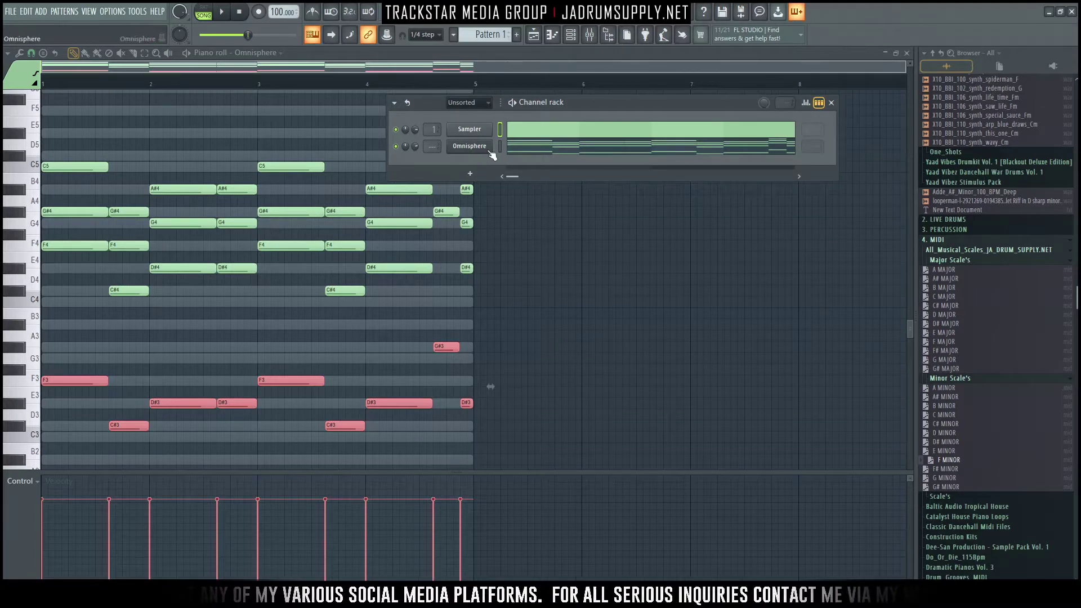
key(space)
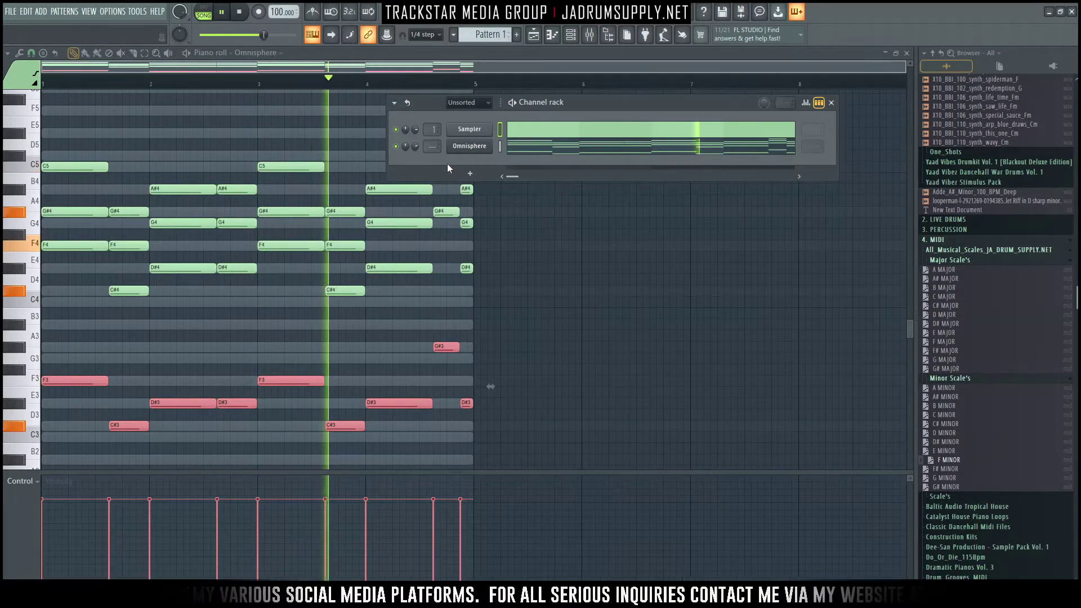
key(F5)
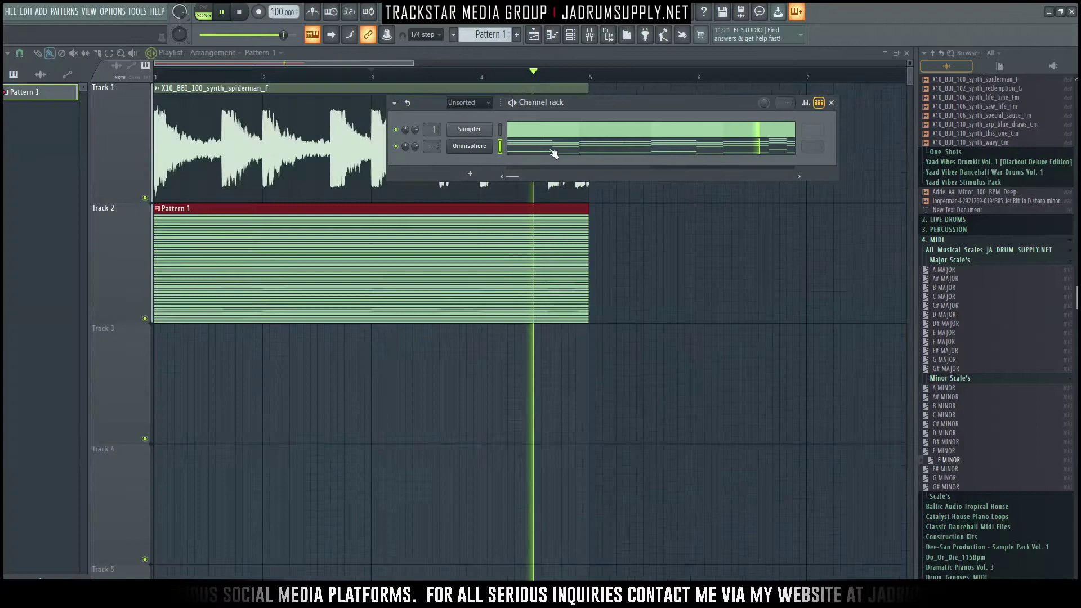
click(555, 150)
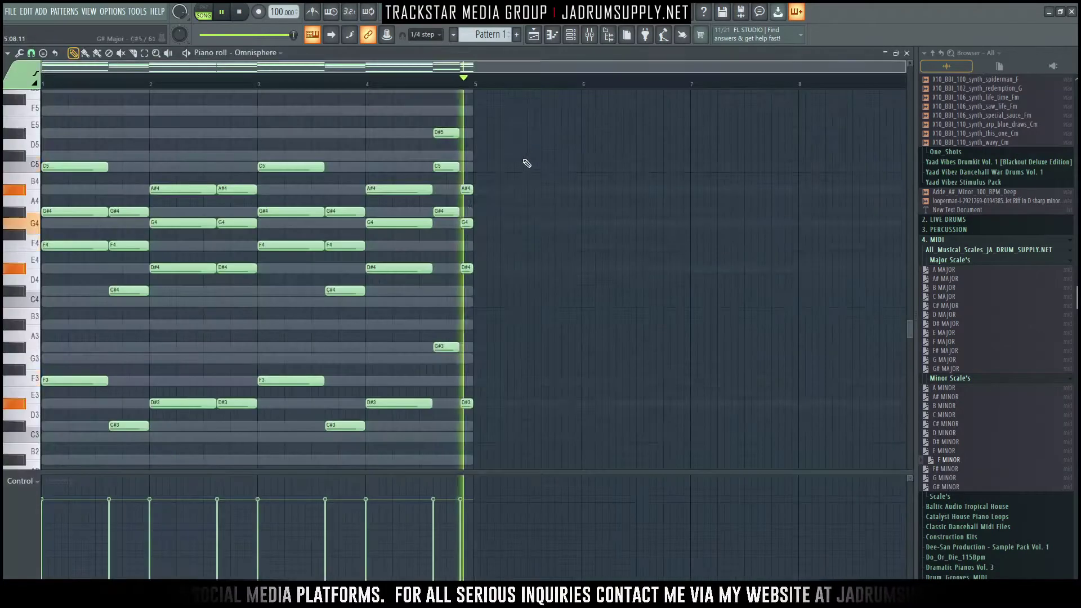
Step: Show all channels in the channel rack and set the X10 loop channel's volume to about 27% during playback
click(571, 37)
key(space)
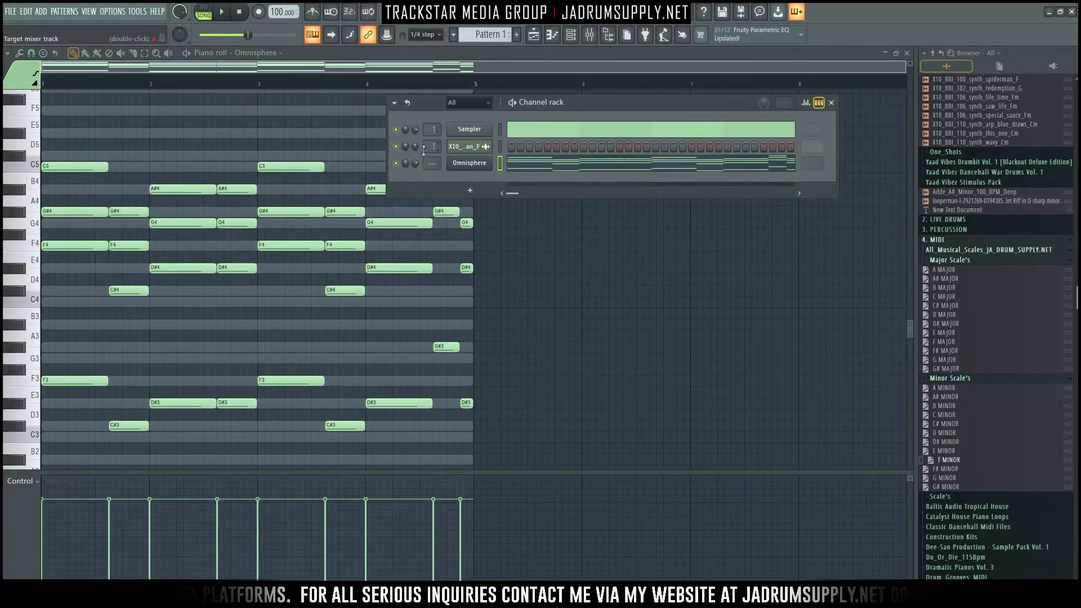
key(space)
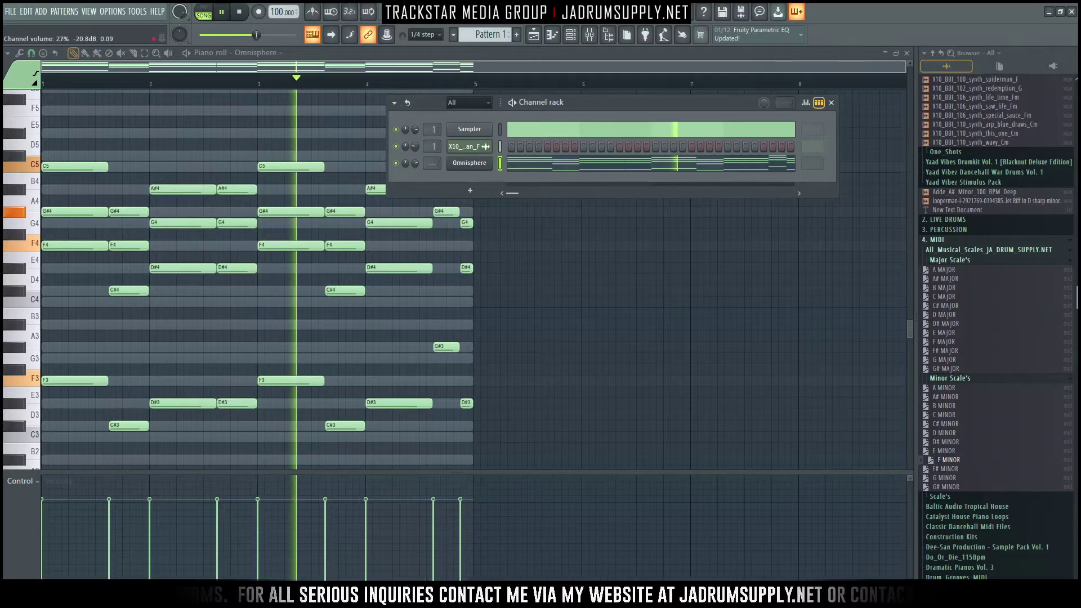
drag(415, 146, 414, 149)
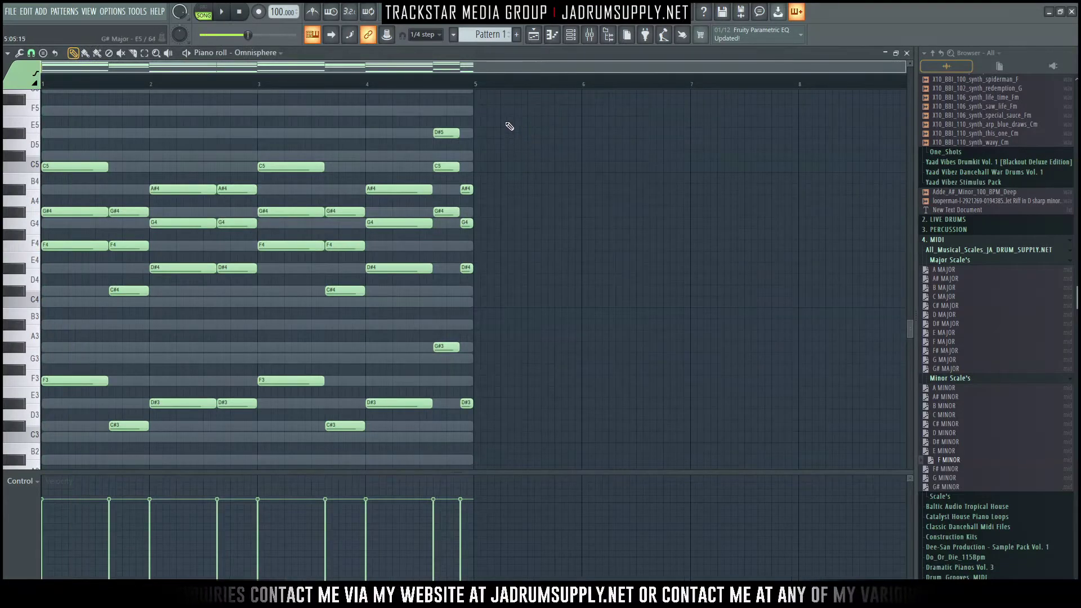
Step: Randomize the velocities of the Omnisphere chord notes and accept the result
key(alt+r)
key(space)
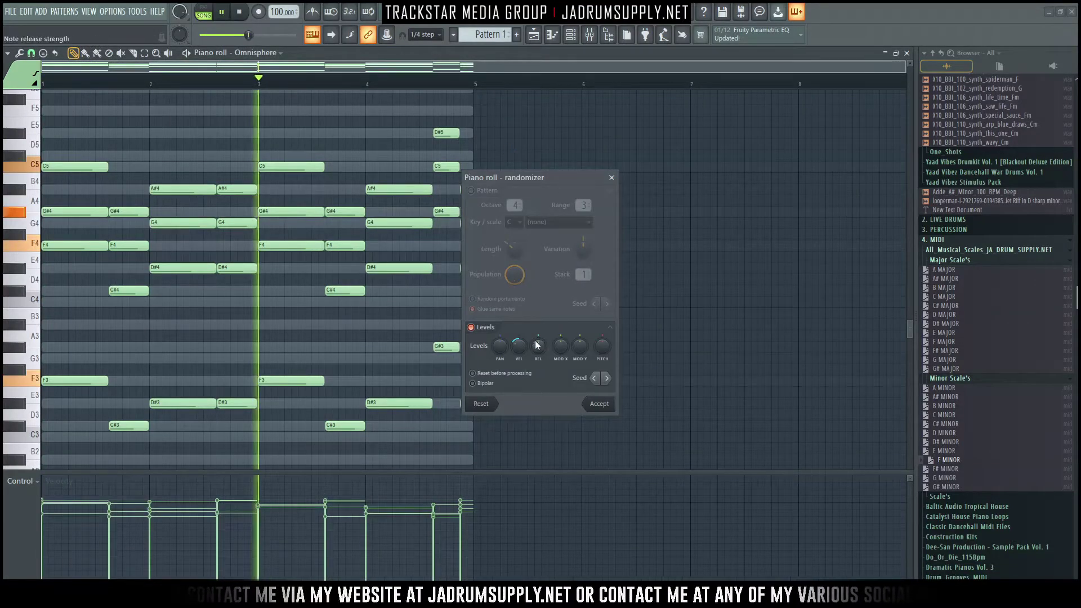
click(599, 404)
Step: Add a Hive instrument channel and copy the Omnisphere chord notes into it
click(581, 38)
key(F6)
click(553, 36)
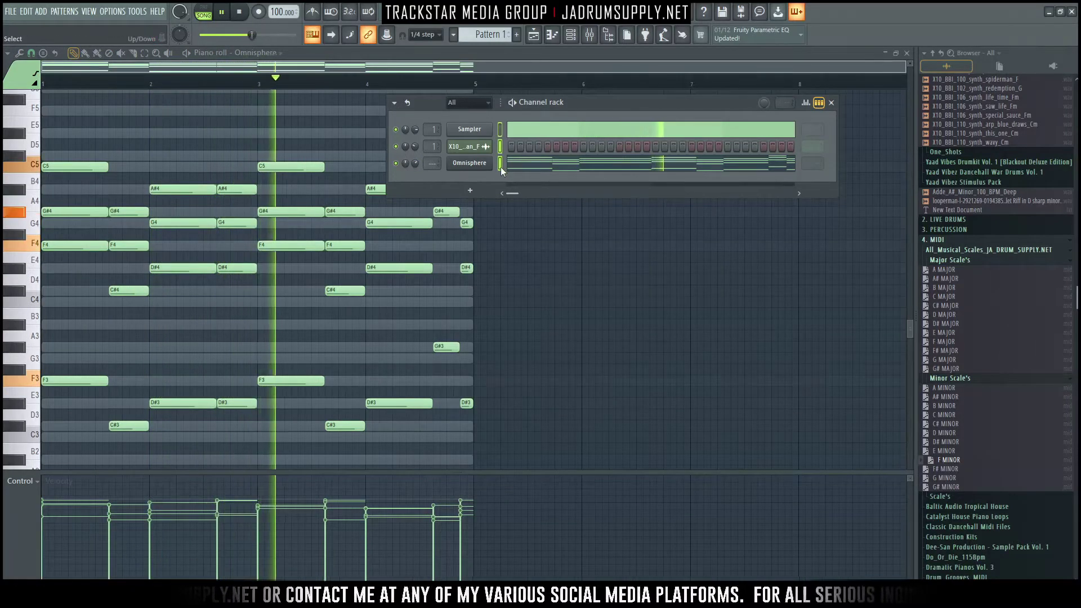
key(space)
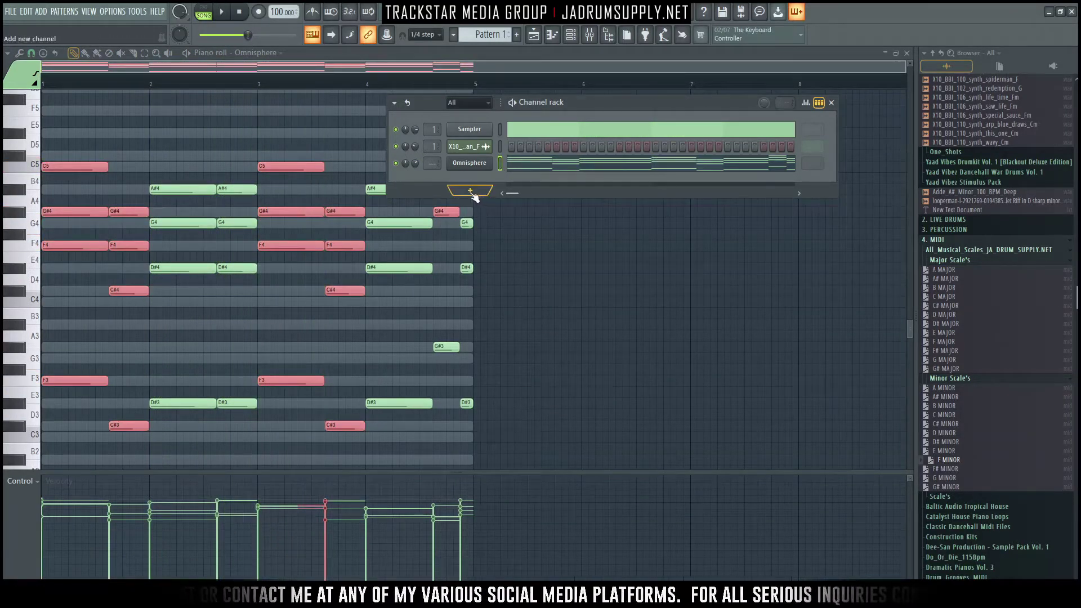
click(472, 193)
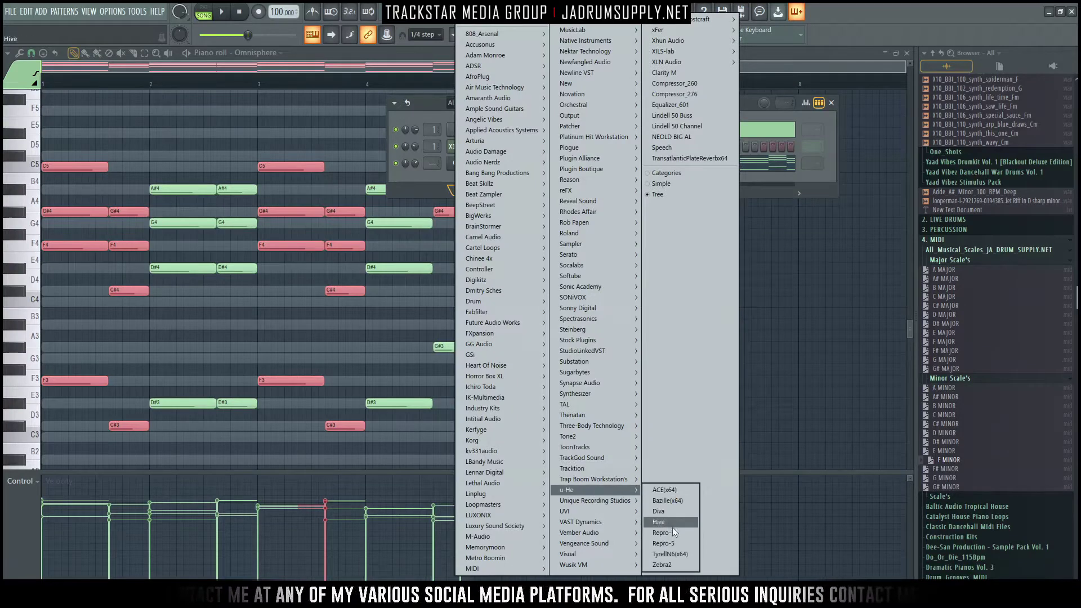
click(678, 524)
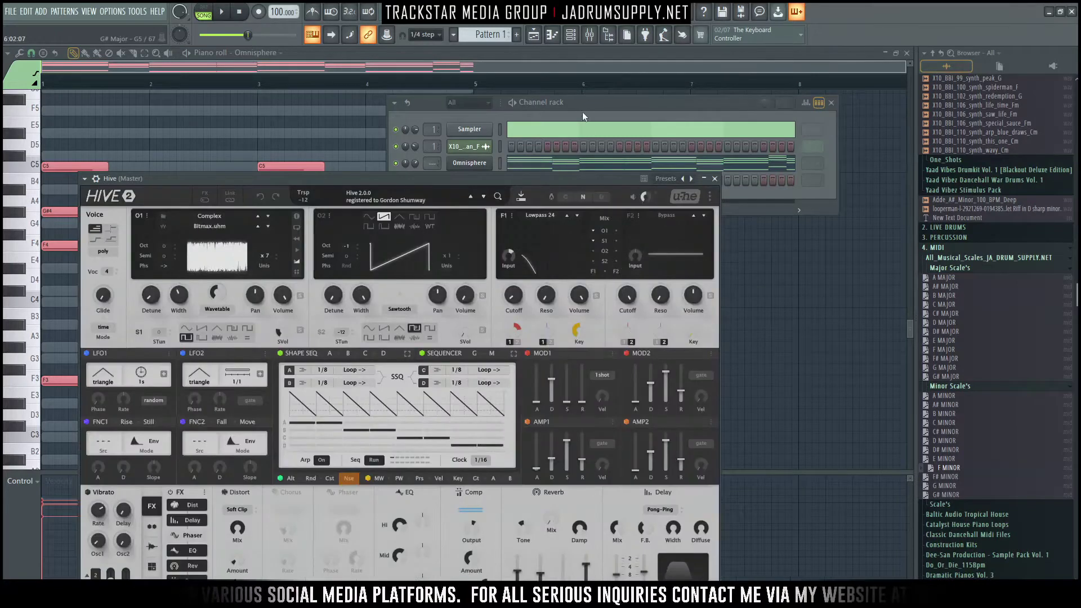
click(591, 110)
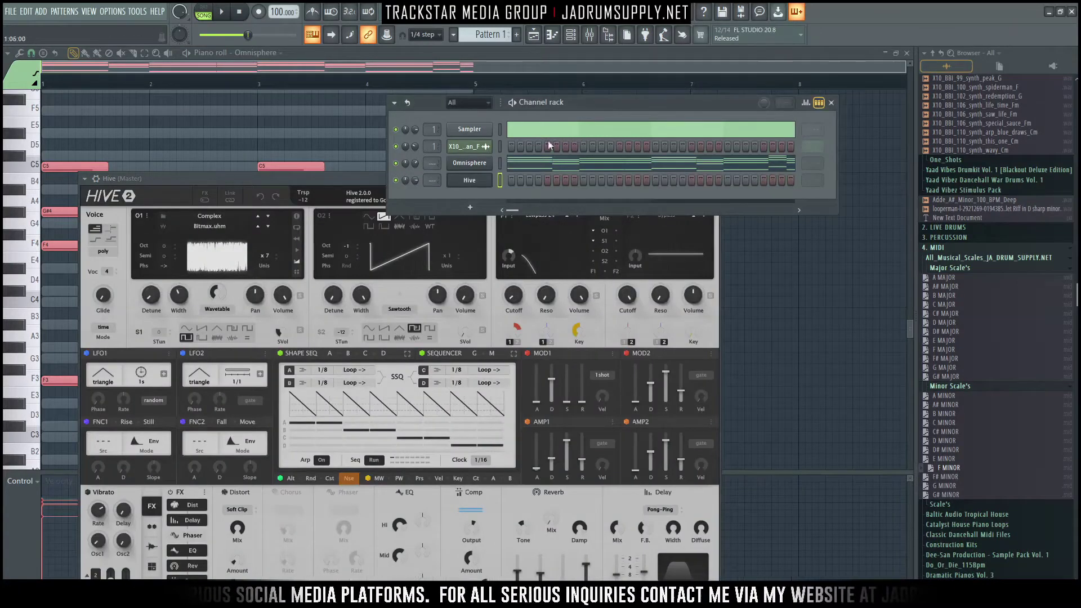
key(ctrl+v)
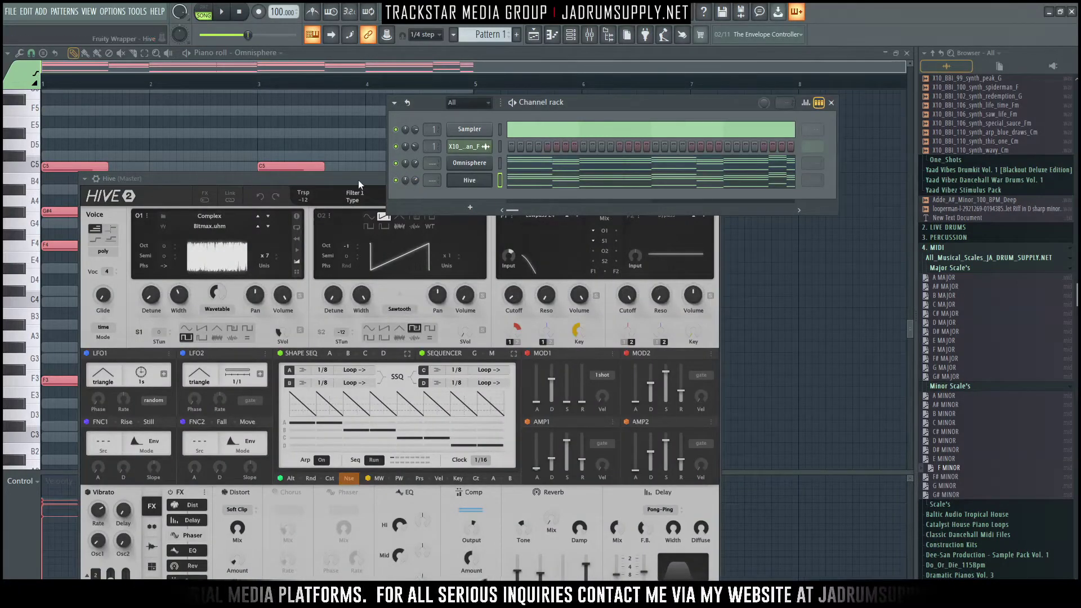
Step: During playback, open Hive's 06 Plucks & Stabs presets, try ARK Viral Trancefection and load GZ HyperHive 2
key(space)
drag(359, 181, 359, 133)
click(497, 148)
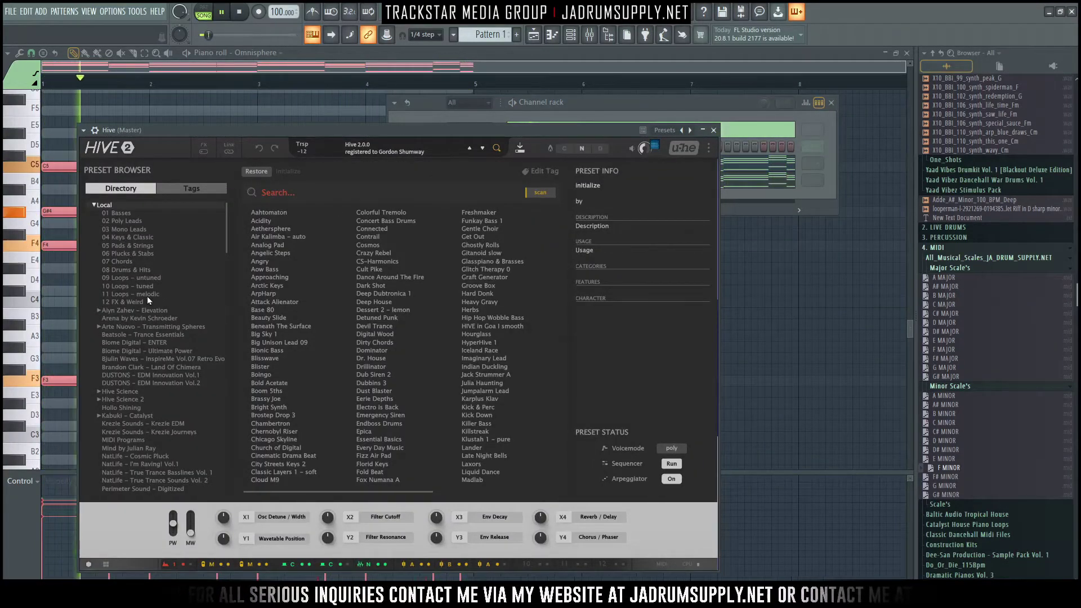
click(130, 253)
click(320, 269)
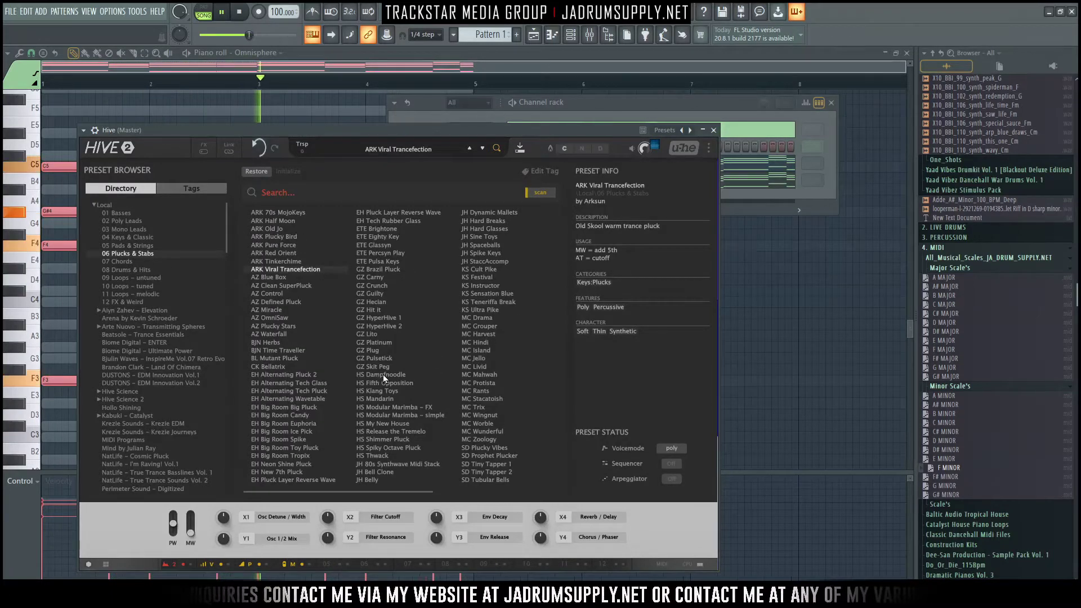
click(359, 325)
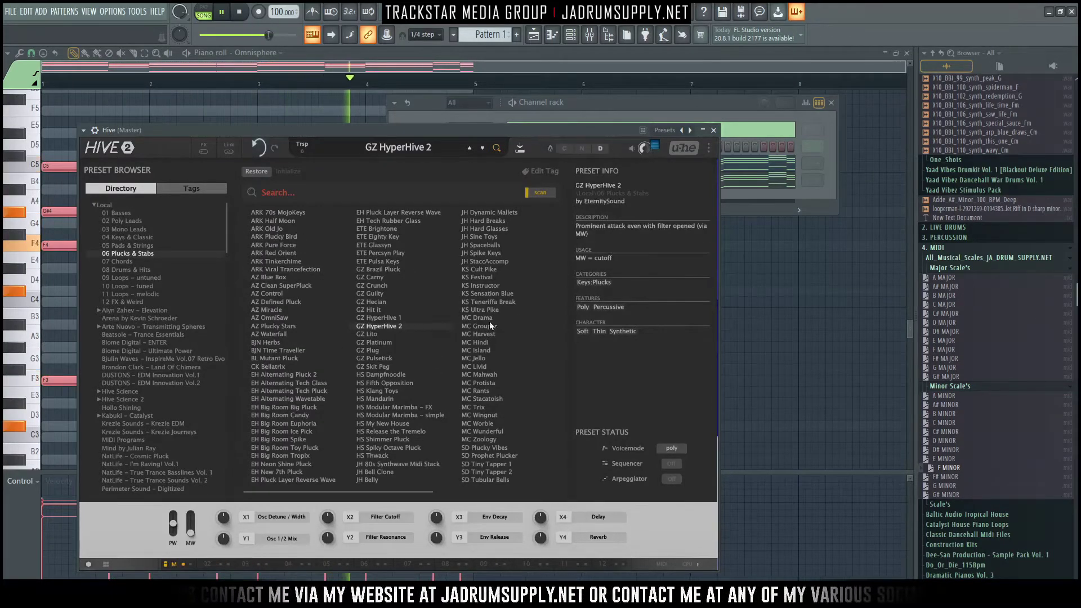
Step: Listen to the Hive chords soloed, restore the other channels and reopen the Hive window
click(626, 94)
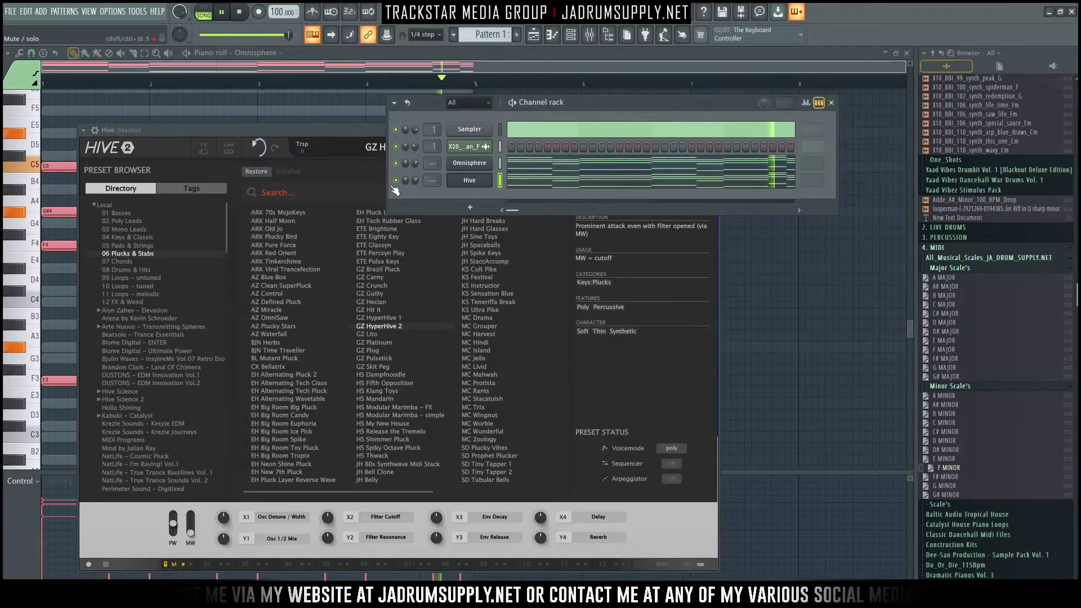
click(551, 182)
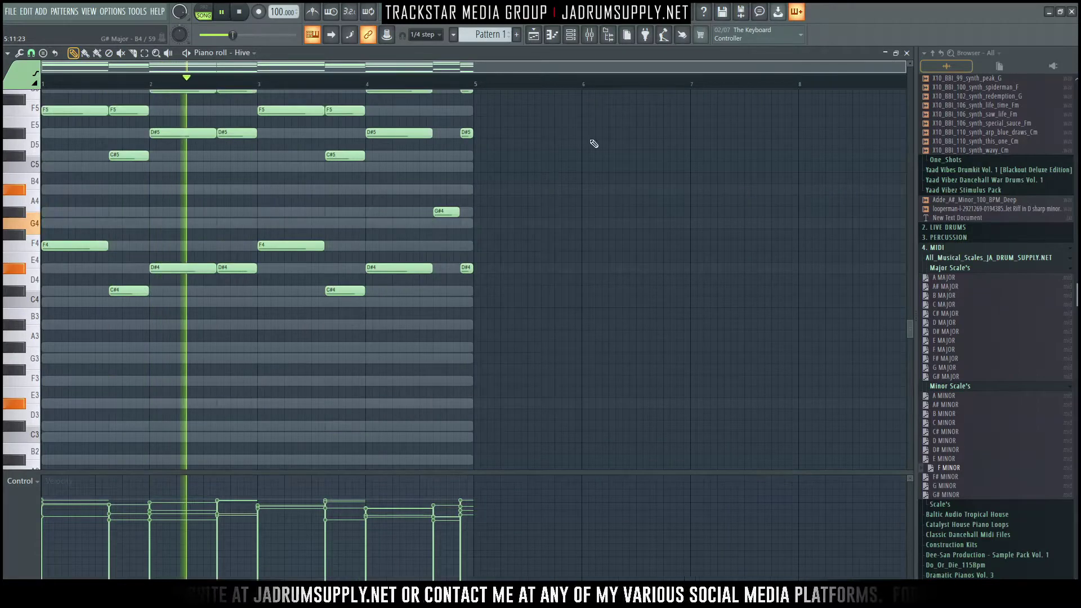
key(F6)
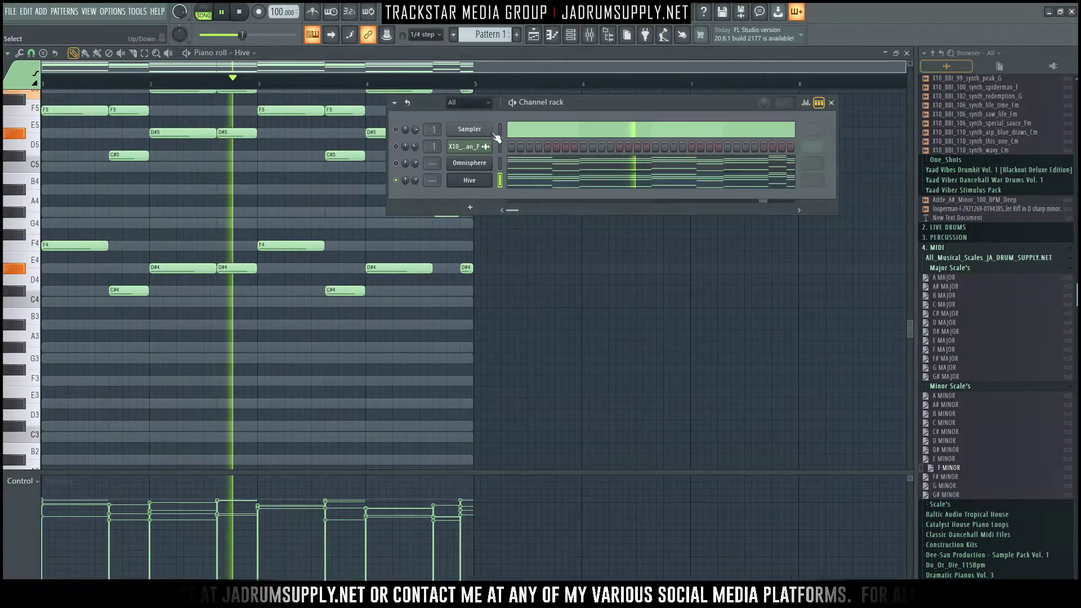
right_click(396, 180)
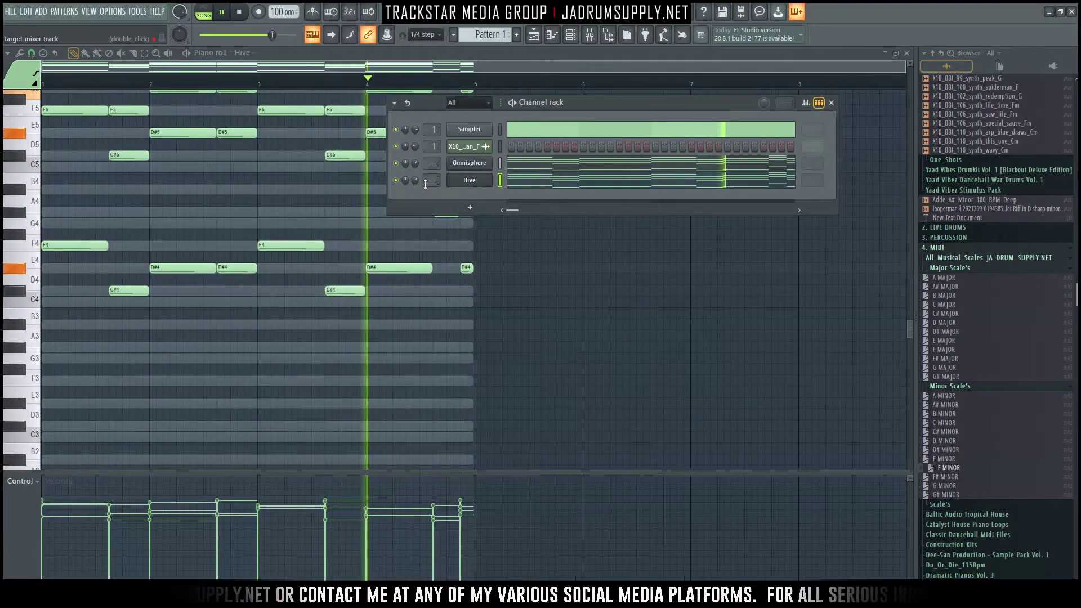
click(482, 183)
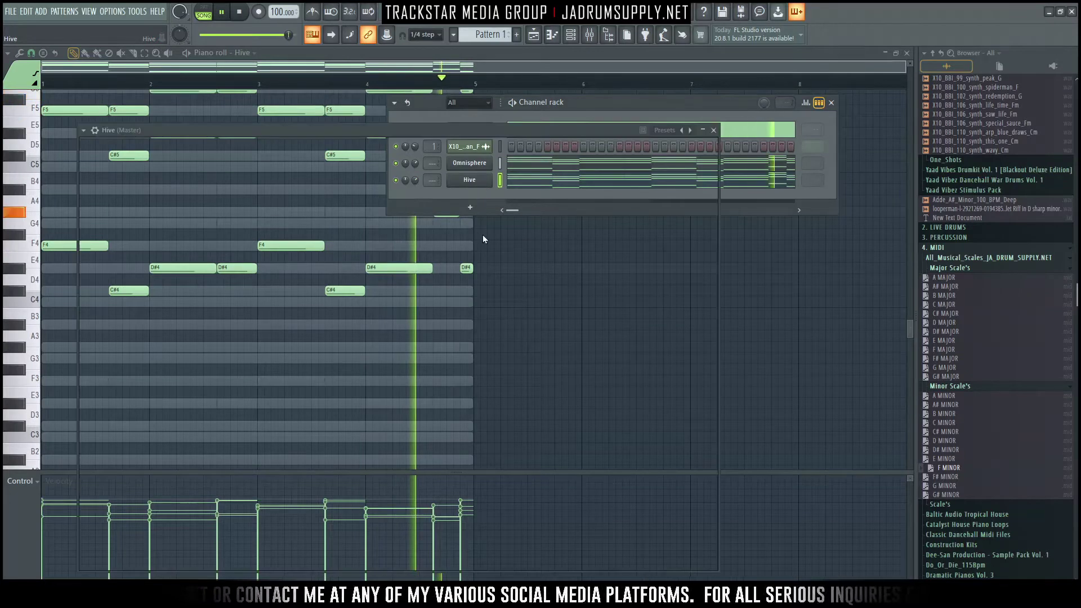
Step: Audition MC Stacatoish and several EH pluck presets in Hive, and load ETE Eighty Key
drag(514, 121, 547, 109)
click(519, 384)
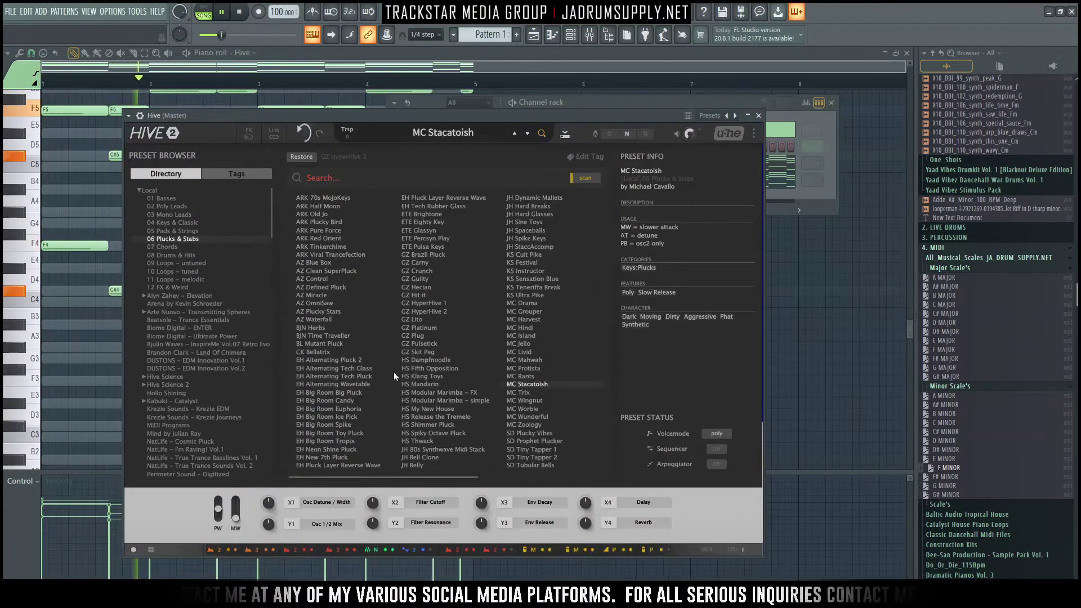
click(349, 384)
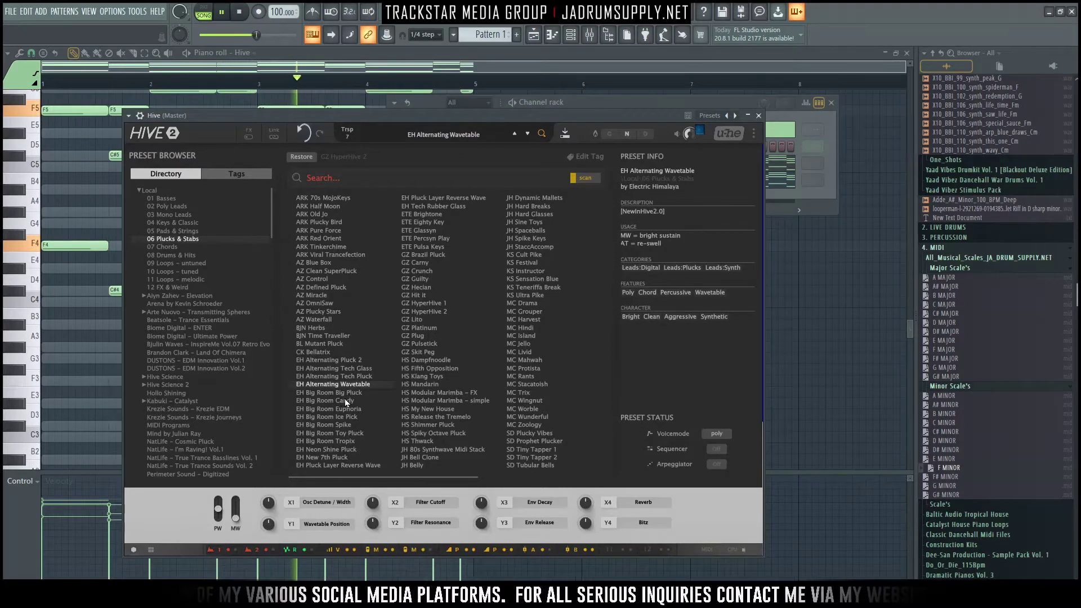
click(345, 393)
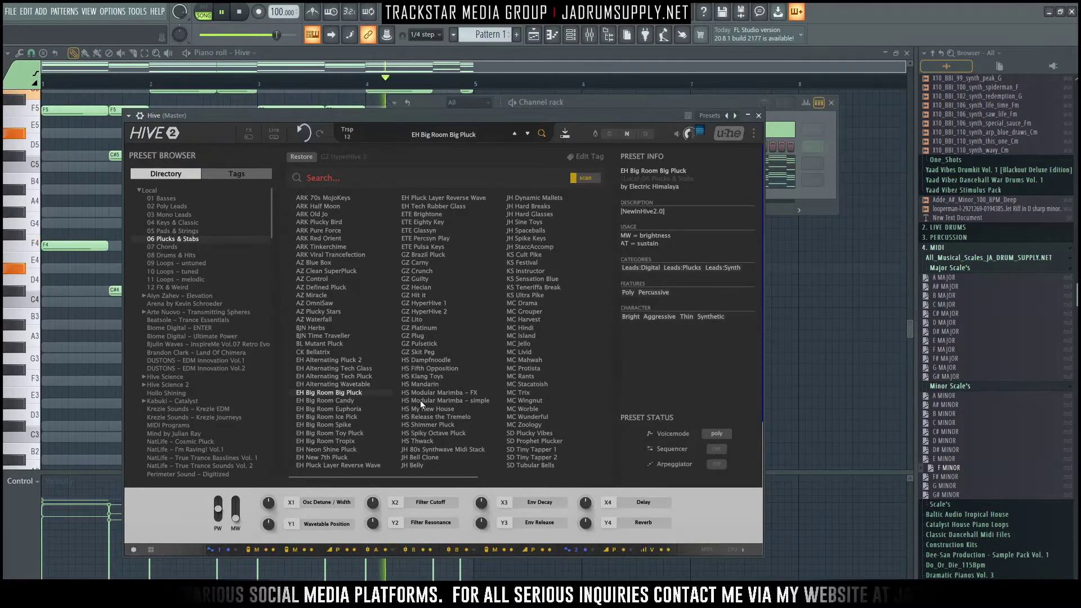
click(341, 402)
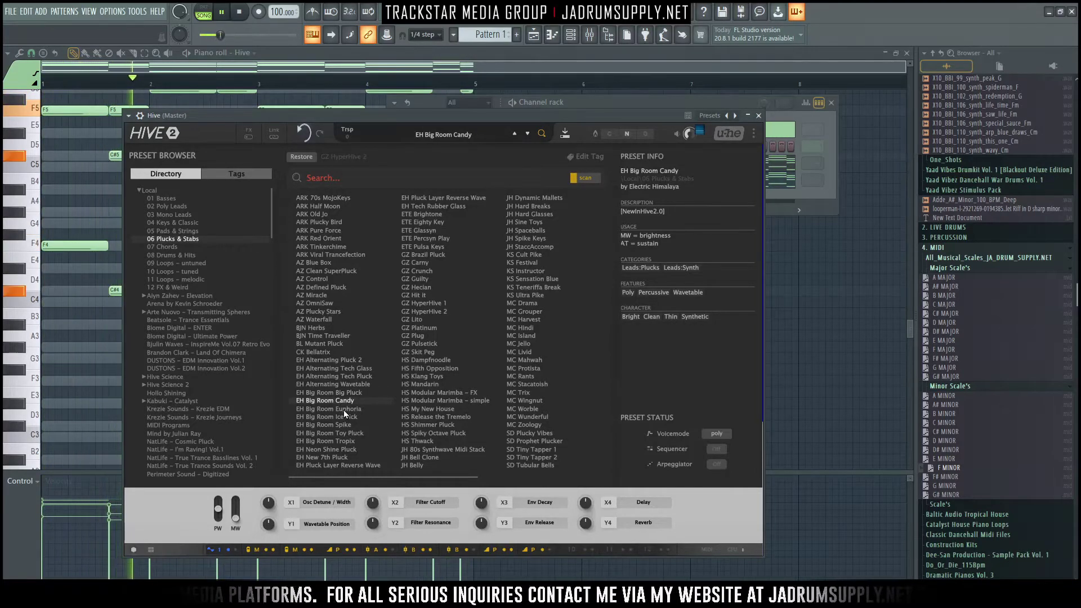
click(344, 409)
click(439, 223)
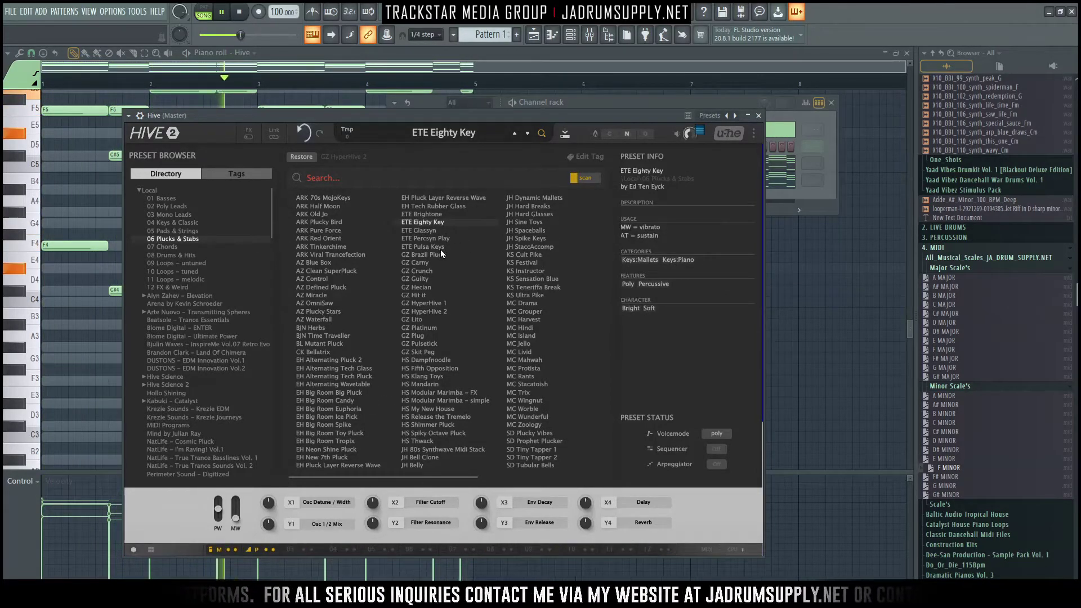
Step: Close the Hive window, compare the mix with the Hive channel toggled, and stop playback
click(758, 115)
click(397, 179)
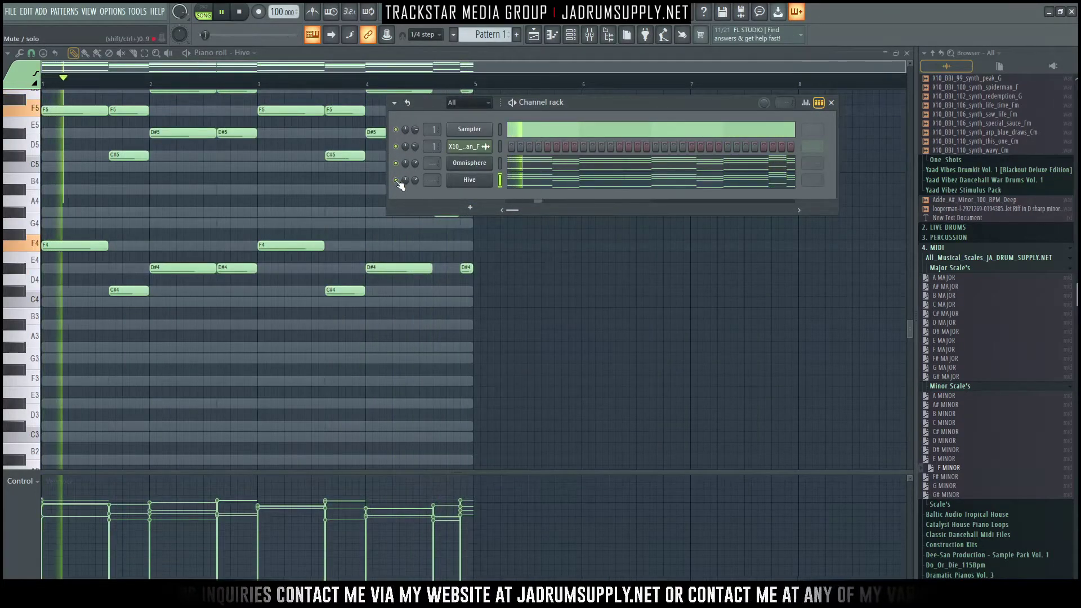
key(space)
Step: Collapse the X10 Bass Island pack in the browser and open the Percussion folder of Yaad Vibes Drumkit Vol. 1 [Blackout Deluxe Edition]
scroll(820, 286, up, 4)
scroll(990, 327, up, 8)
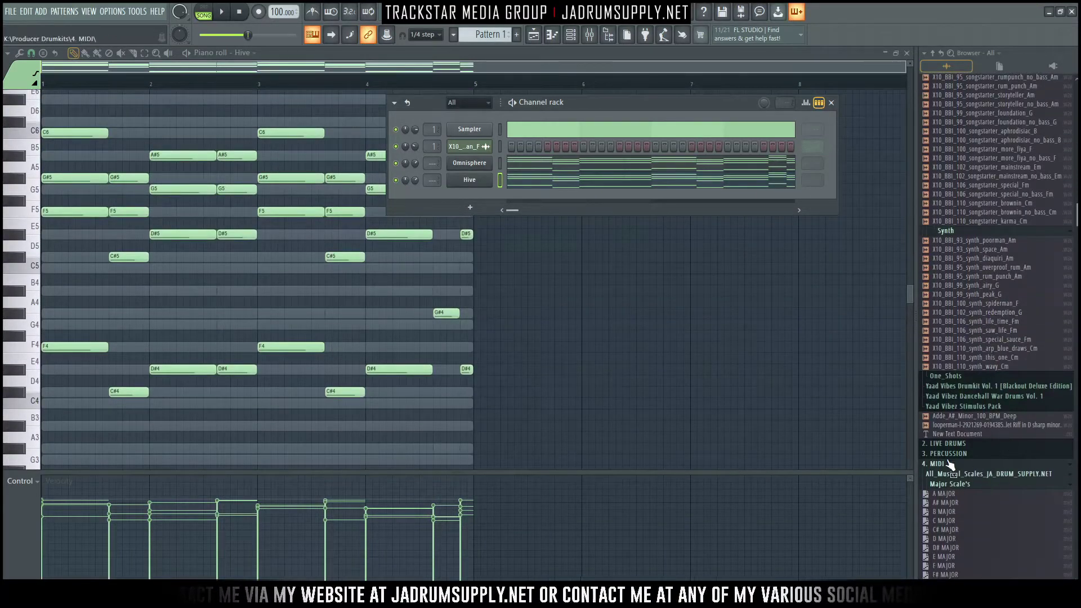
click(950, 465)
scroll(960, 445, up, 10)
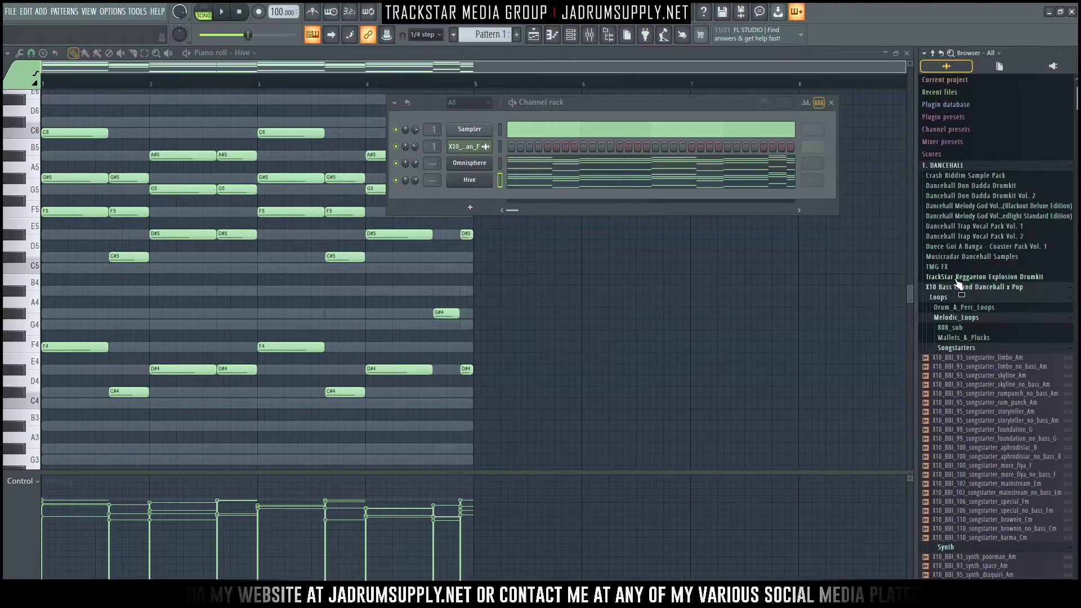
click(969, 289)
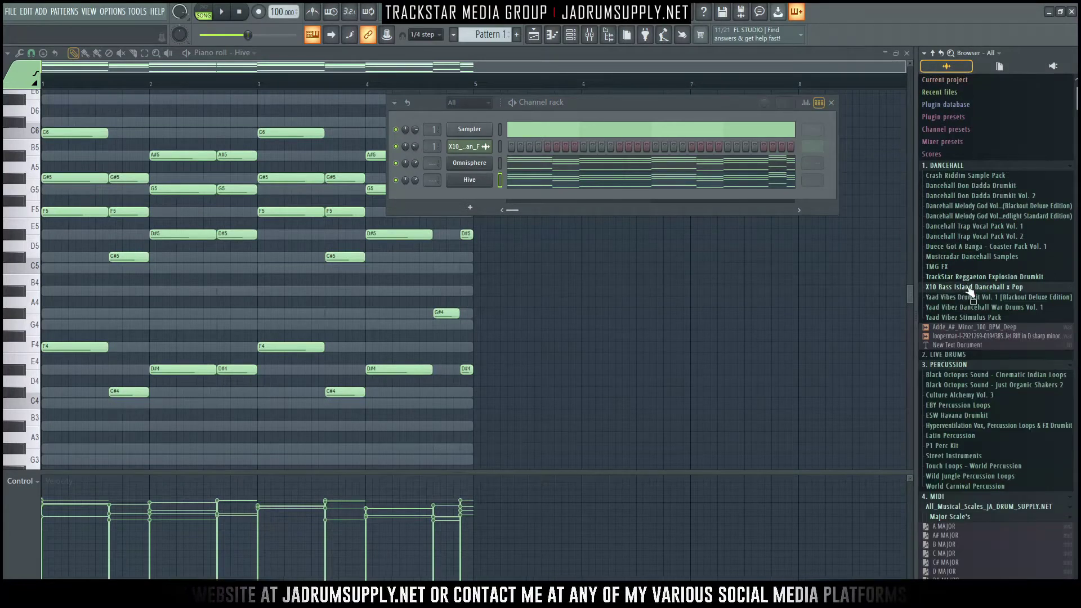
click(1028, 297)
click(948, 335)
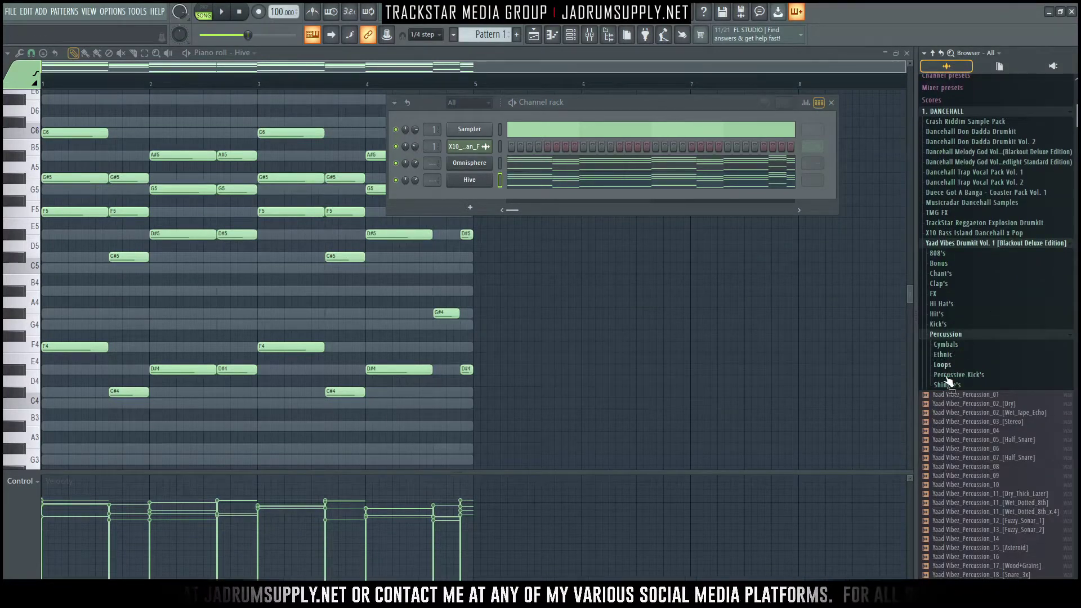
Step: Audition the percussion samples, load Yaad Vibez_Percussion_22 into a new channel and place hits on steps 15 and 31
scroll(957, 378, down, 8)
click(983, 350)
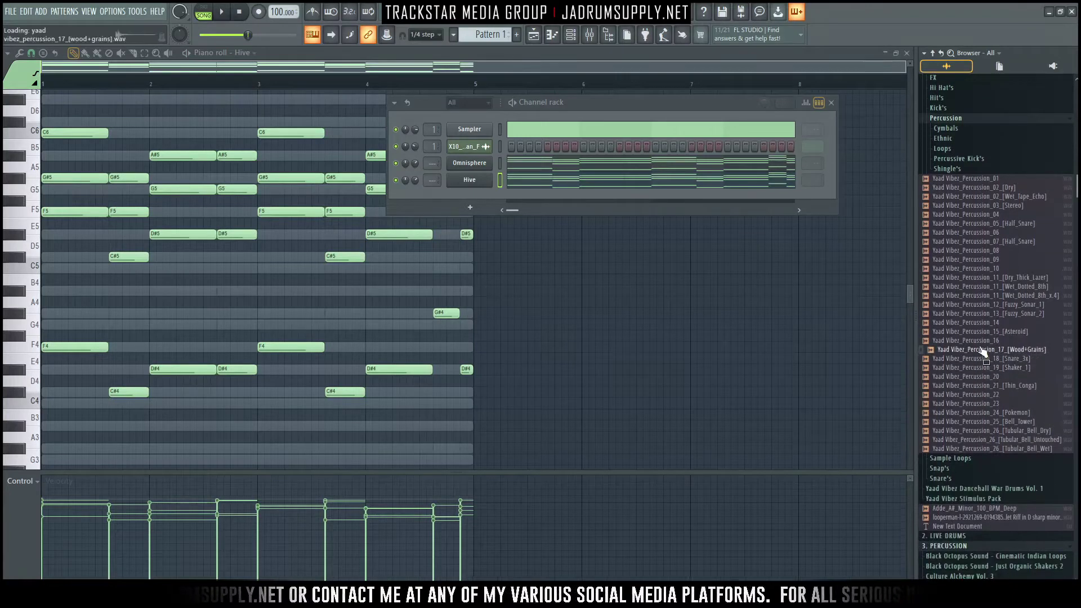
click(987, 358)
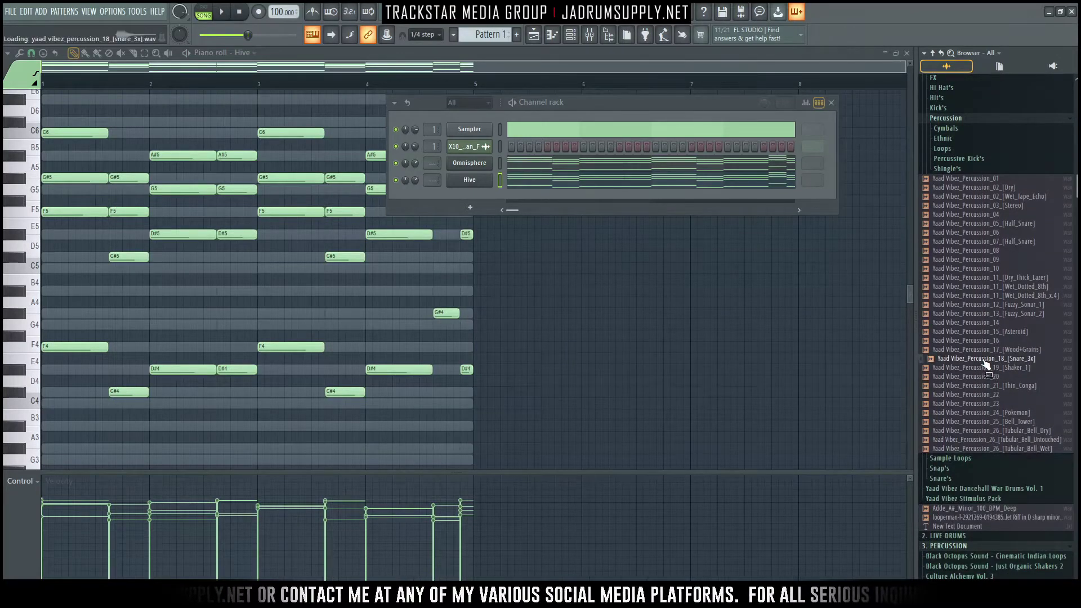
right_click(985, 400)
click(995, 408)
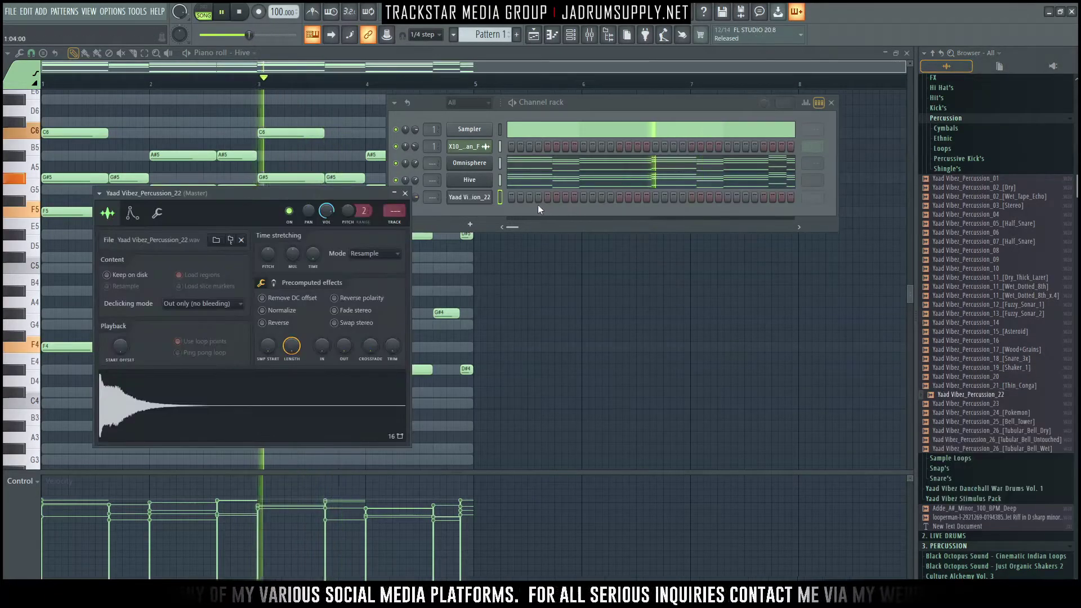
click(553, 207)
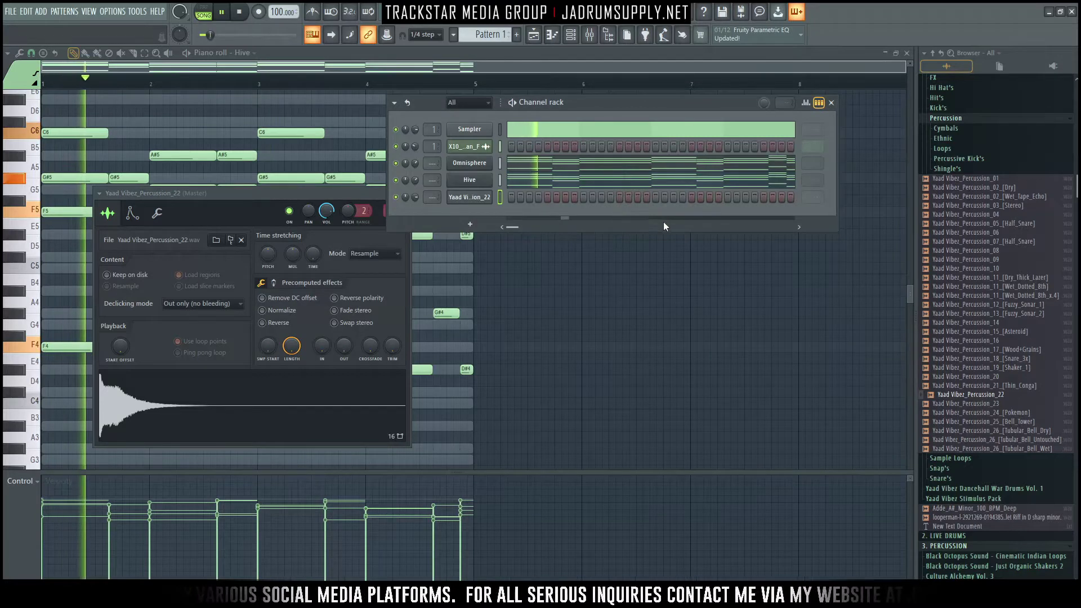
click(637, 197)
click(782, 197)
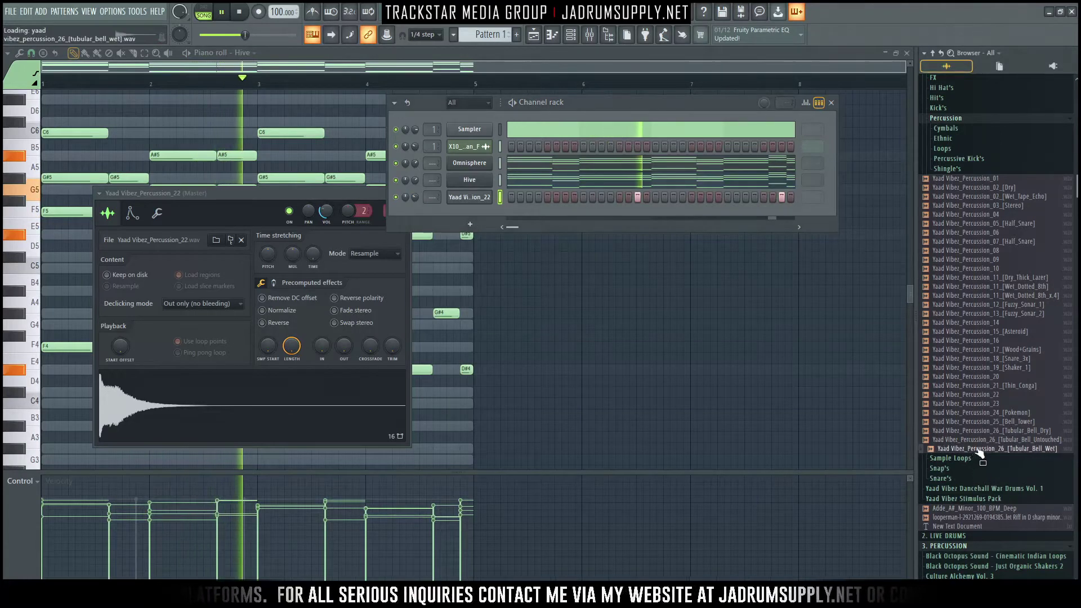
Step: Load Yaad Vibez_Percussion_26_[Tubular_Bell_Untouched] into a new channel, with a hit on step 1 and the volume at about 54%
click(990, 440)
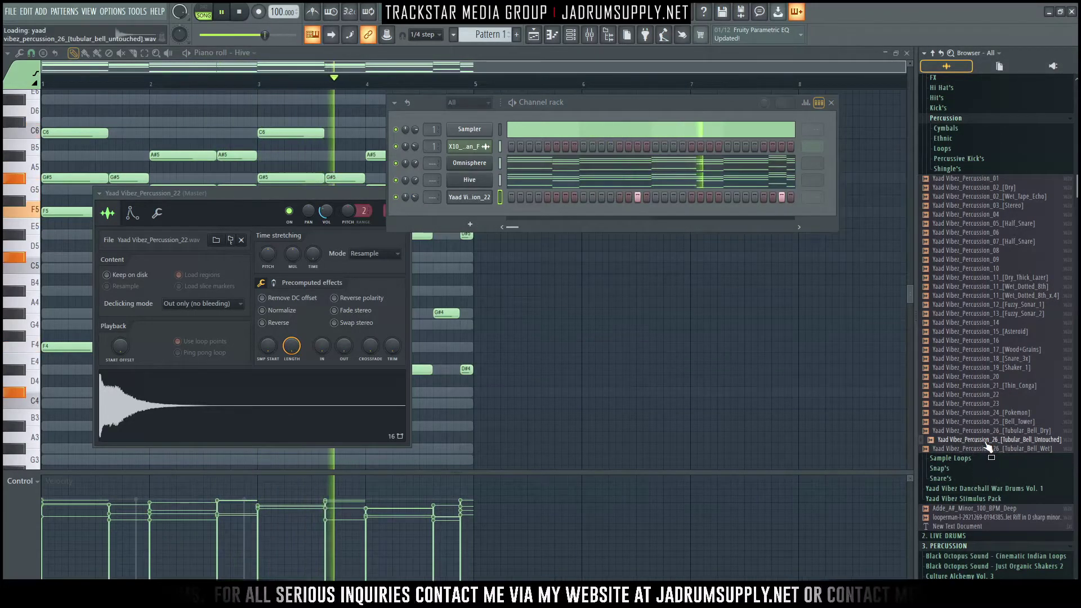
right_click(989, 442)
click(995, 451)
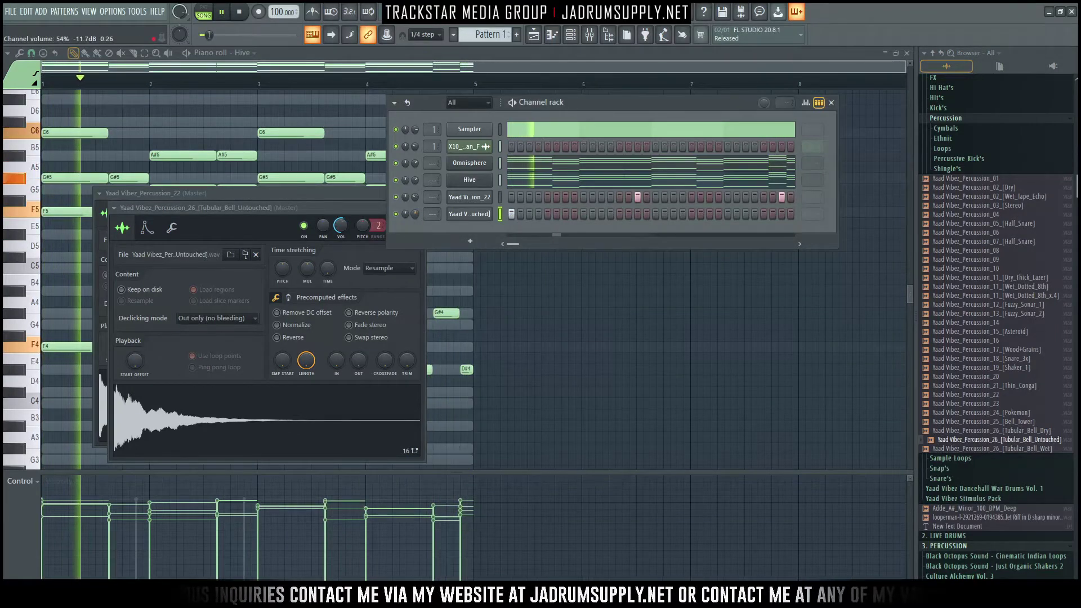
Step: Set the project's time signature numerator to 8 in the project settings and close the settings
click(112, 11)
click(142, 99)
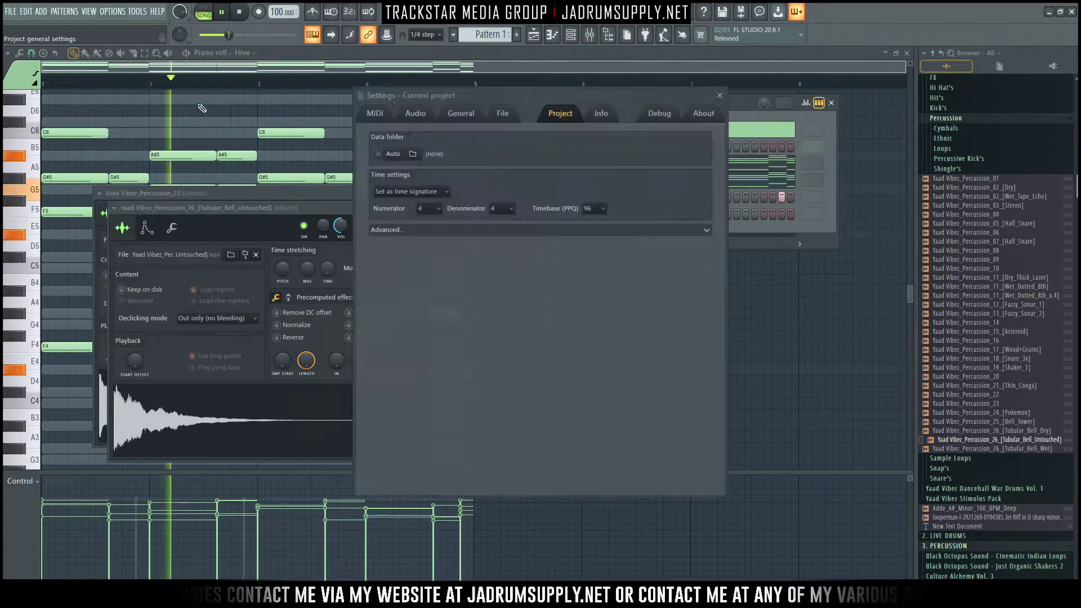
click(439, 209)
click(430, 296)
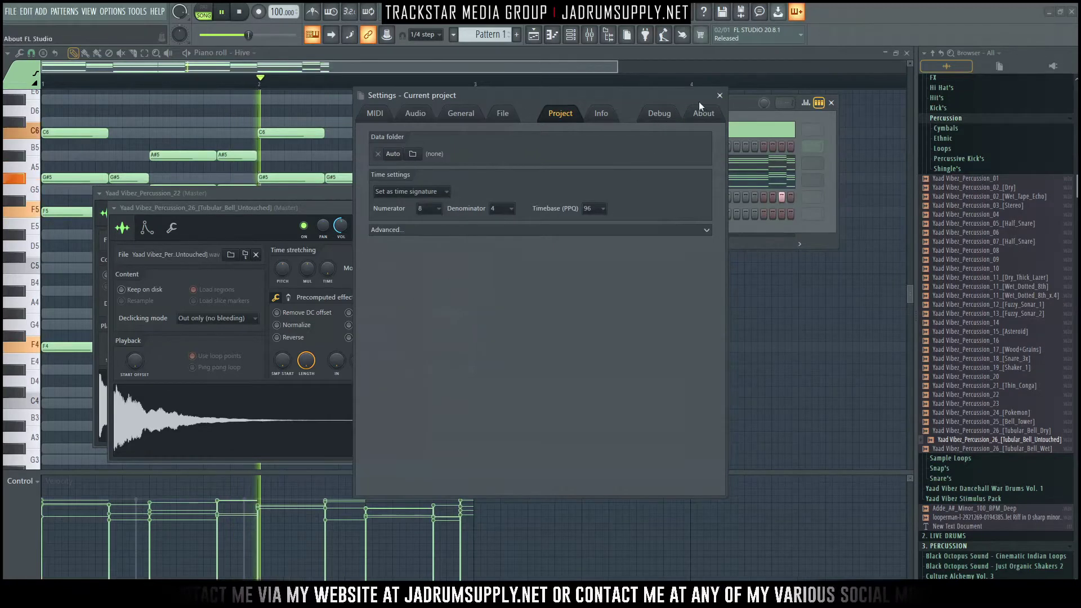
click(720, 96)
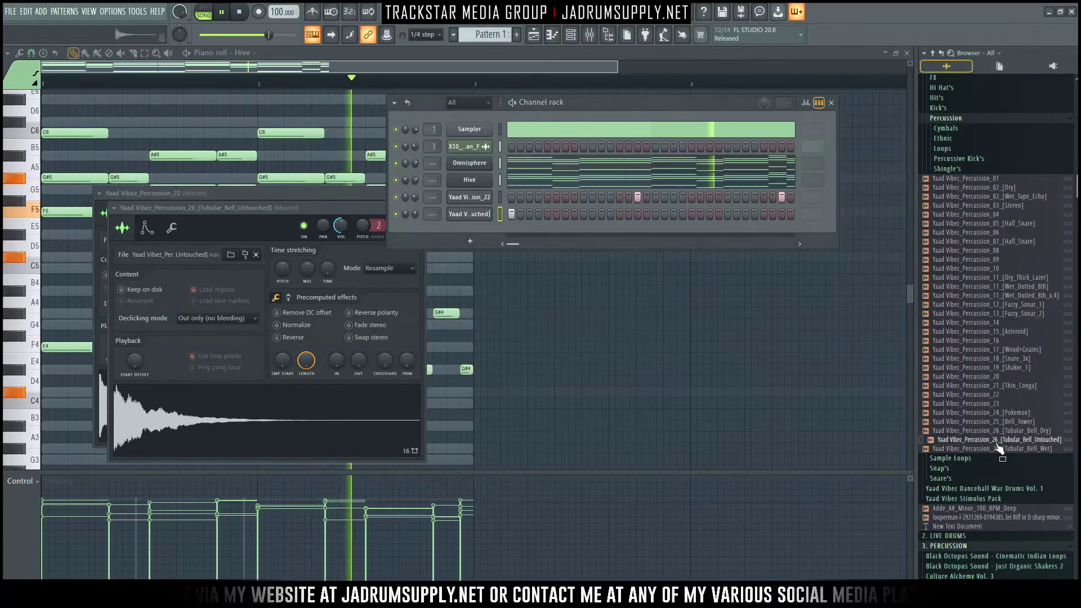
Step: Audition more percussion samples and load Yaad Vibez_Percussion_23 into a new channel
click(1001, 422)
click(994, 414)
click(989, 406)
right_click(989, 407)
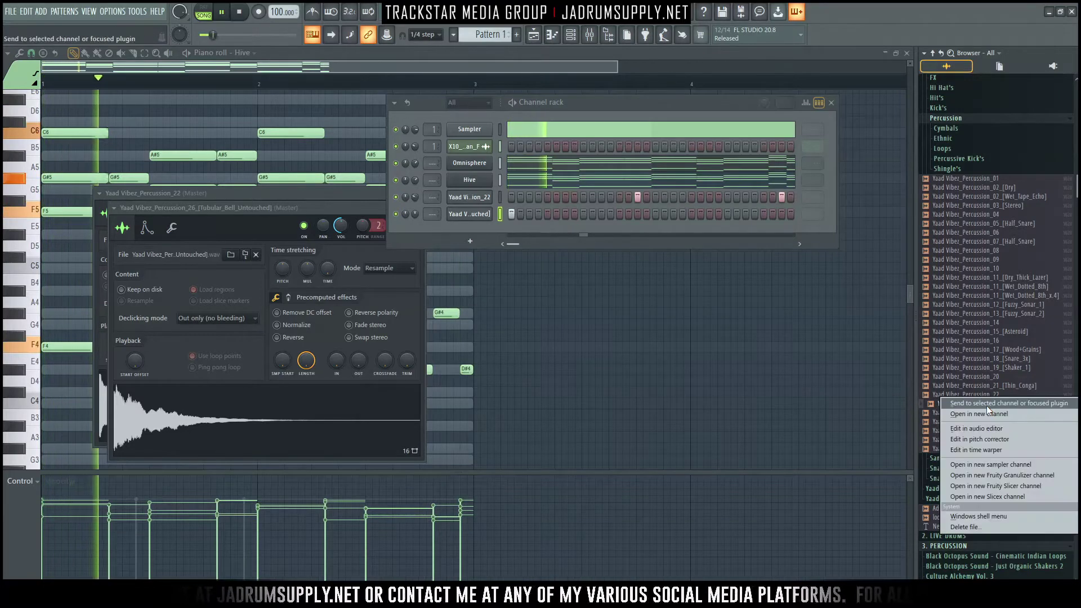
click(997, 415)
Step: Place Percussion_23 hits on steps 4, 7, 20 and 23, and set that channel's loop to Bar
key(space)
click(538, 231)
key(space)
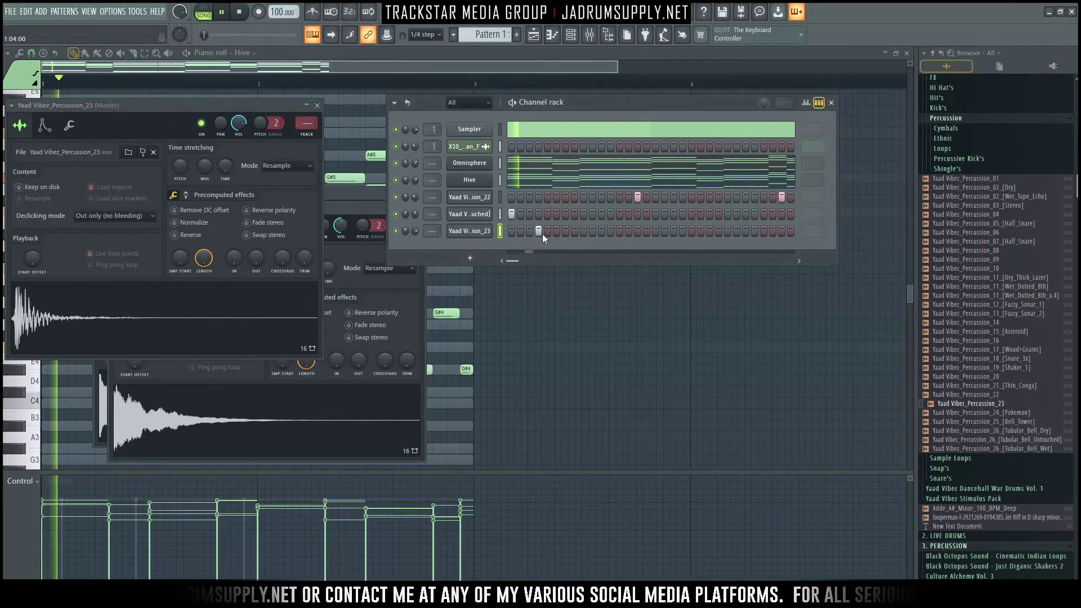
click(566, 230)
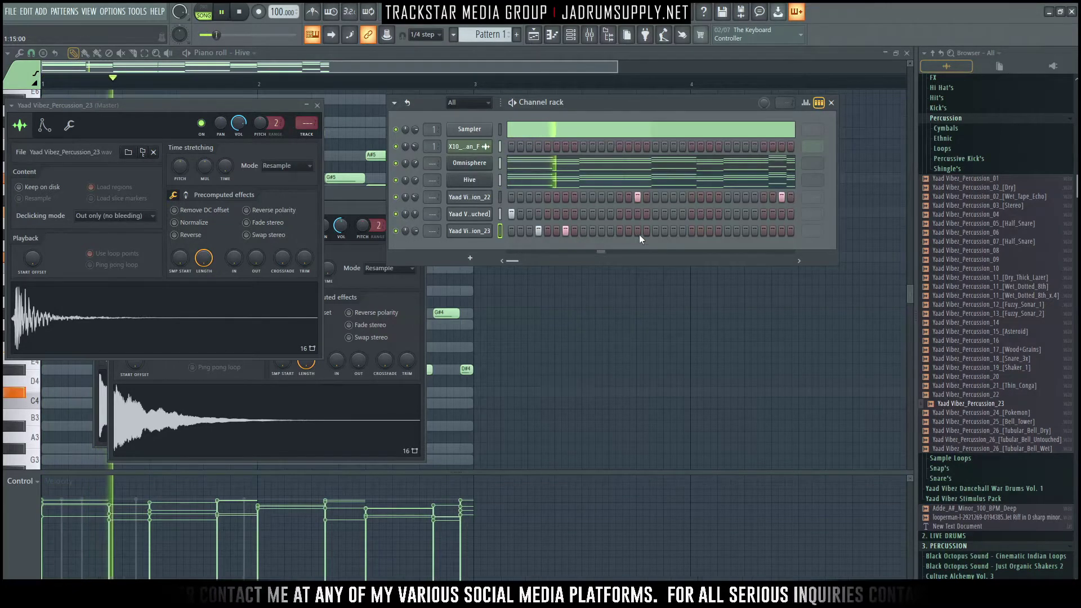
click(682, 231)
click(710, 230)
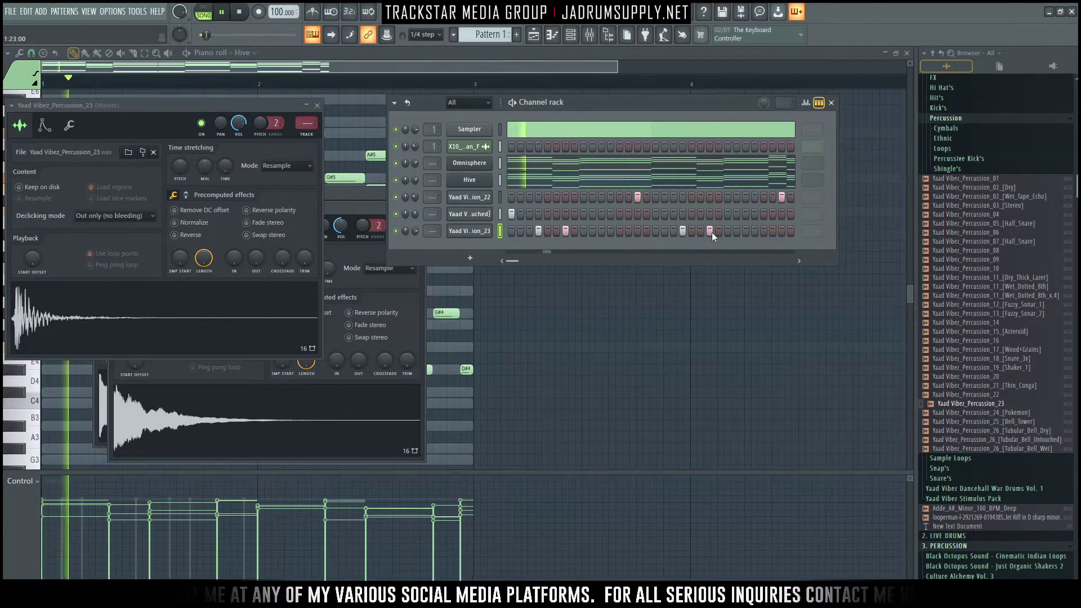
right_click(807, 227)
click(846, 287)
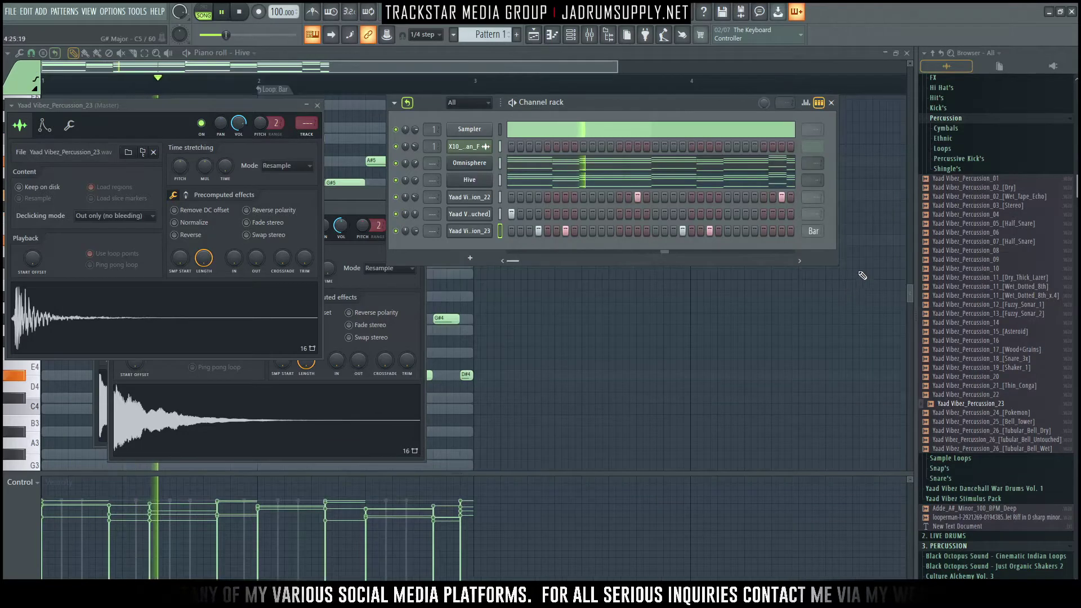
Step: Load Yaad Vibez_Percussion_06 into a new channel, place hits on steps 13 and 15, and set its volume to about 45%
click(985, 232)
right_click(981, 235)
click(997, 239)
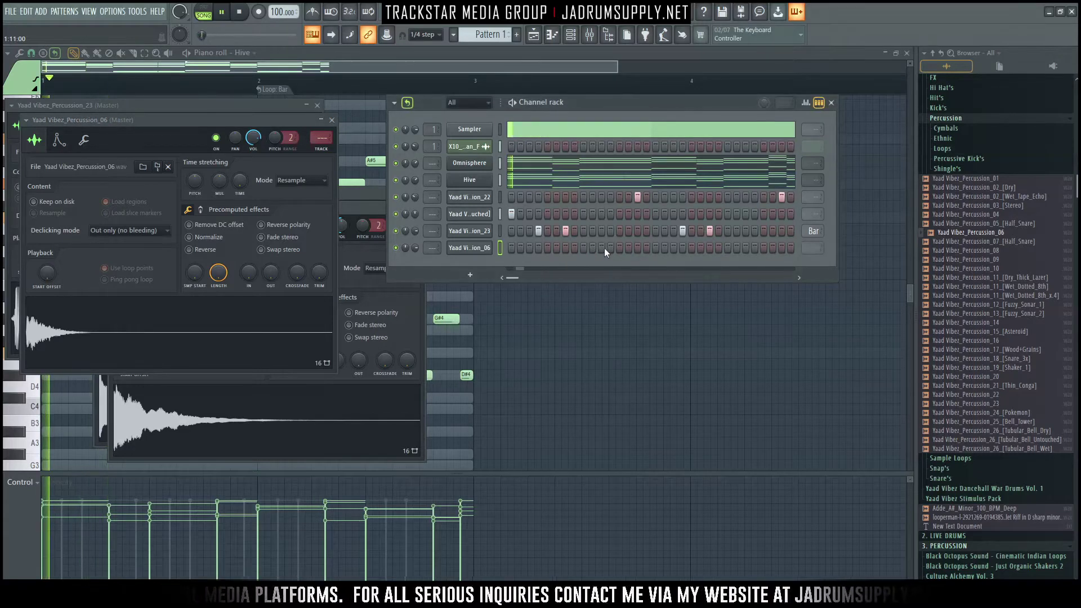
click(619, 248)
key(space)
key(space)
click(638, 247)
drag(415, 248, 415, 260)
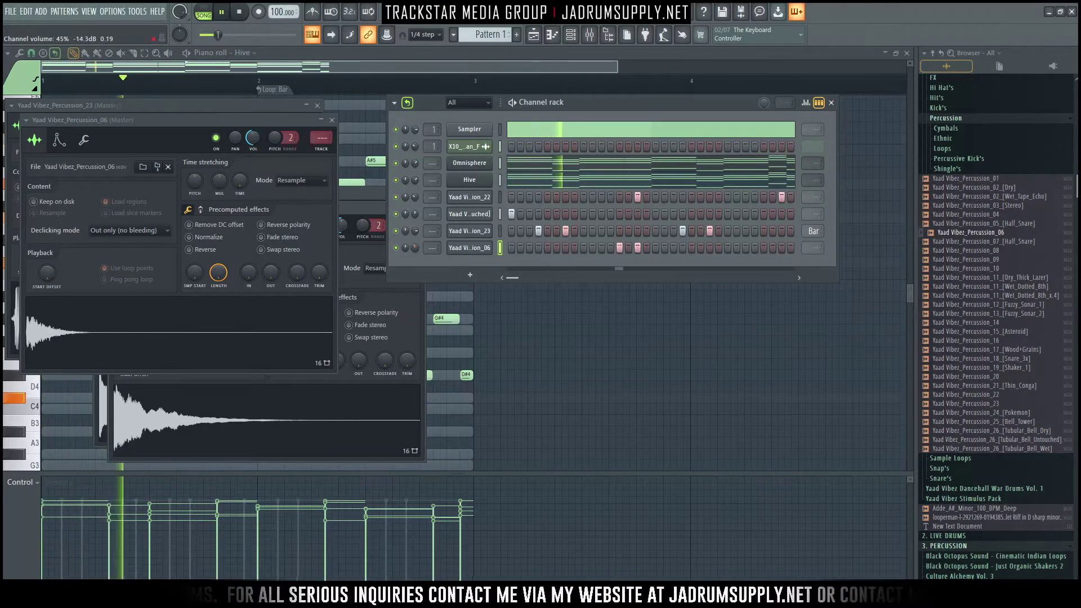
Step: Add Yaad Vibez_Percussion_06 hits on steps 29 and 32
click(764, 248)
click(790, 247)
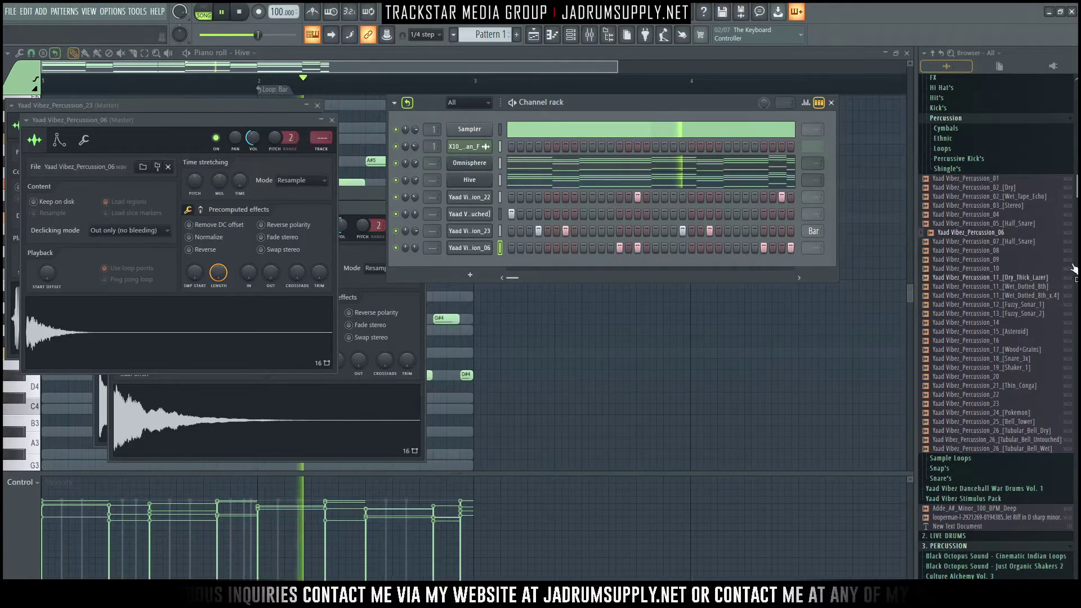
Step: Browse the Shingle's samples and load Yaad Vibez_Percussion_Shingles_02_[Long] into a new channel
drag(991, 215, 956, 179)
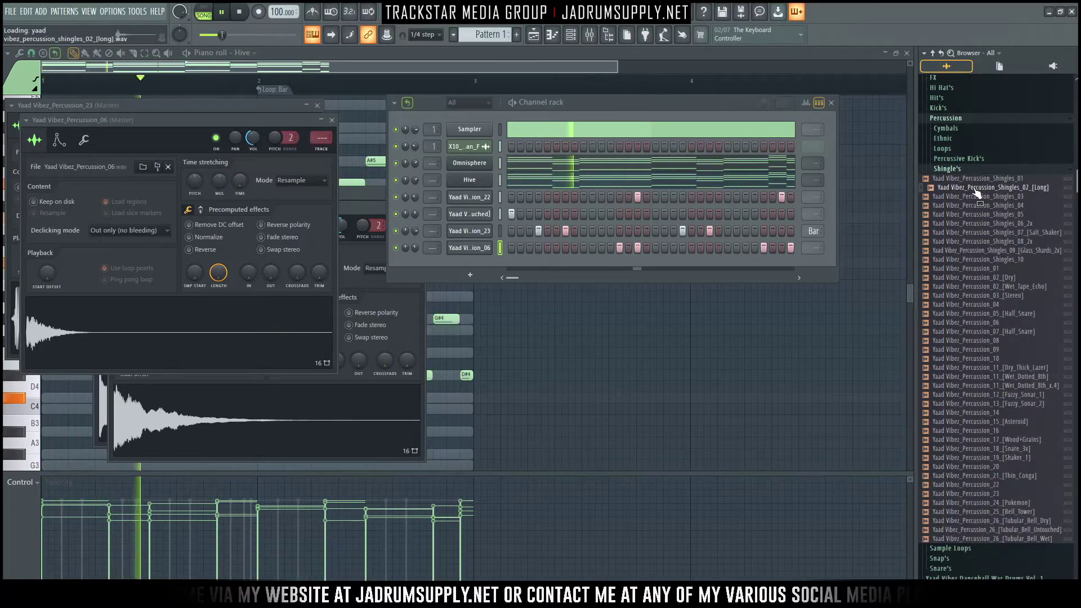
right_click(957, 186)
click(993, 198)
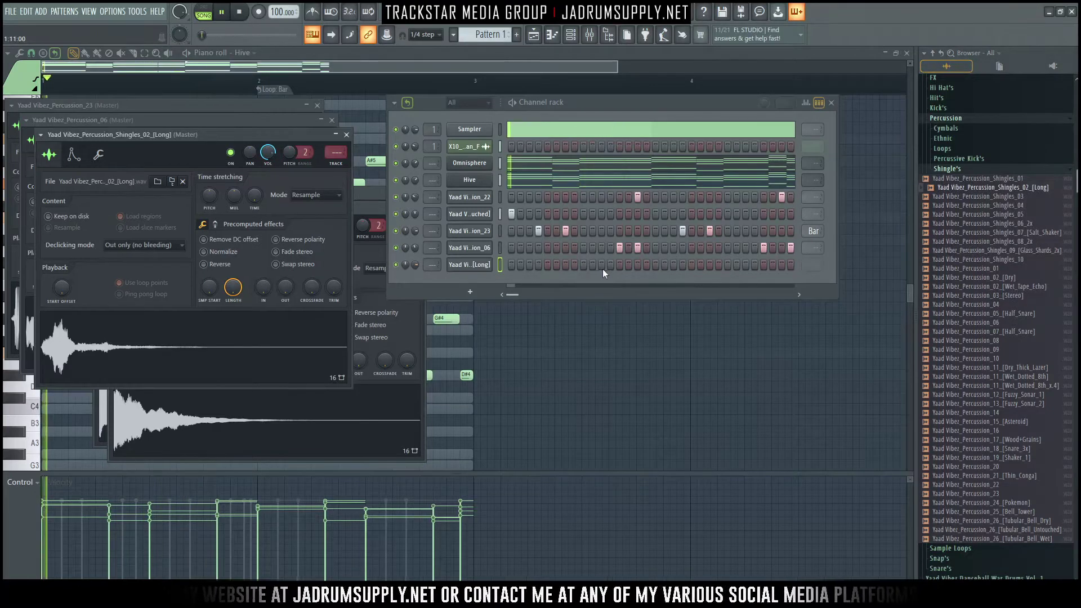
Step: Place Shingles_02_[Long] hits on steps 9 and 25, with sample start offset at 1% and the channel's loop set to Bar
drag(575, 267, 581, 267)
click(575, 266)
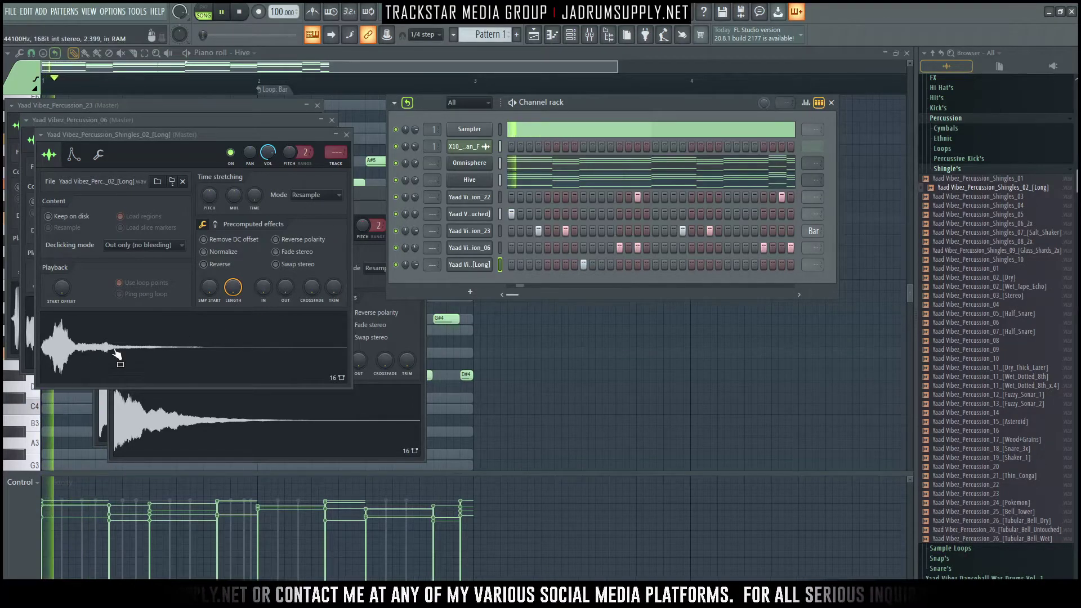
drag(209, 302, 209, 298)
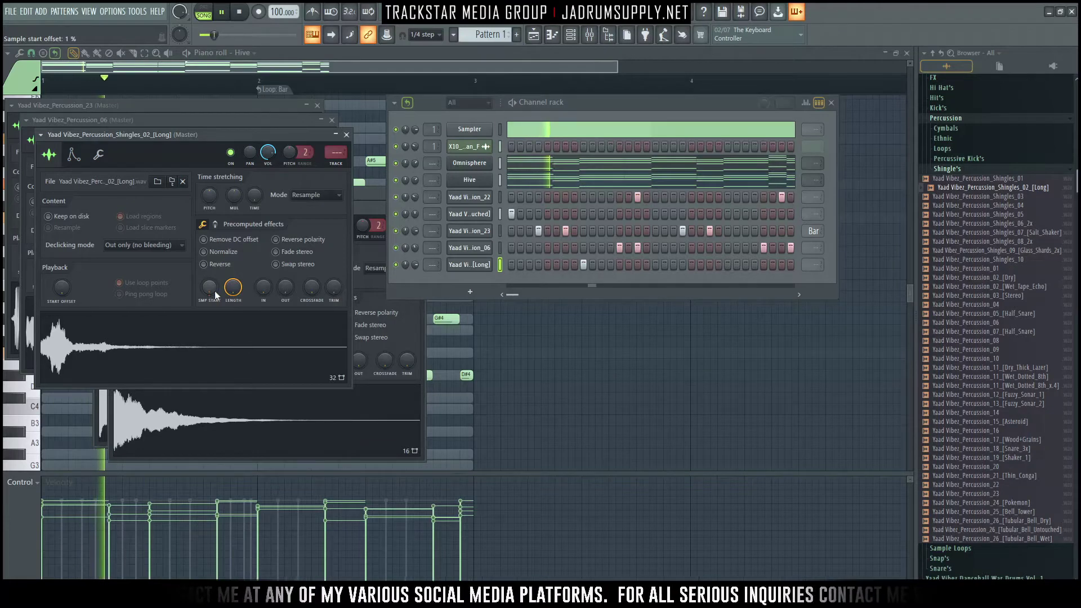
click(727, 265)
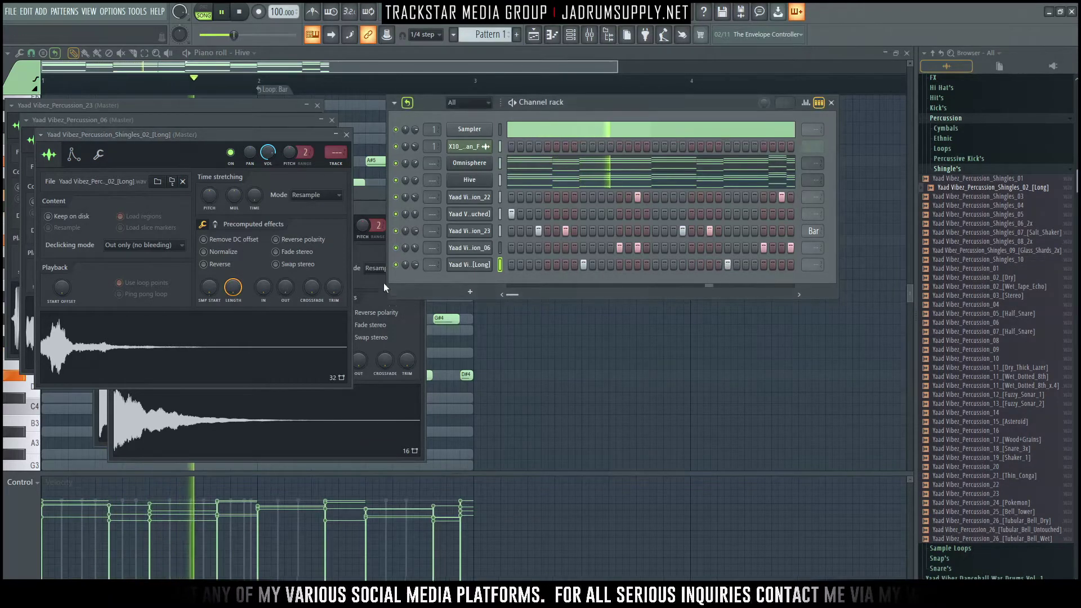
click(813, 265)
click(848, 321)
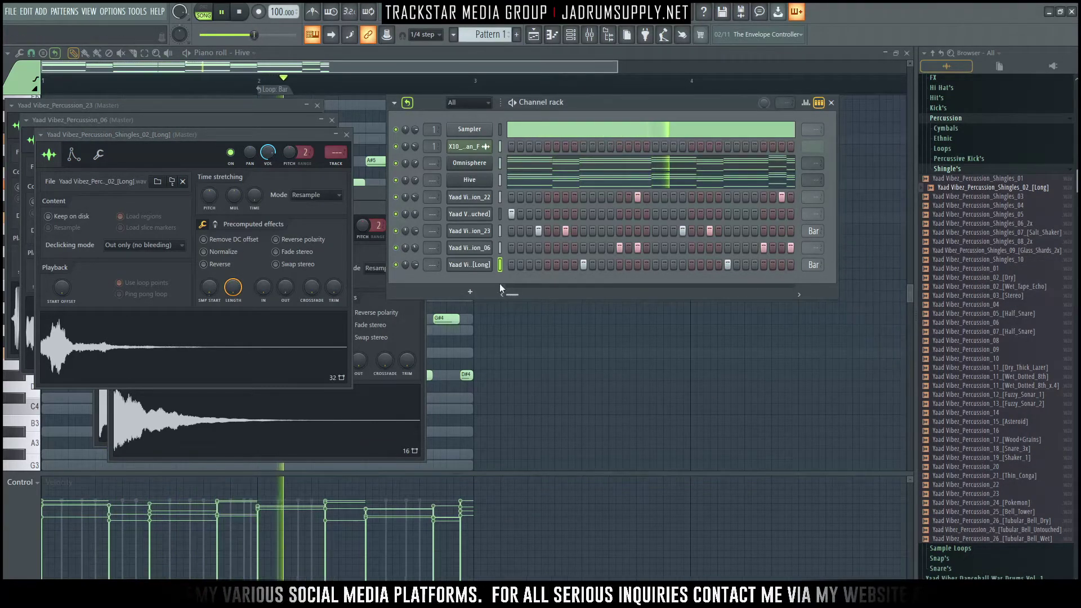
Step: Audition more Shingles samples and load Yaad Vibez_Percussion_Shingles_07_[Salt_Shaker] into a new channel
click(994, 216)
click(995, 223)
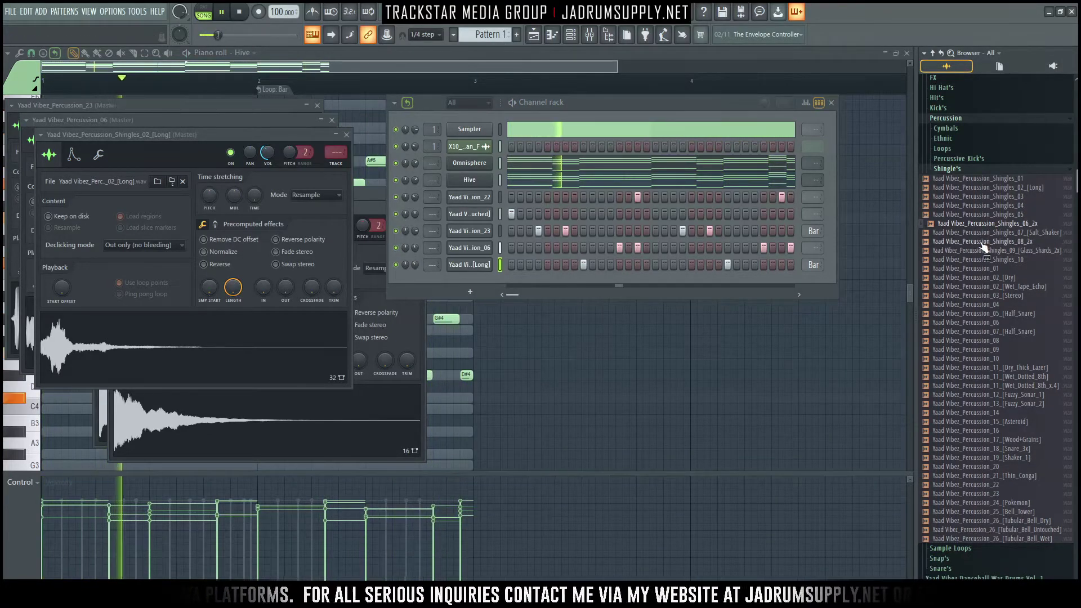
click(1017, 232)
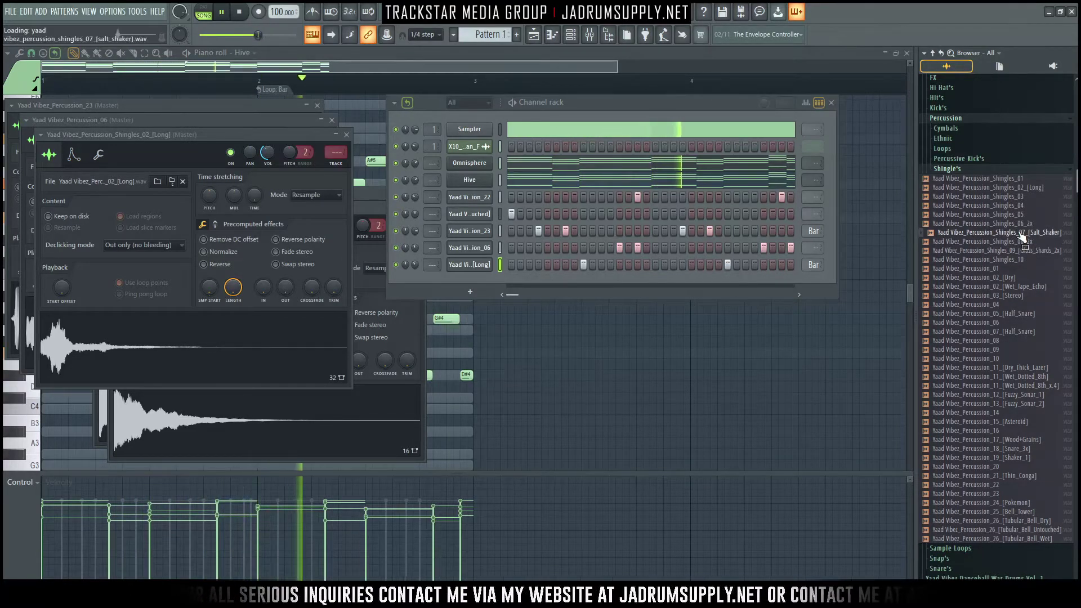
right_click(1022, 237)
click(996, 248)
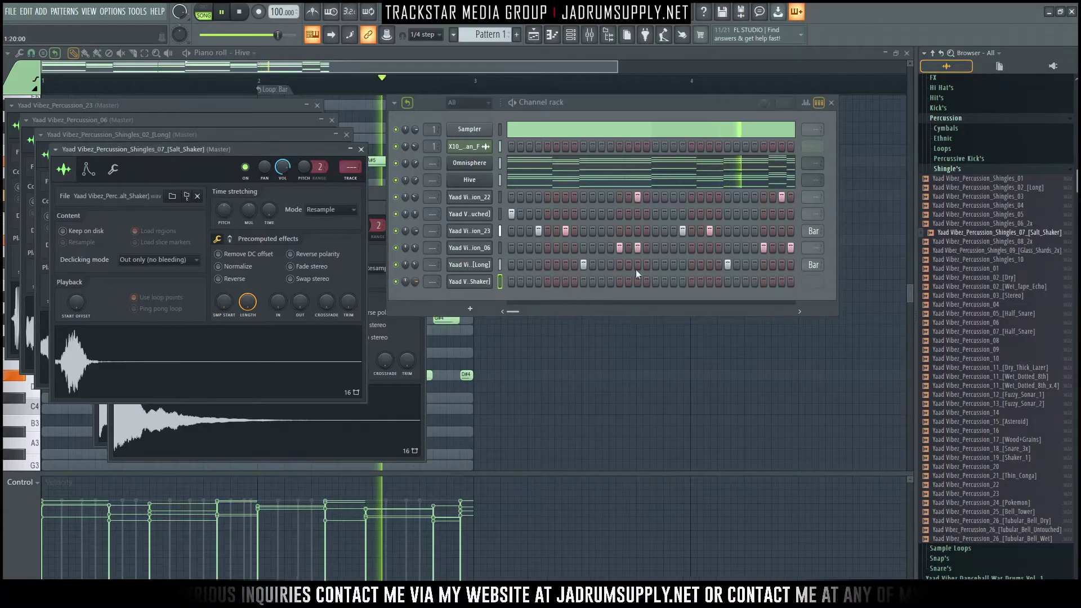
Step: Place Salt_Shaker hits on steps 1 and 2, set that channel's loop to Bar, and lower its volume
click(520, 282)
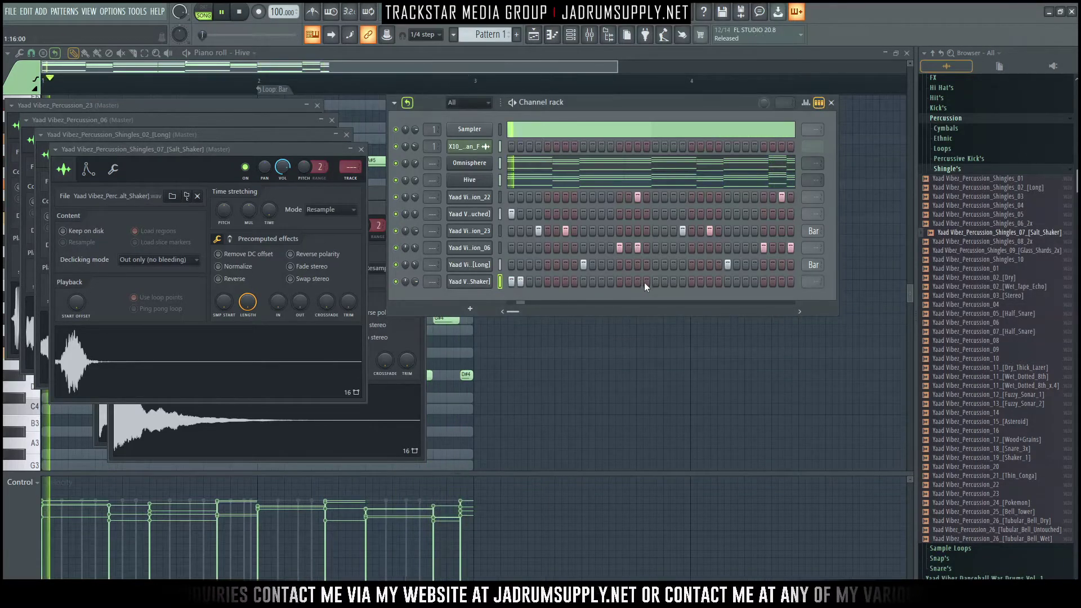
click(813, 281)
click(828, 315)
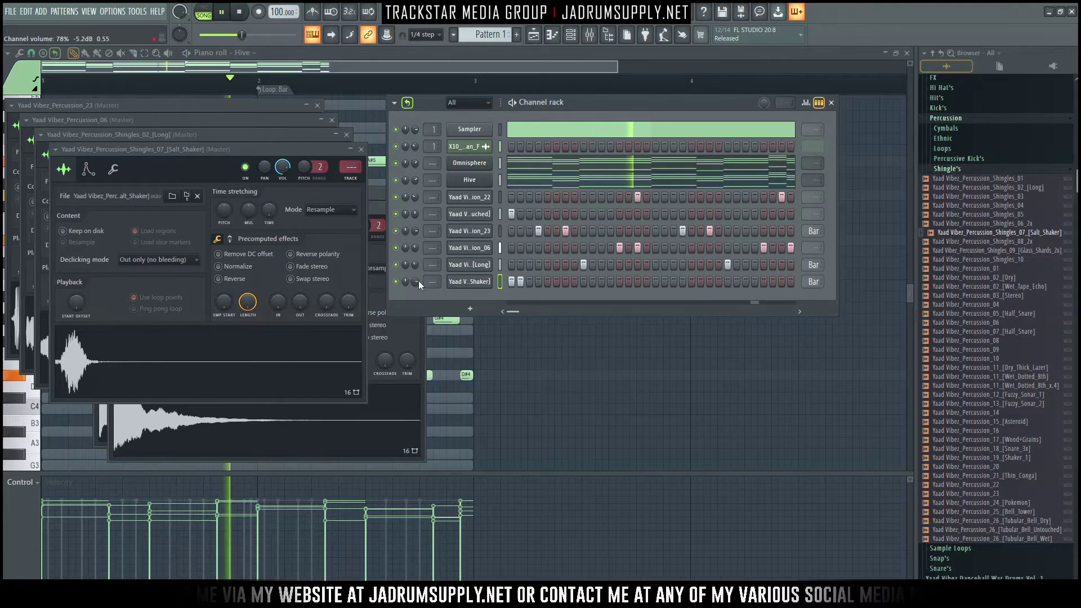
drag(416, 282, 416, 290)
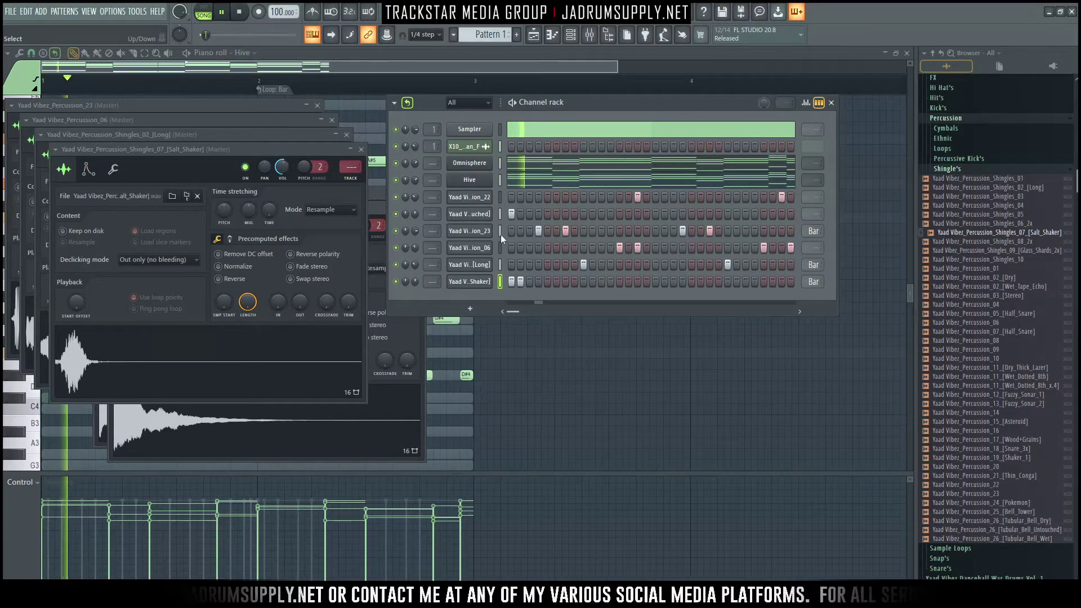
Step: Add an Ultra Analog VA-2 instrument channel and copy the Hive channel's chord notes into it
click(500, 180)
key(space)
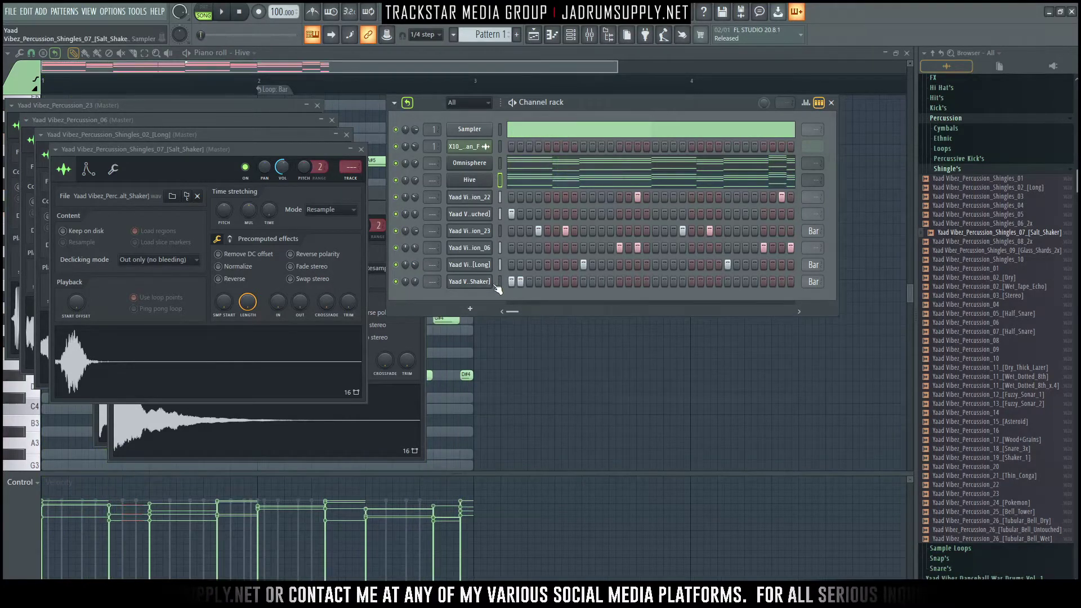
click(470, 309)
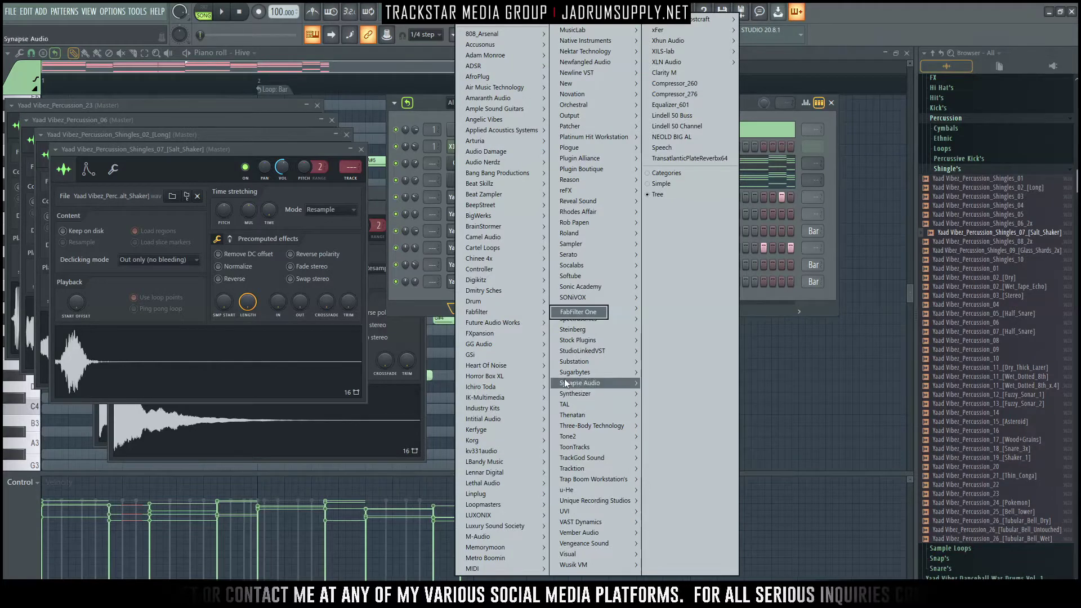
mouse_move(596, 352)
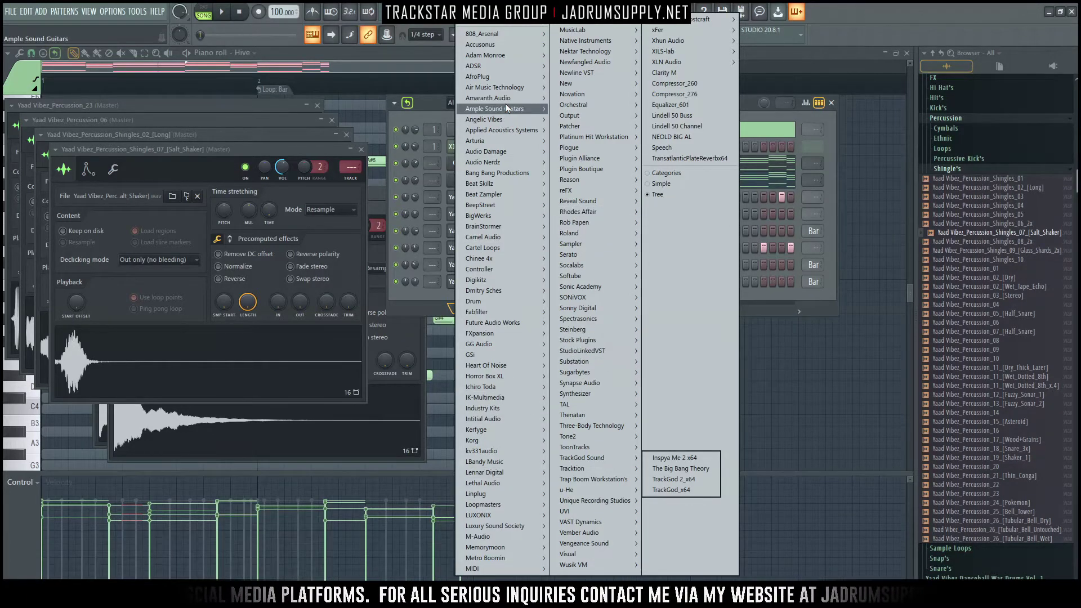
mouse_move(524, 98)
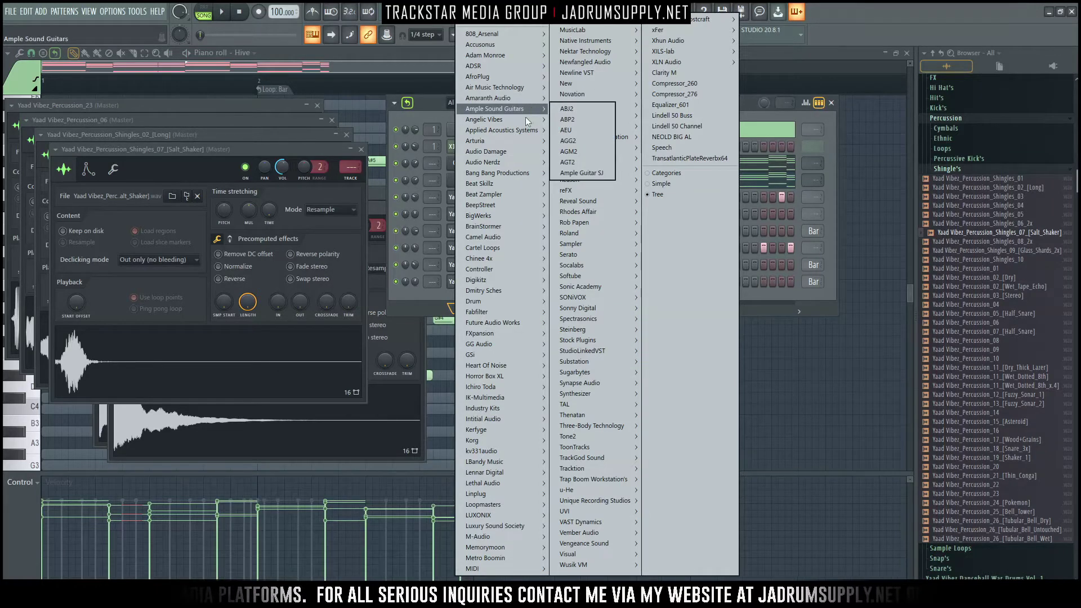
mouse_move(528, 133)
click(584, 173)
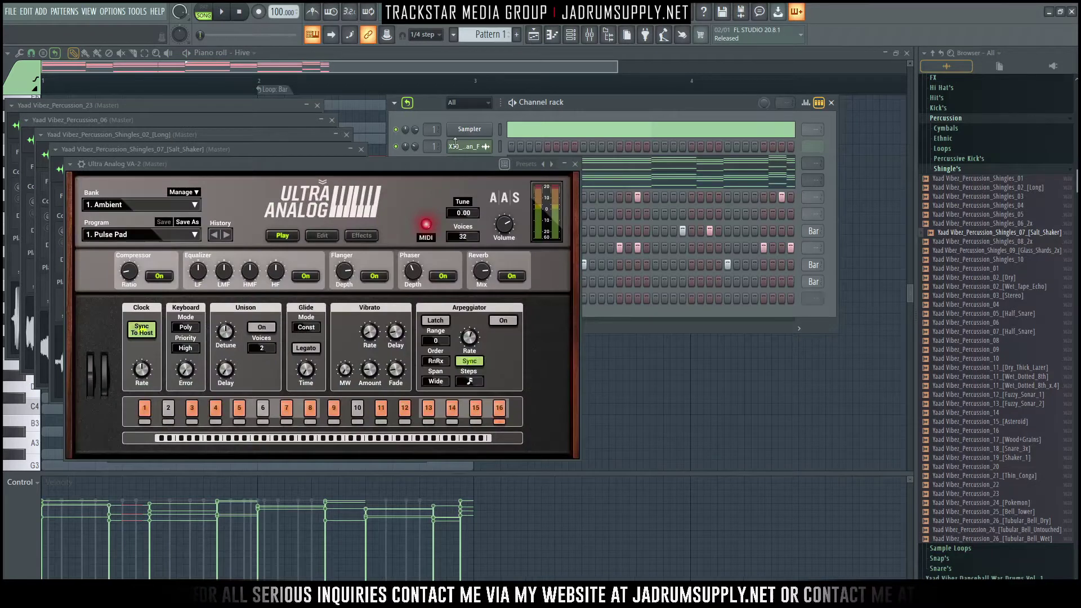
mouse_move(415, 162)
mouse_down()
mouse_move(447, 182)
mouse_move(407, 180)
mouse_up()
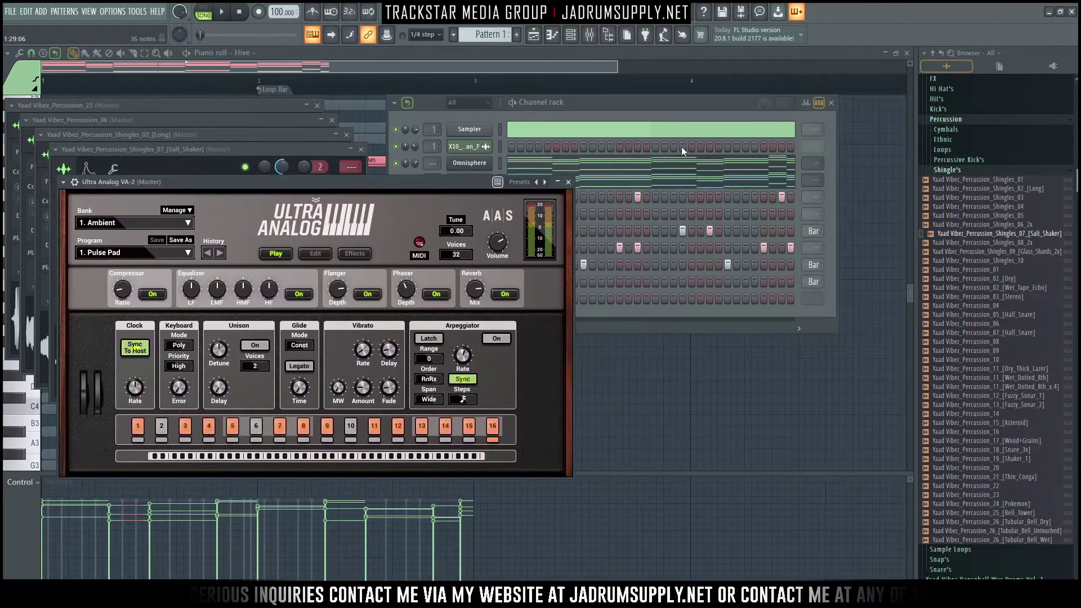
click(663, 102)
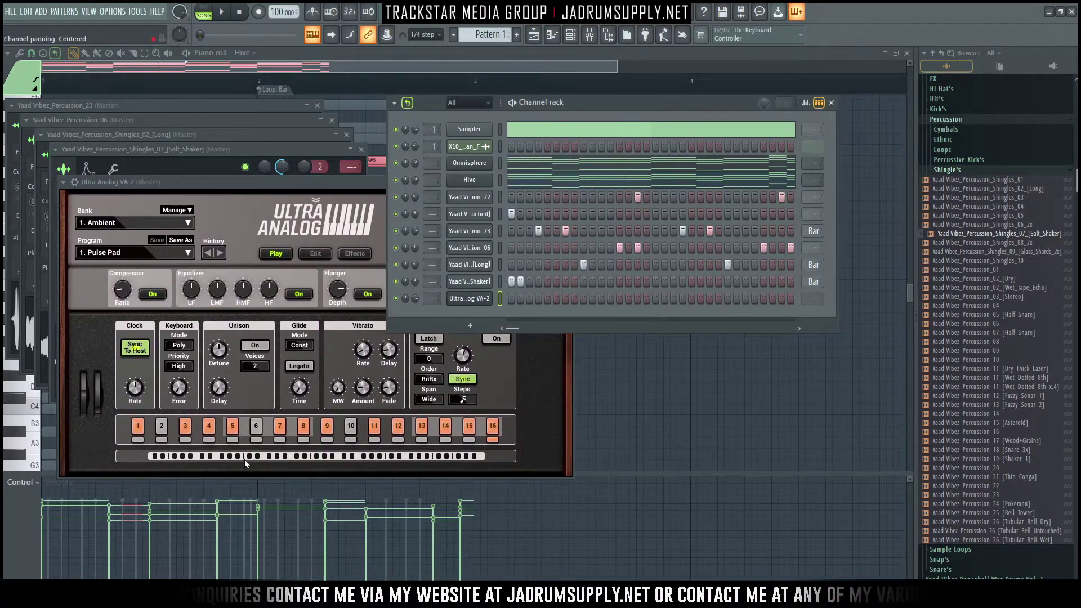
key(ctrl+v)
Step: Set the Ultra Analog VA-2 bank to 2. Arpeggiator with the program 1. Epiano
click(120, 256)
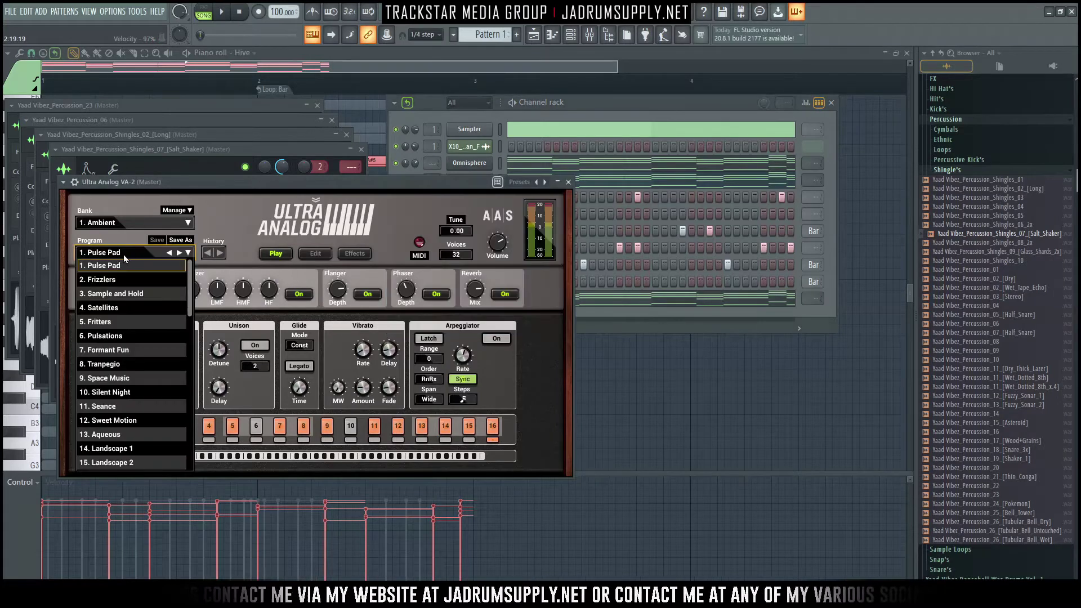
click(115, 267)
click(134, 224)
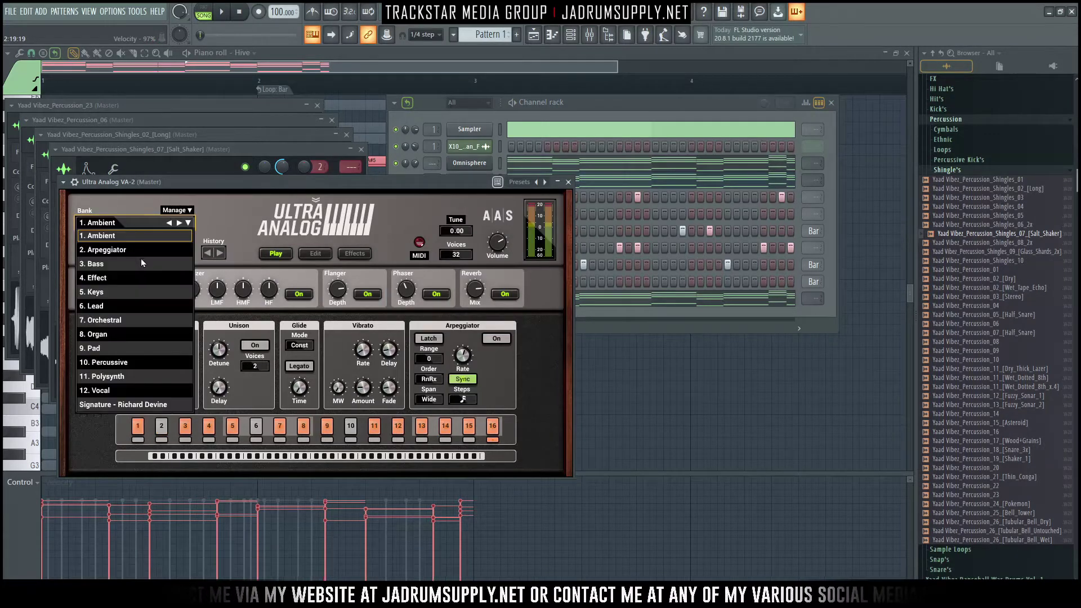
click(118, 250)
click(146, 253)
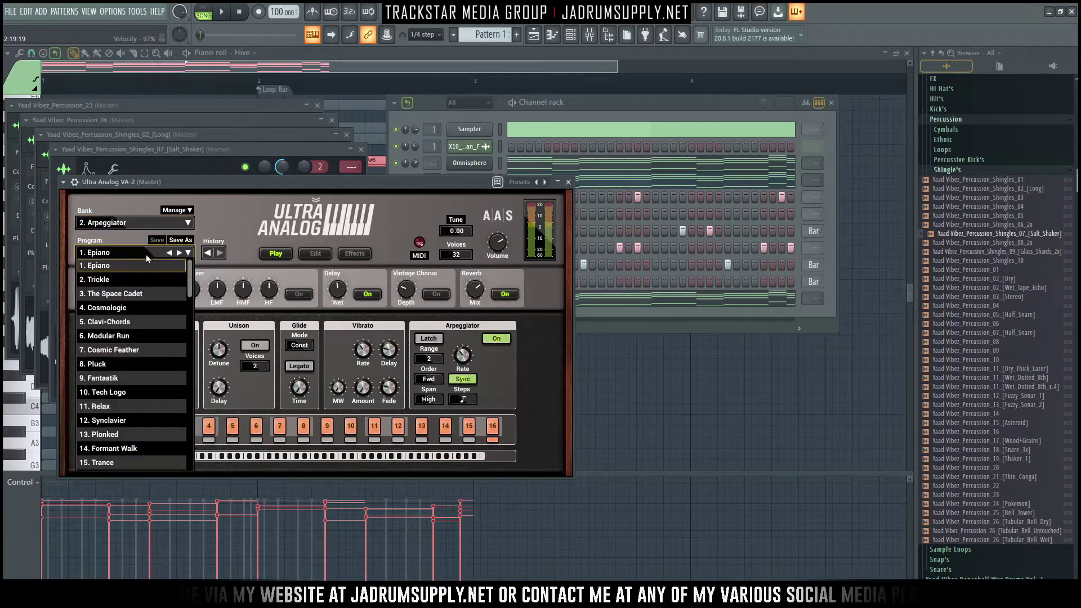
click(113, 268)
Step: Play the beat while auditioning the Arpeggiator programs from Trickle onward, and settle on 10. Tech Logo
click(605, 308)
key(space)
click(179, 254)
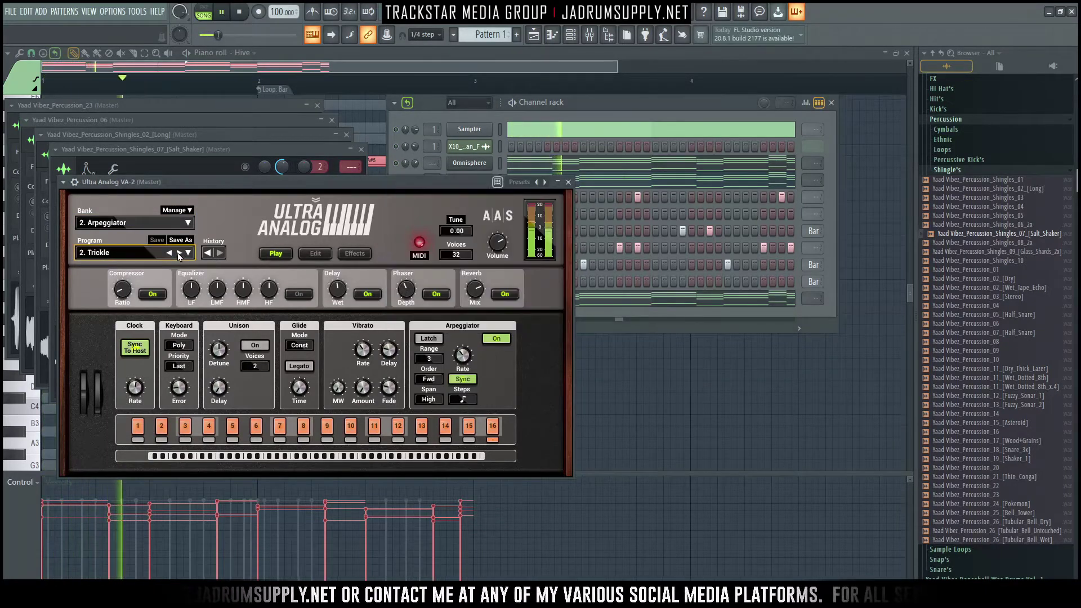
click(179, 253)
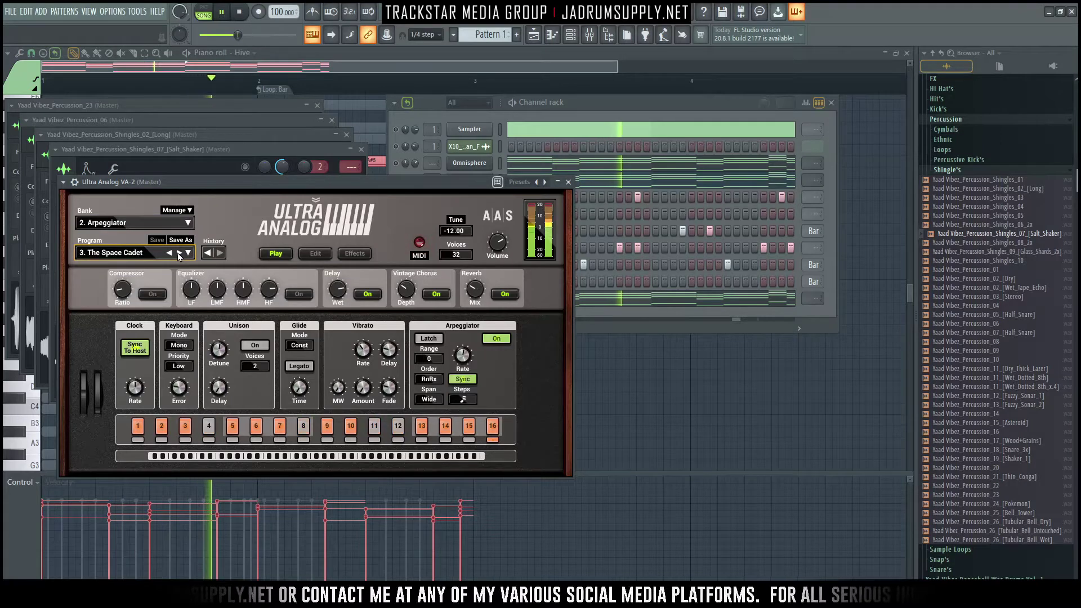
click(179, 253)
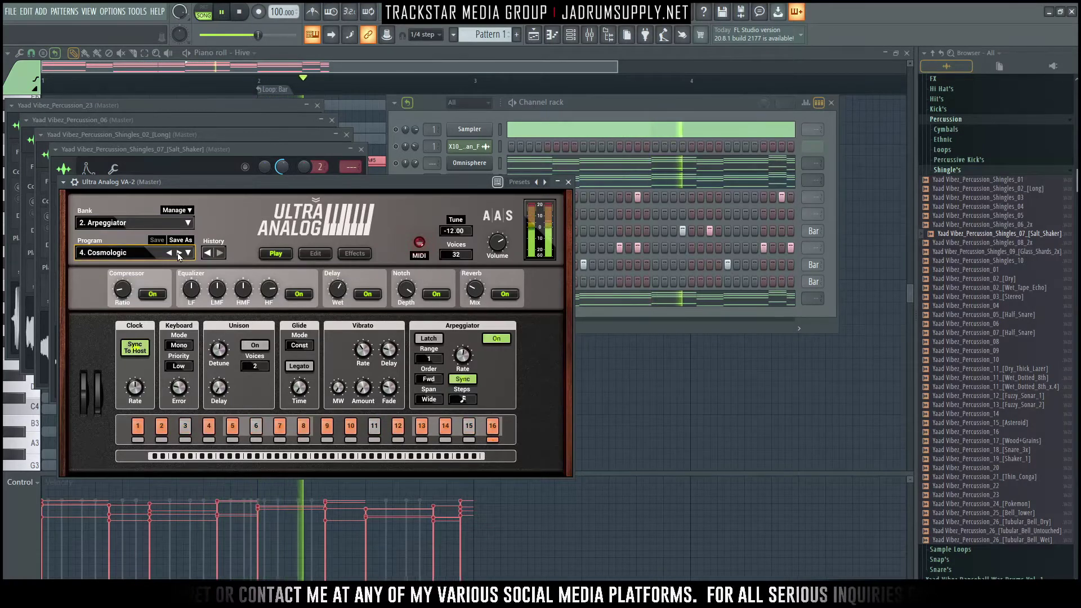
click(179, 253)
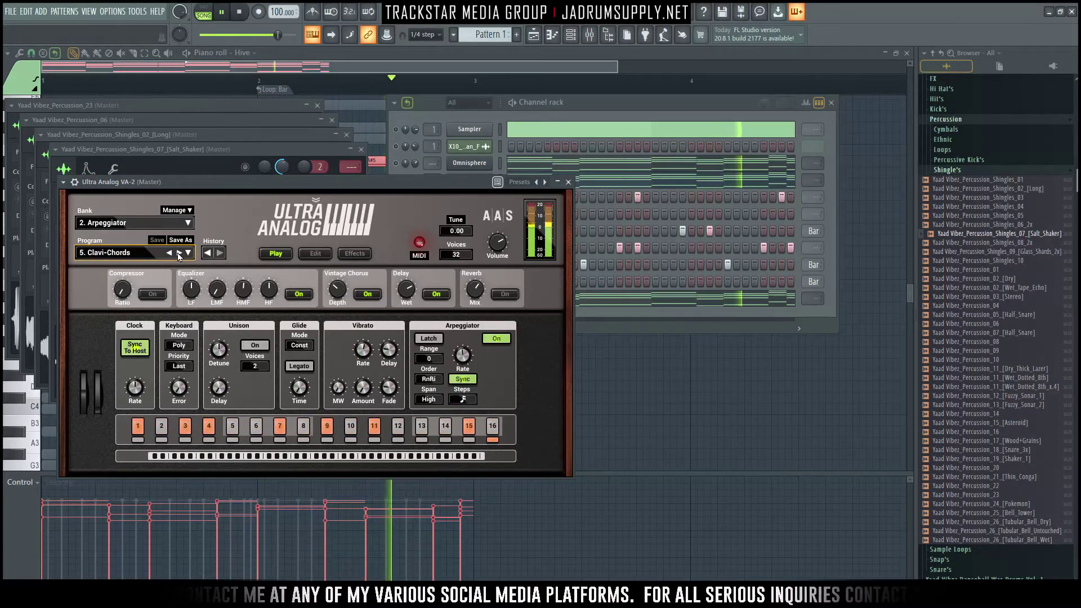
click(179, 253)
click(179, 253)
click(179, 254)
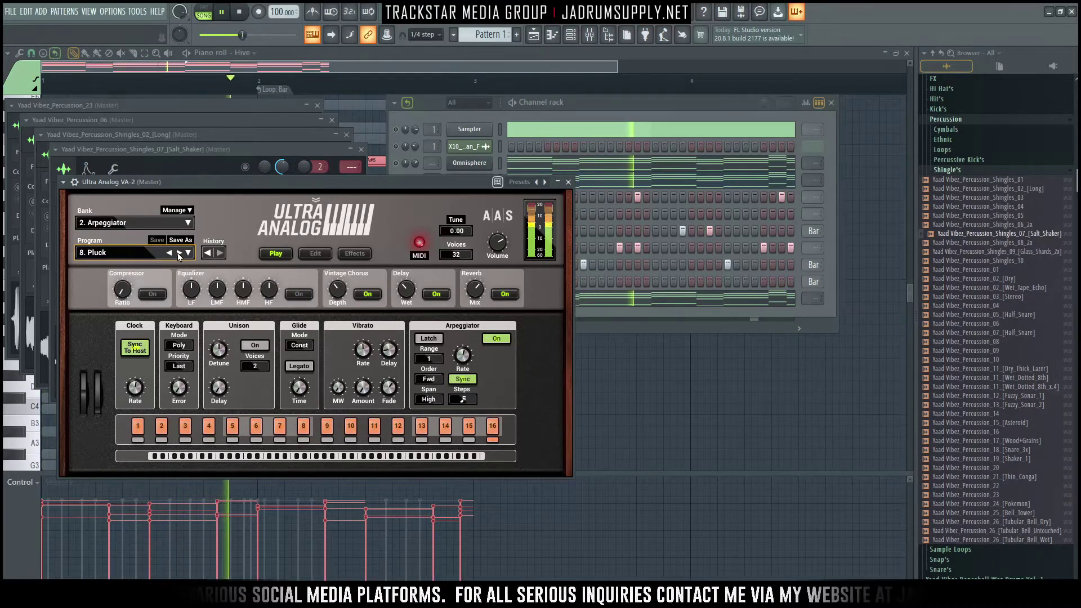
click(179, 254)
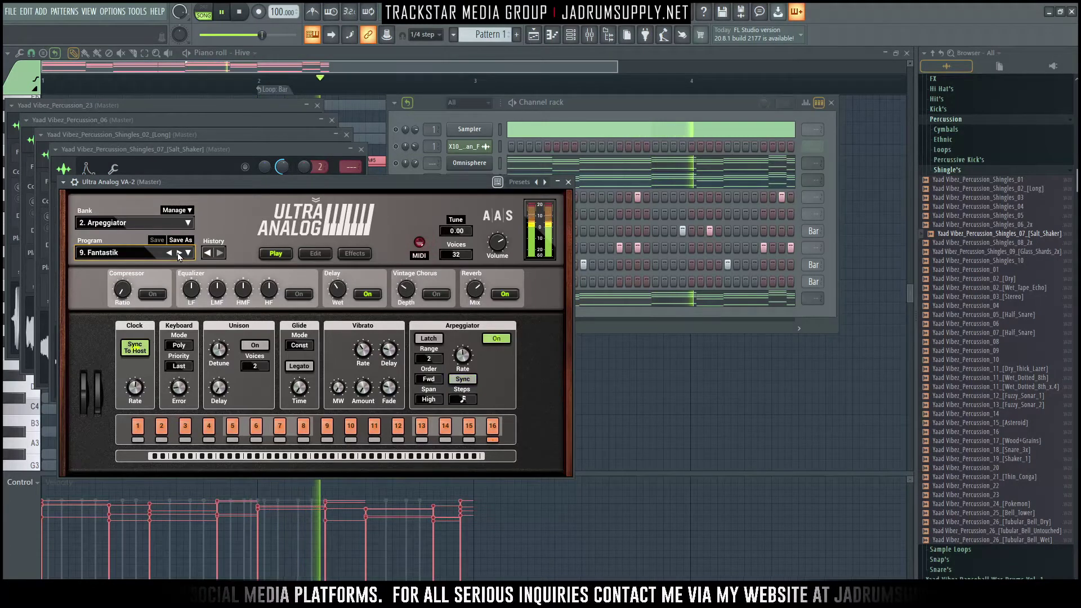
click(179, 253)
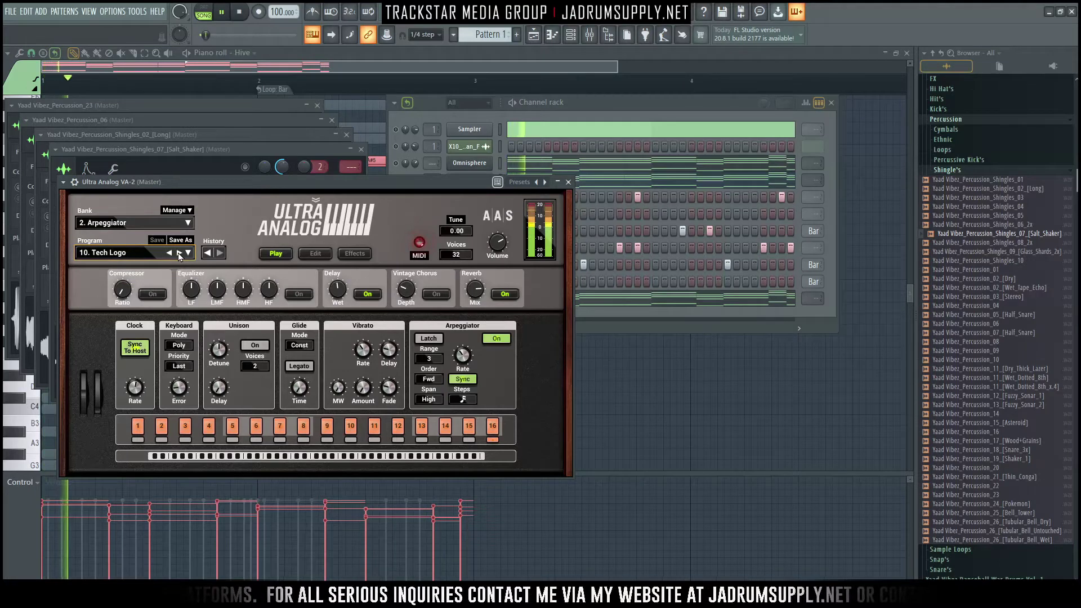
click(179, 254)
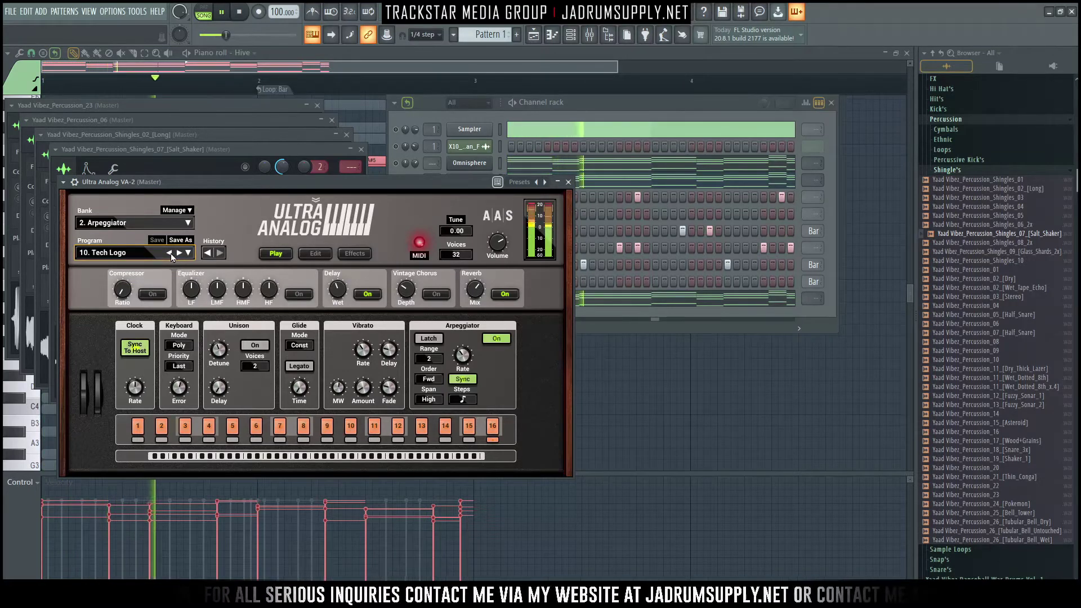
Step: Apply quick legato to the Ultra Analog VA-2 notes so bar 1's last chord extends to bar 2, then play that channel soloed
click(600, 323)
key(space)
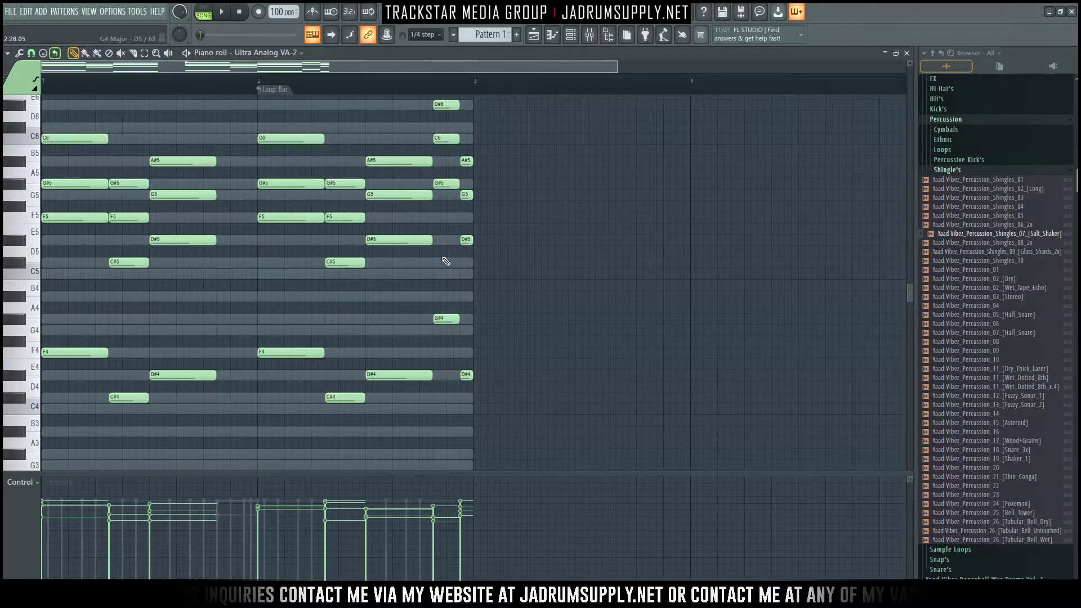
key(ctrl+l)
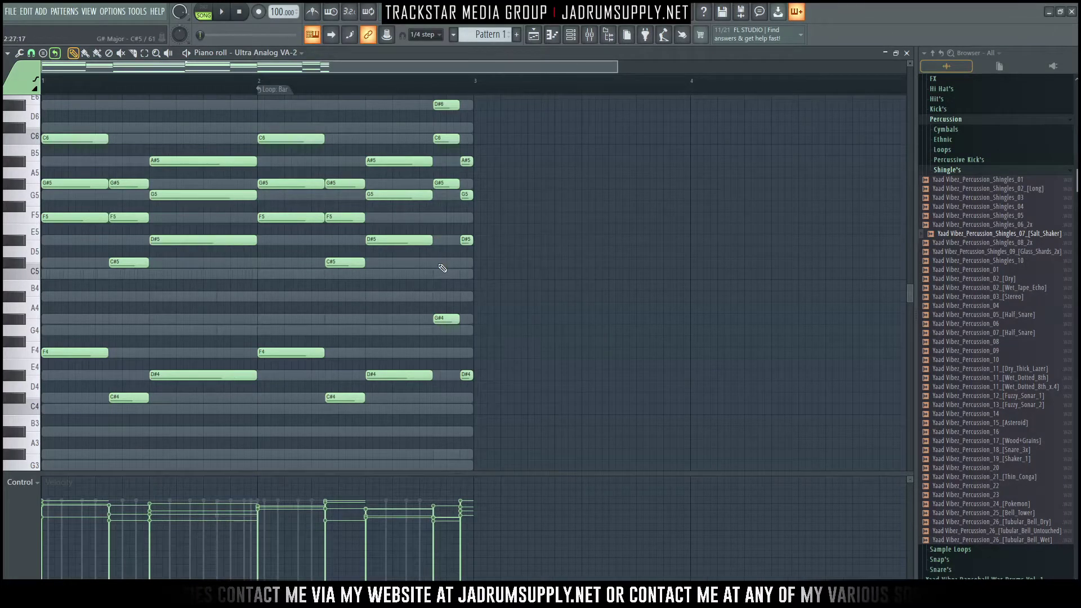
key(space)
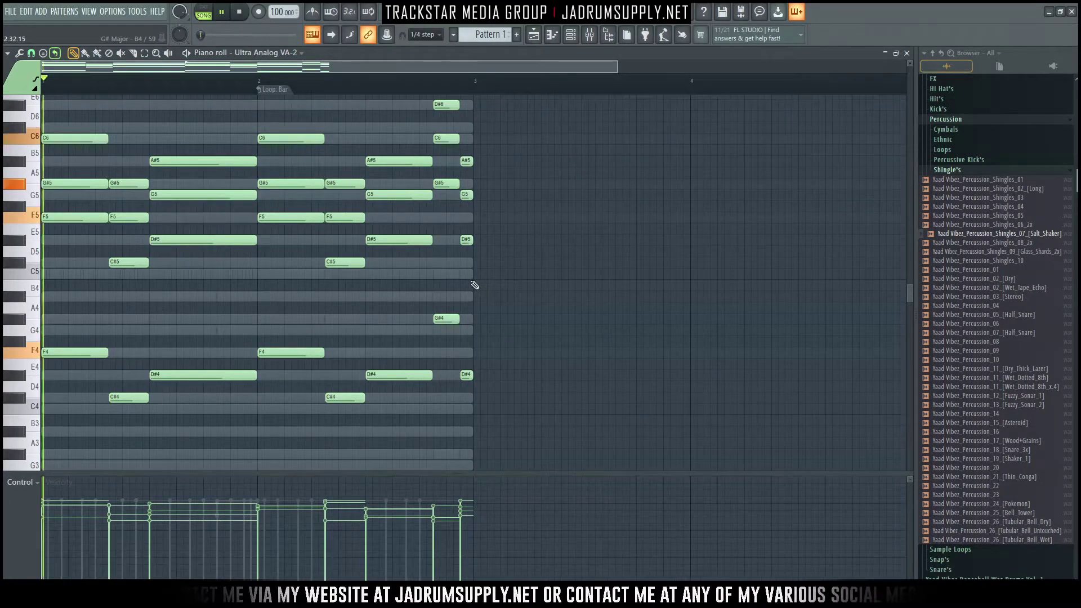
key(F6)
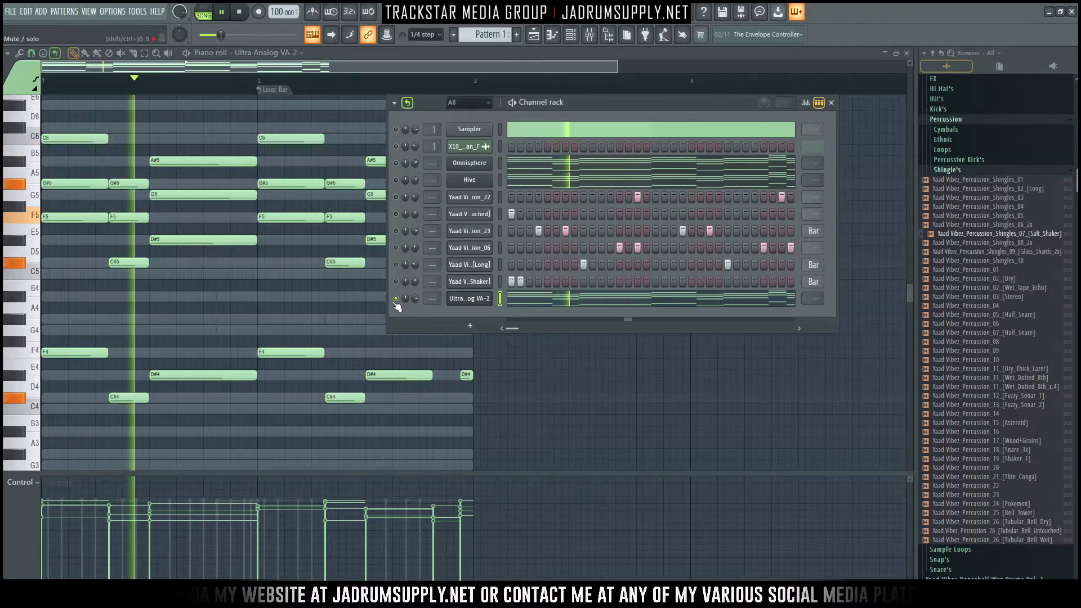
Step: Unsolo the Ultra Analog VA-2 channel, balance its volume against the full beat during playback, and stop playback
drag(415, 298, 415, 315)
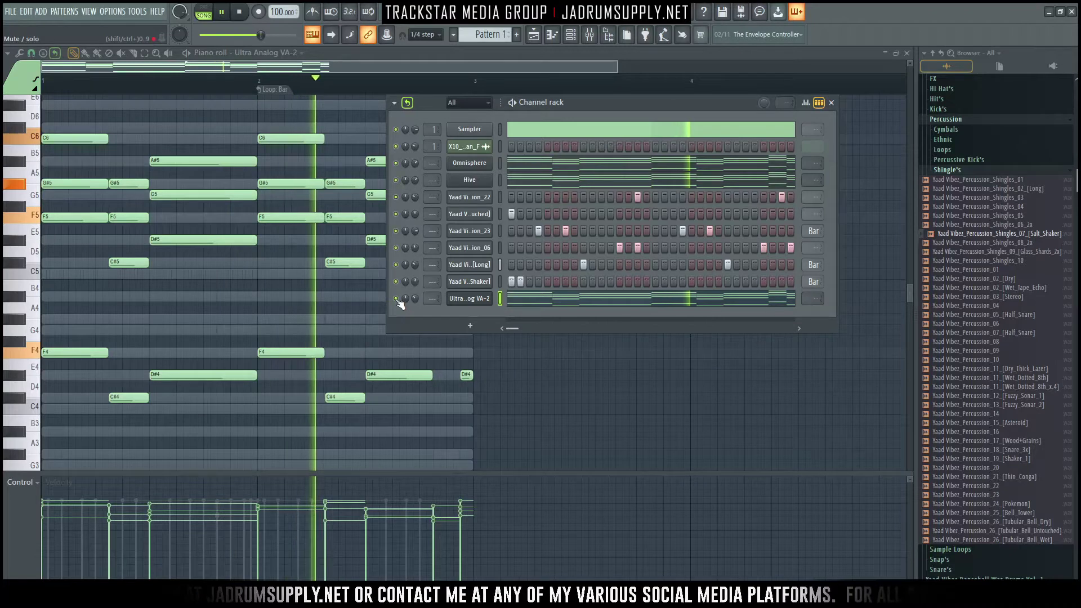
drag(415, 298, 415, 300)
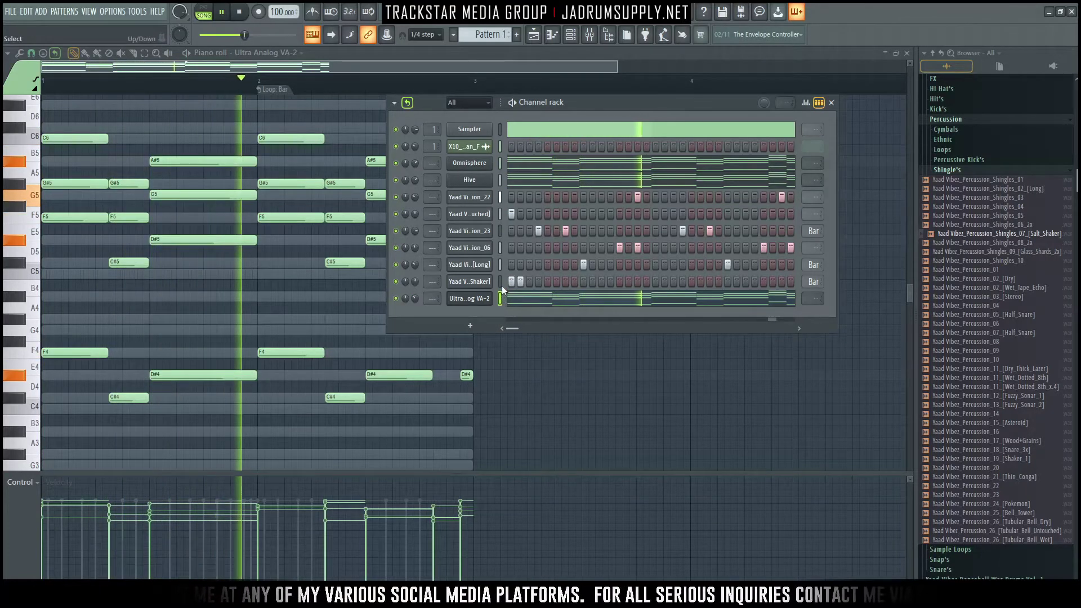
key(space)
Step: Add a reFX Nexus channel and load the CL Platinum Hit preset from its Classical category
click(471, 327)
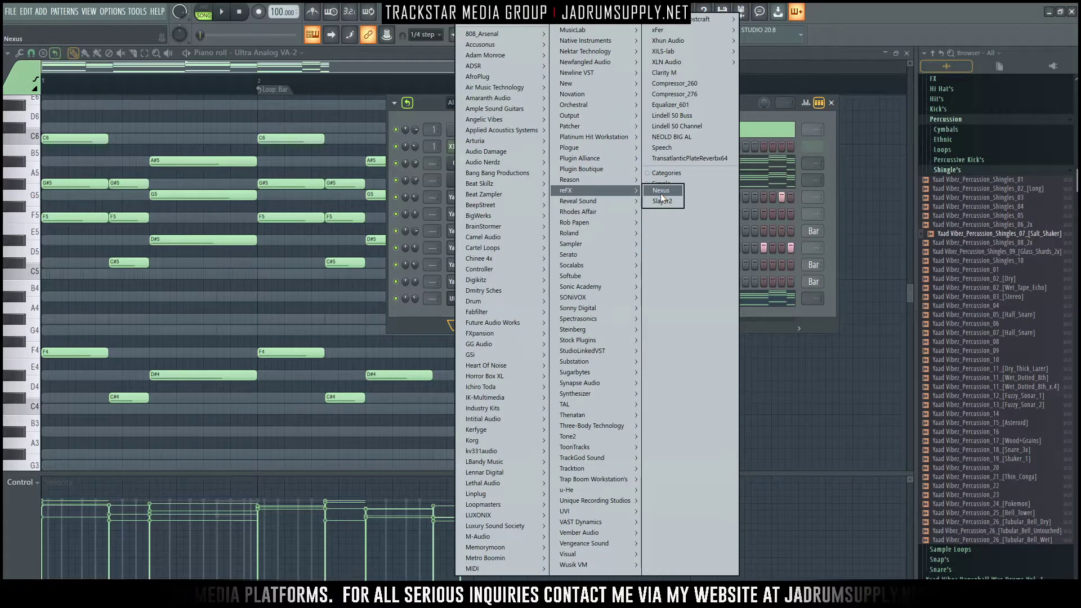
click(662, 192)
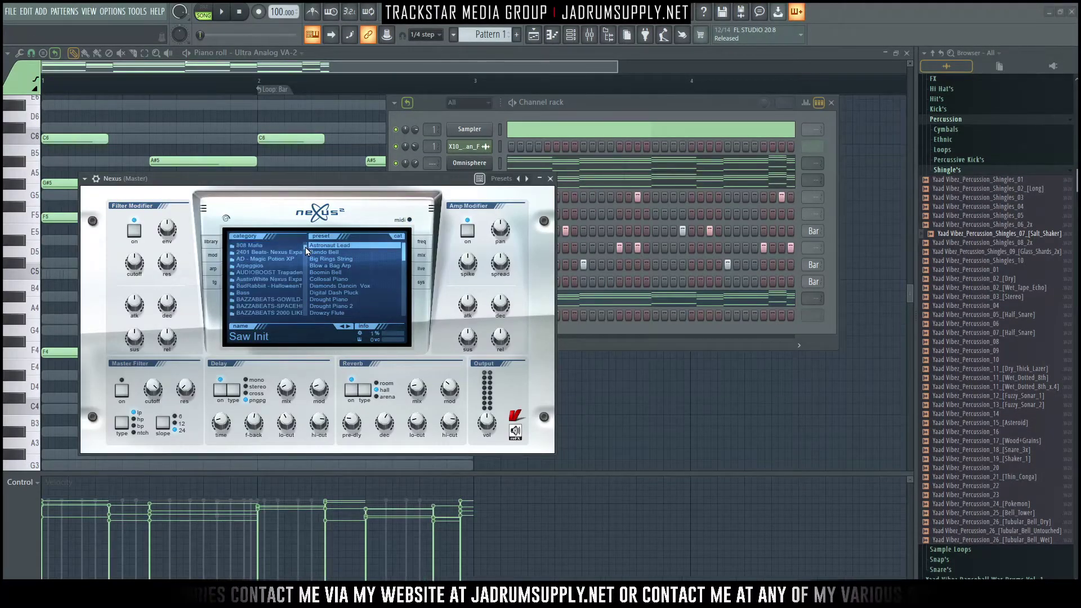
scroll(304, 253, down, 5)
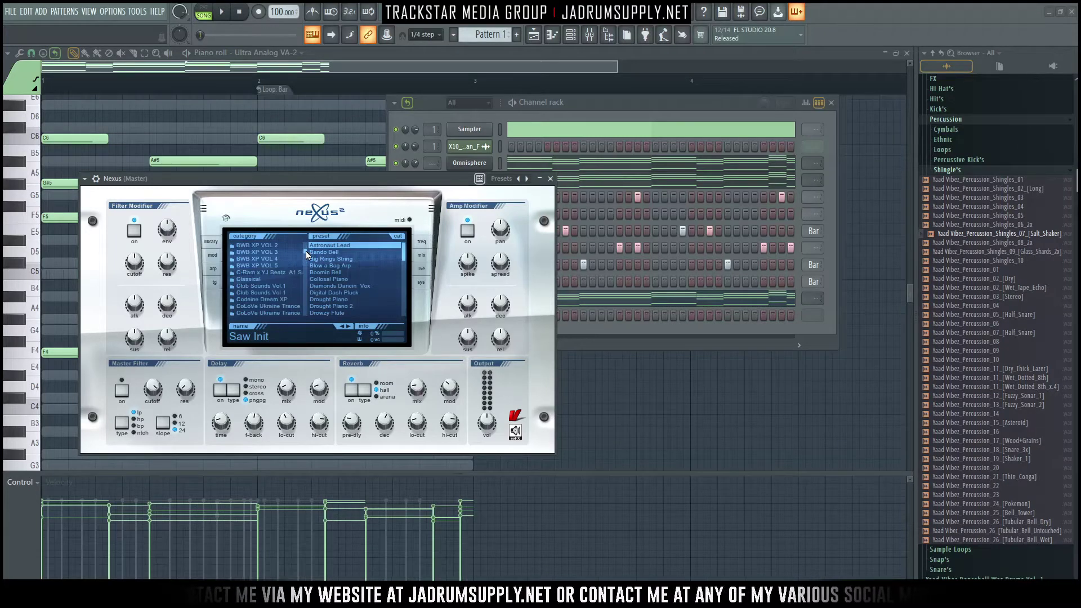
click(277, 280)
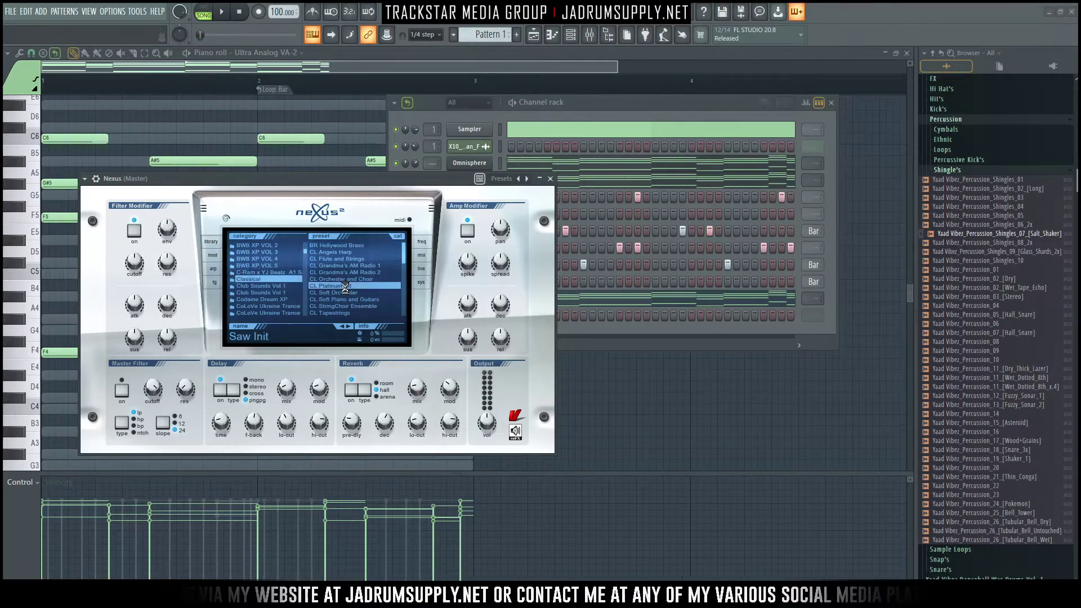
Step: Shorten all of the Sampler channel's two-bar scale guide notes to slivers at the start of bar 1
click(562, 331)
right_click(475, 317)
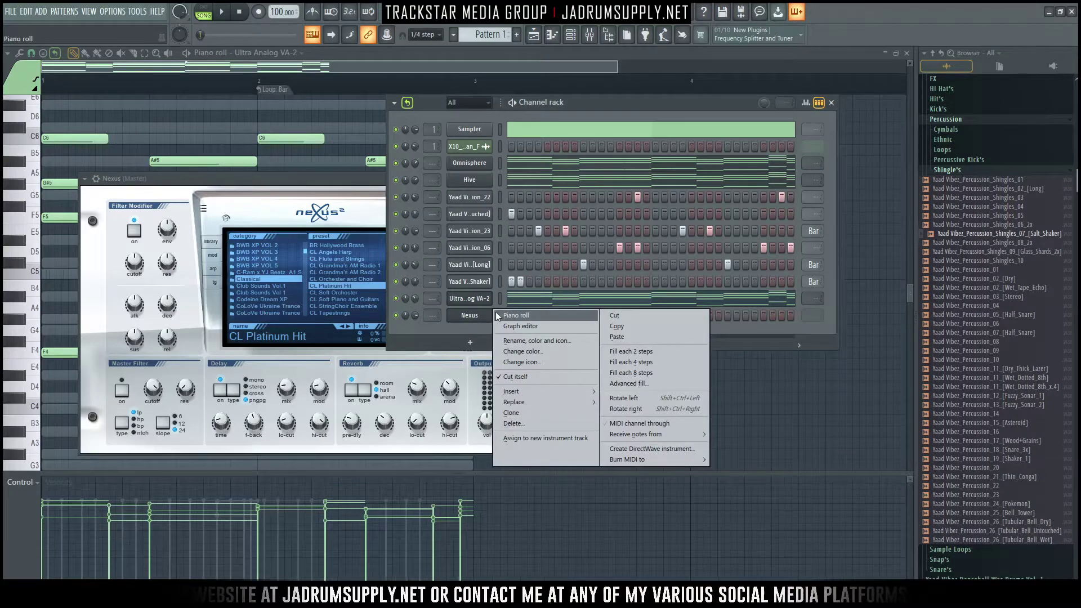
click(499, 316)
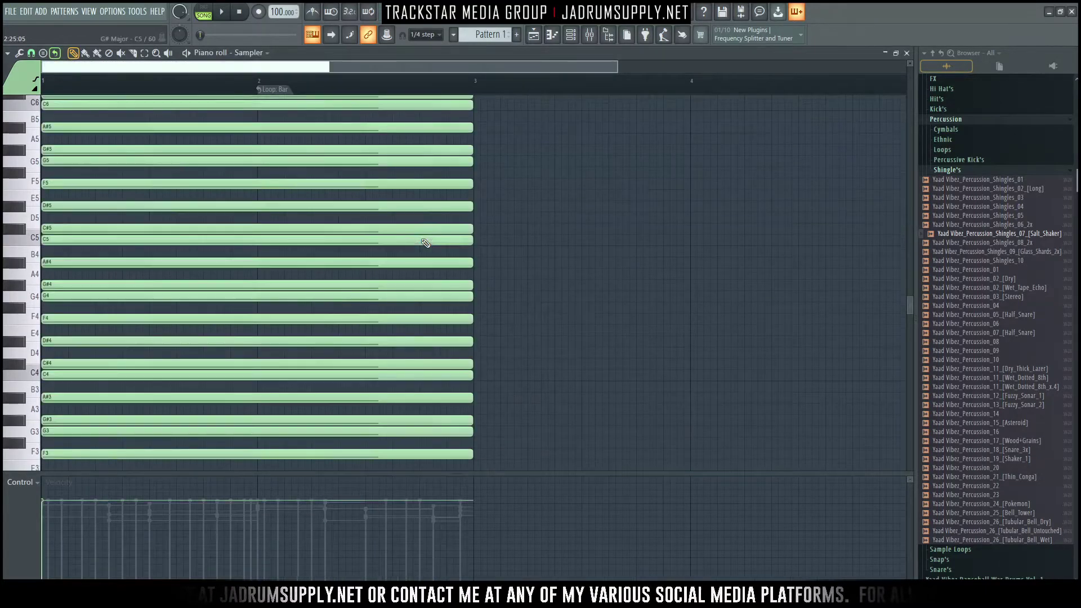
key(ctrl+a)
drag(472, 239, 5, 263)
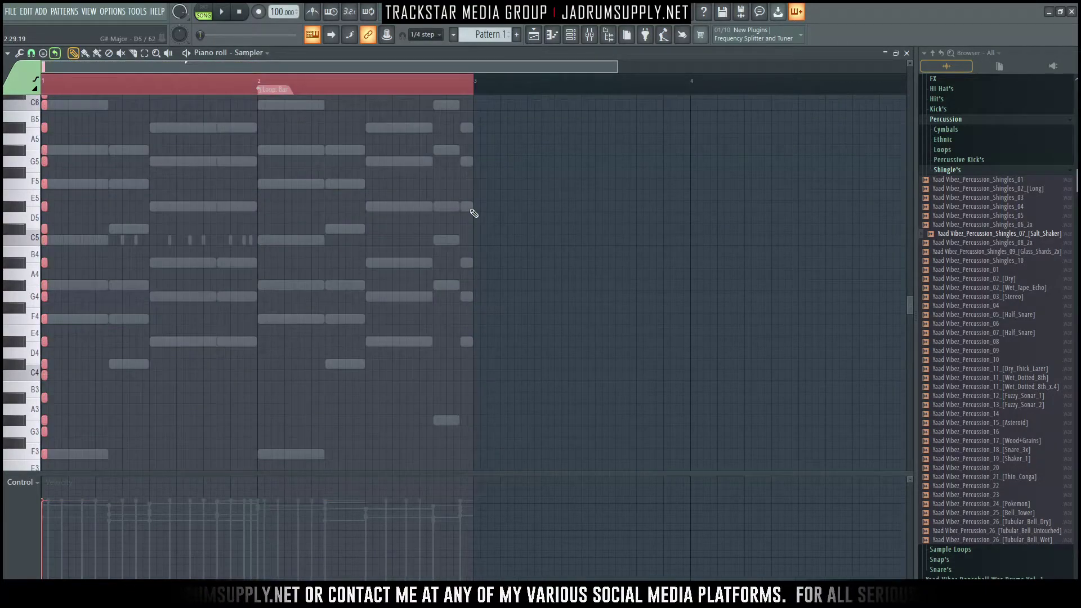
Step: Draw Nexus hits on F4 and D#4 in bar 1, then F4, D#4 and a closing G#3 in bar 2, following the chord roots
click(574, 38)
right_click(465, 316)
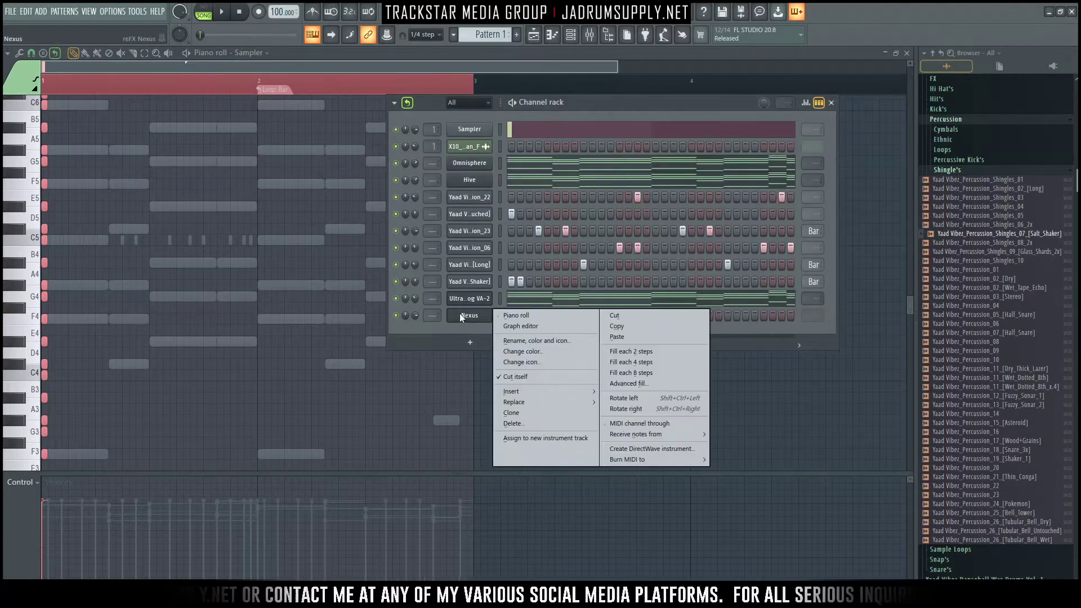
click(514, 316)
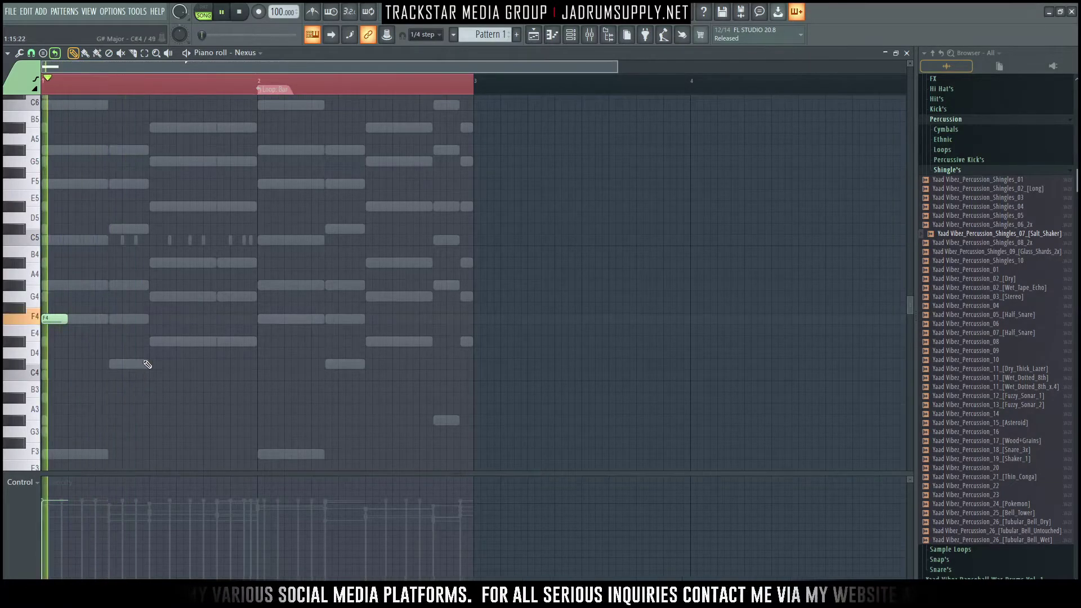
click(151, 342)
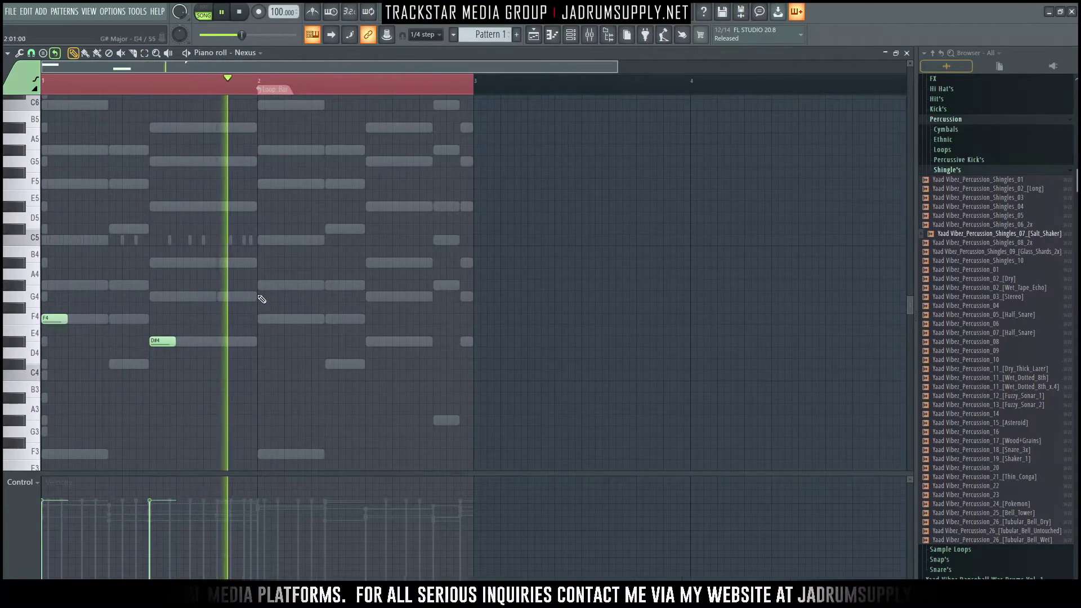
click(270, 318)
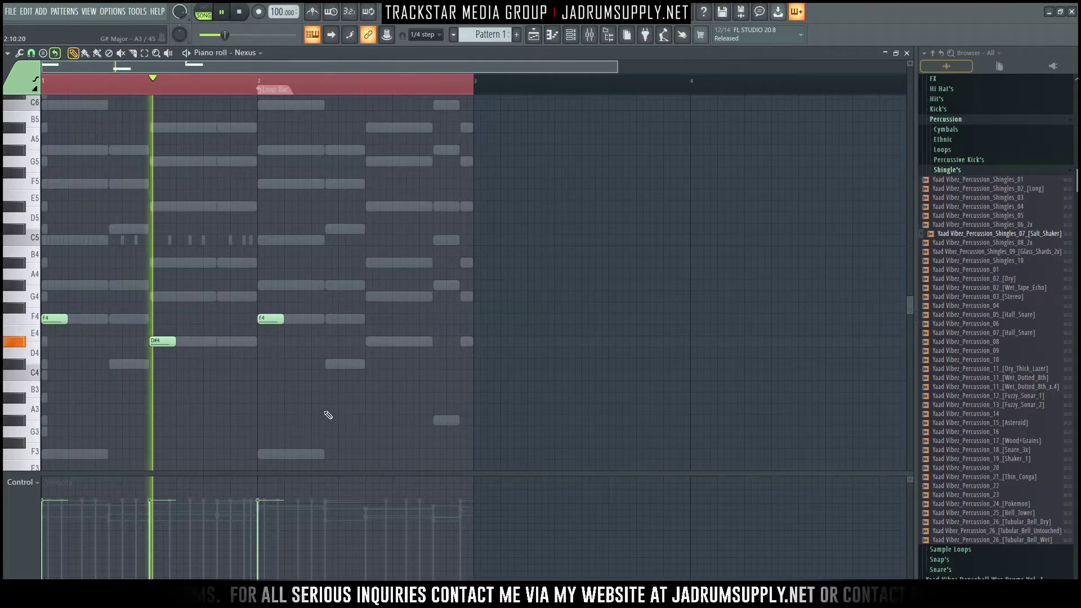
click(374, 343)
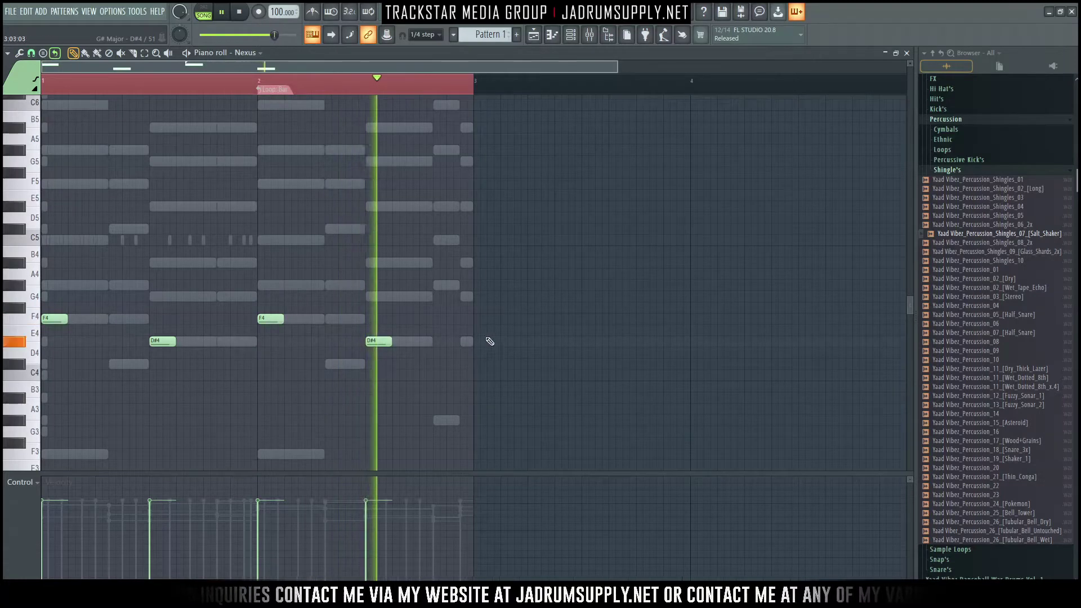
click(454, 419)
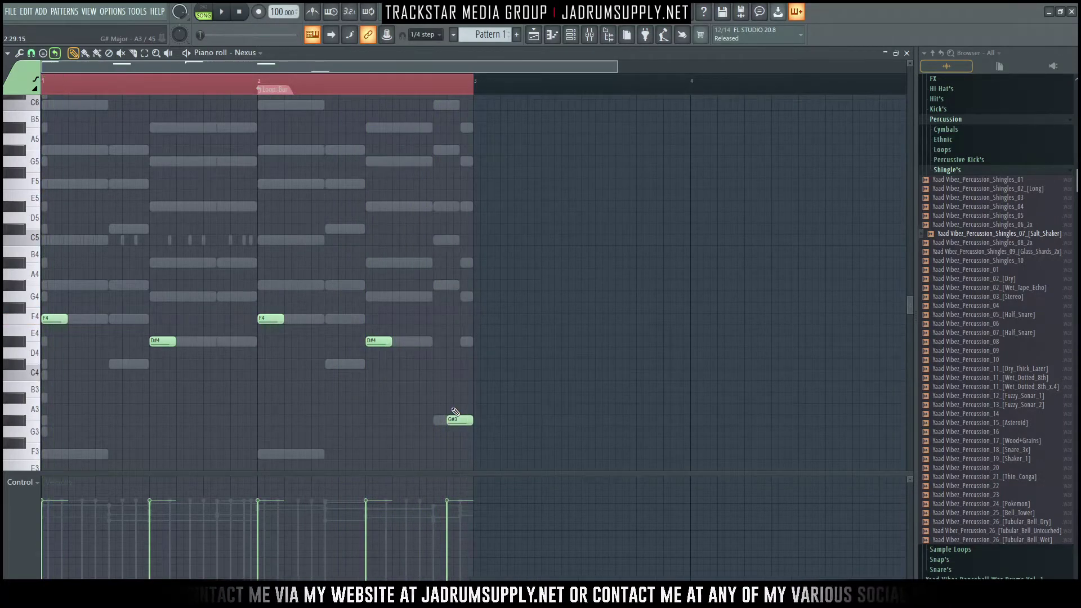
Step: Raise the Nexus notes one octave, and make the closing G#4 start at step 27 of bar 2 with a four-step length
scroll(403, 420, up, 3)
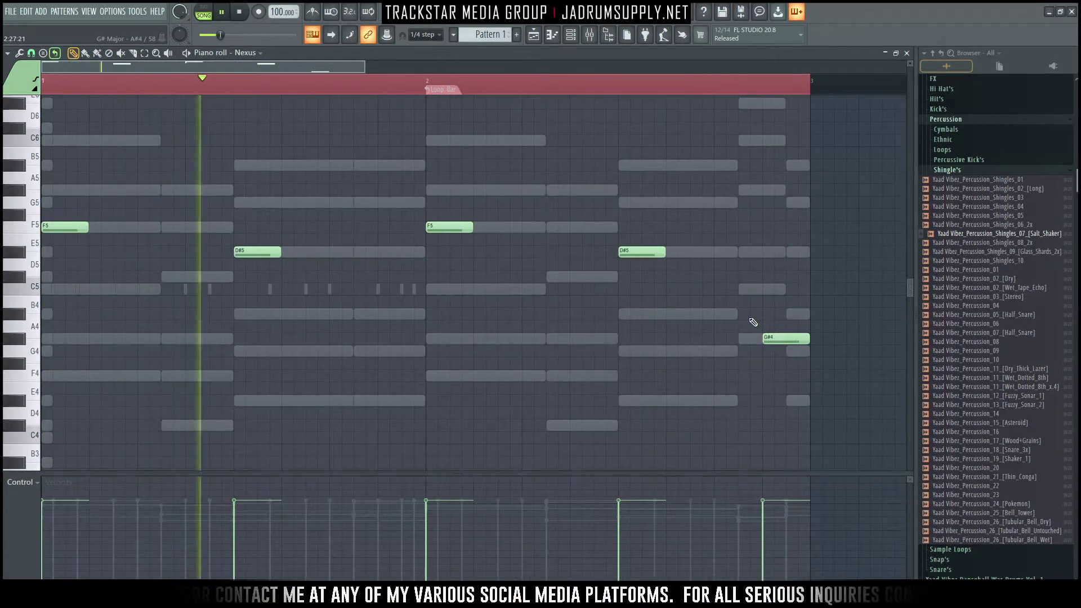
drag(776, 342, 806, 337)
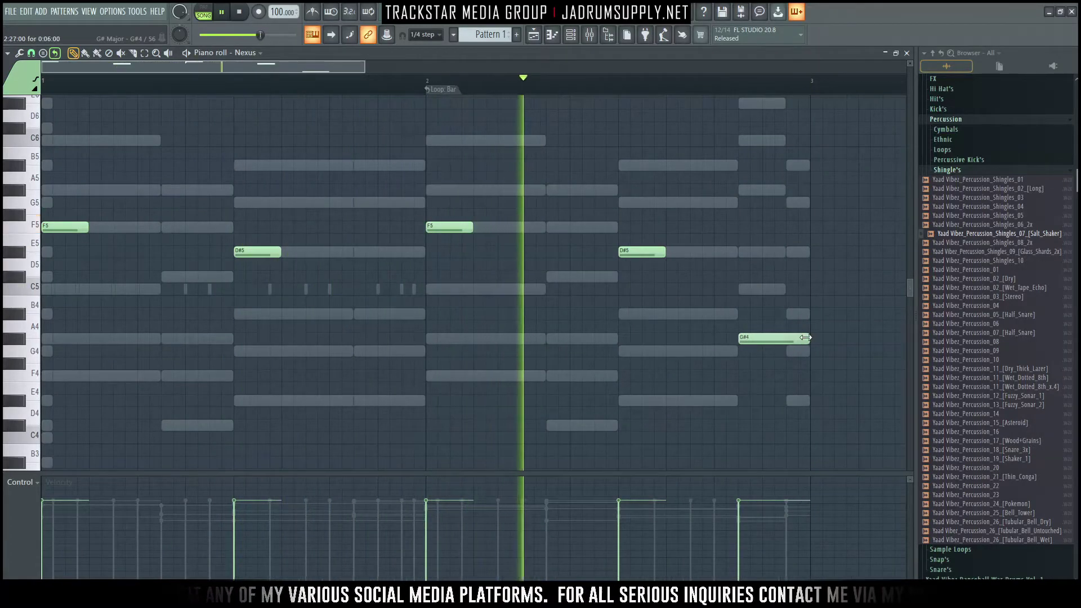
drag(805, 337, 784, 341)
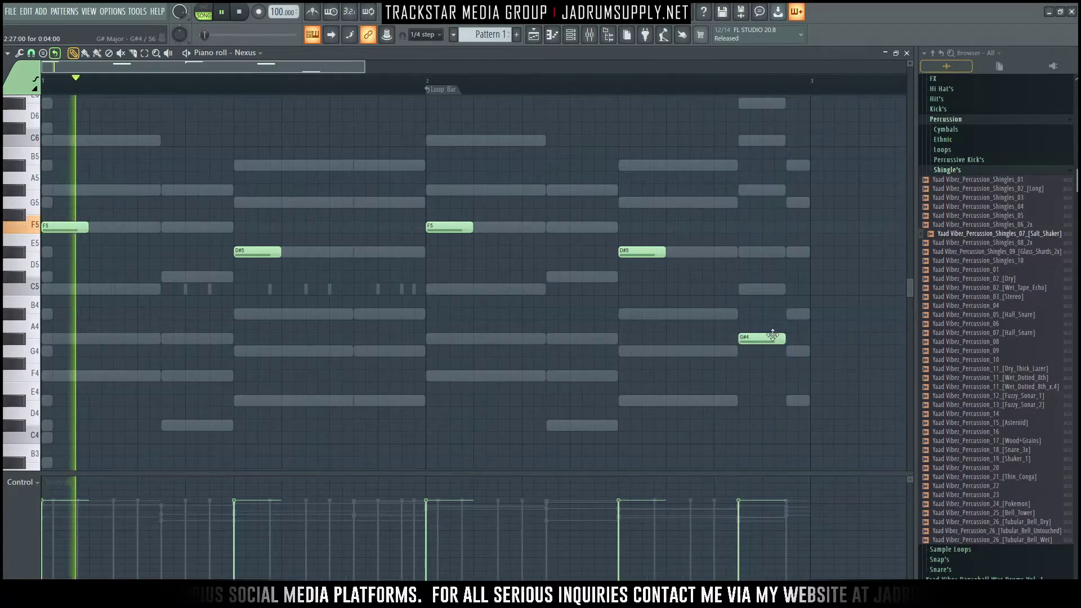
Step: Set the Nexus channel volume to about 46% while the beat plays
key(F6)
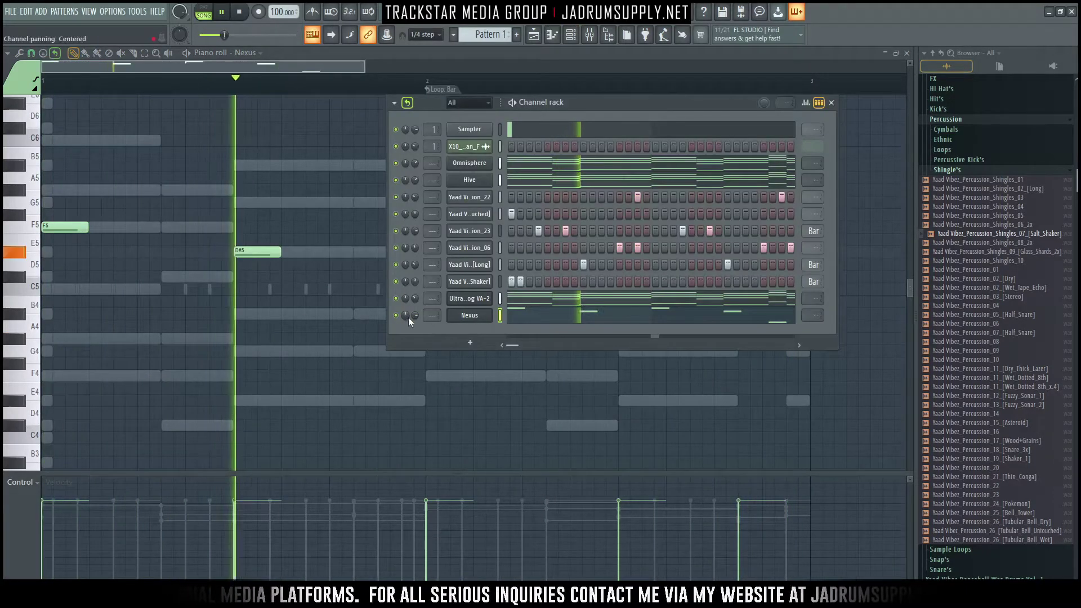
drag(415, 315, 414, 318)
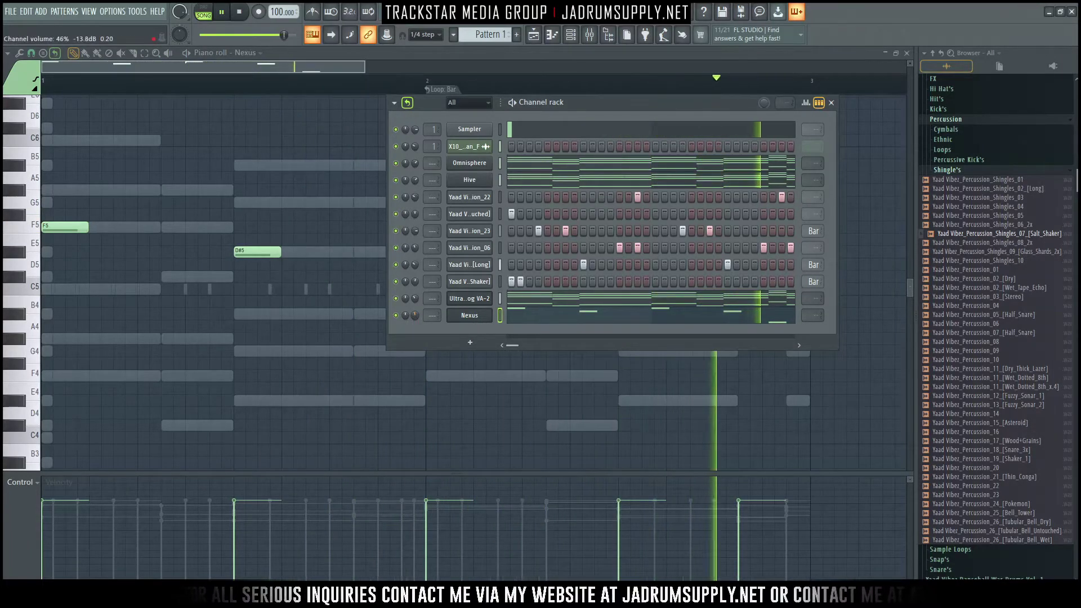
drag(415, 315, 415, 318)
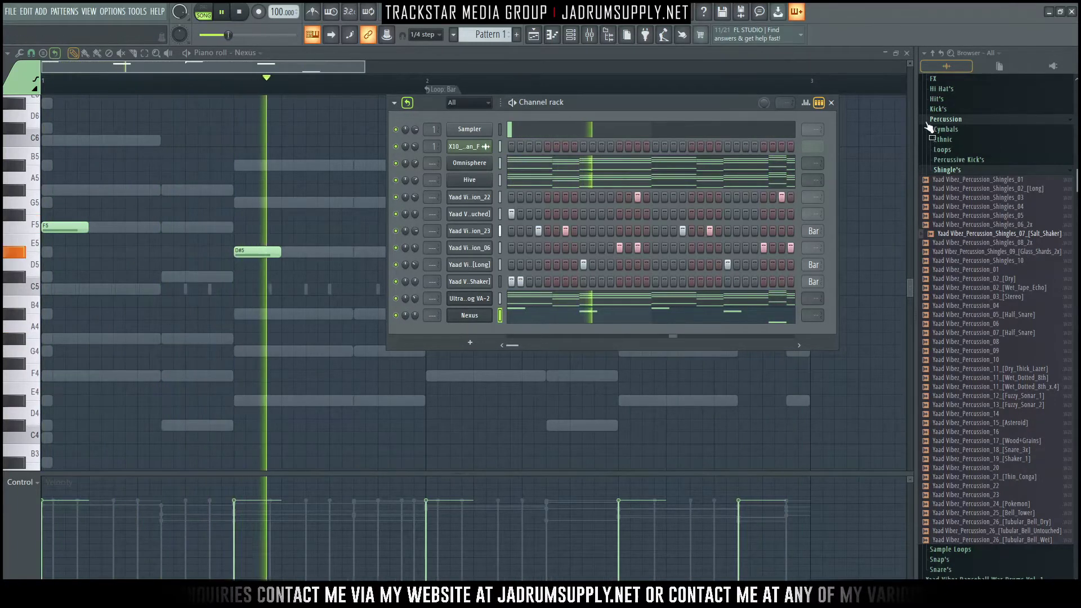
Step: Add Yaad_Vibez_Closed_Hi_Hat_15_[Bugz] from the drumkit's closed hi-hats as a new channel and fill each 2 steps
scroll(950, 149, up, 3)
click(950, 144)
click(950, 154)
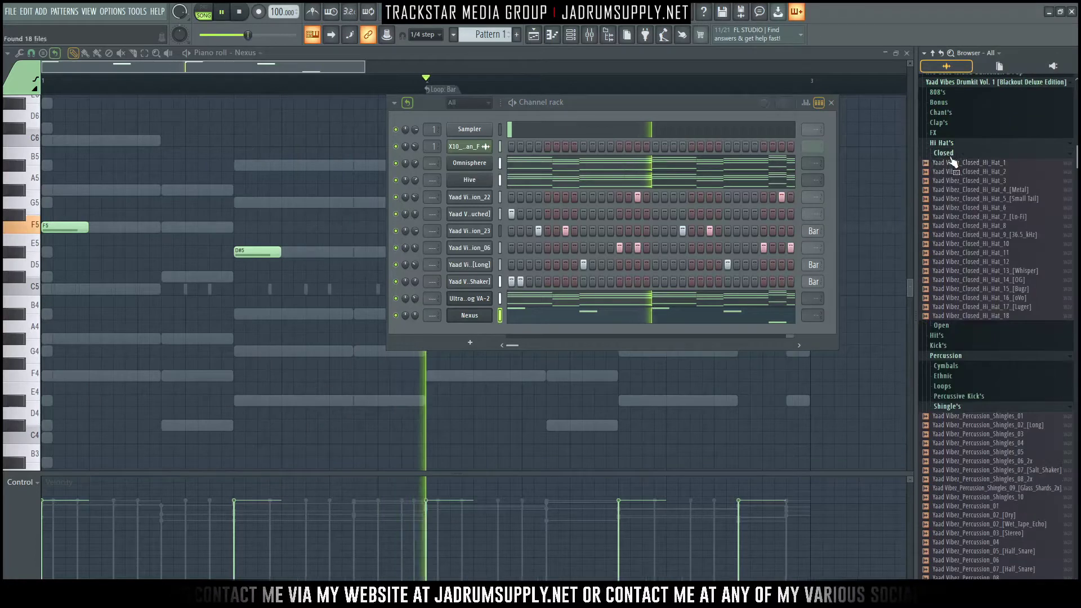
right_click(1012, 291)
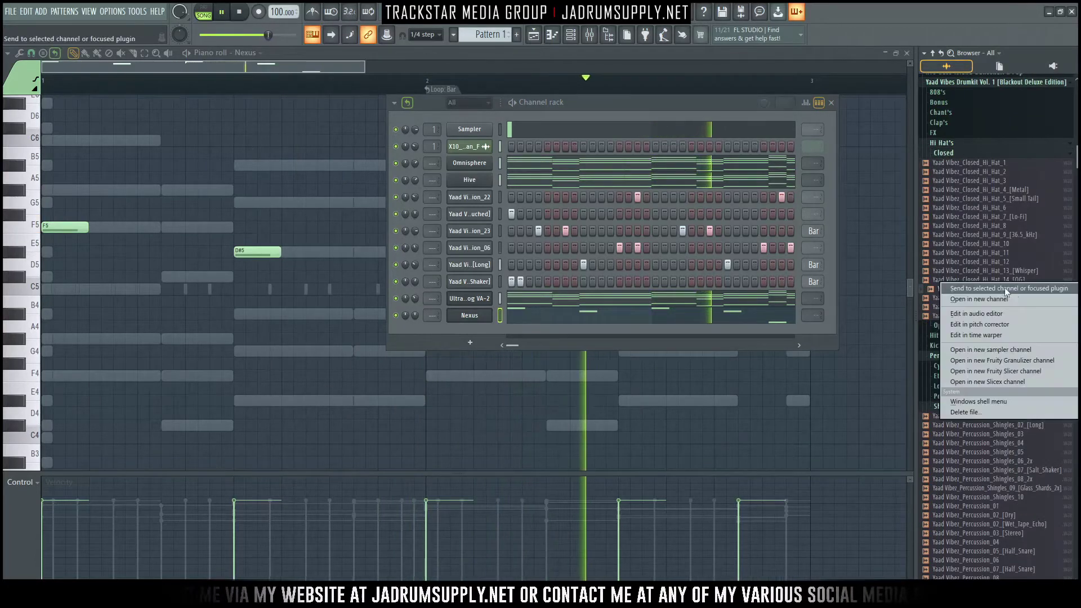
click(1012, 300)
right_click(476, 333)
click(632, 366)
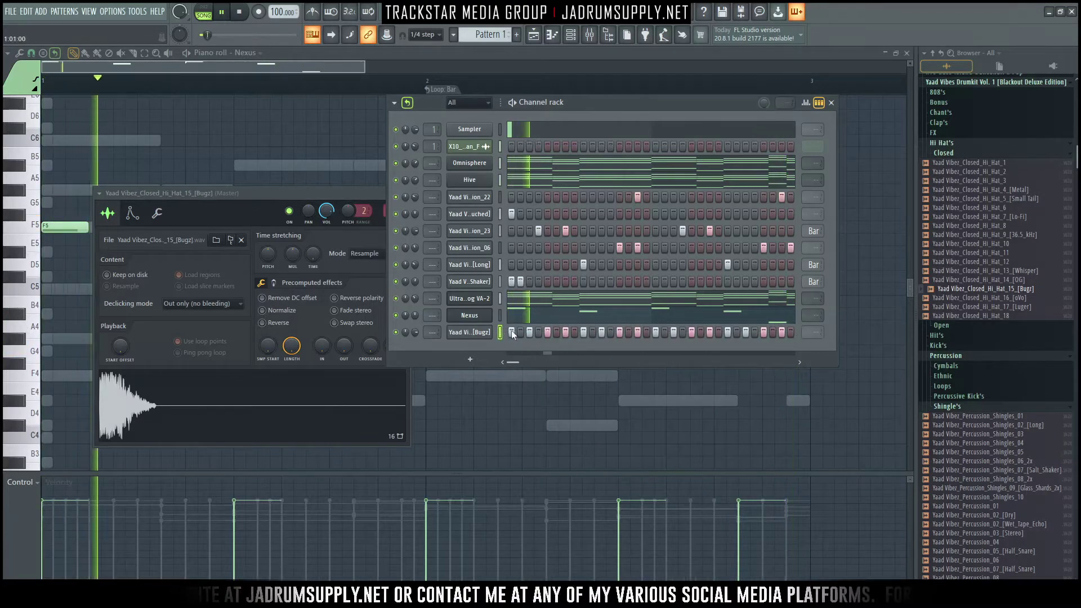
Step: Shift all the closed hi-hat notes one step later in the piano roll and play back the offbeat pattern
right_click(475, 332)
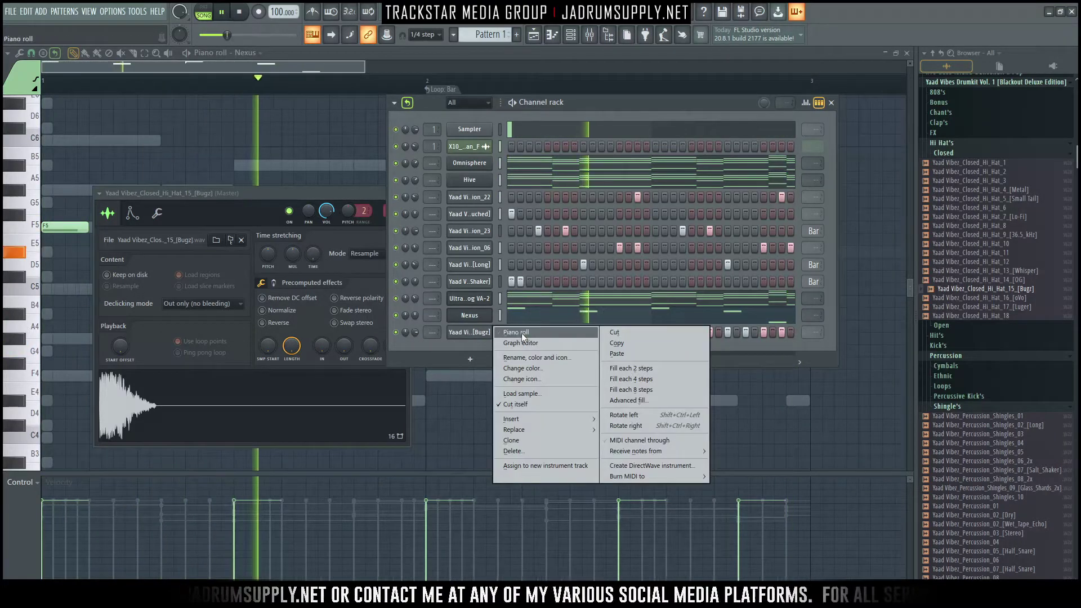
click(509, 332)
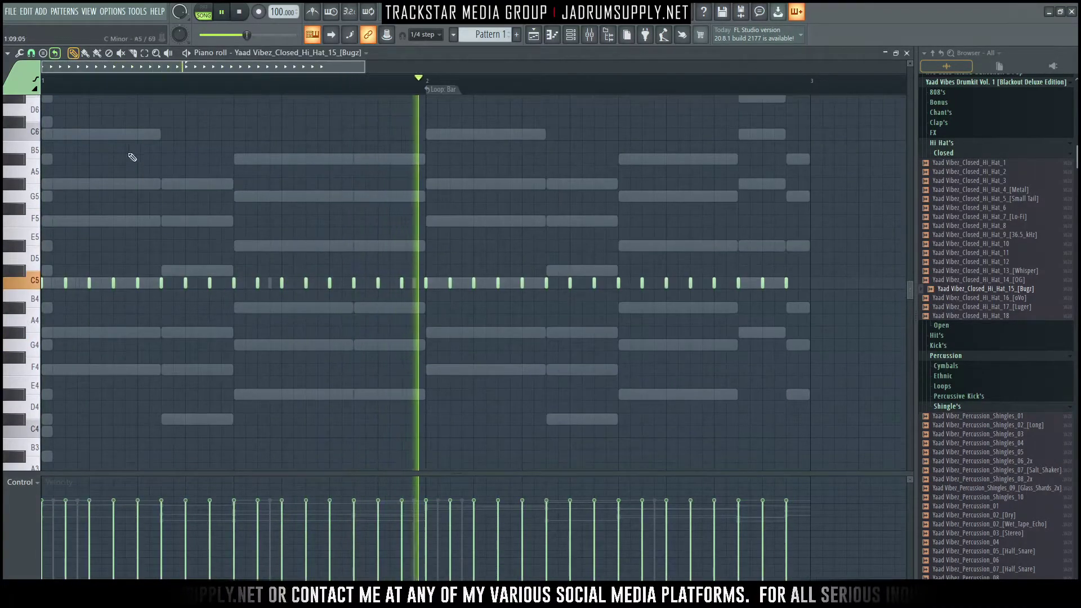
scroll(80, 79, up, 3)
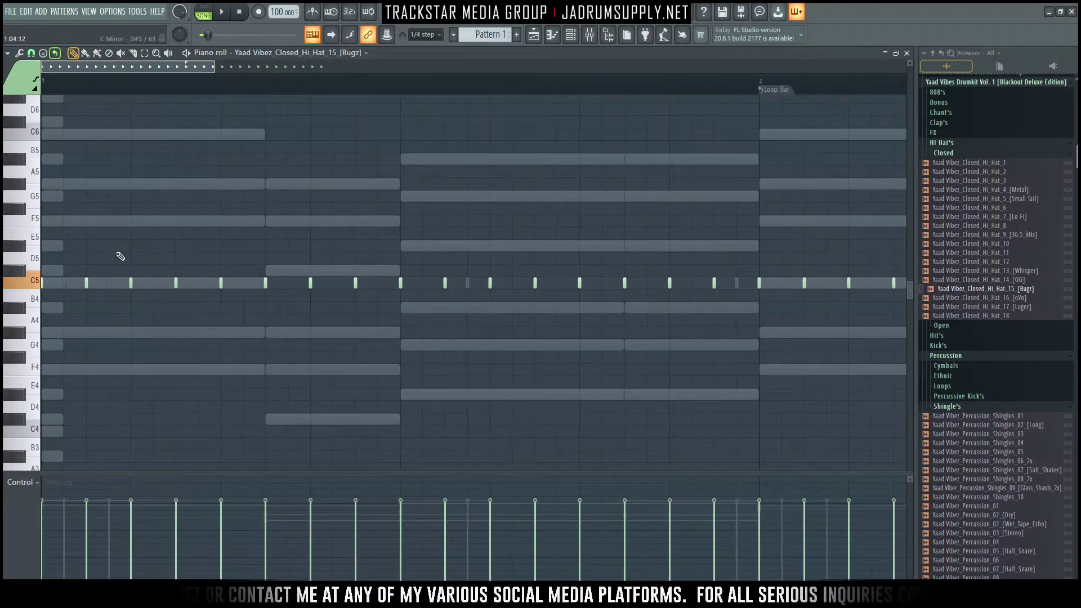
key(ctrl+a)
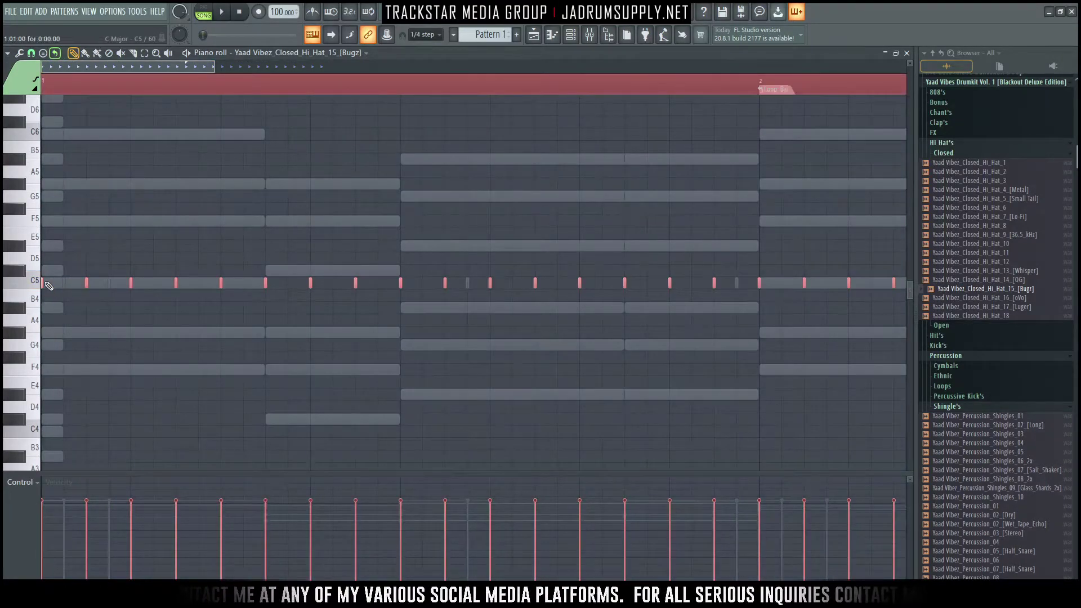
drag(42, 281, 61, 287)
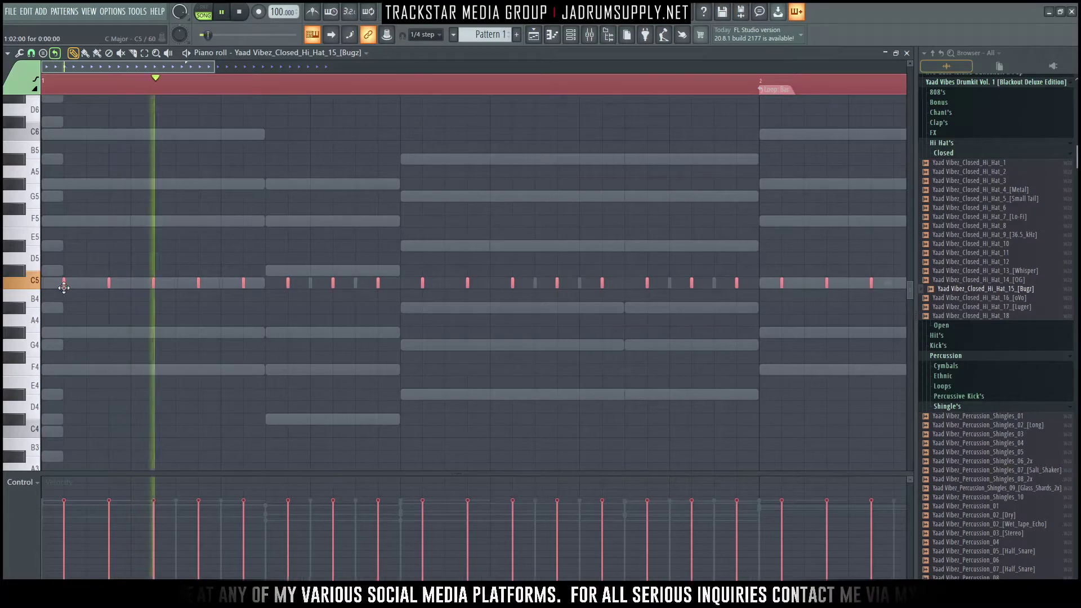
key(space)
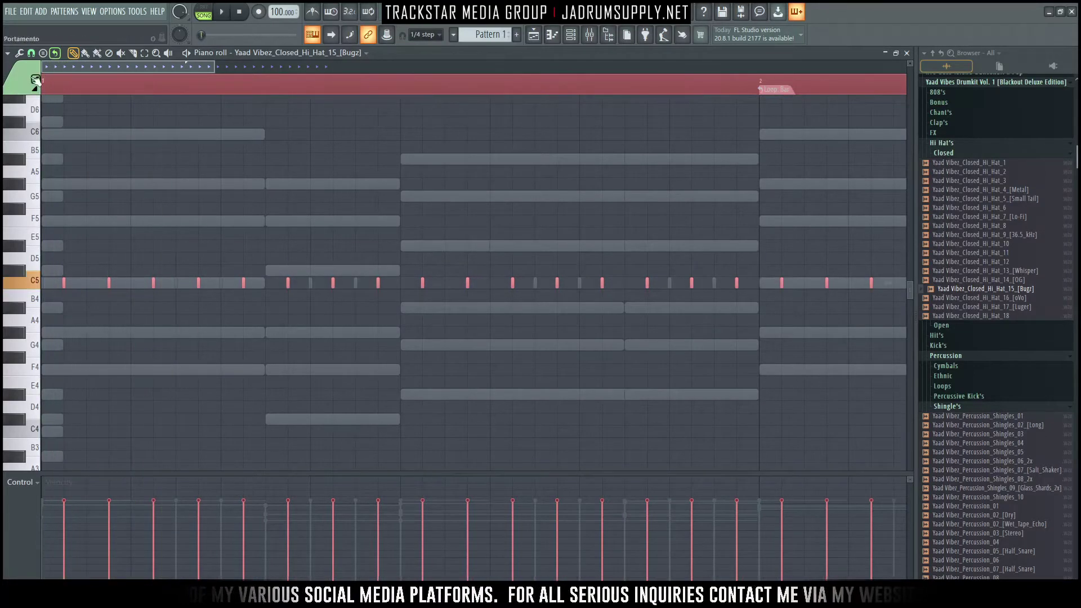
Step: Set the piano roll snap to 1/4 step and lengthen every hi-hat note to a quarter step
click(32, 53)
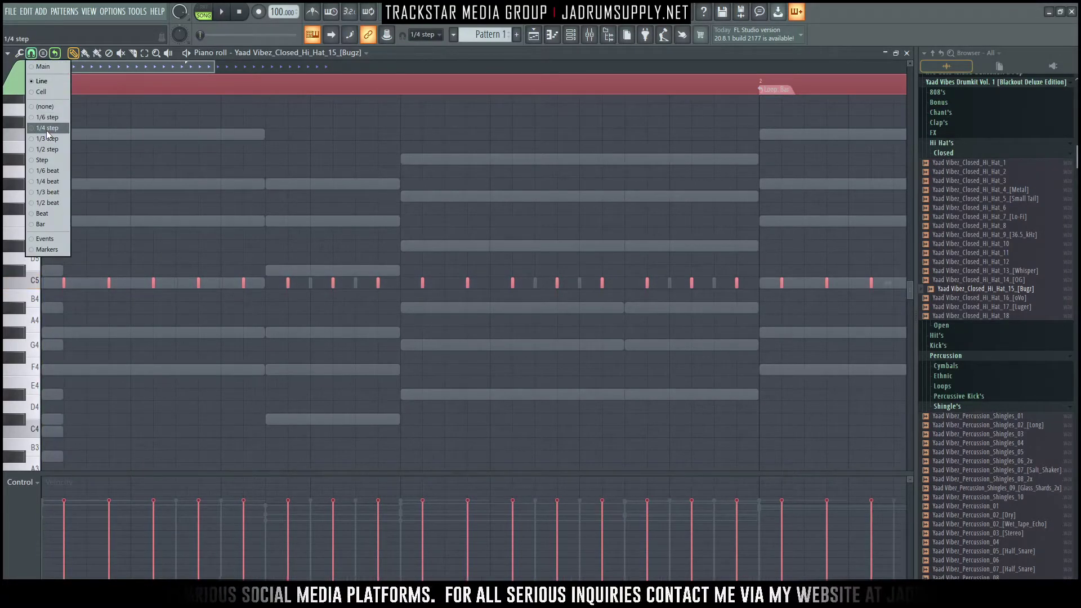
click(46, 130)
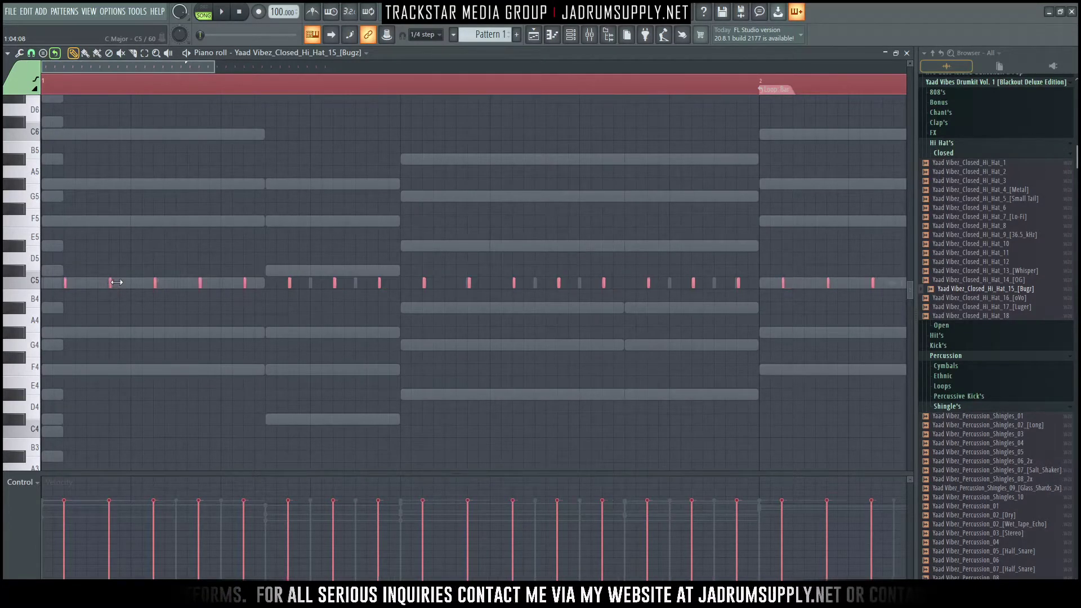
click(31, 52)
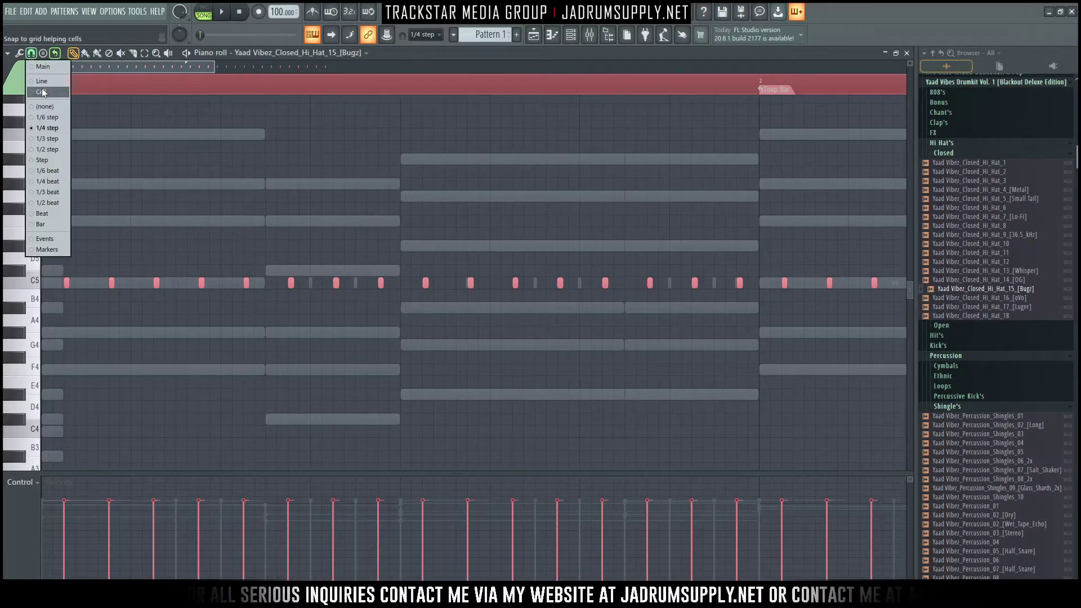
click(92, 268)
Step: Add two extra closed hi-hats at quarter-step spacing after the opening hit of the first and second chords in bar 1, auditioning the rolls
click(77, 283)
key(space)
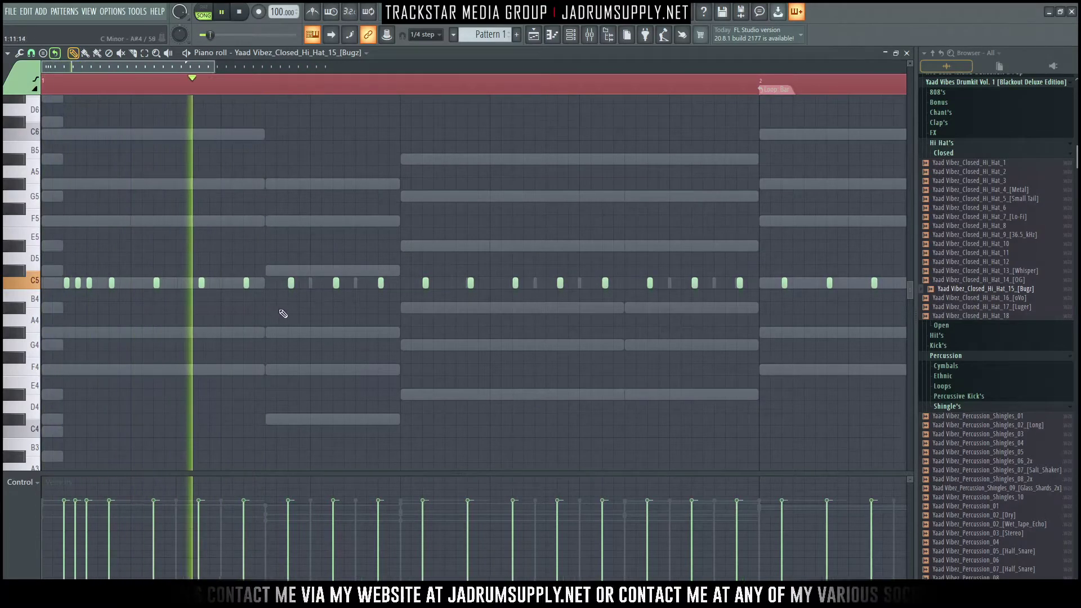
click(309, 283)
click(302, 283)
click(314, 283)
key(space)
Step: Add the same two-note hi-hat roll after the first hit of bar 1's third chord and listen to it
click(437, 282)
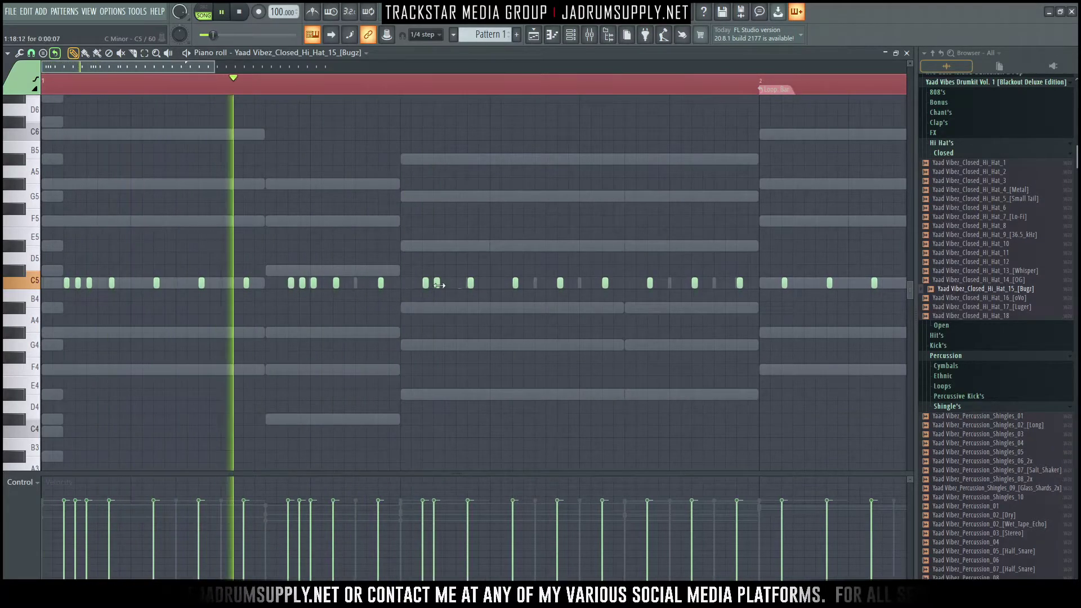
click(448, 283)
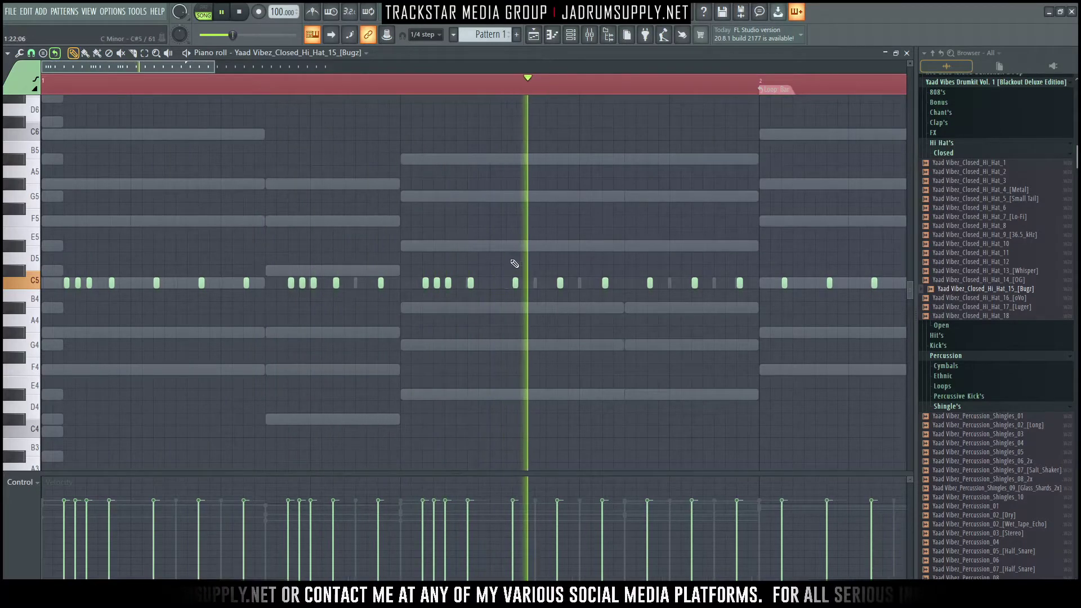
drag(184, 69, 316, 133)
key(space)
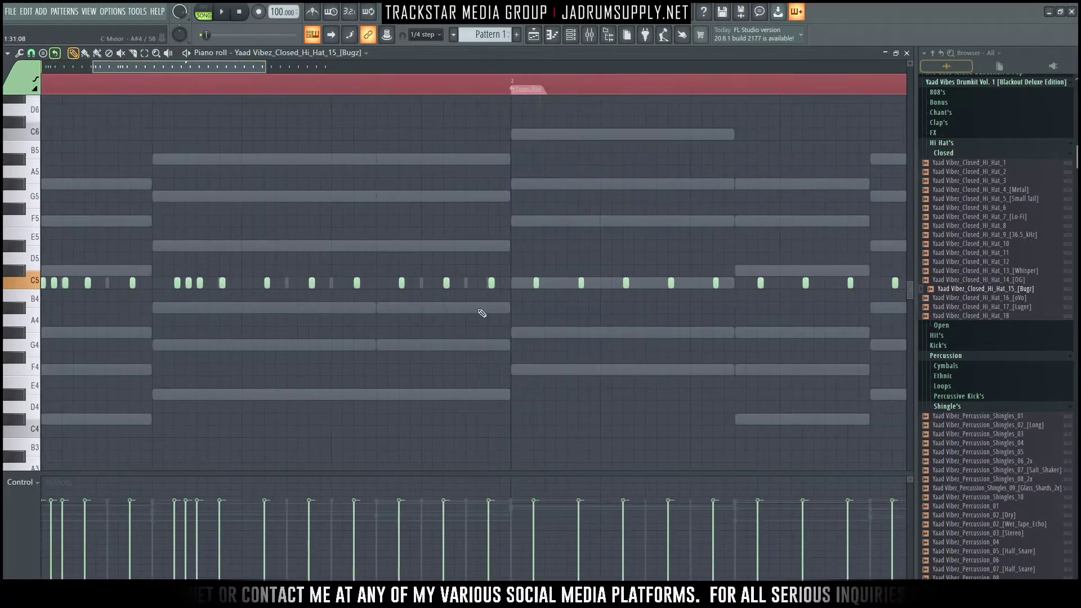
Step: Delete the closed hi-hats in bar 2 and duplicate the whole bar 1 hi-hat pattern into their place
scroll(454, 84, down, 4)
drag(571, 346, 250, 243)
key(ctrl+a)
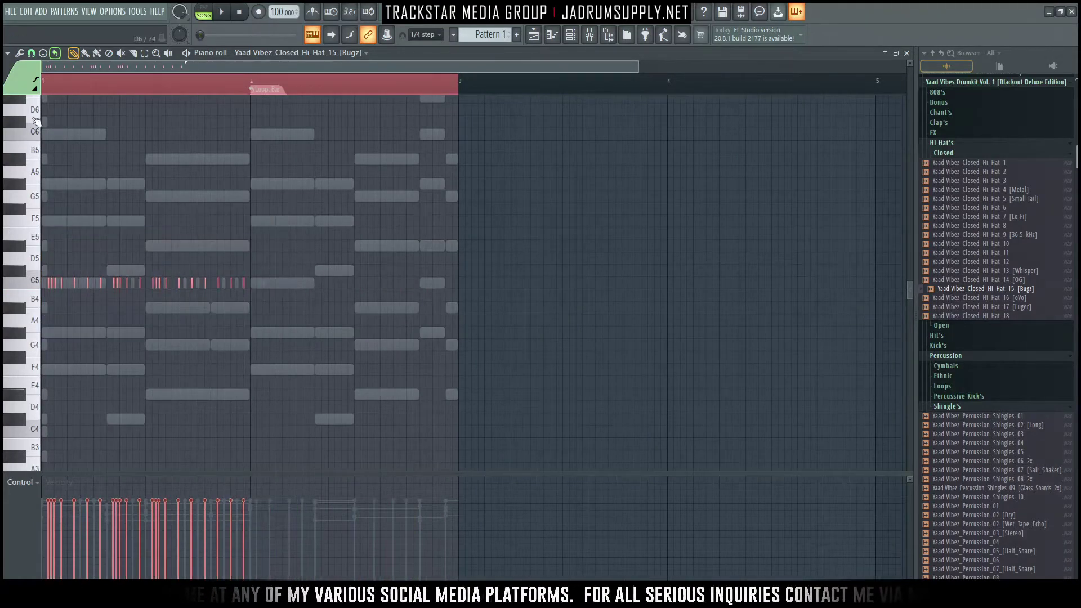
scroll(71, 90, up, 4)
scroll(76, 84, up, 3)
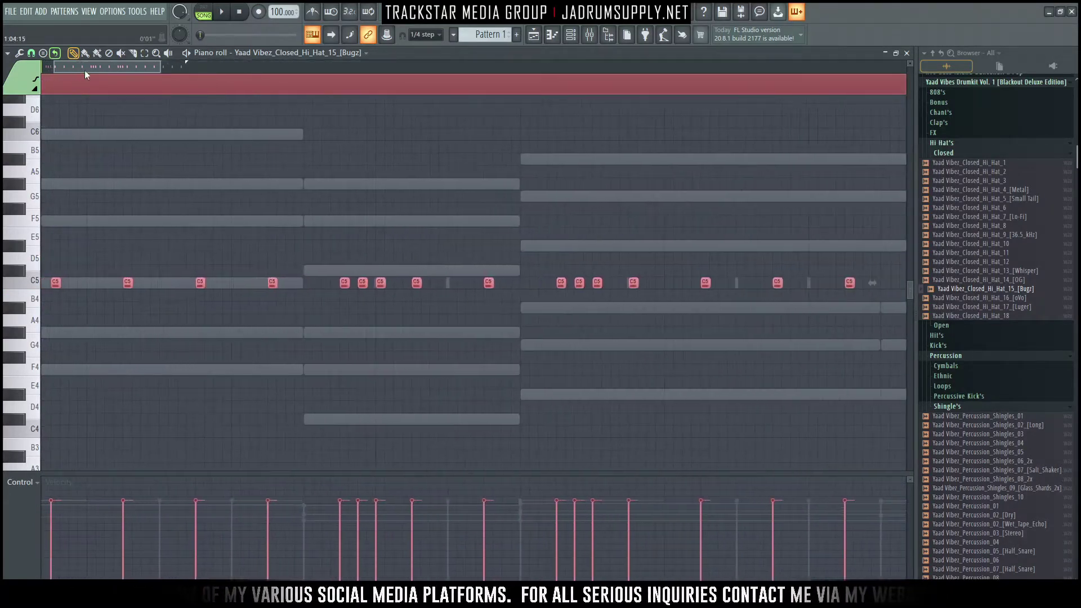
click(31, 57)
scroll(144, 89, down, 4)
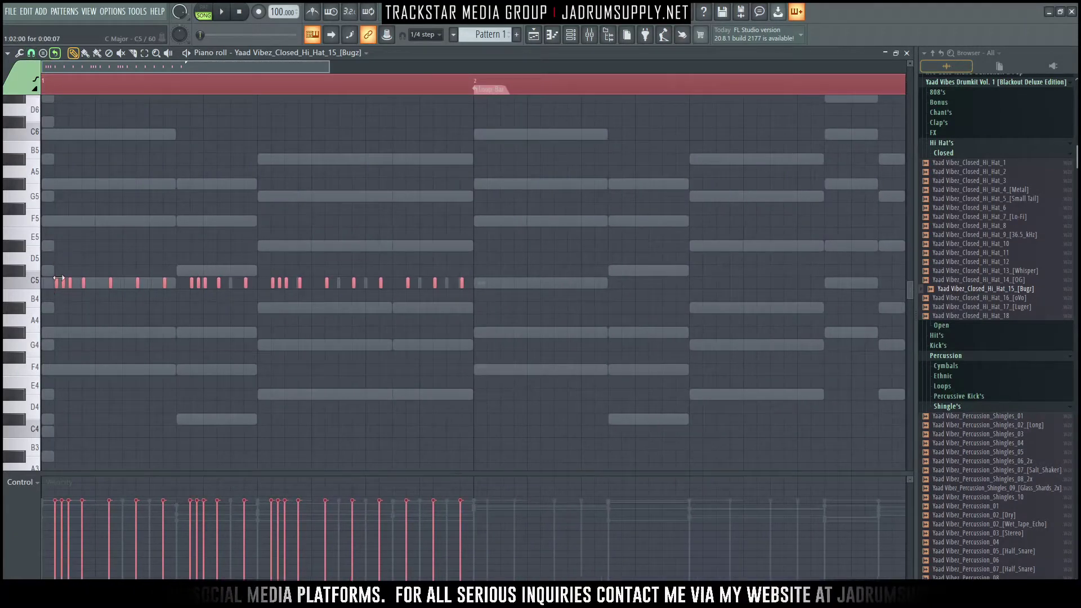
shift+drag(57, 285, 492, 293)
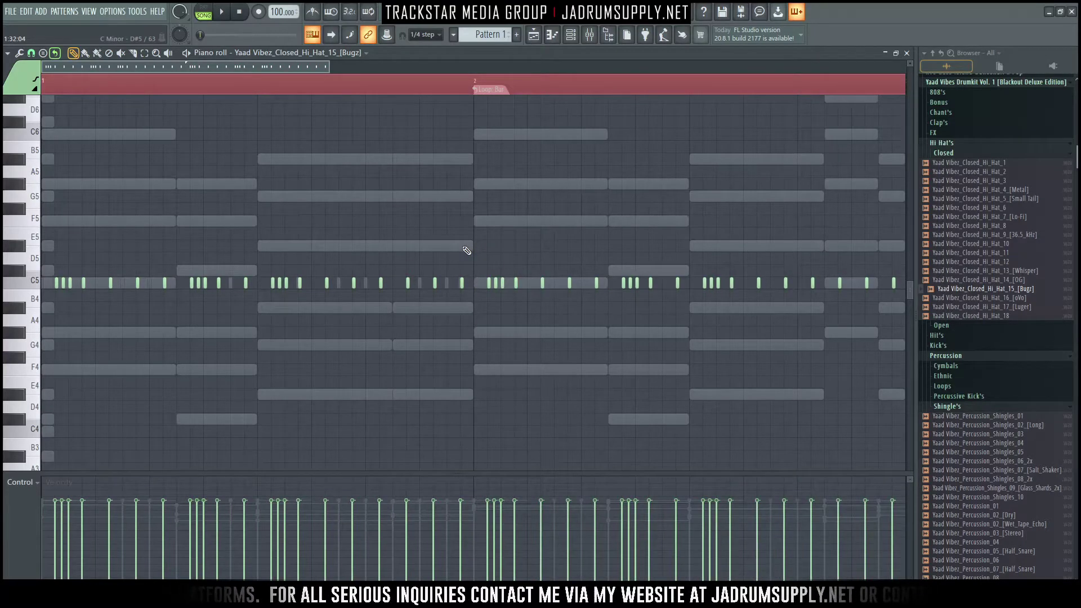
Step: Load Yaad Vibez_Snare_[90's] from the drumkit's Bonus Snare's folder into a new channel
scroll(466, 251, down, 2)
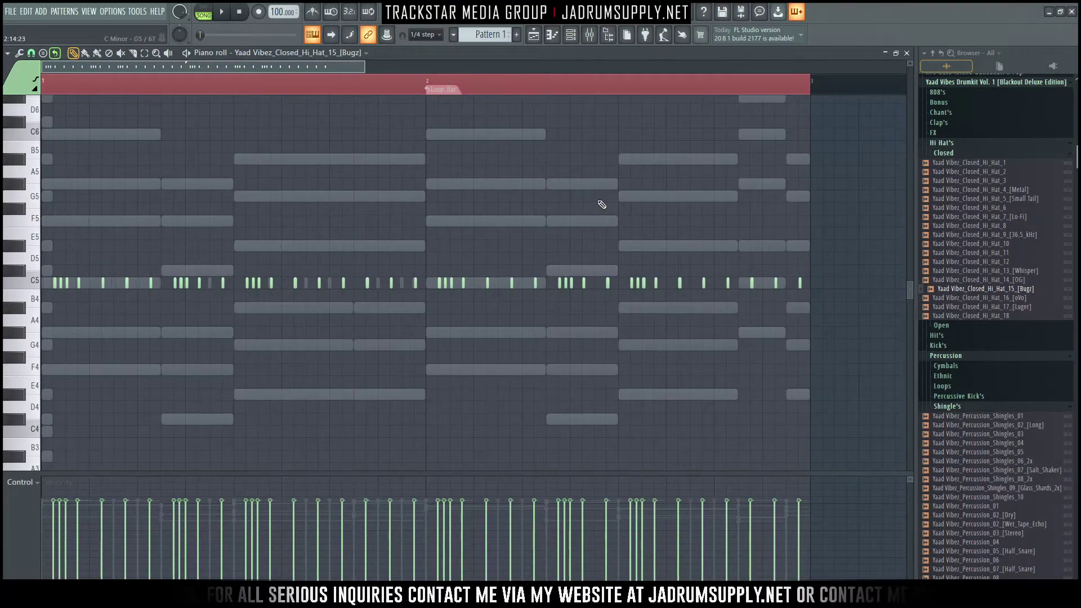
click(575, 37)
scroll(966, 254, up, 5)
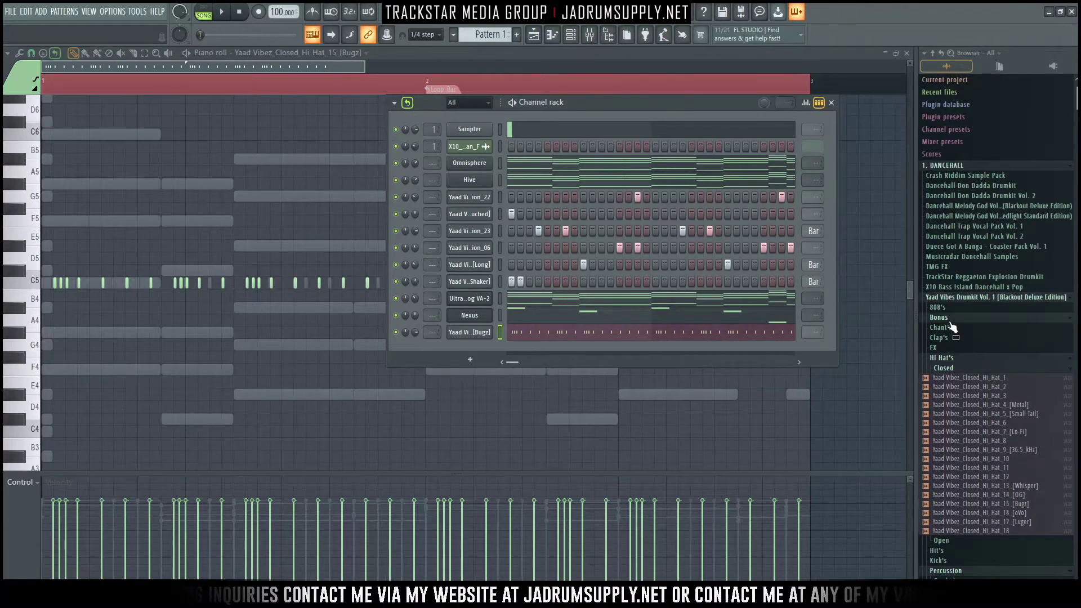
click(948, 320)
click(961, 367)
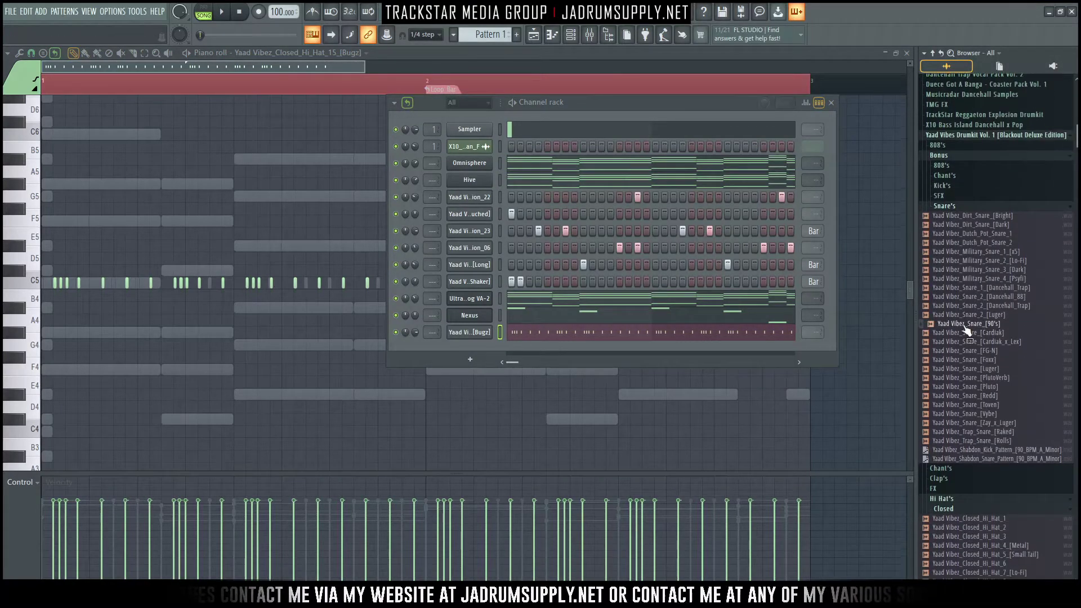
key(space)
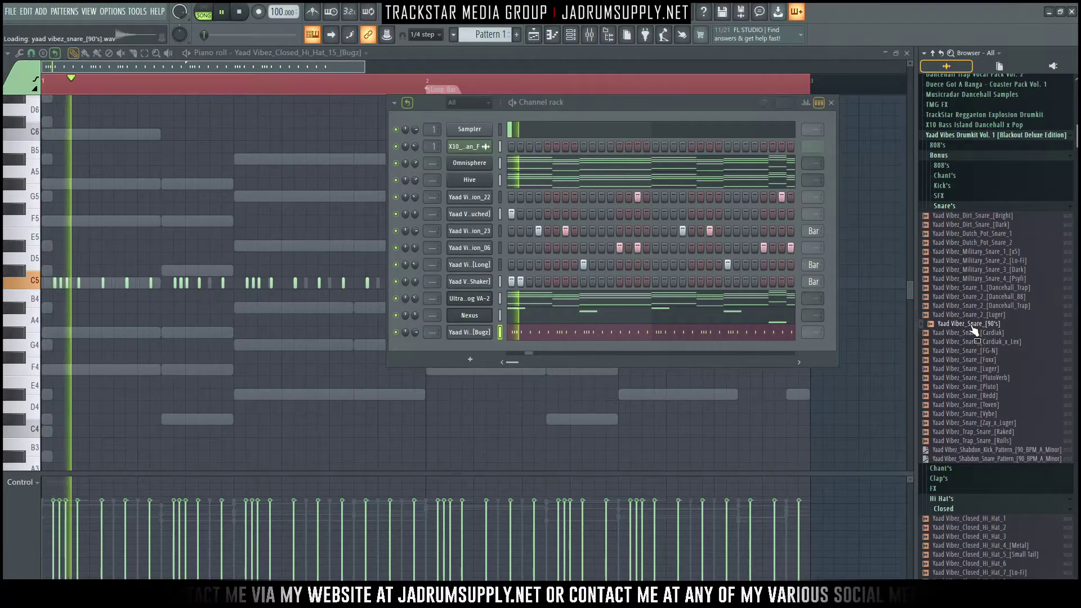
right_click(972, 331)
click(971, 332)
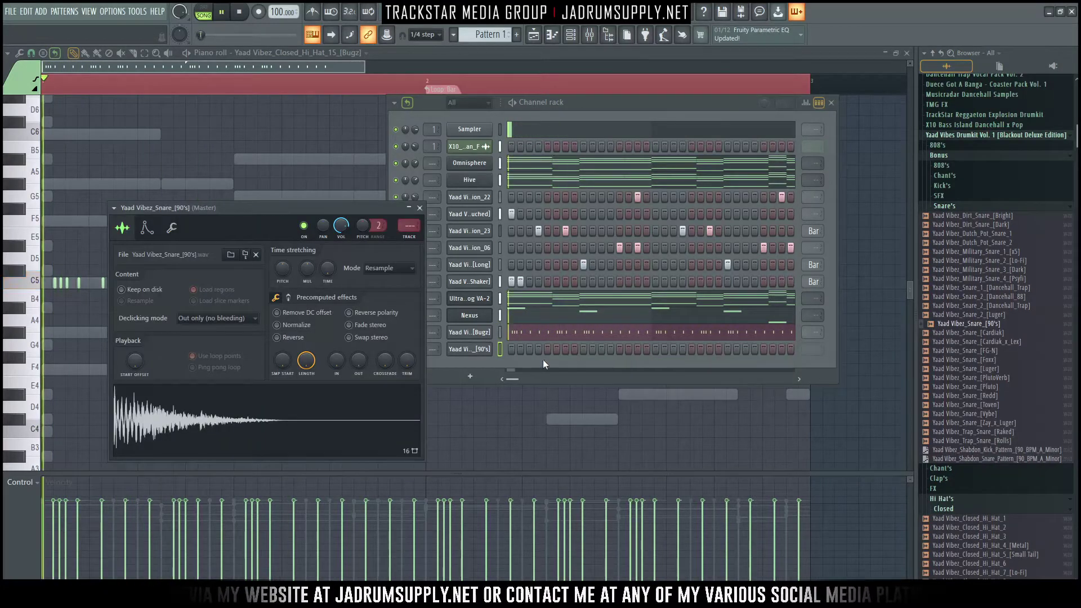
Step: Place hits for the [90's] snare on steps 13 and 29 and set its channel loop to Bar
click(620, 350)
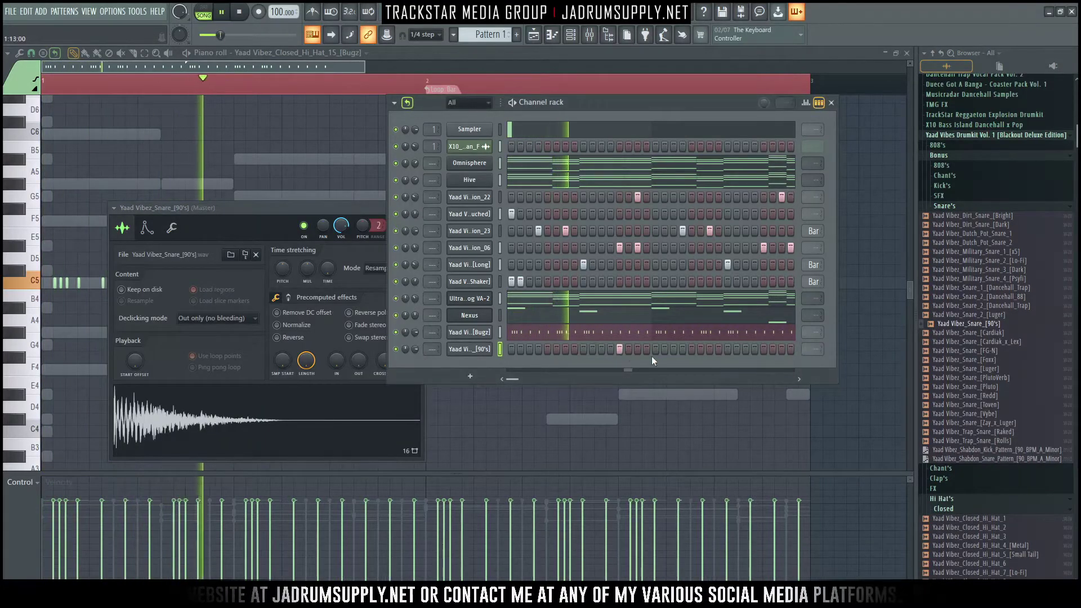
click(764, 352)
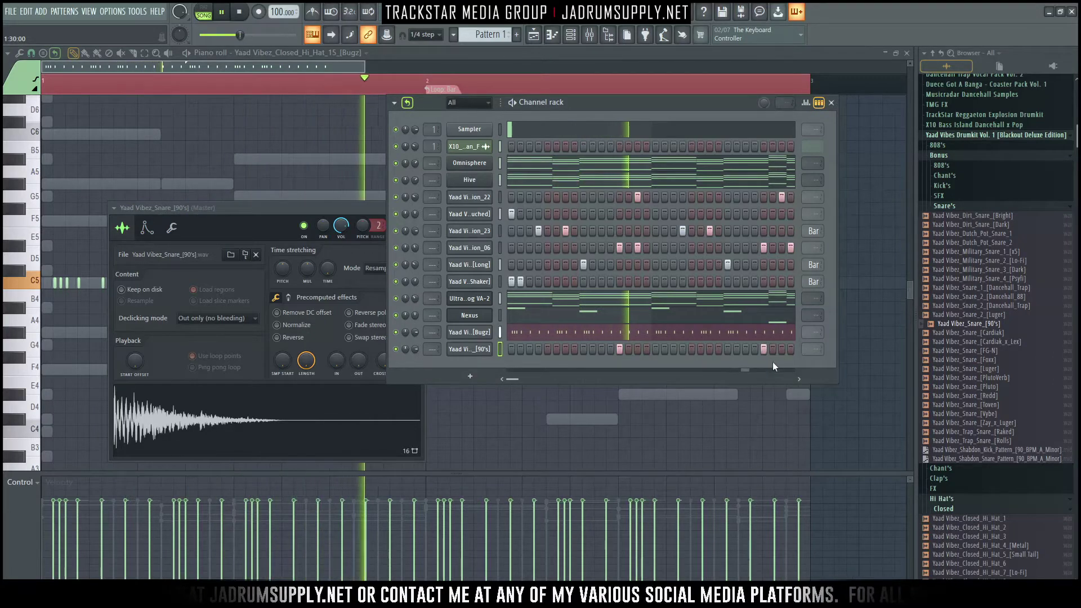
right_click(823, 349)
click(834, 405)
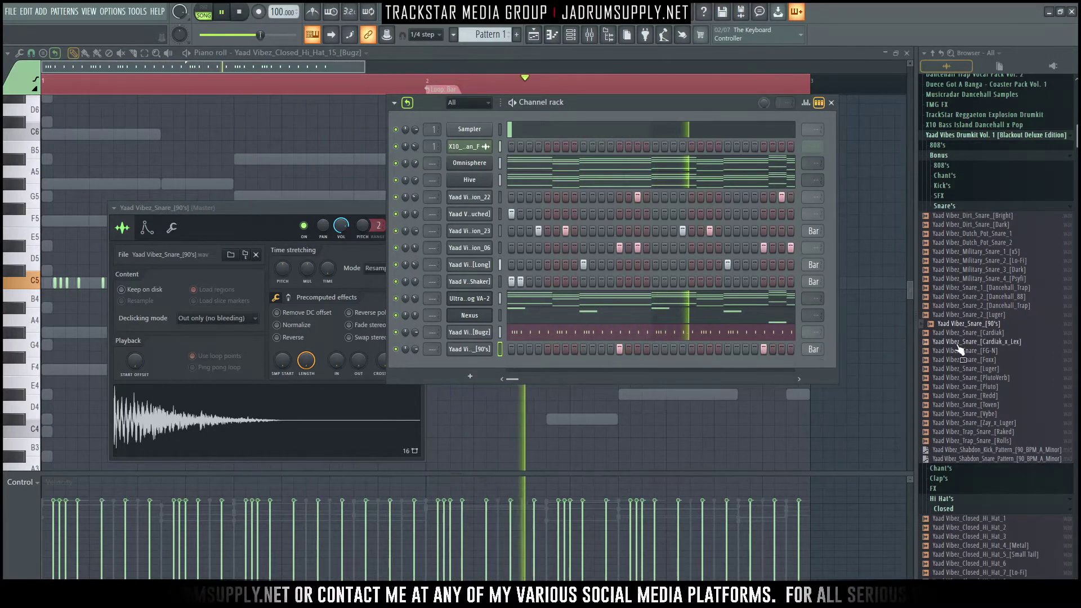
Step: Load the Yaad Vibez_Snare_[Cardiak_x_Lex] sample into a new channel
click(978, 334)
right_click(979, 342)
click(991, 356)
Step: Program the Cardiak_x_Lex snare with hits on steps 4, 8, 10, 20, 24, 26 and 27
click(539, 367)
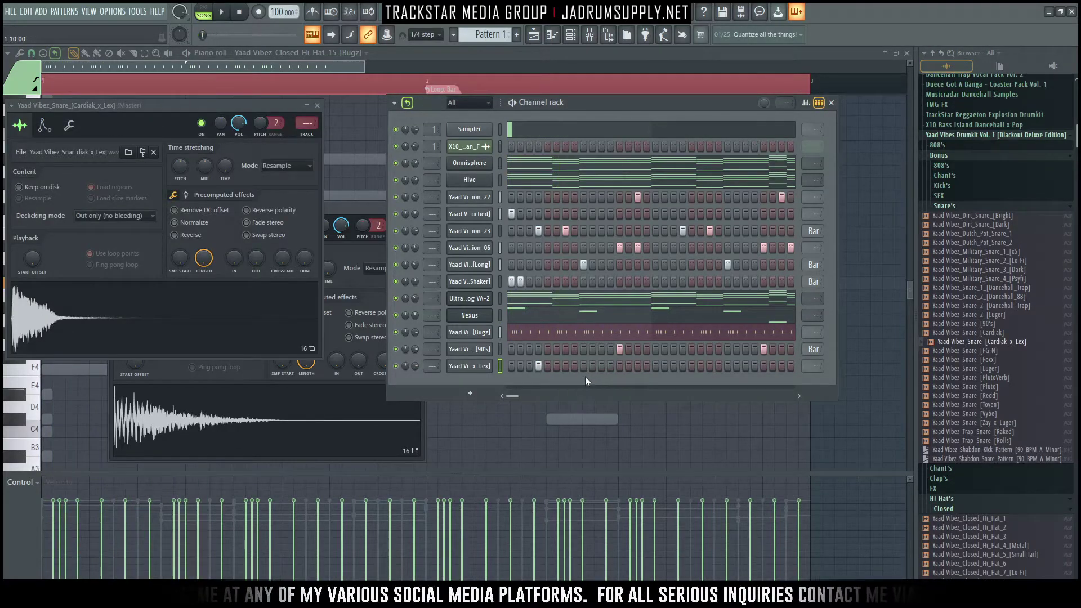
click(574, 366)
click(592, 367)
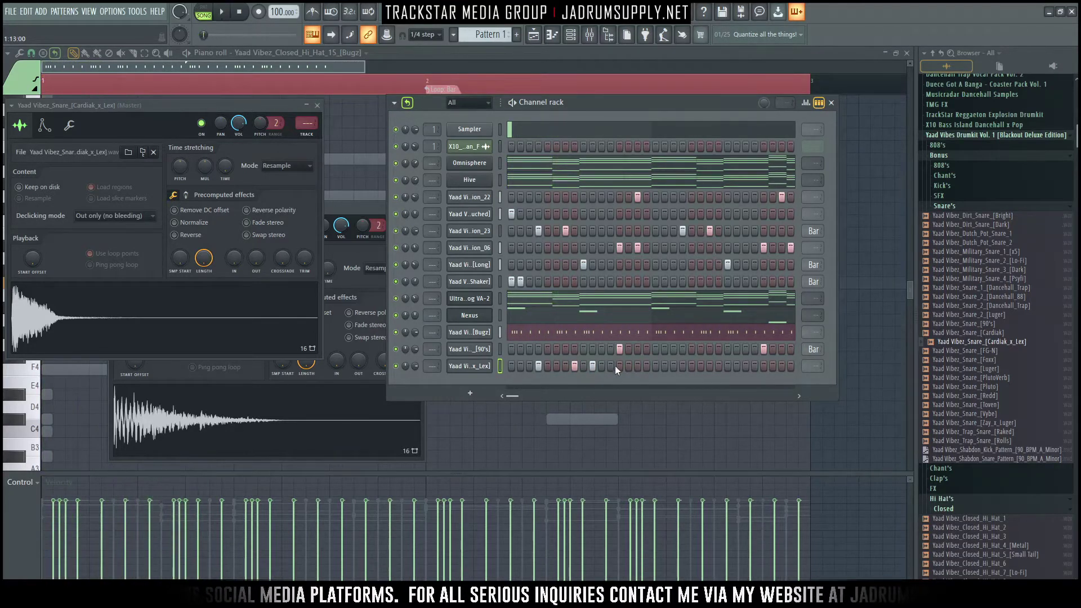
click(728, 367)
click(745, 367)
click(727, 368)
click(718, 367)
click(737, 367)
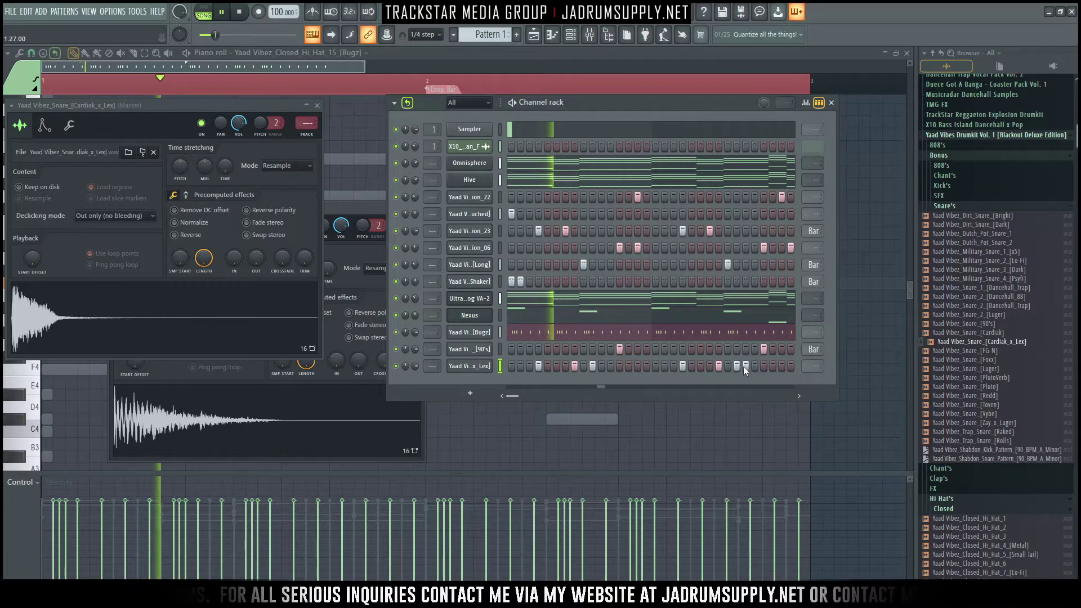
Step: Set the Cardiak_x_Lex snare channel's loop to Bar and remove its hit on step 26
click(815, 366)
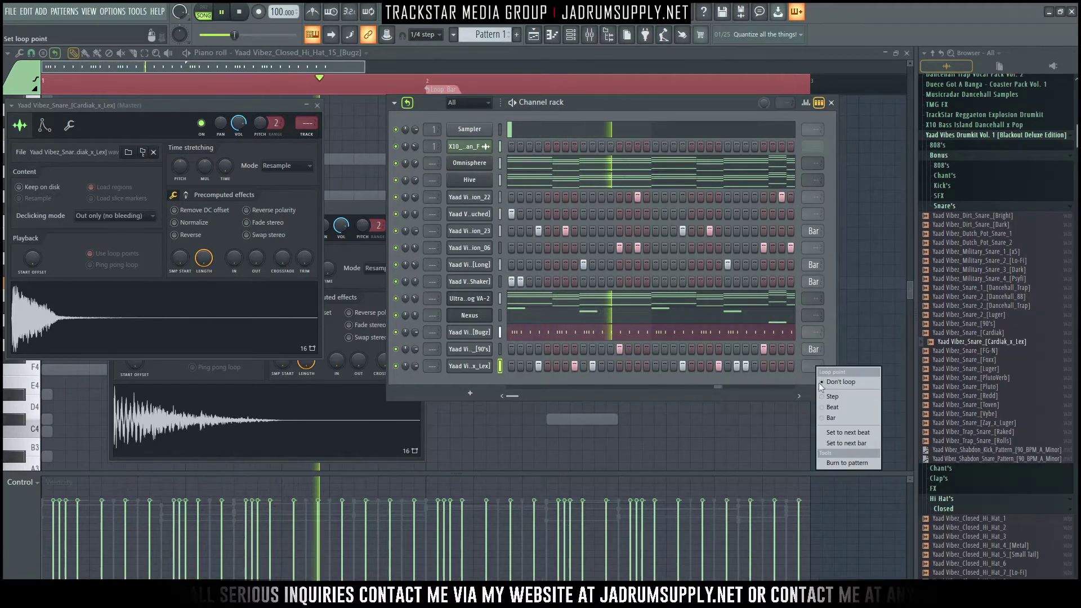
click(832, 418)
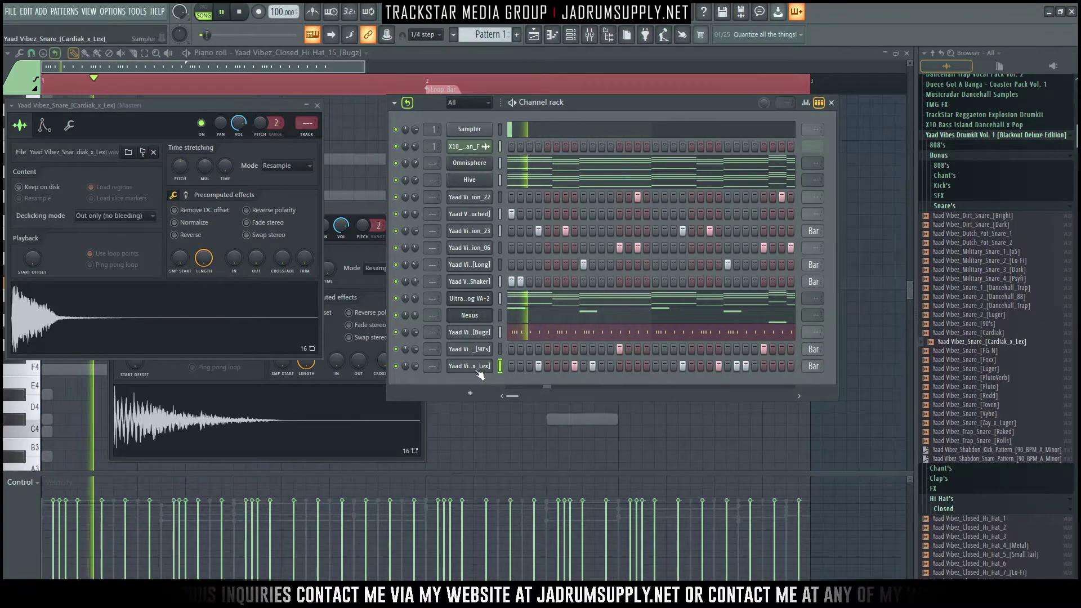
click(737, 366)
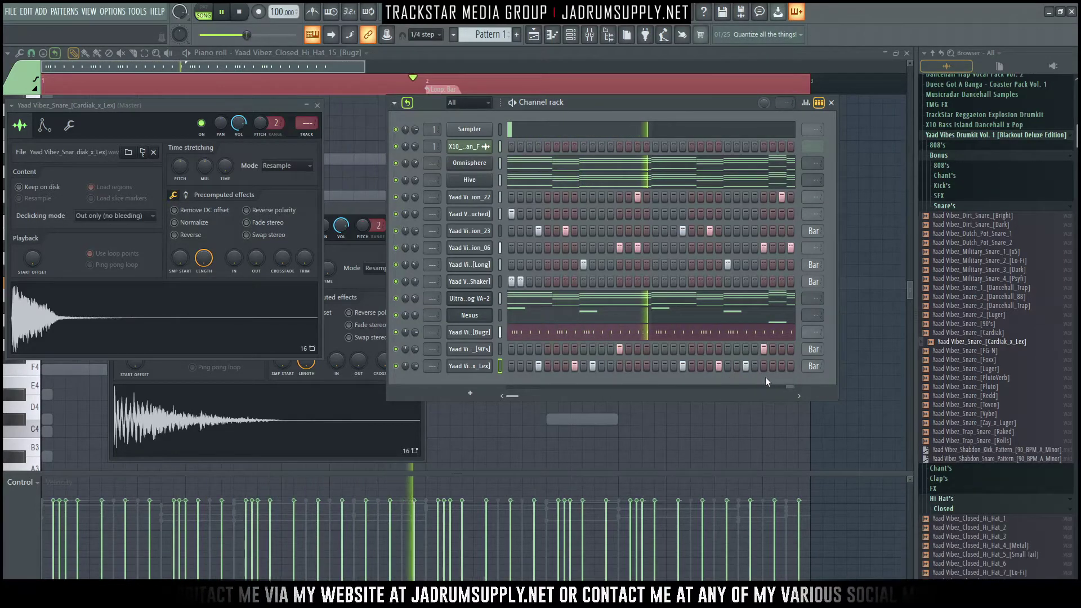
Step: Lengthen all Cardiak_x_Lex snare notes in the piano roll and duplicate them into bar 2
right_click(617, 369)
click(513, 365)
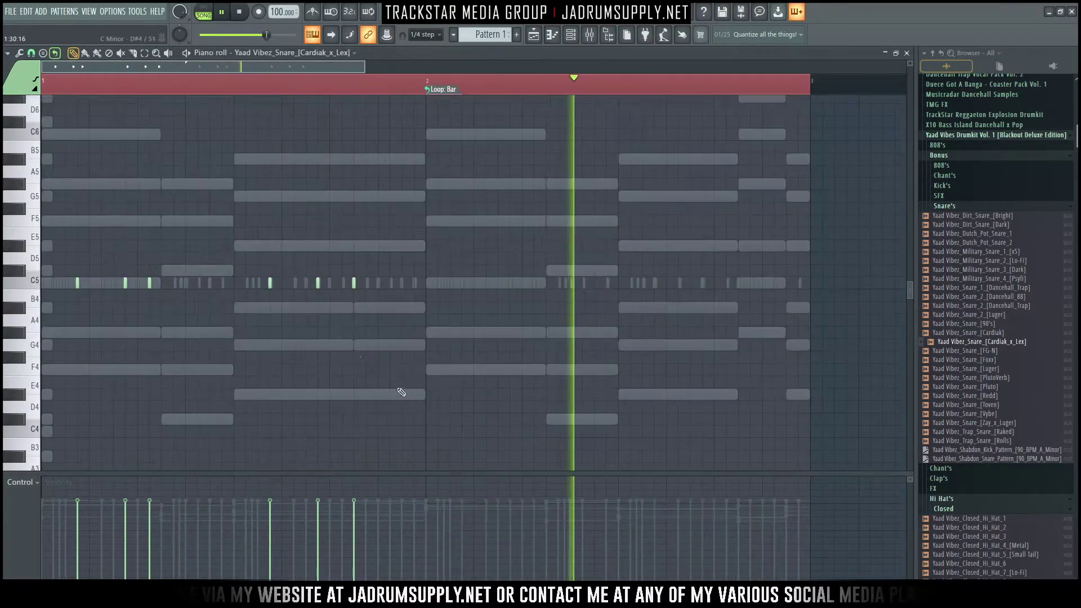
drag(489, 337, 205, 260)
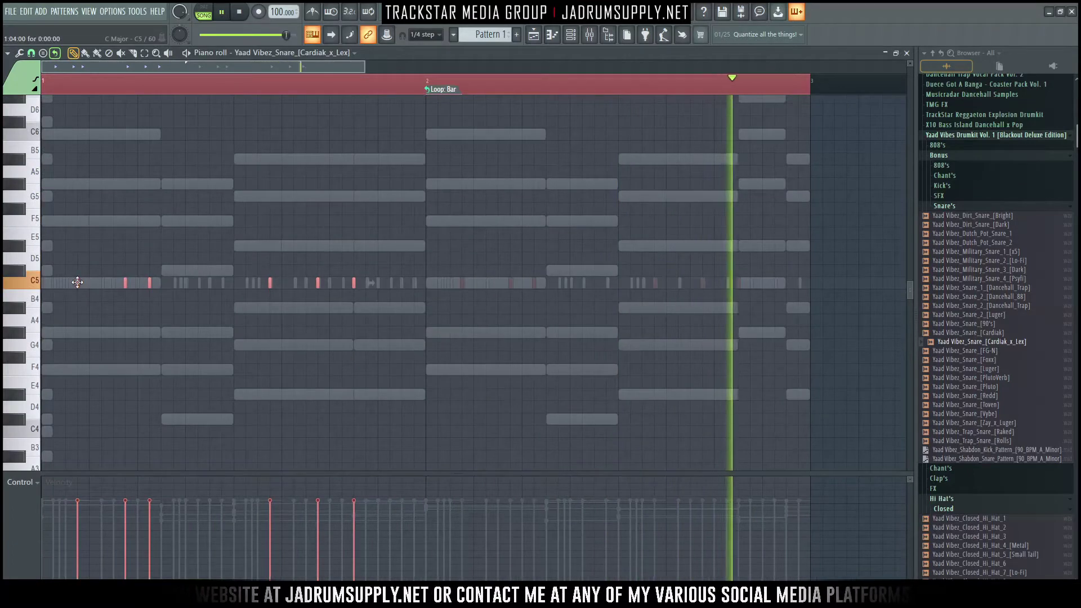
drag(80, 282, 86, 283)
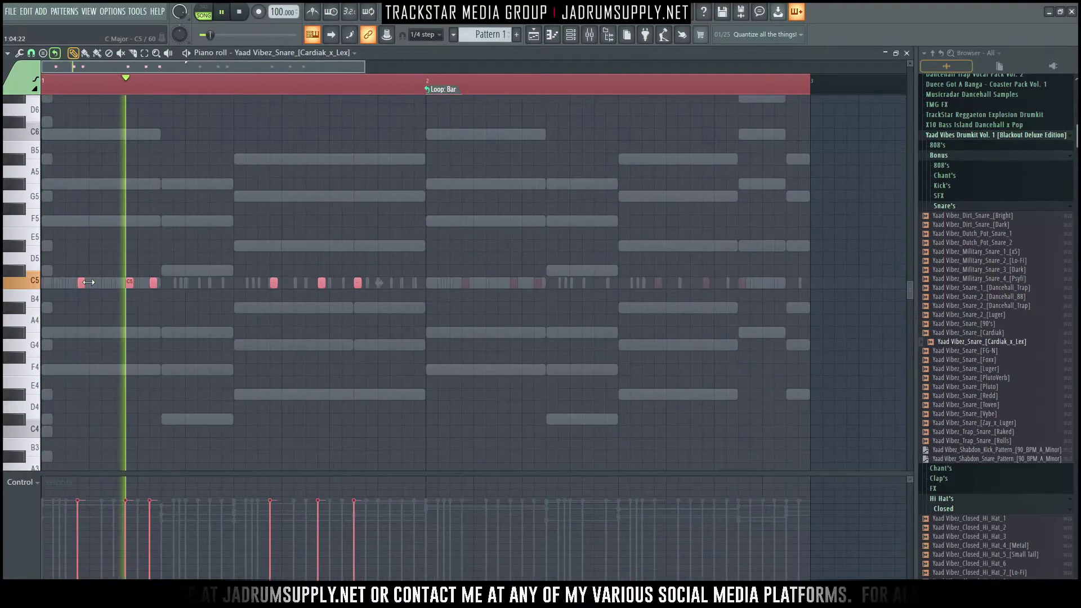
shift+drag(277, 282, 693, 283)
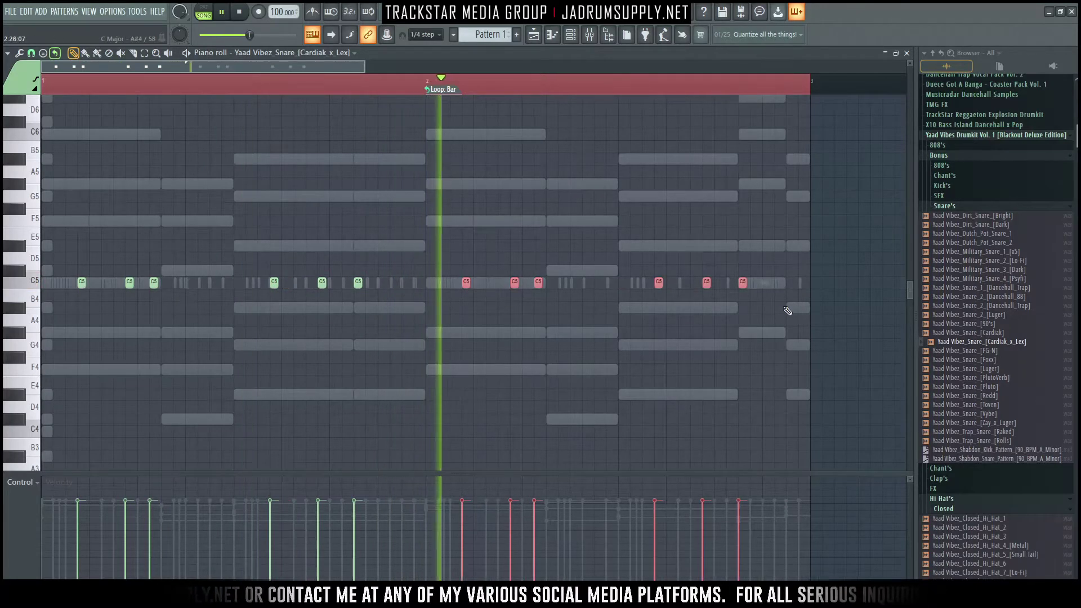
Step: Add two extra C5 snare notes at the end of bar 2 and disable the Loop: Bar marker
click(771, 292)
click(791, 281)
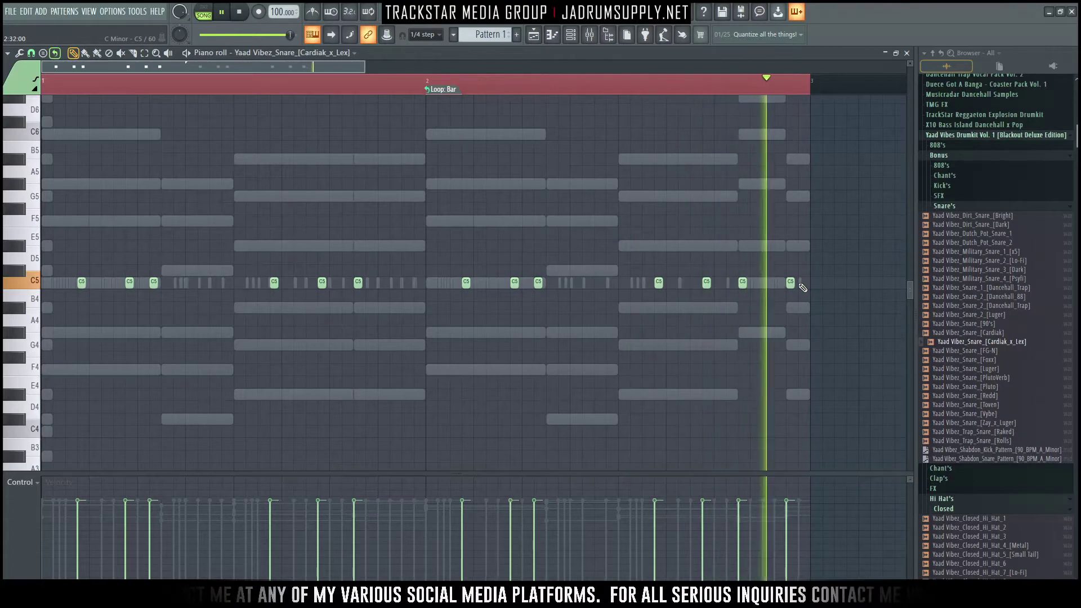
click(803, 282)
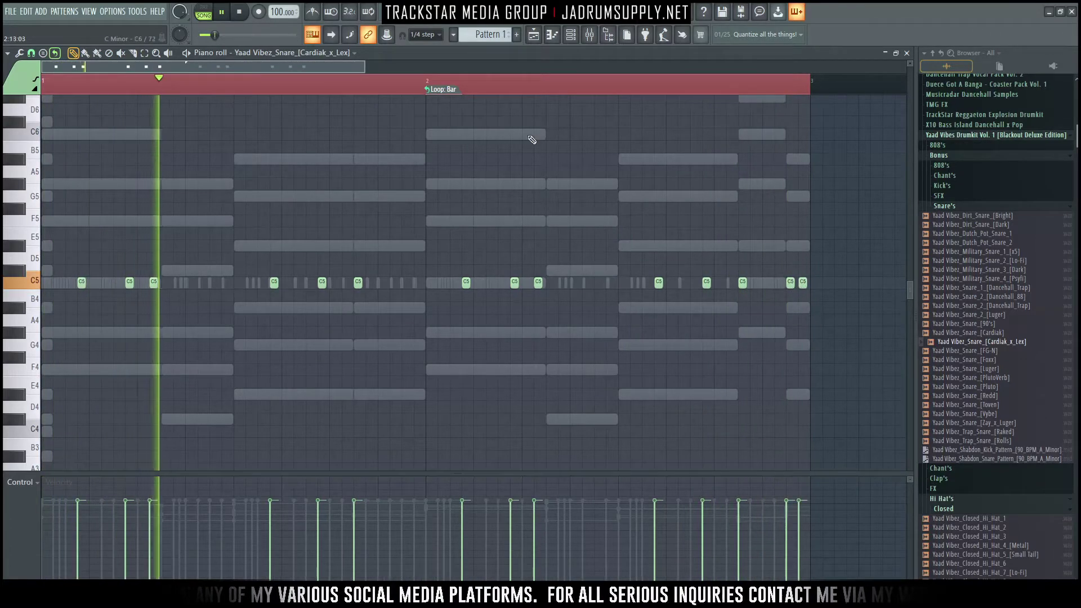
click(448, 93)
click(480, 114)
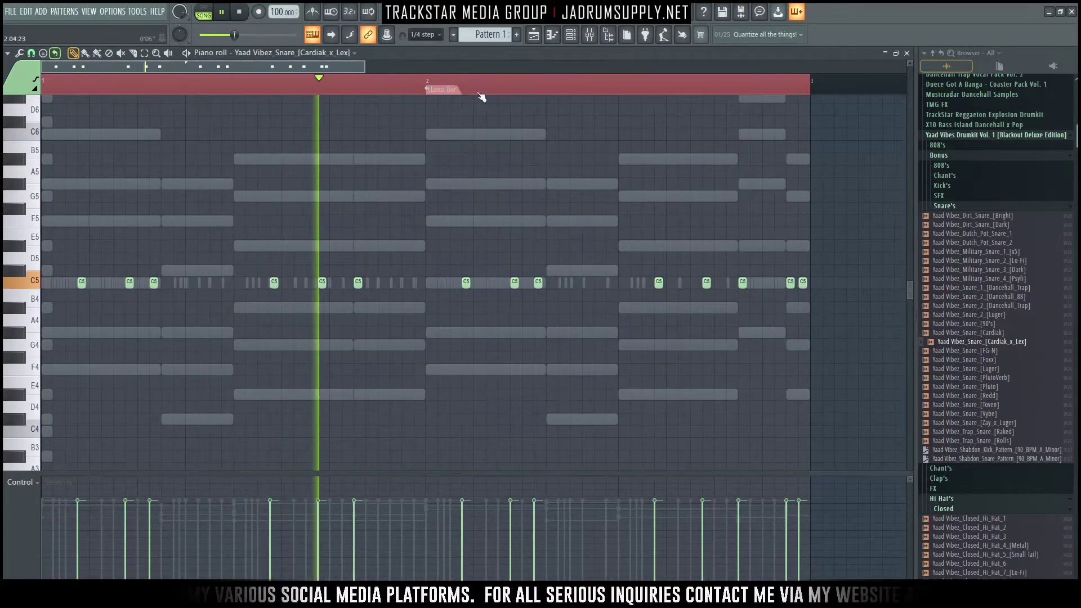
Step: Audition the Yaad Vibez_Snare_[Toven] sample alongside the channel rack and close the Snare's folder
click(569, 35)
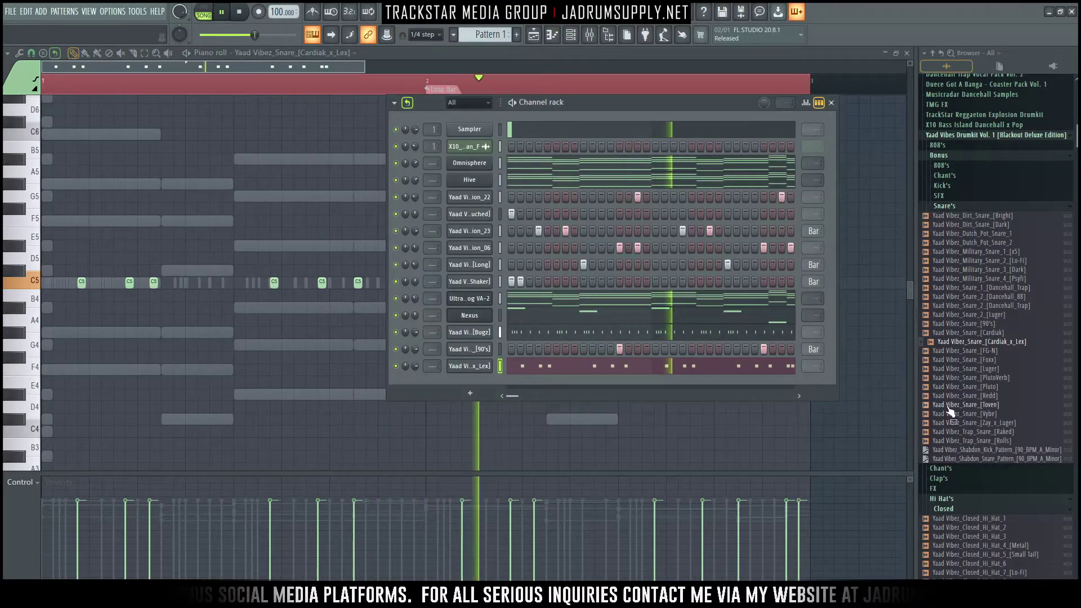
click(987, 406)
right_click(992, 404)
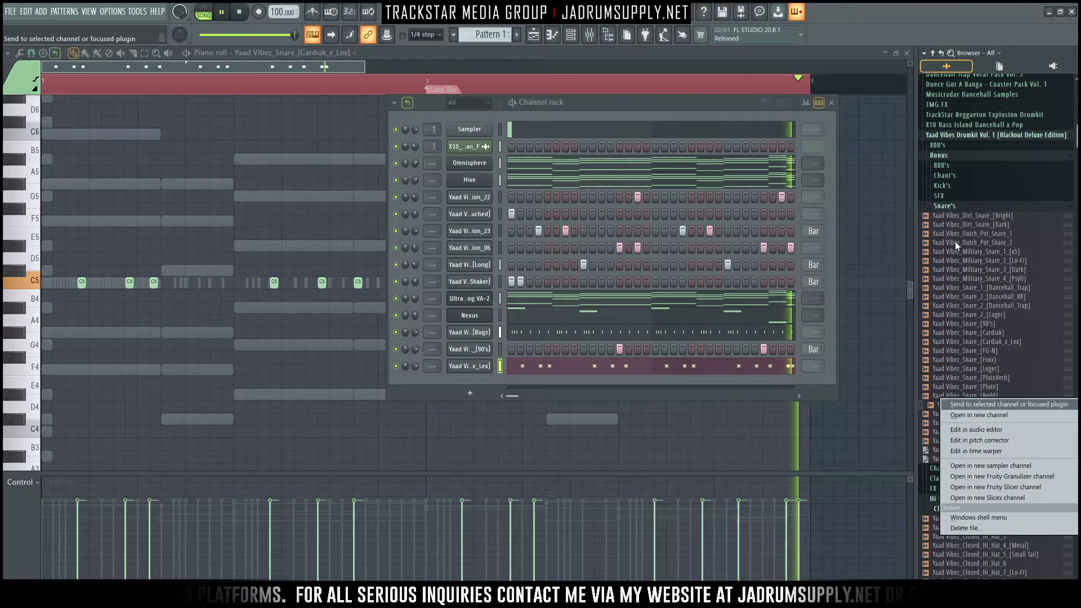
click(950, 207)
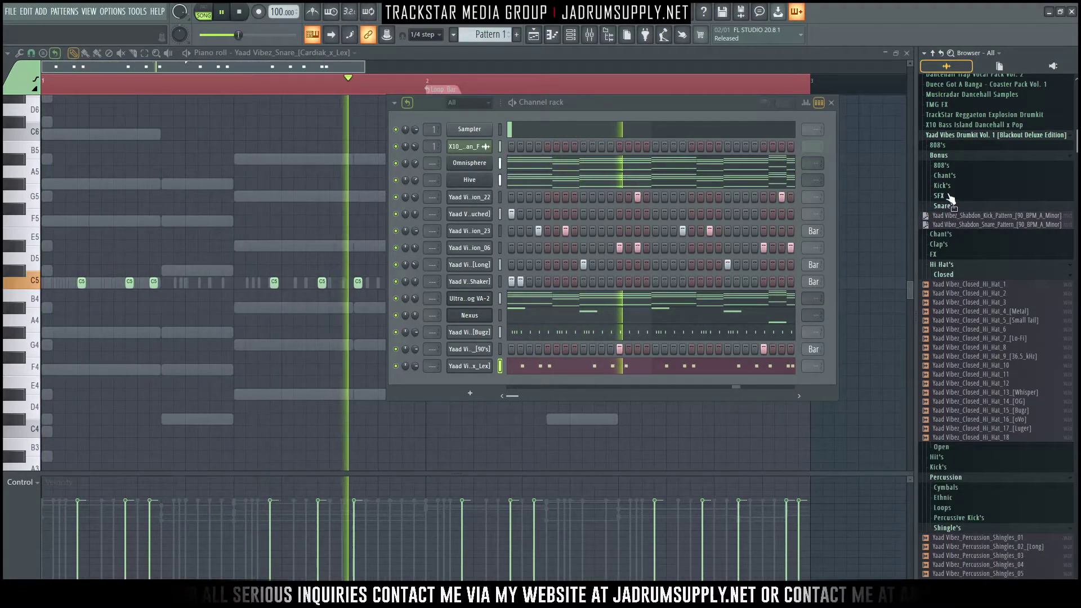
Step: Load Yaad Vibez_Clap_8_[Long] from the drumkit's Clap's folder into a new channel
scroll(972, 326, down, 6)
scroll(971, 327, down, 8)
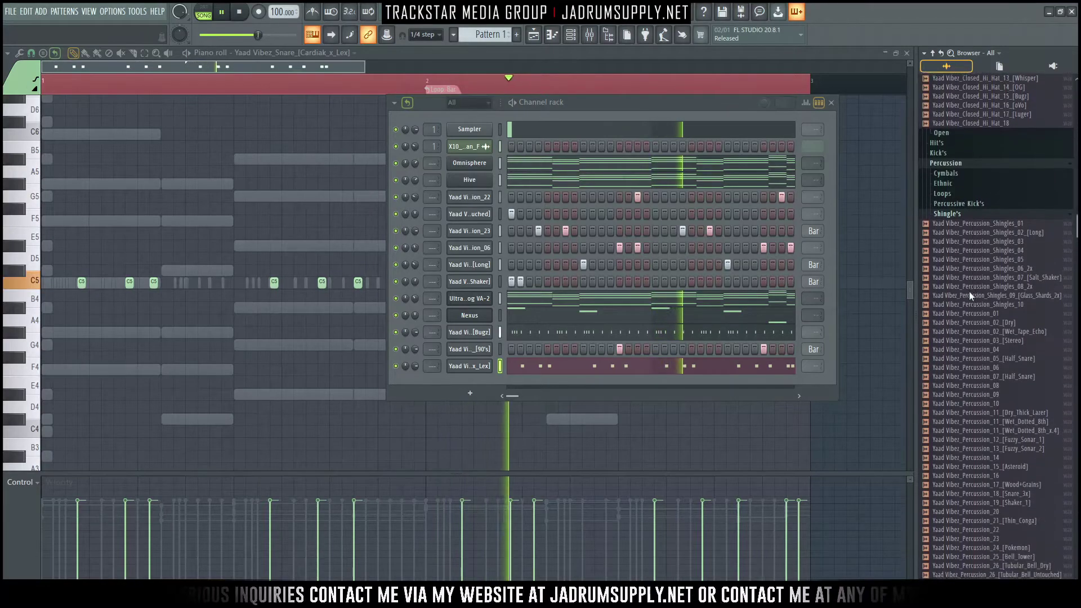
scroll(977, 385, up, 15)
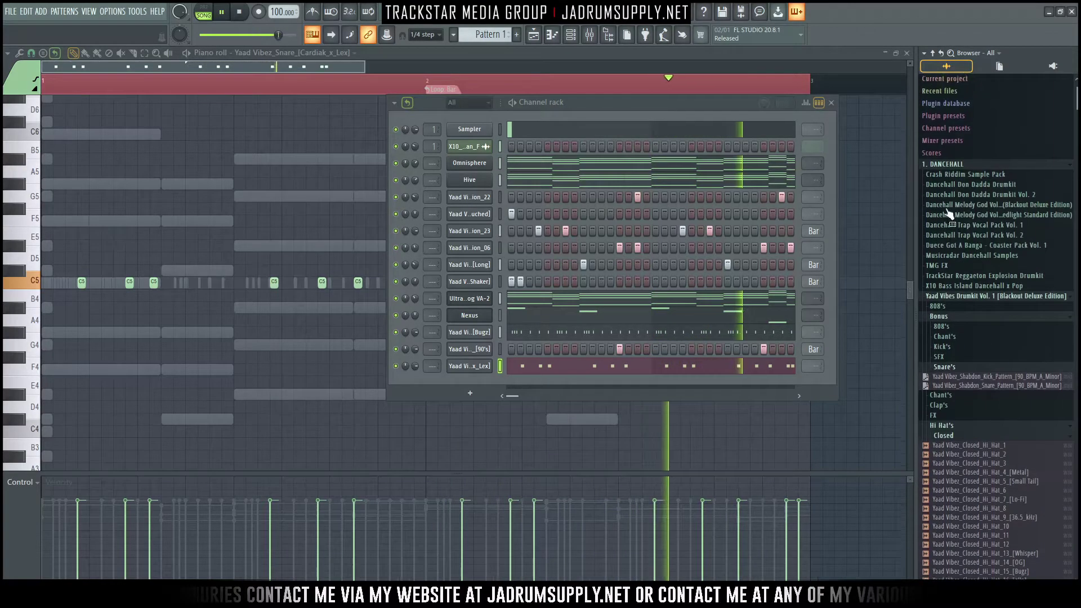
click(939, 406)
scroll(955, 360, down, 5)
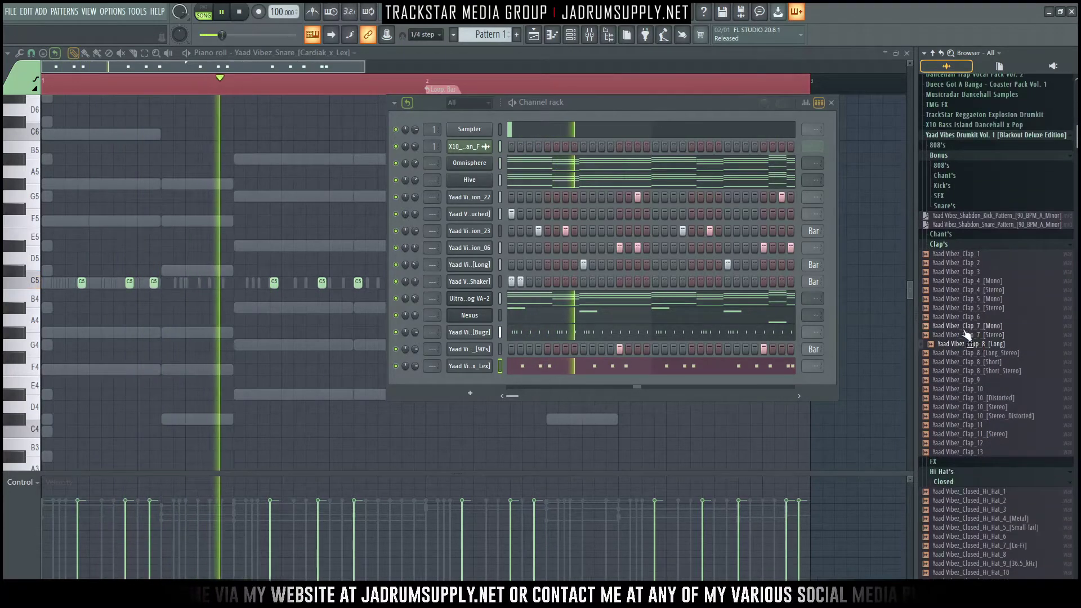
right_click(954, 350)
click(972, 345)
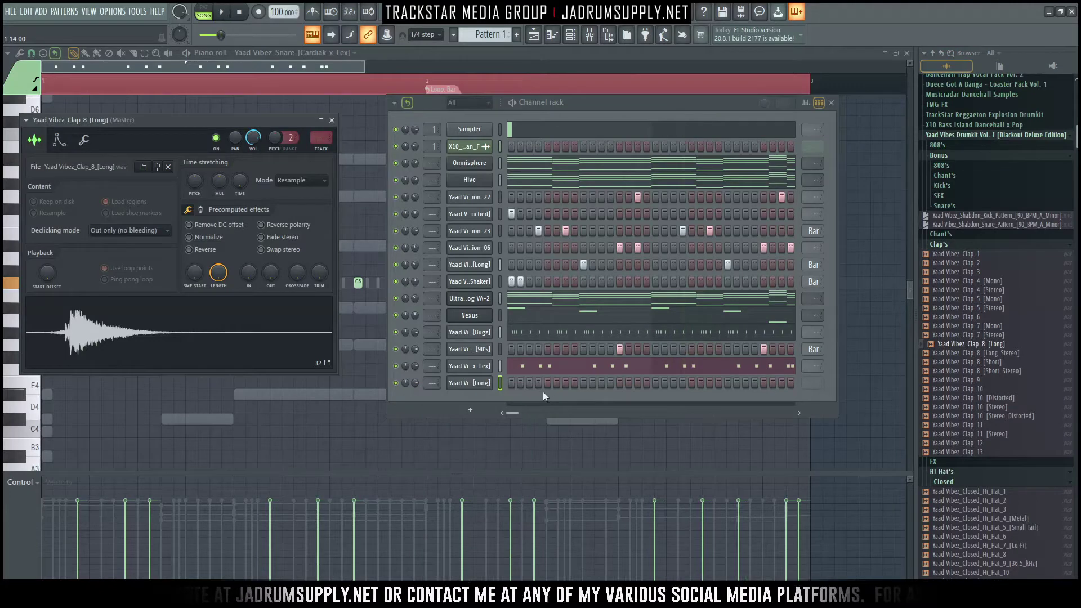
Step: Try the Clap_8_[Long] hit on different steps between 10 and 13, leaving a single hit on step 11
click(605, 384)
click(611, 384)
click(603, 384)
click(620, 384)
click(621, 384)
click(601, 384)
click(611, 384)
click(592, 384)
click(601, 384)
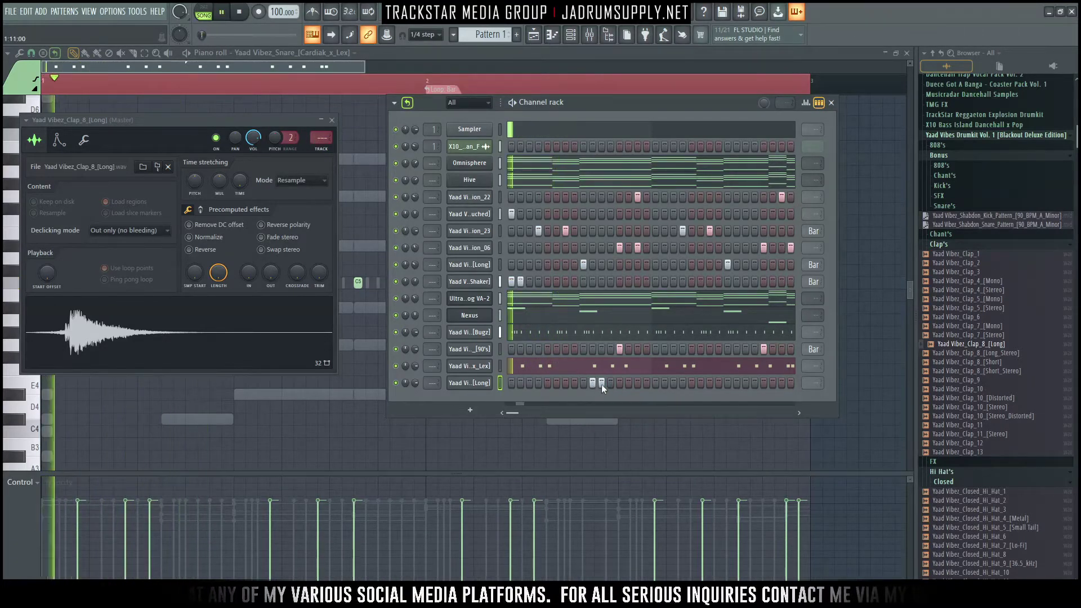
key(space)
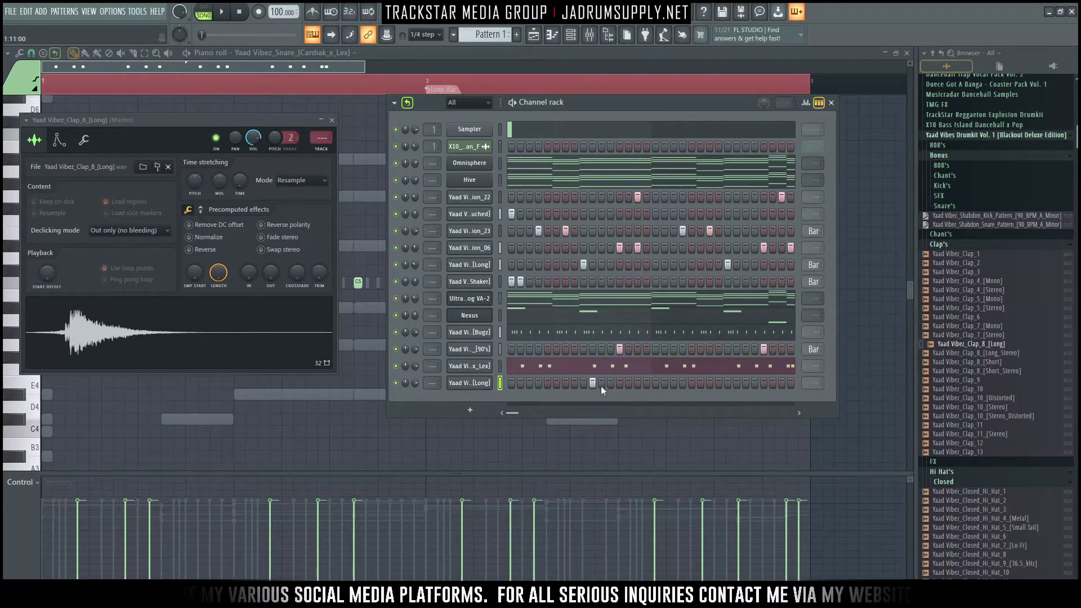
click(601, 384)
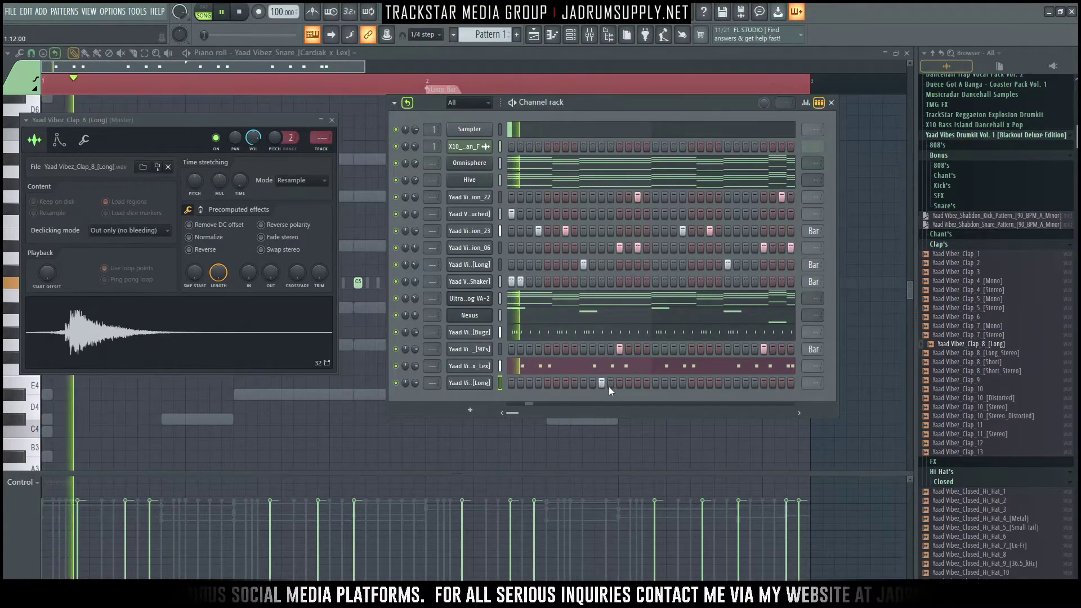
Step: Increase the sample start offset of Clap_8_[Long] slightly
scroll(189, 279, up, 3)
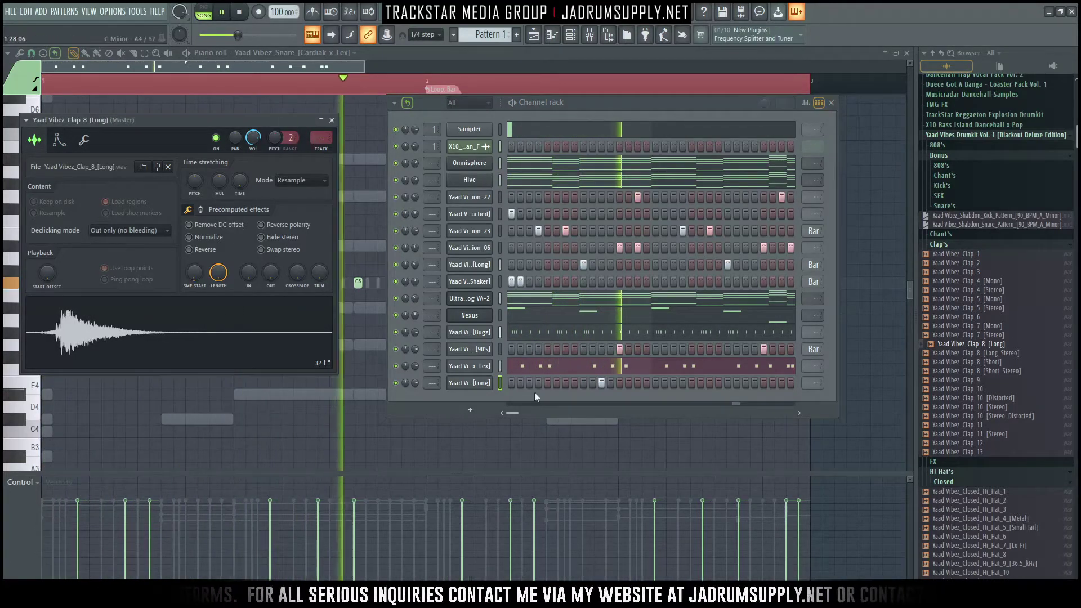
Step: Add a second Clap_8_[Long] hit on step 27 and set its channel loop to Bar
click(746, 383)
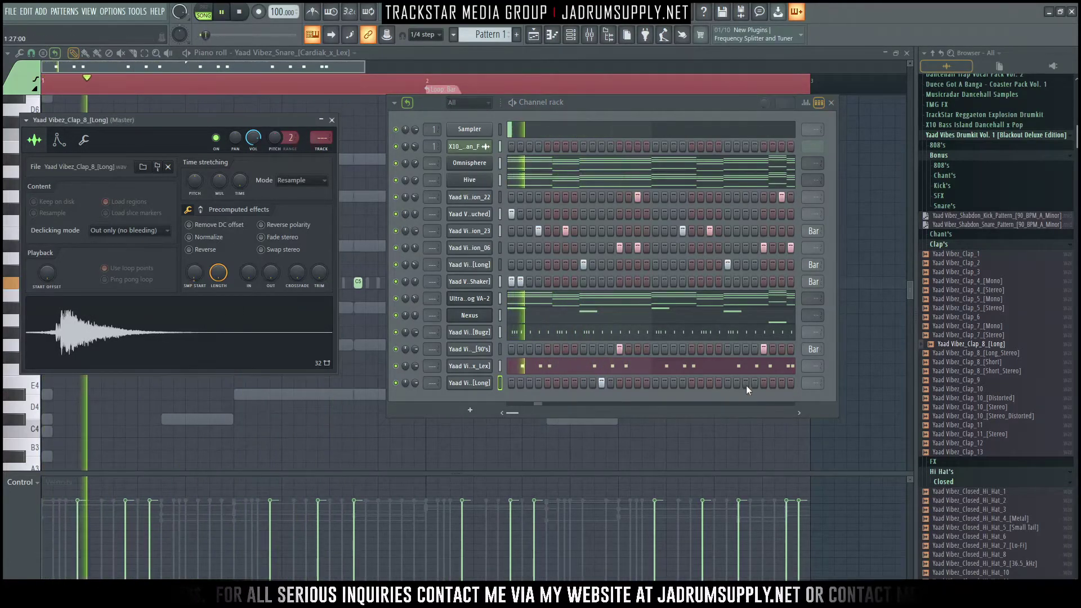
click(813, 383)
click(824, 438)
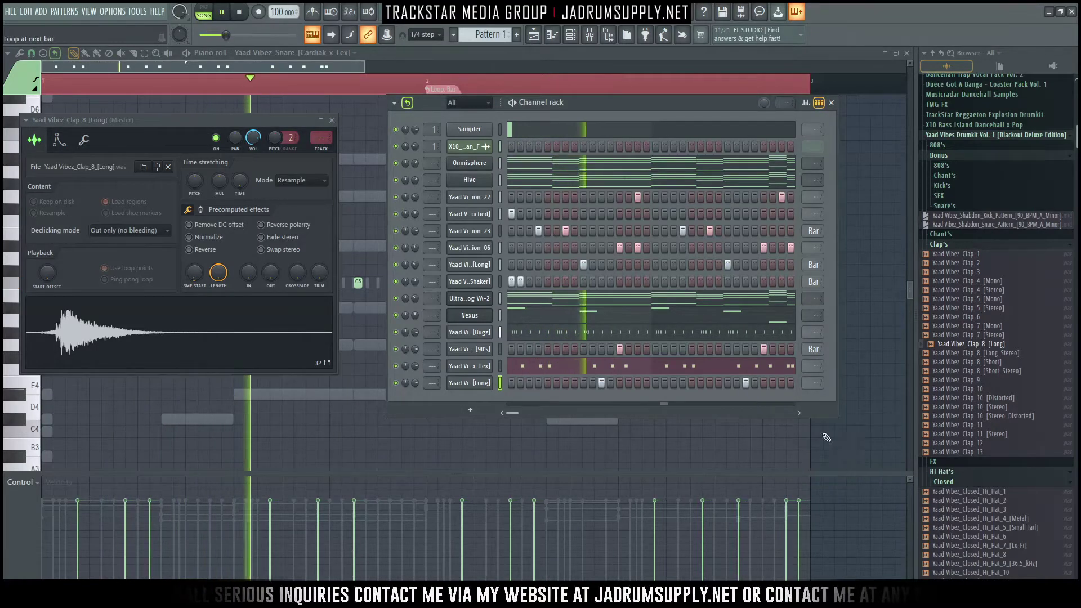
Step: Return the clap's sample start offset to 0 %
click(194, 277)
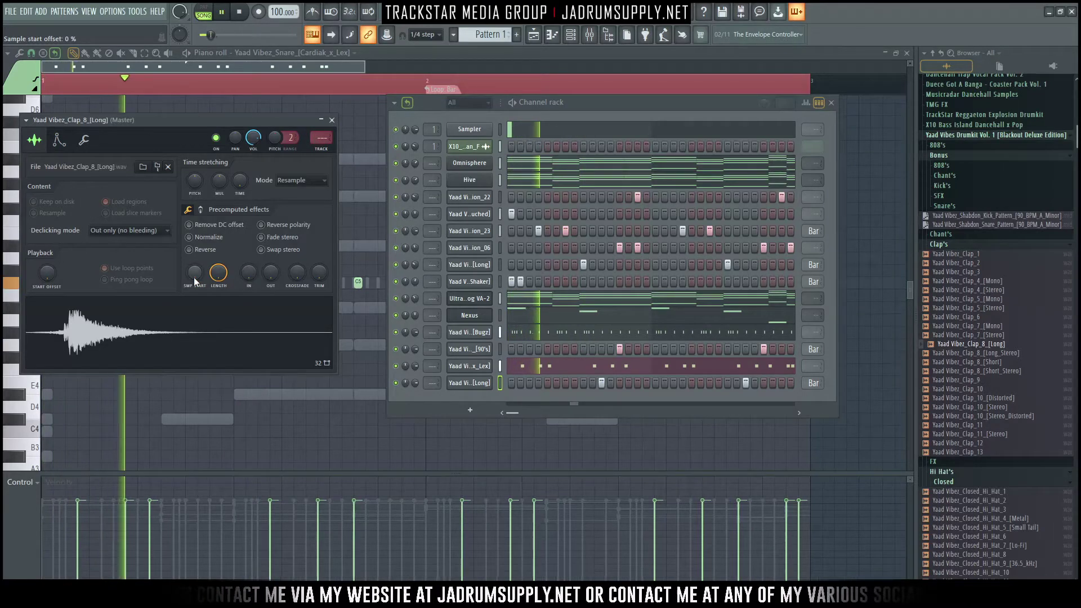
Step: Test a slight sample start offset on Clap_8_[Long], return it to 0 %, and normalize the sample
scroll(194, 281, up, 1)
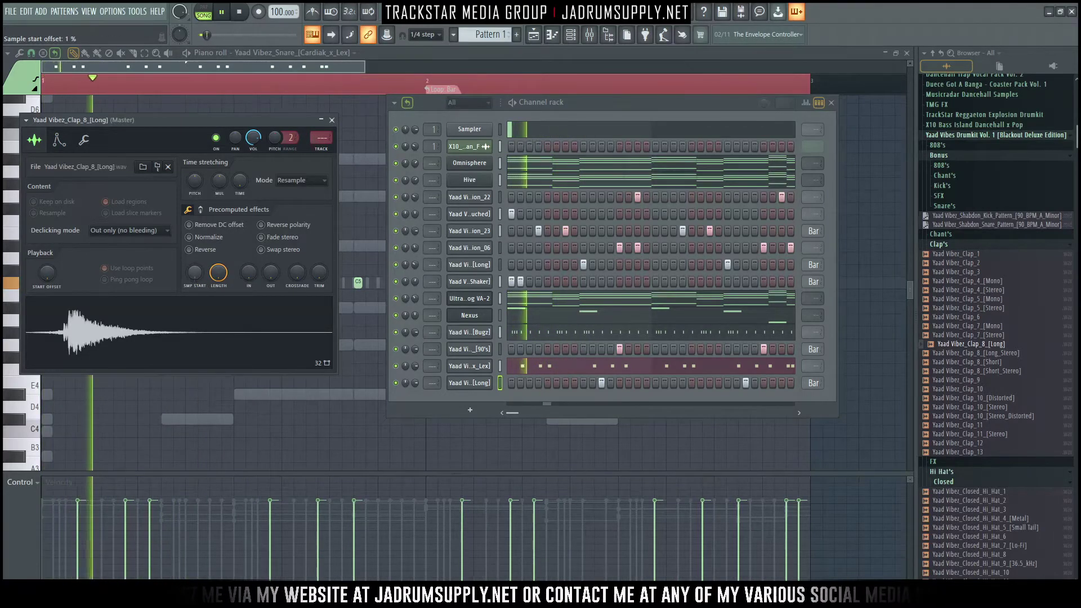
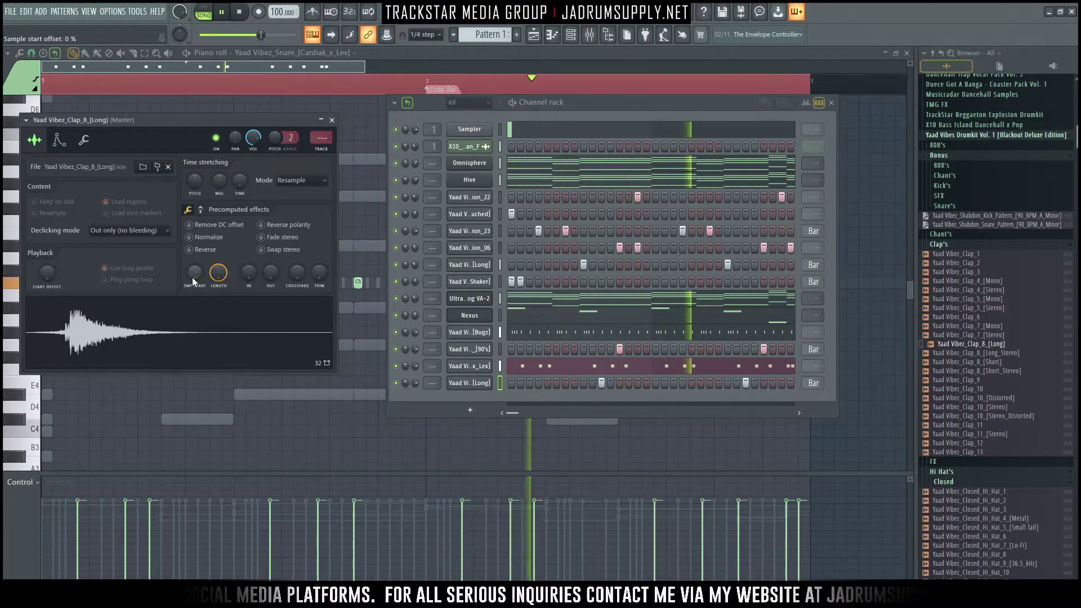
click(206, 239)
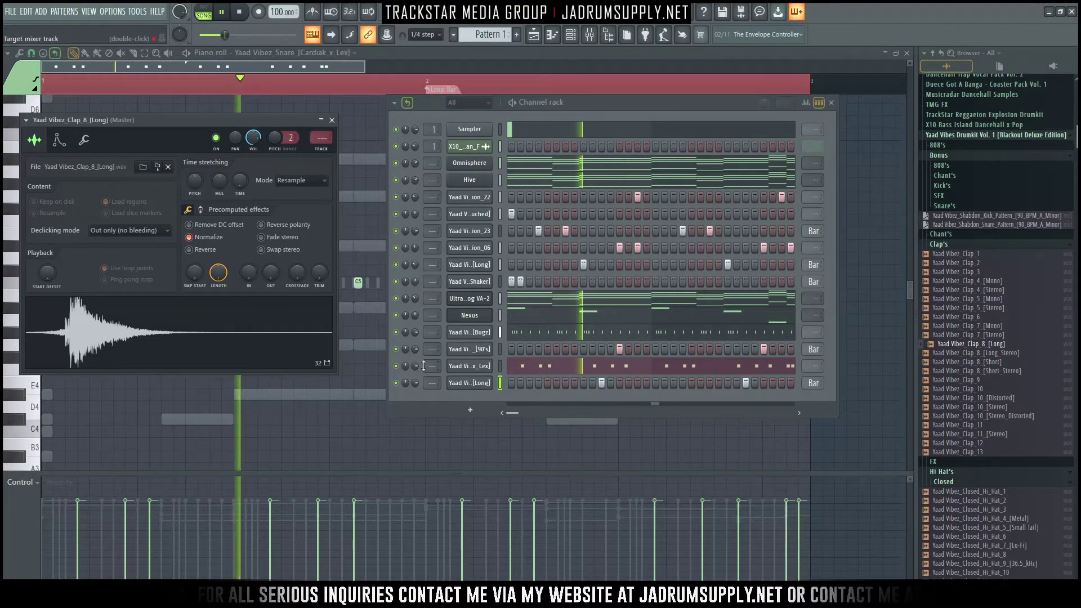
Step: Solo Clap_8_[Long] together with Snare_[90's] and open the clap's notes in the piano roll
ctrl+click(396, 384)
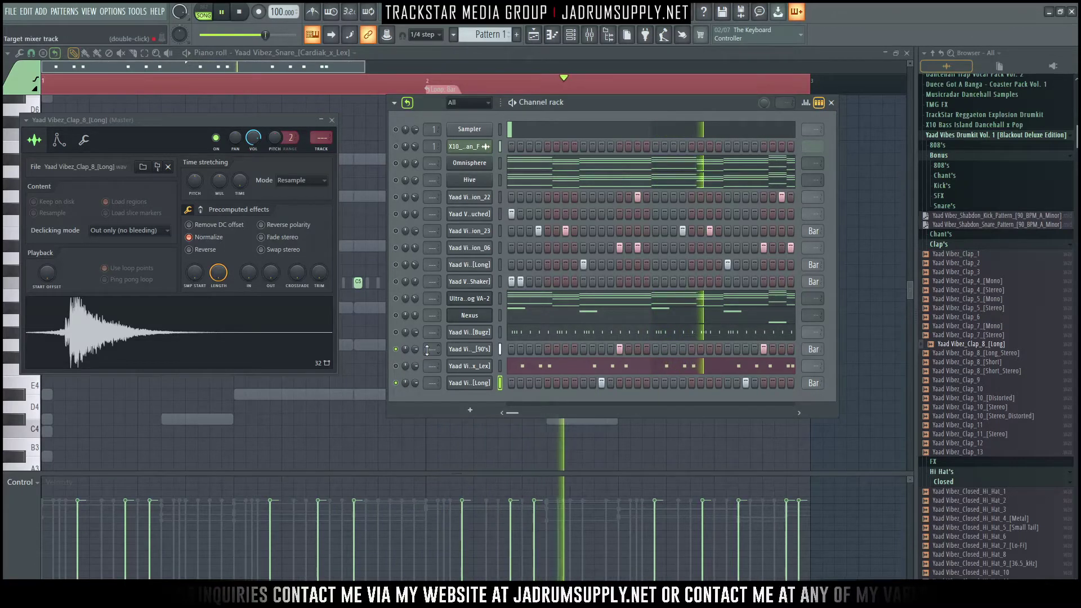
right_click(483, 388)
click(518, 381)
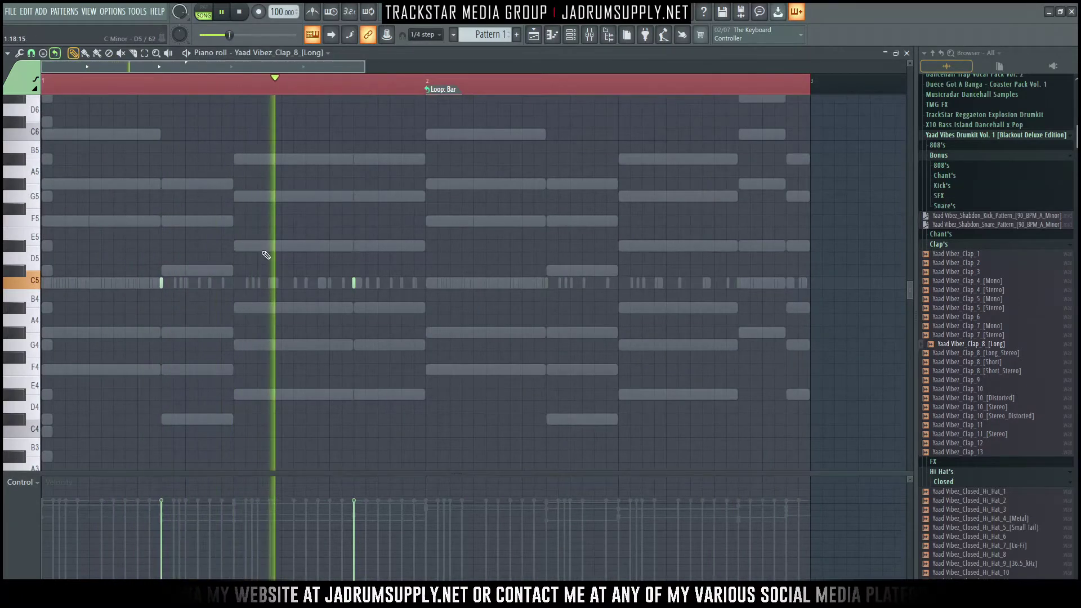
Step: Normalize the Snare_[90's] sample
click(553, 34)
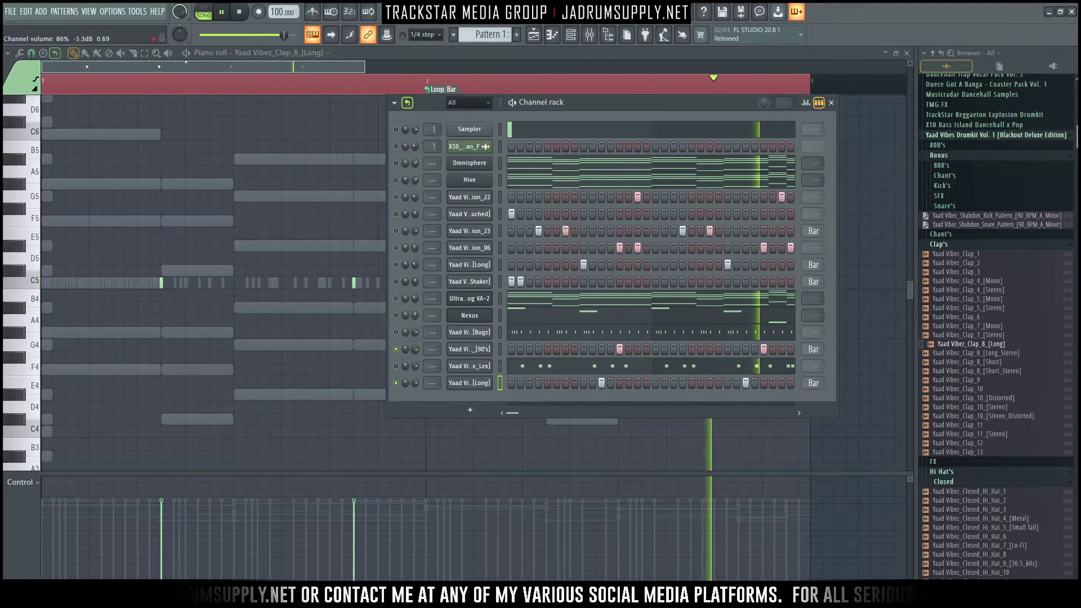
click(469, 349)
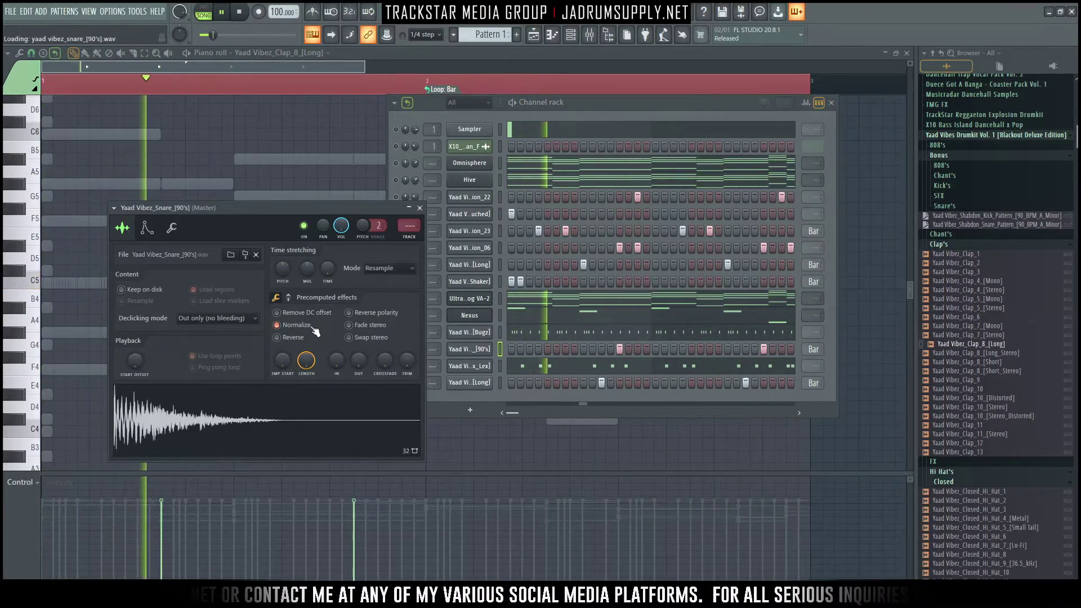
click(419, 208)
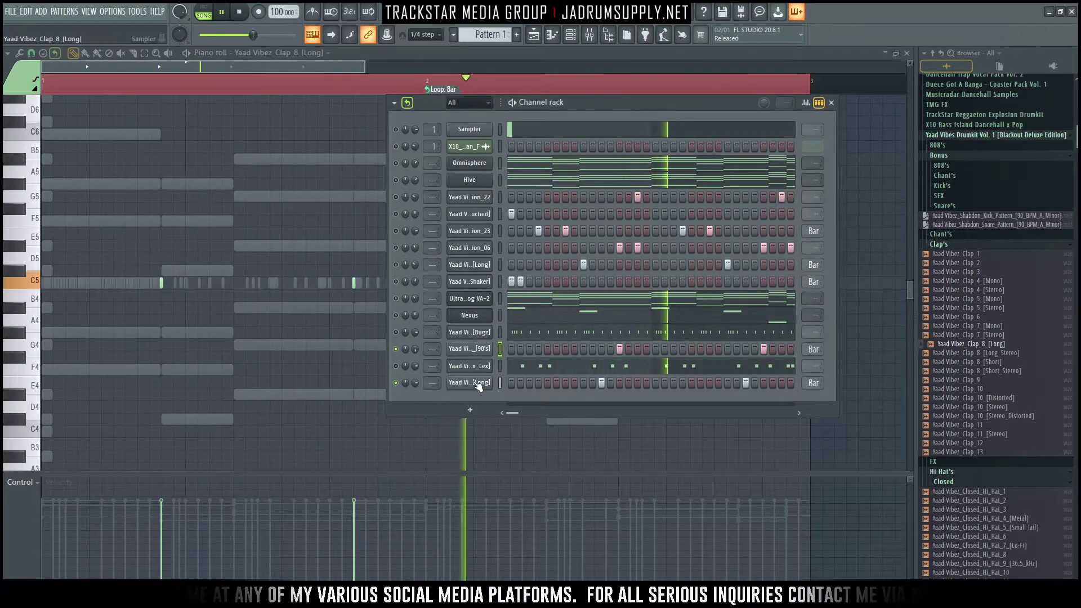
Step: Shift both Clap_8_[Long] notes slightly later off the grid in the piano roll
key(F6)
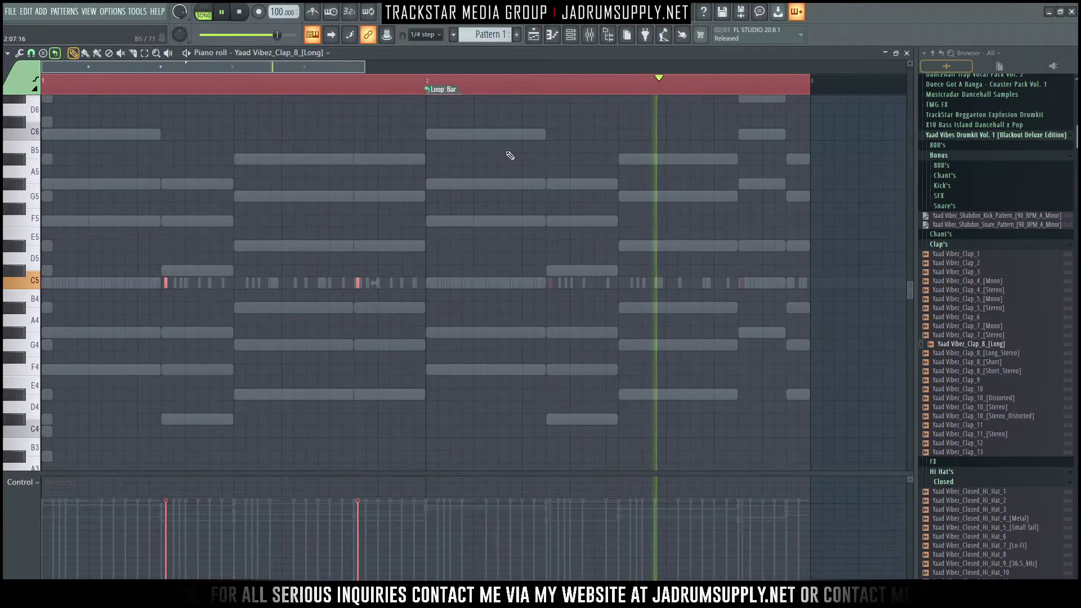
key(space)
right_click(456, 92)
key(Escape)
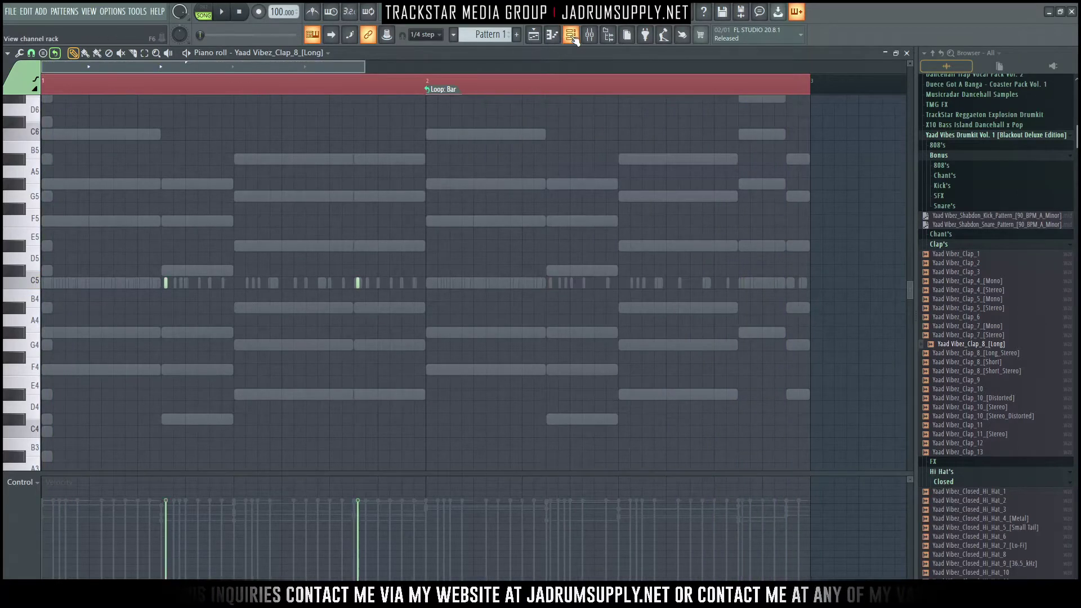
Step: Turn off Normalize on Clap_8_[Long] and raise its precomputed Boost slightly
key(F6)
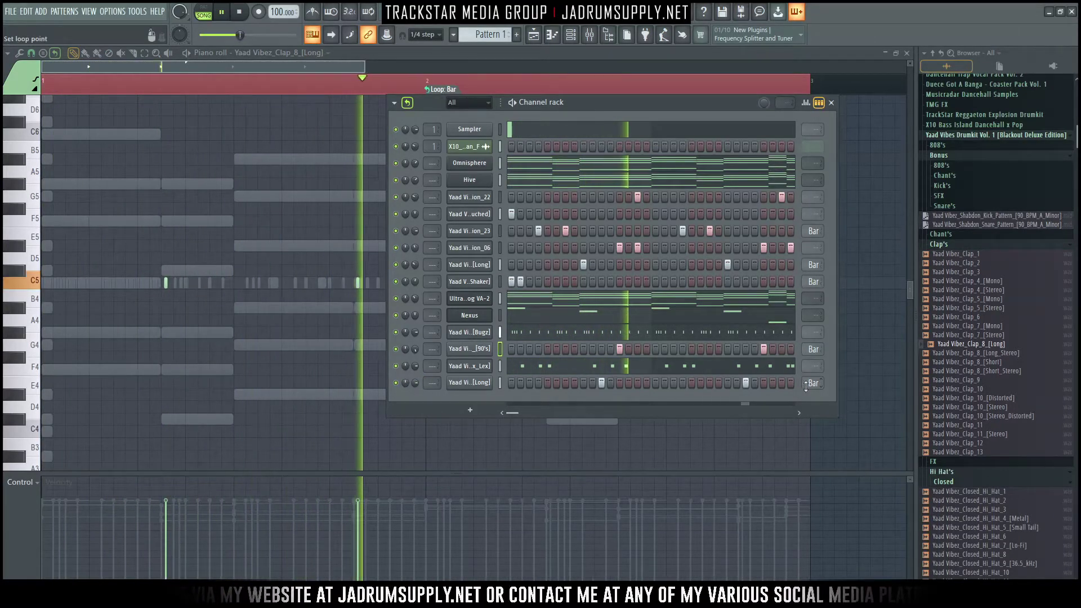
click(472, 348)
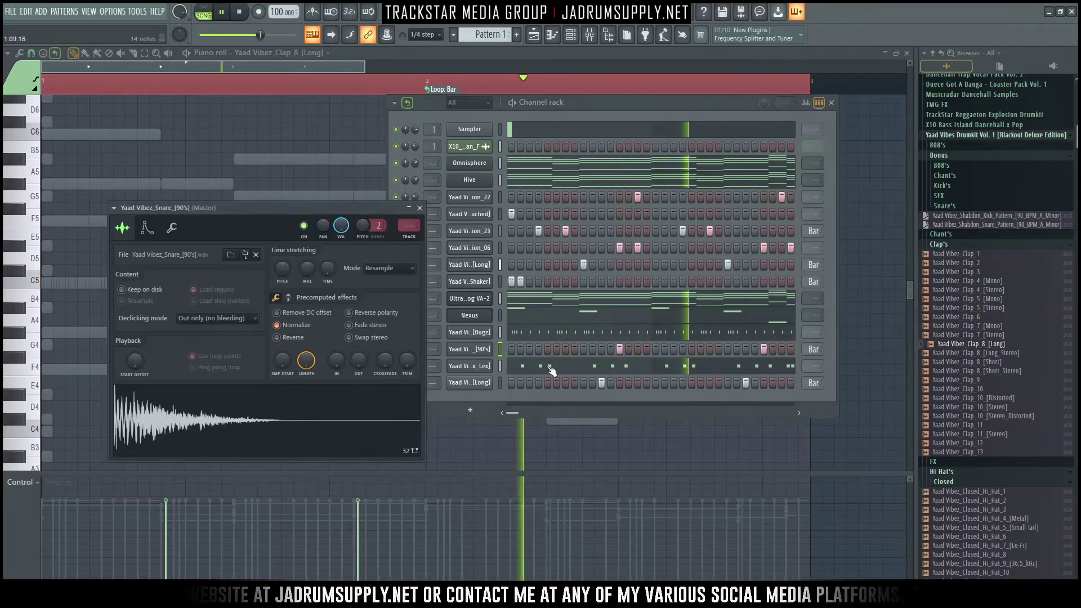
click(482, 386)
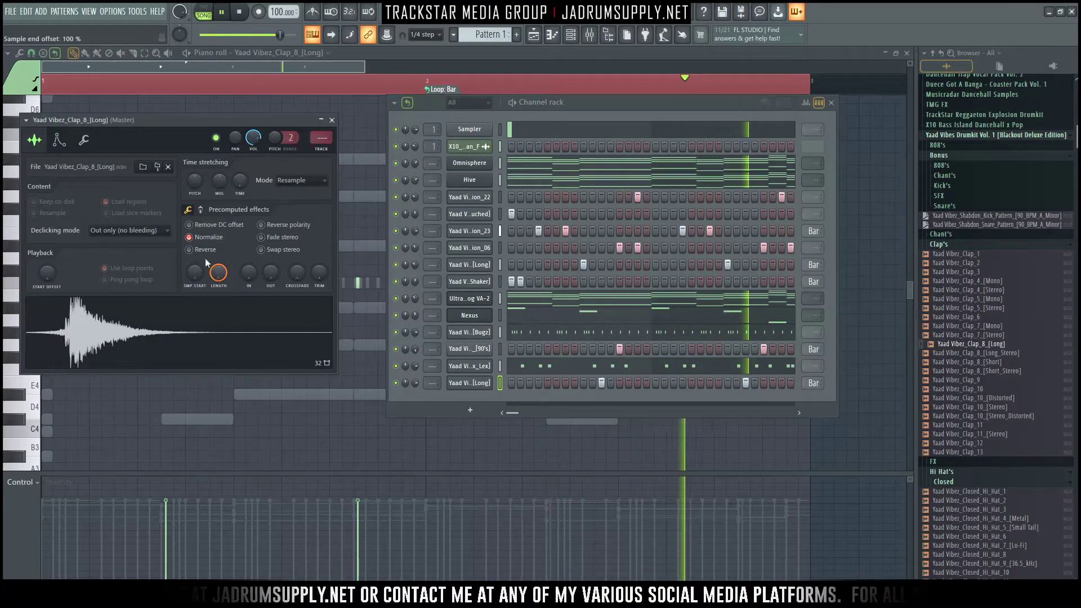
click(197, 238)
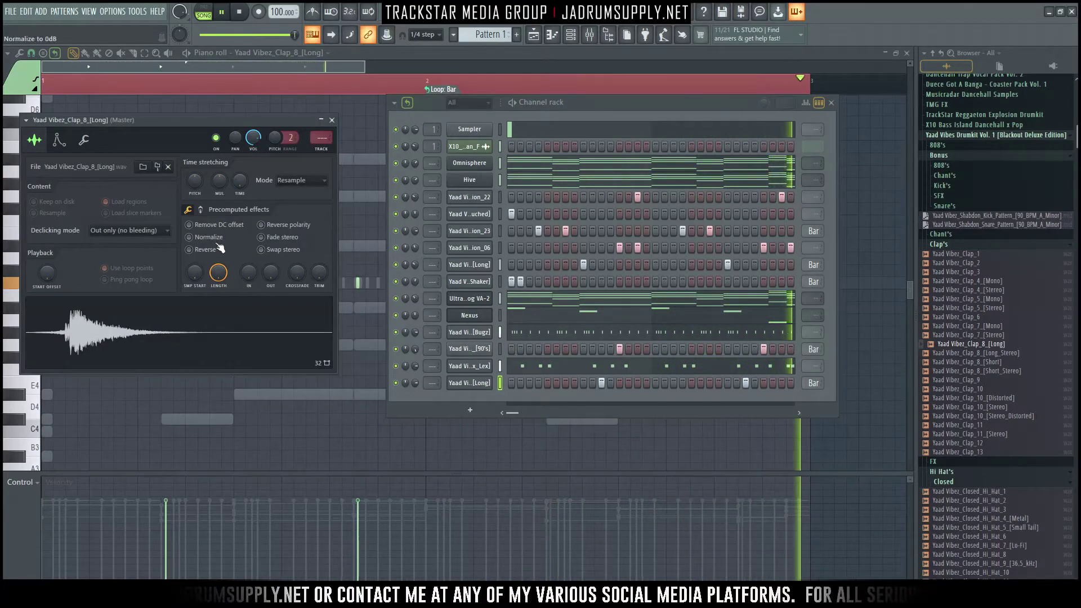
click(201, 209)
drag(195, 228, 191, 228)
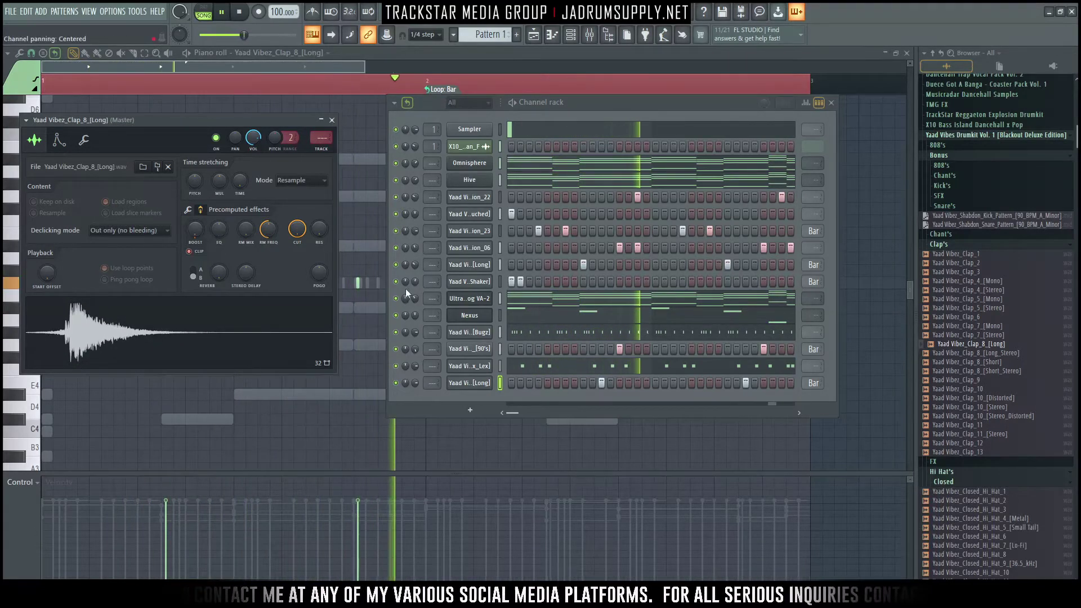
click(332, 121)
Step: Find the Signature_808_TMG channel preset and load it into a new channel
scroll(991, 371, up, 5)
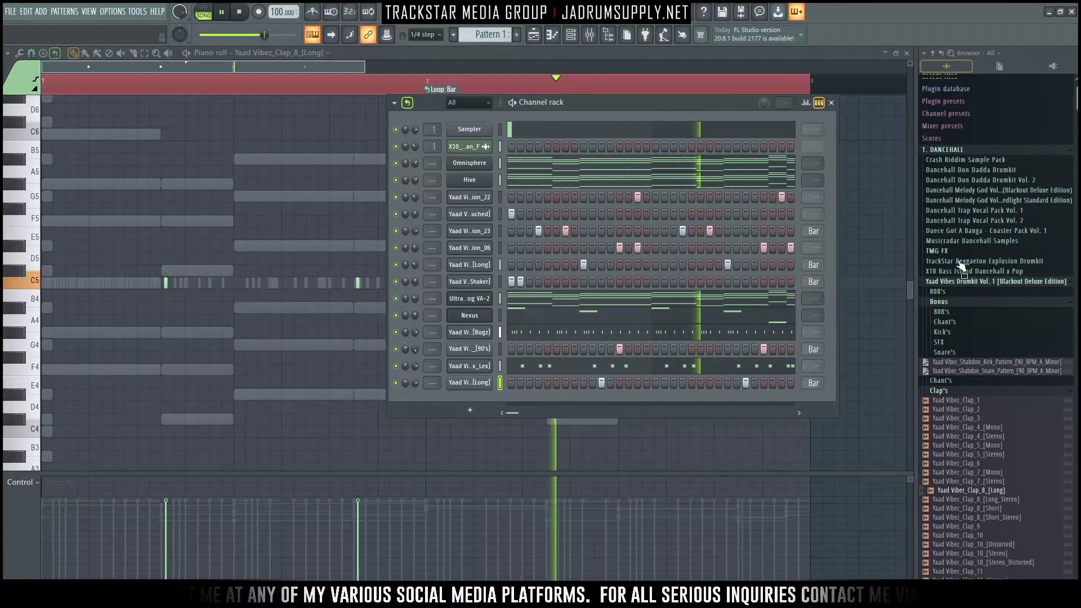
scroll(1000, 364, down, 10)
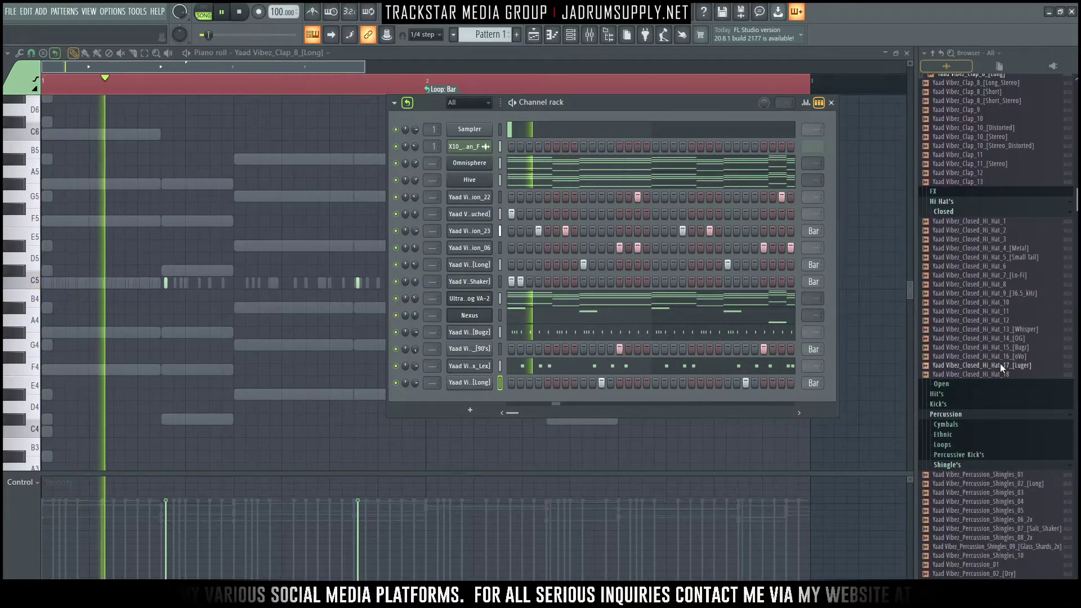
drag(985, 331, 953, 152)
scroll(984, 332, up, 15)
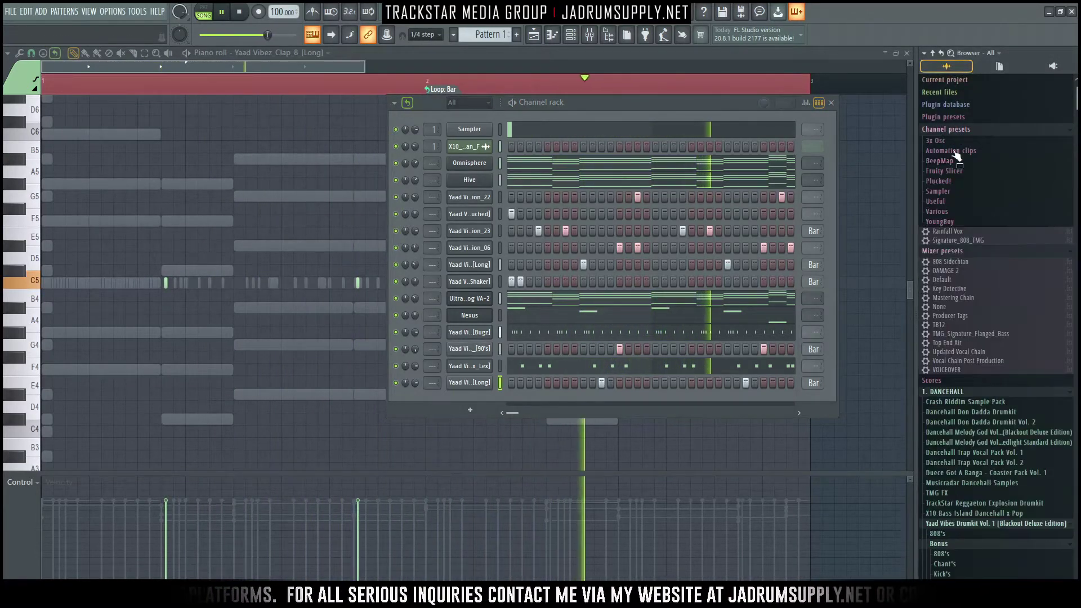
right_click(955, 242)
click(991, 251)
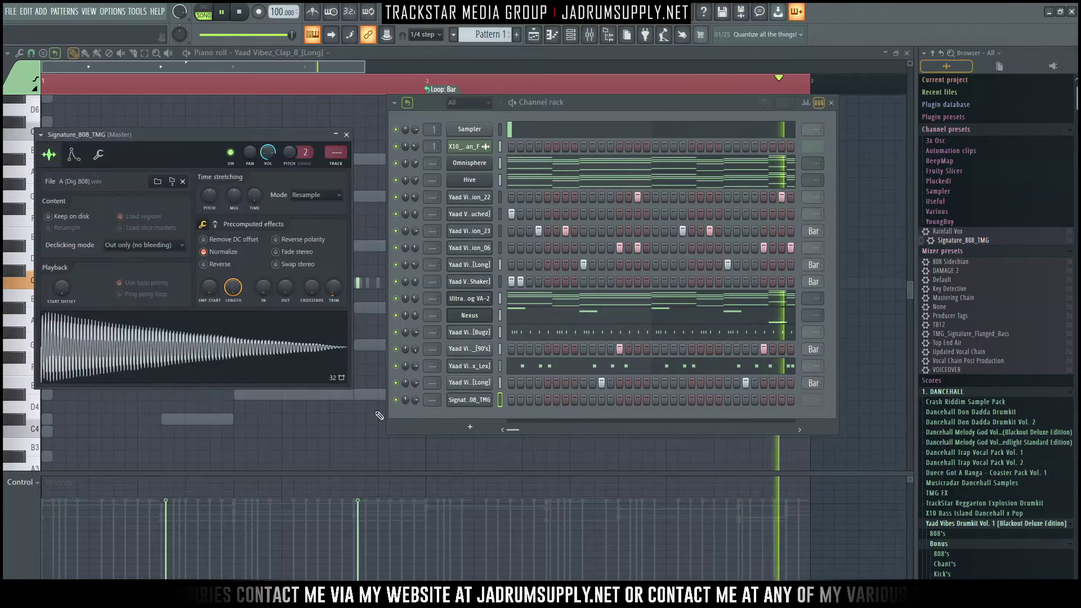
Step: Place a Signature_808_TMG note at the start of bar 1 in the piano roll, trying G#4 and G4 before settling on F4
right_click(505, 402)
click(514, 400)
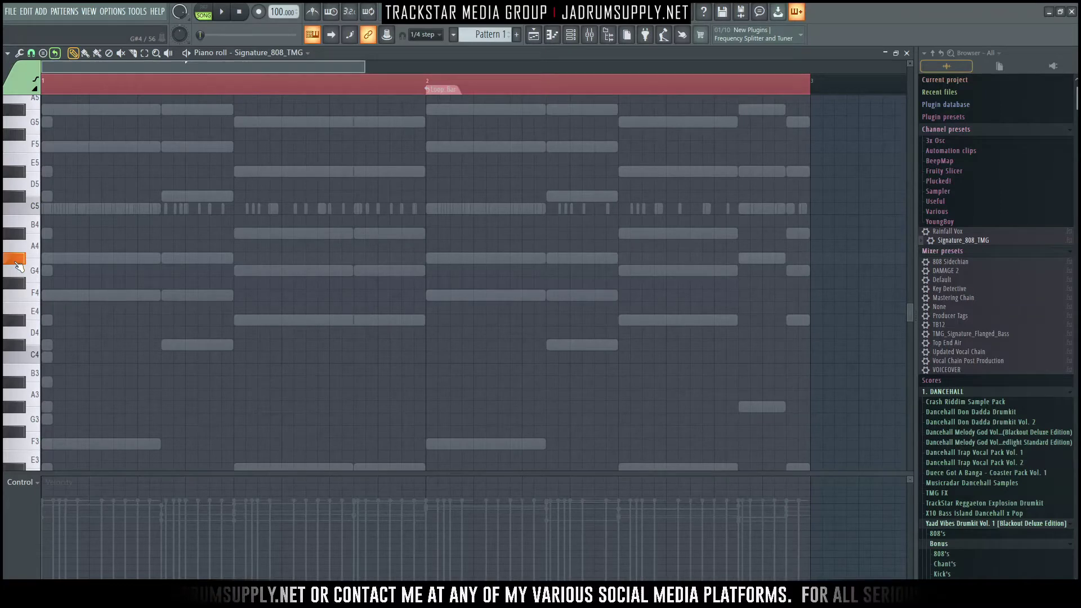
click(46, 258)
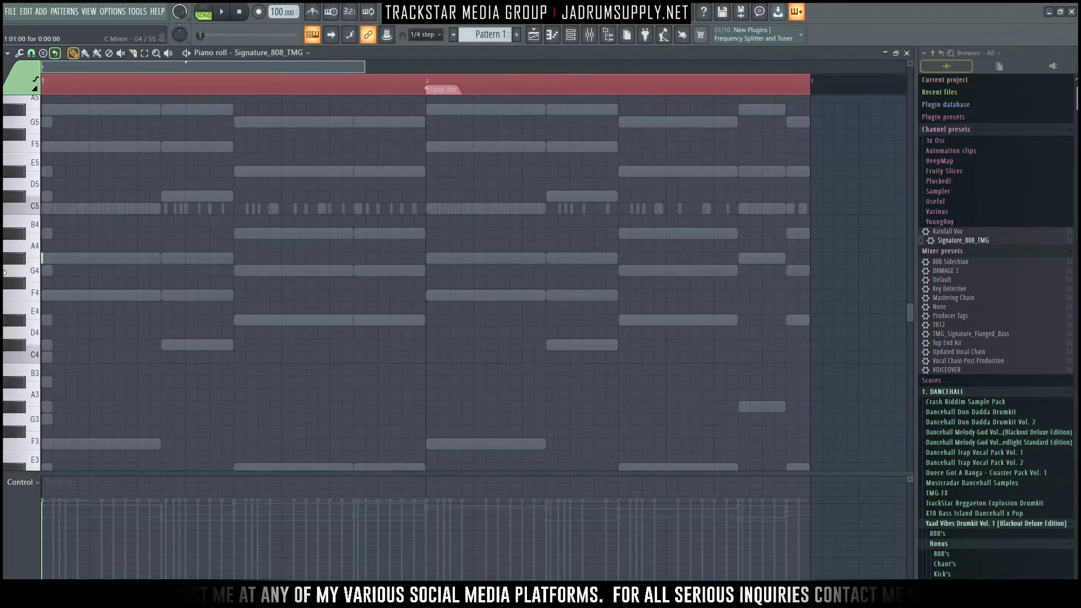
key(space)
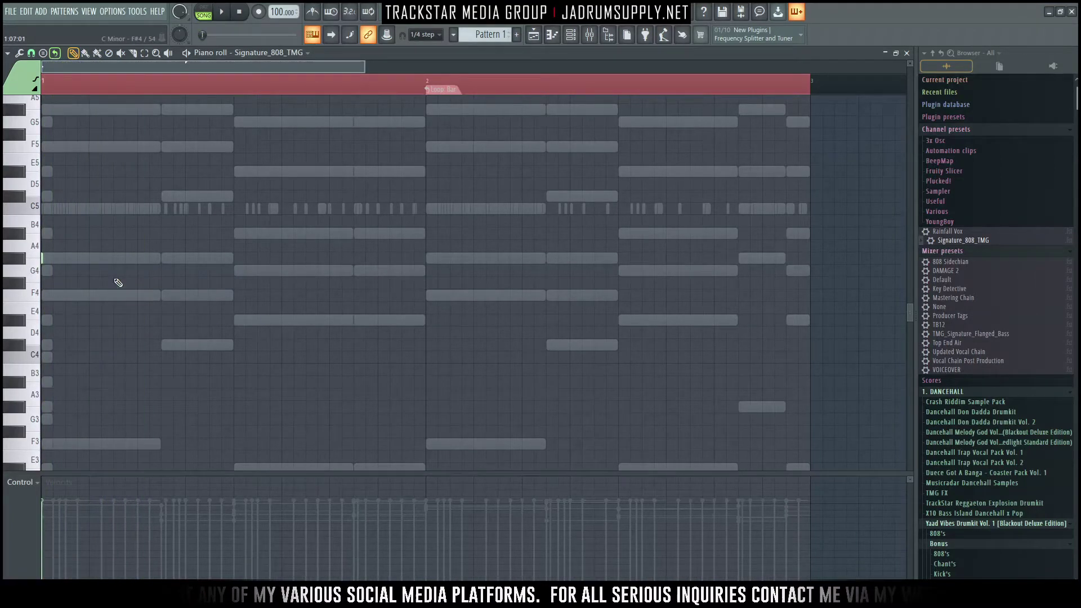
key(space)
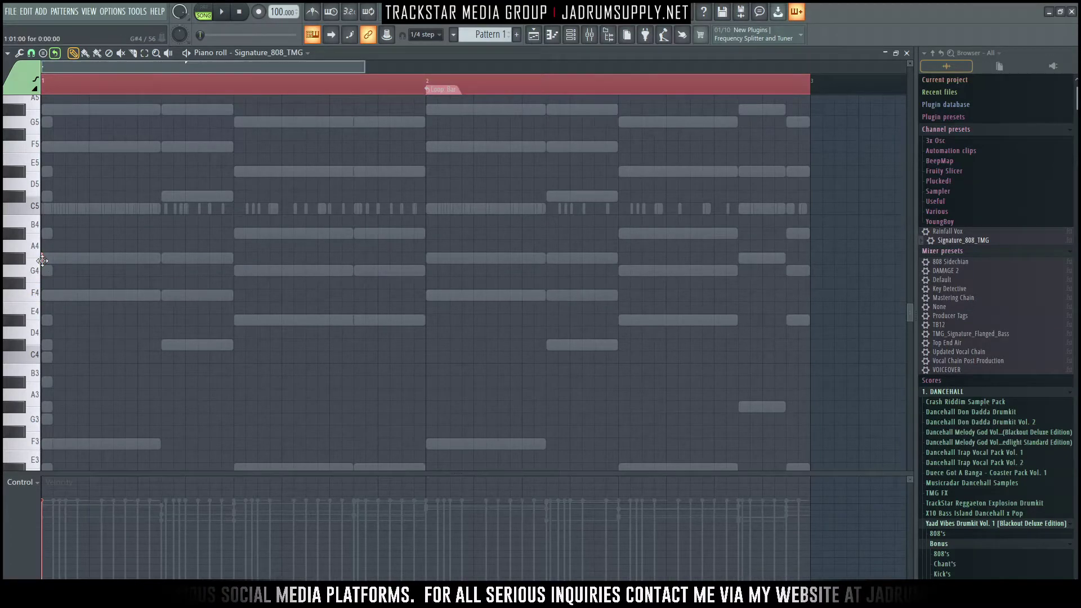
key(space)
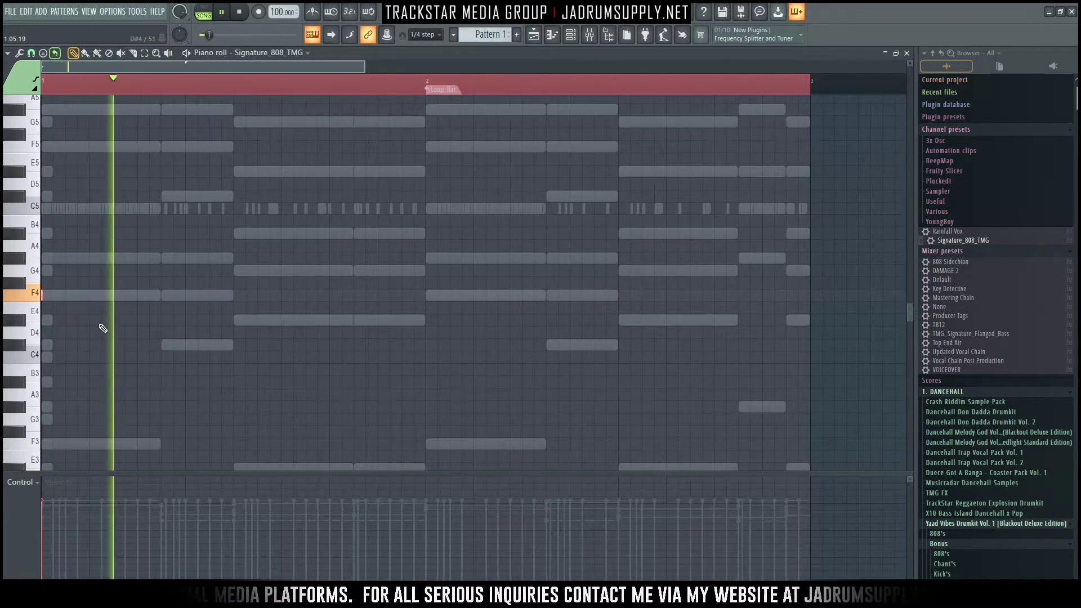
key(space)
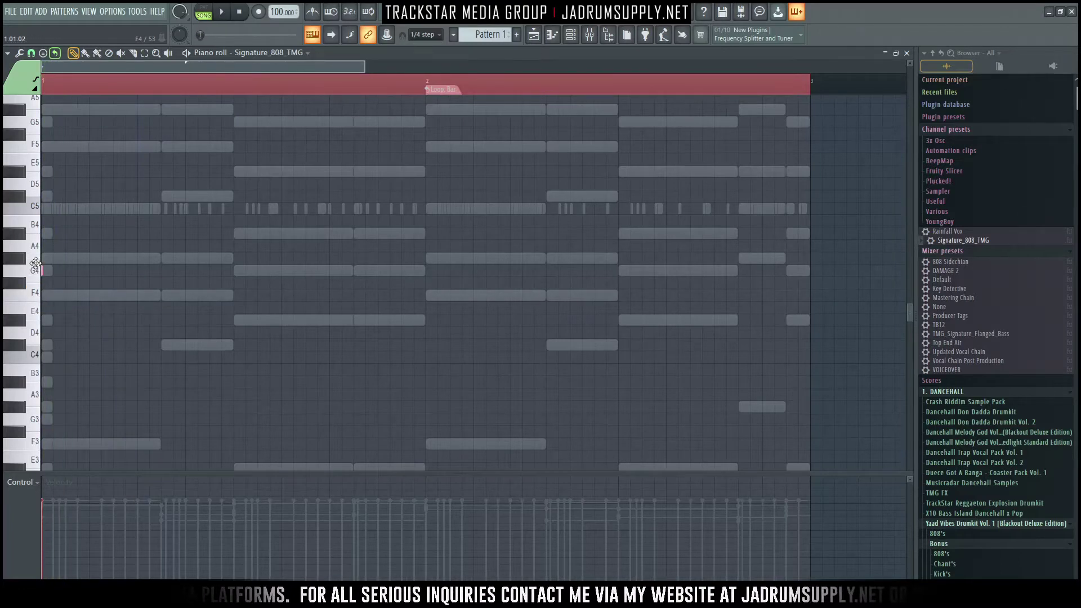
key(space)
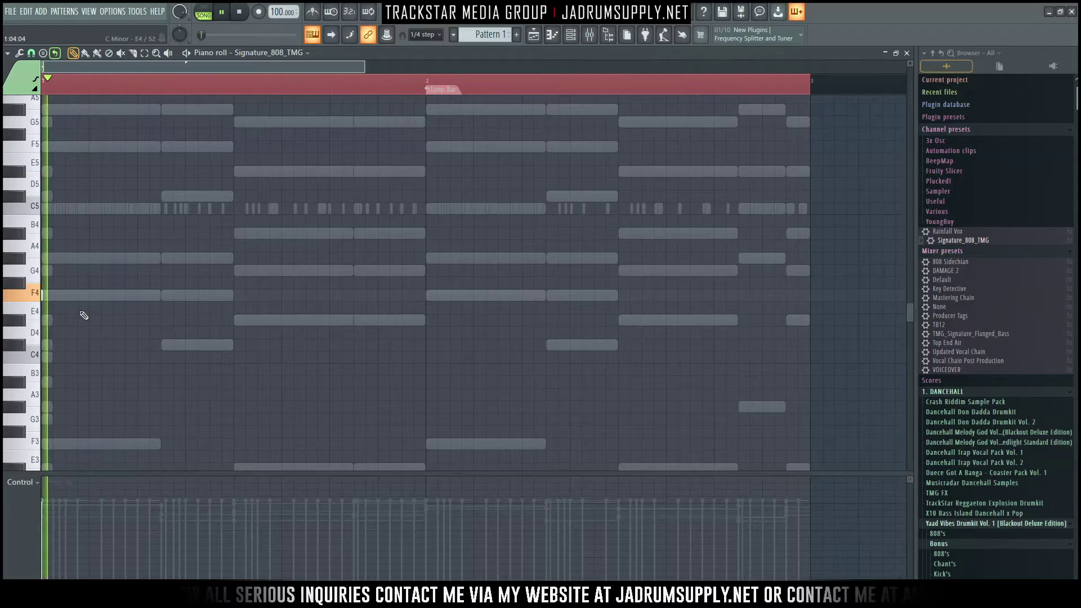
key(space)
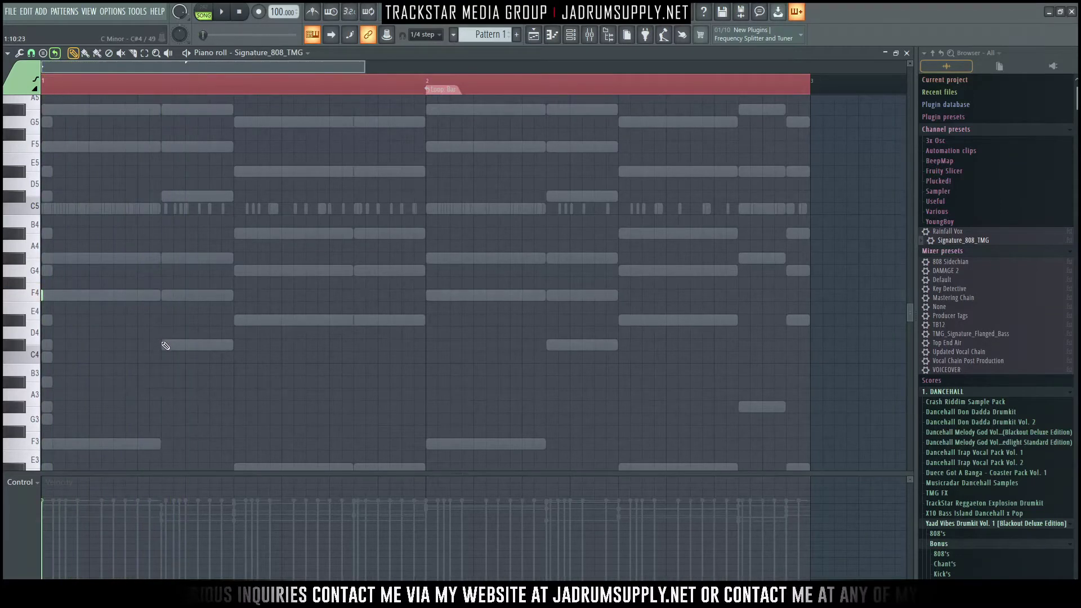
Step: Add a C#4 note at 1:11 and a C#5 slide note at 1:12, giving all three 808 notes a one-step length
key(space)
key(space)
key(space)
double_click(173, 196)
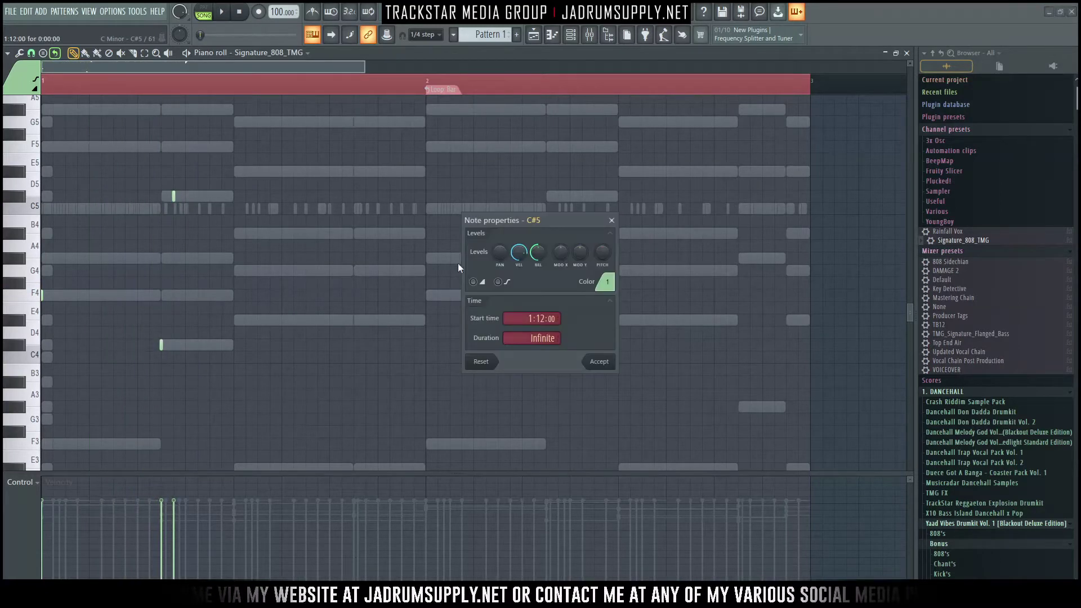
key(Return)
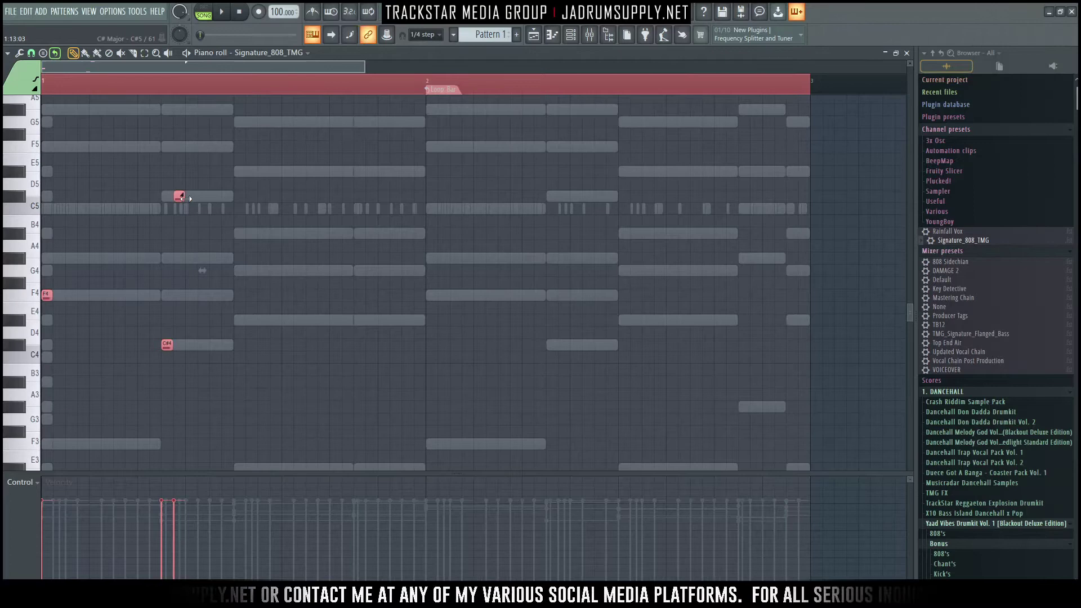
Step: Check the volume envelope settings of the Signature_808_TMG channel
click(570, 34)
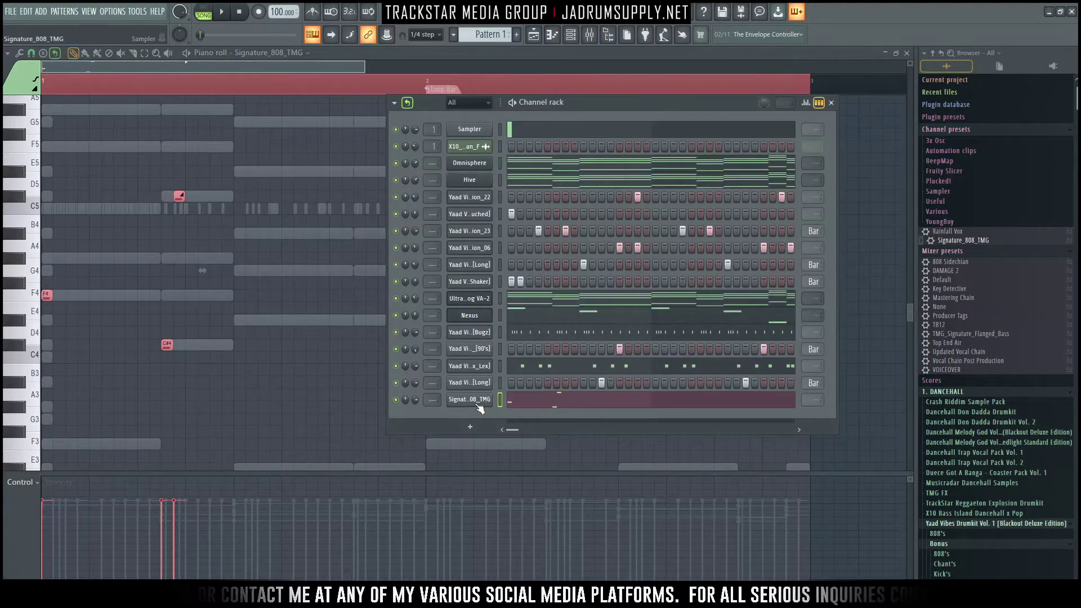
click(451, 398)
click(74, 154)
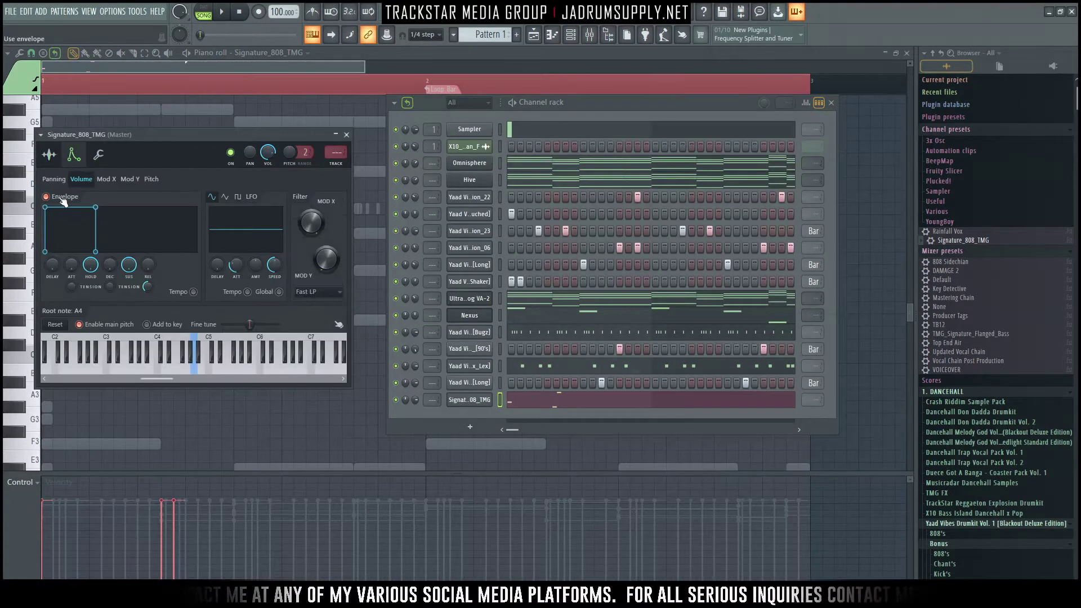
click(347, 136)
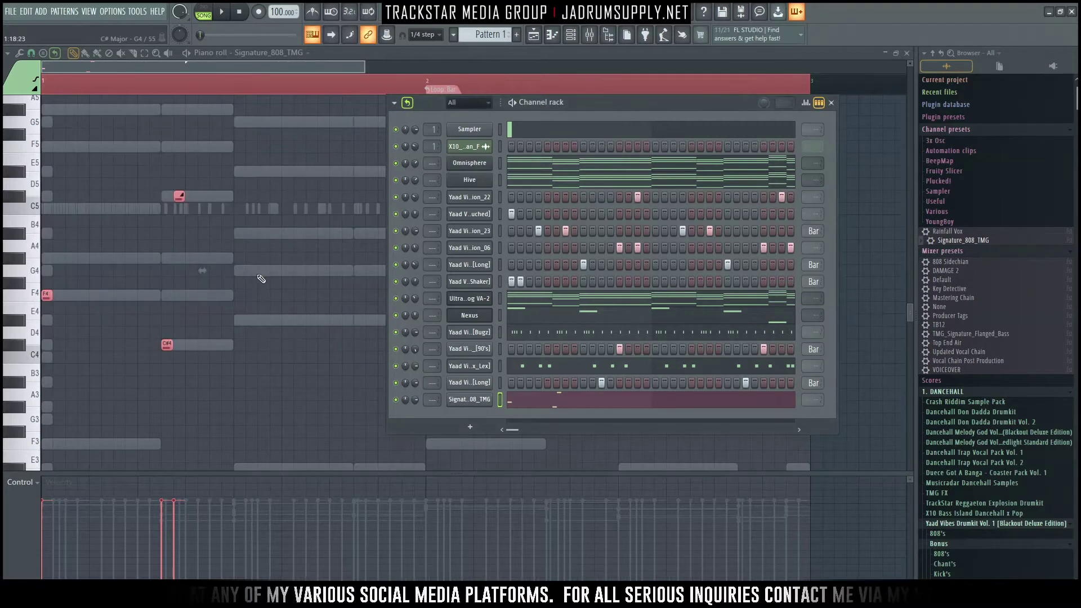
Step: Try a C#5 note at 1:15 in the 808 piano roll, remove it, and place a one-step A#4 note at 1:17
key(F6)
key(space)
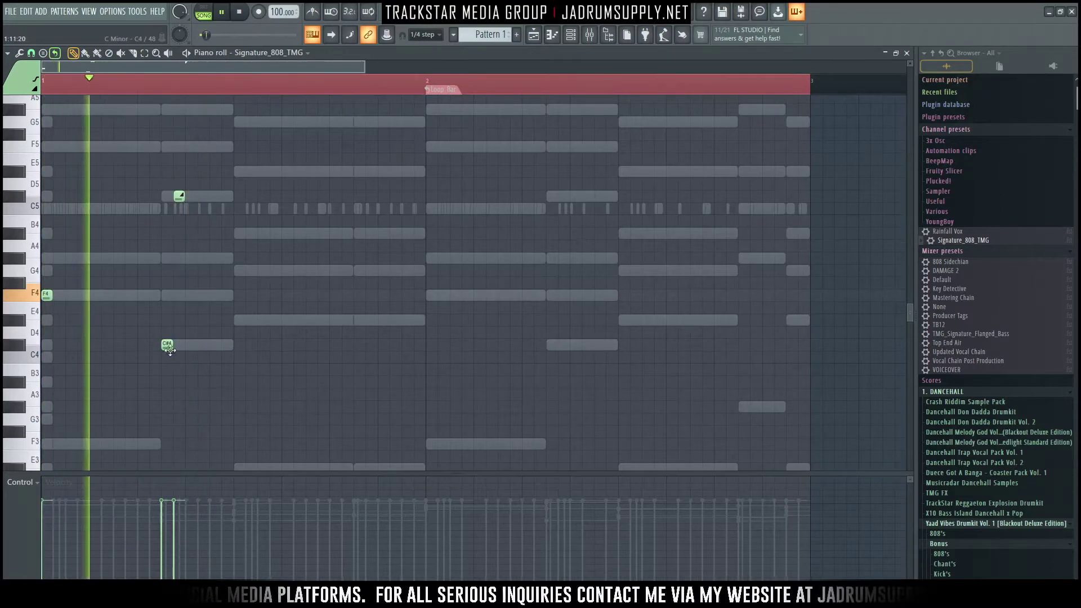
click(213, 196)
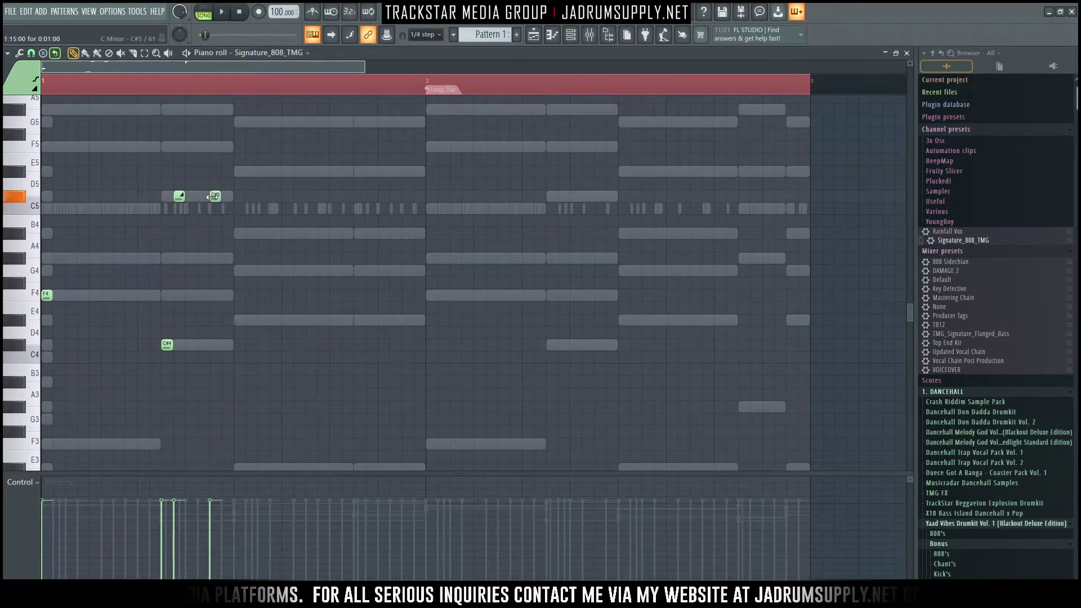
right_click(214, 196)
click(239, 233)
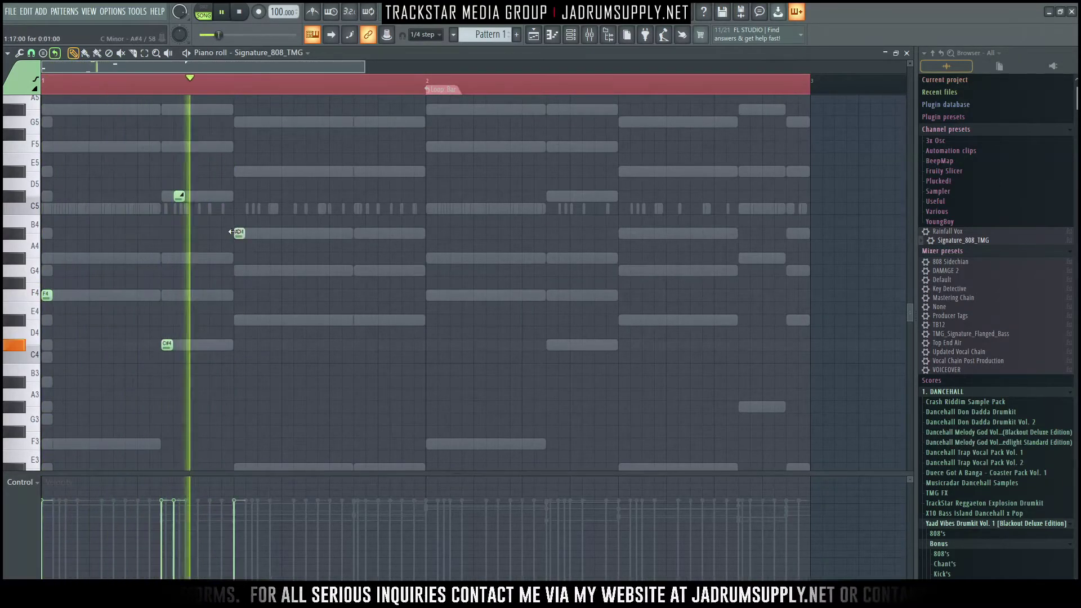
Step: Retune the 808 note at 1:17 to G4 after trying E4 and F4, and add a one-step G4 note at 1:20
drag(240, 233, 239, 270)
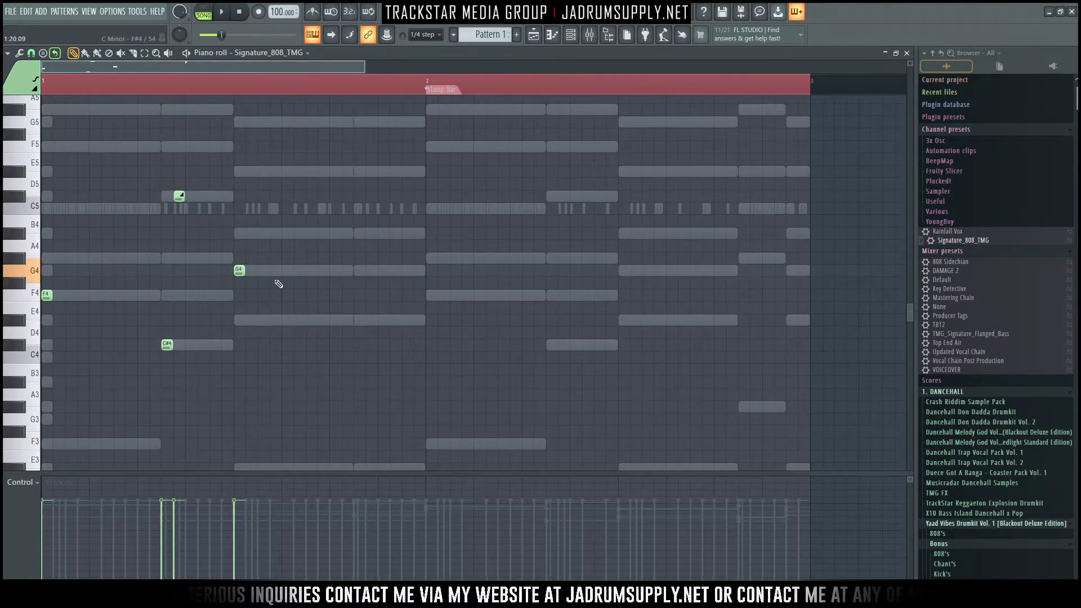
drag(239, 270, 245, 309)
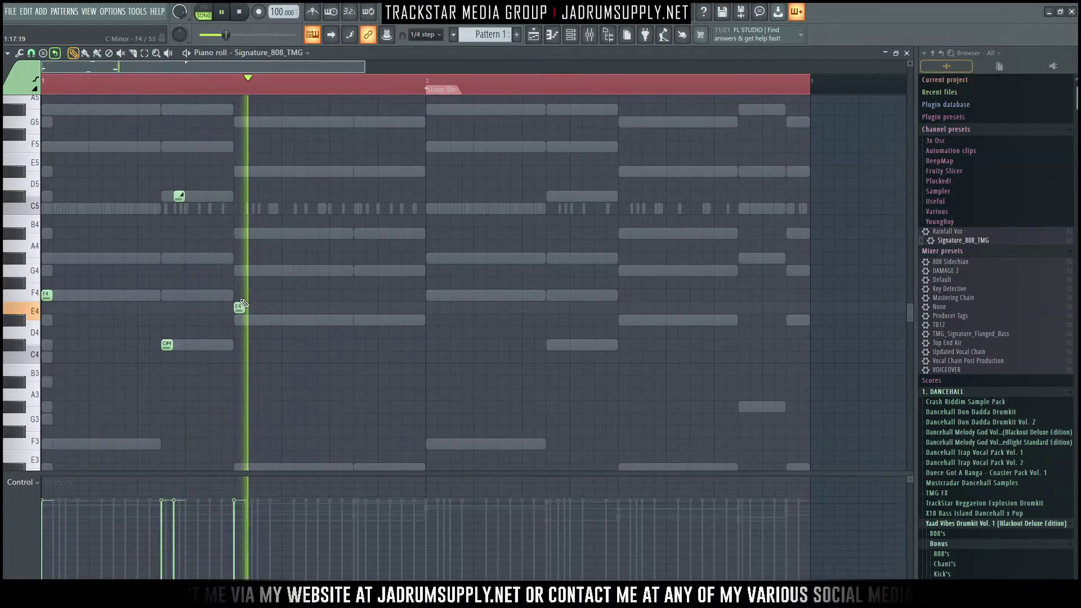
drag(239, 292, 239, 293)
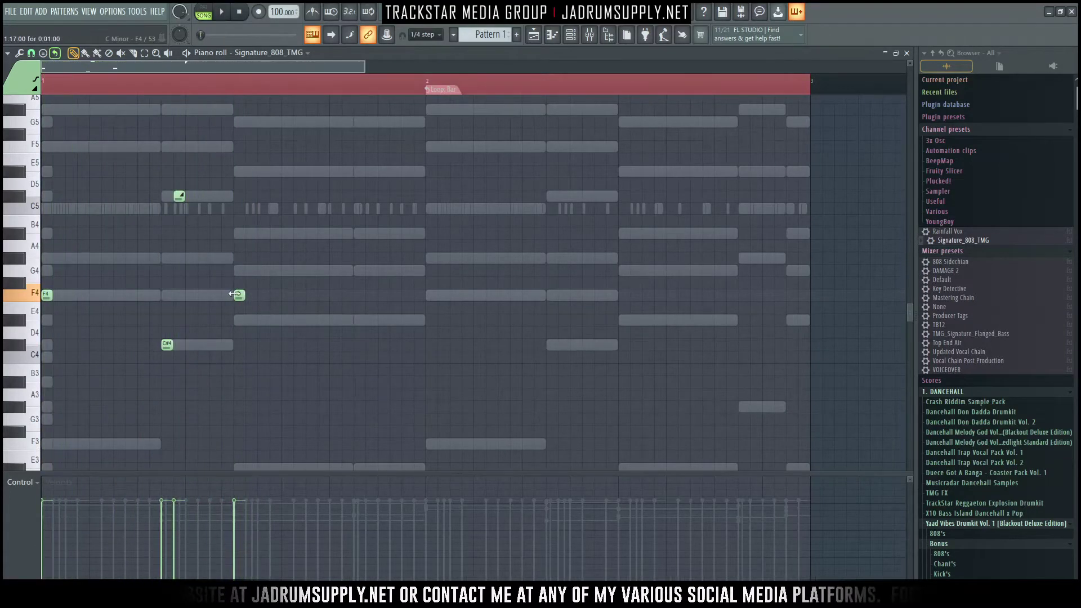
drag(239, 295, 240, 271)
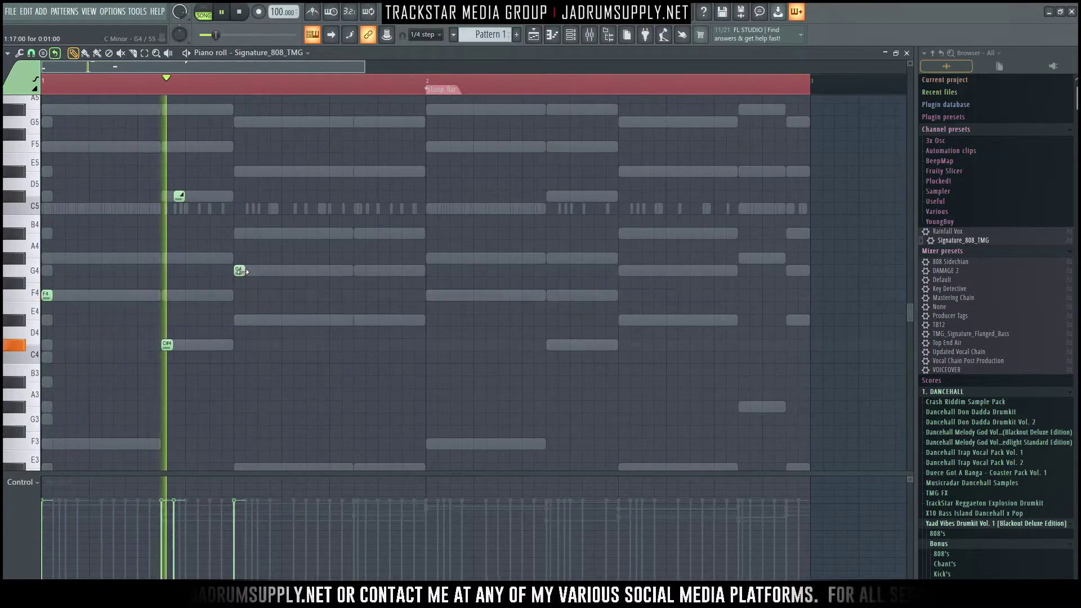
click(286, 272)
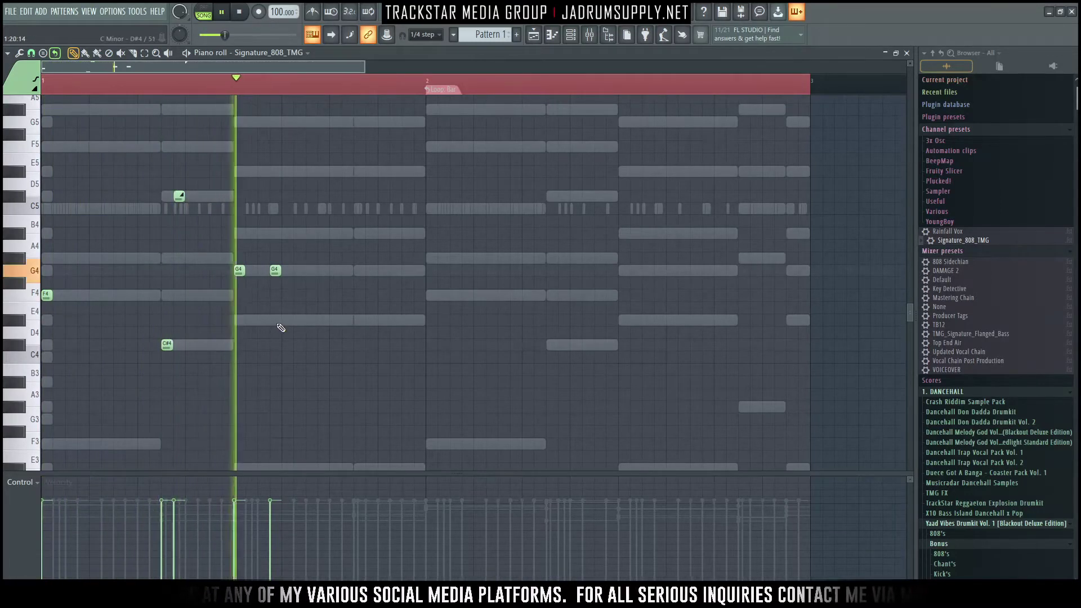
key(space)
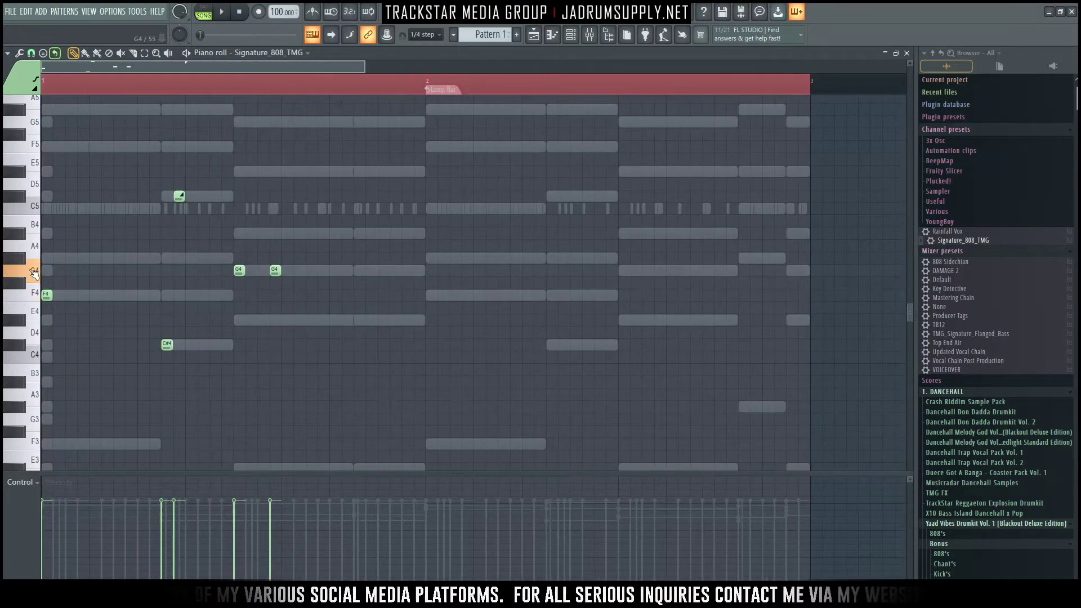
Step: Check the volume envelope and sample settings of the Signature_808_TMG channel
click(570, 36)
click(475, 404)
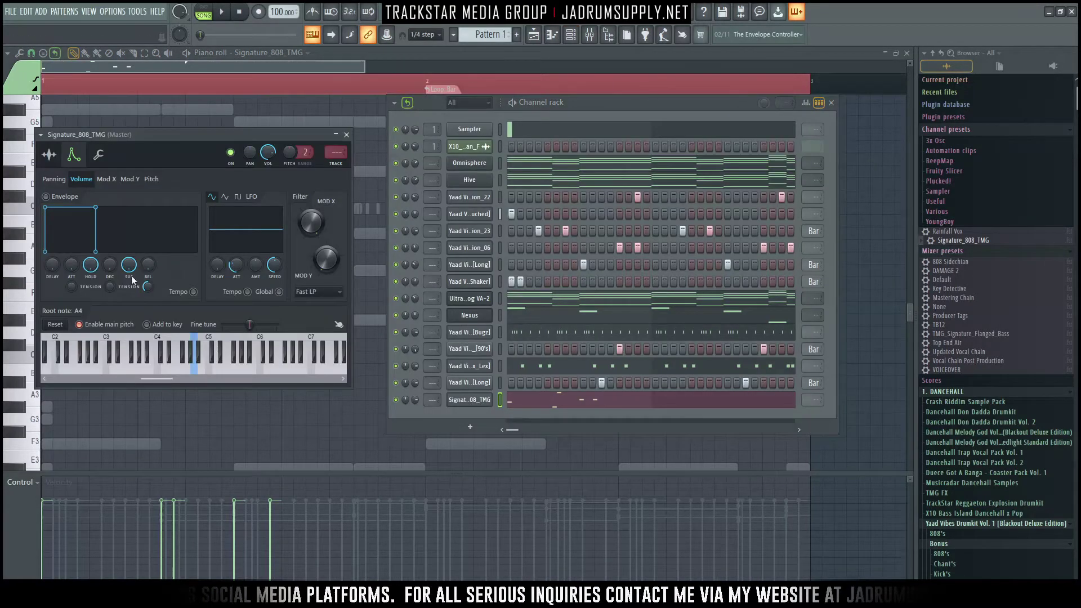
click(48, 158)
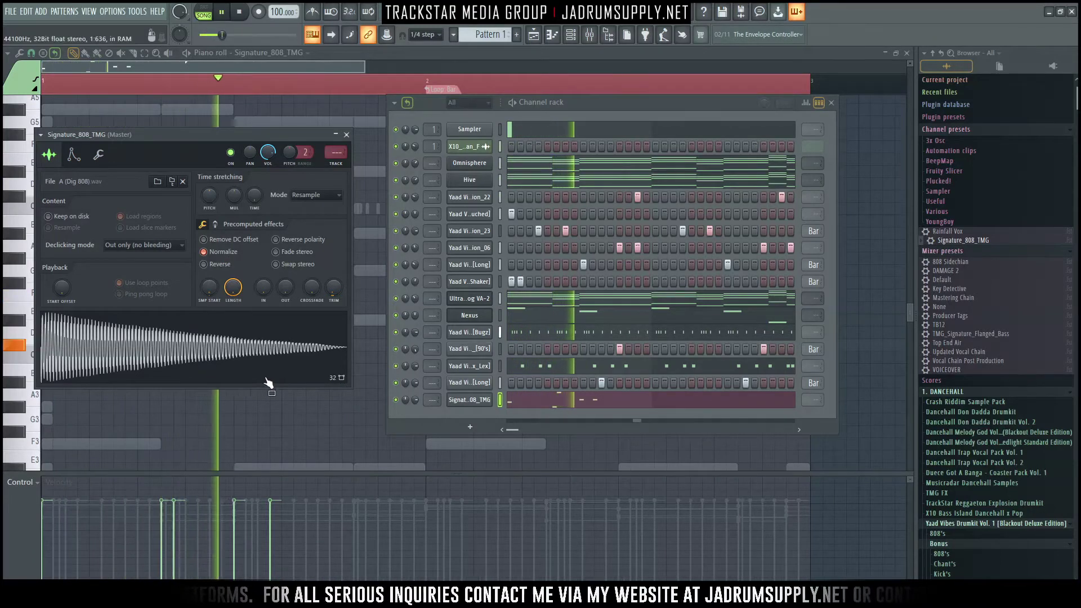
key(F7)
key(space)
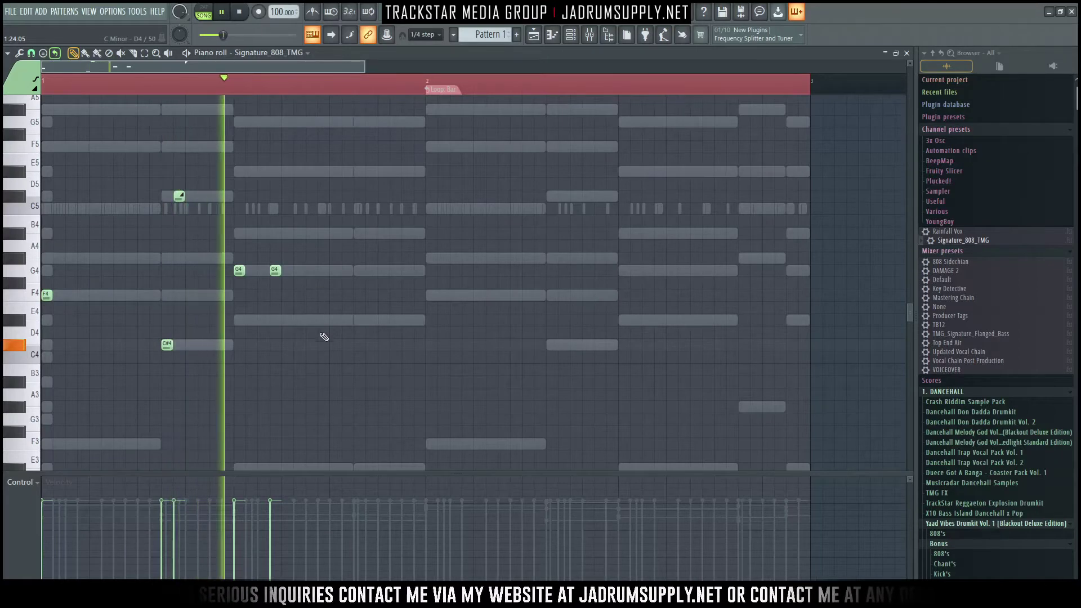
Step: Add D#4 notes at 1:27 and 1:30, and duplicate the whole bar 1 bassline into bar 2
click(356, 319)
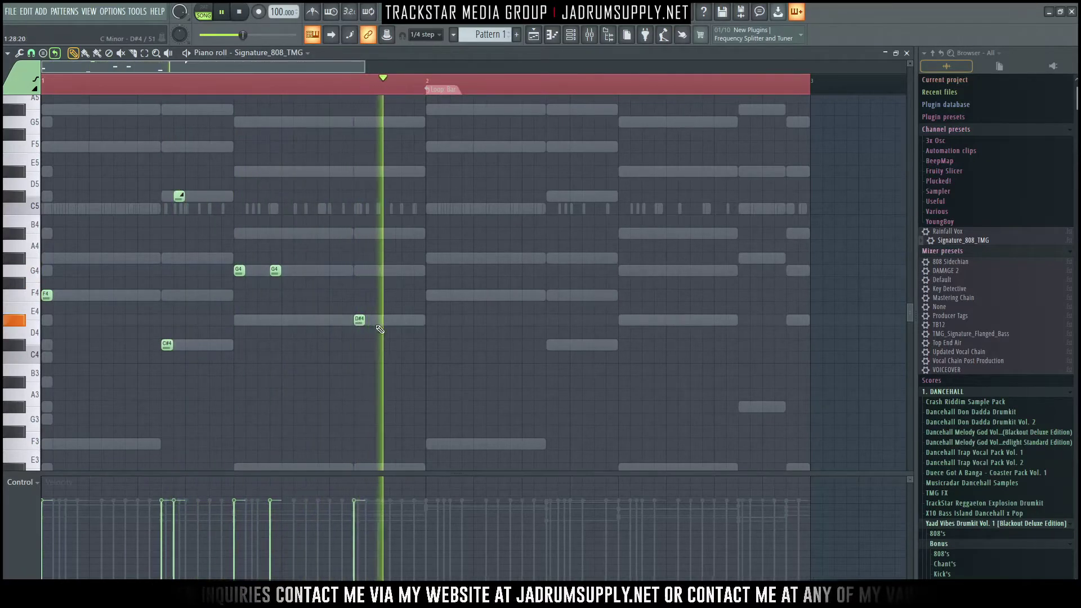
click(396, 319)
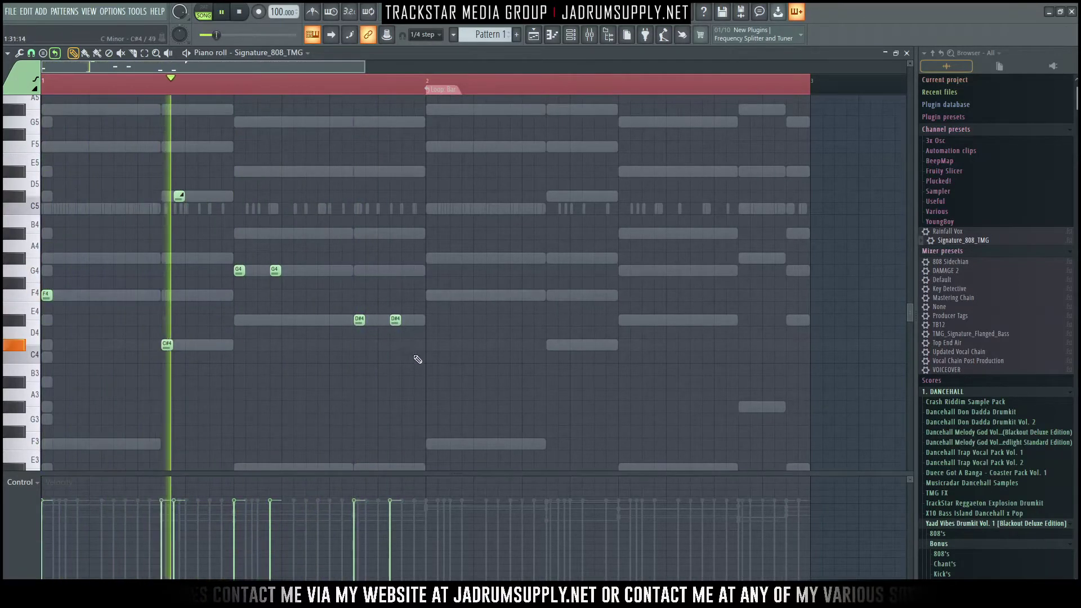
drag(416, 374, 7, 162)
key(ctrl+b)
drag(420, 294, 432, 294)
key(ctrl+d)
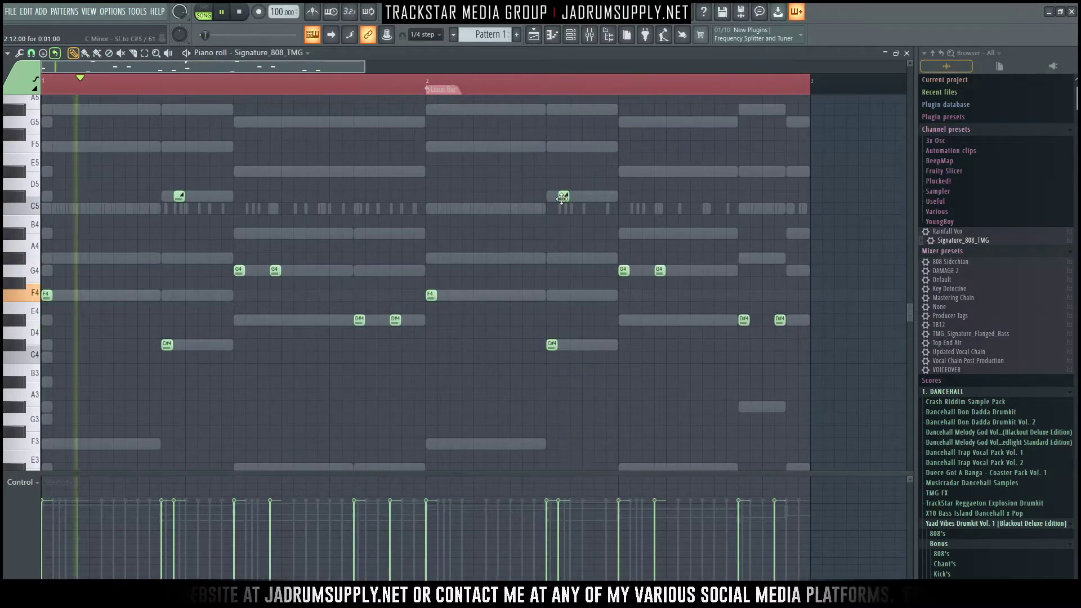
Step: Replace bar 2's C#5 slide with C#4 notes at 2:14, 2:15 and 2:16, adding F5 at 2:15 and C#5 at 2:16
drag(562, 198, 593, 344)
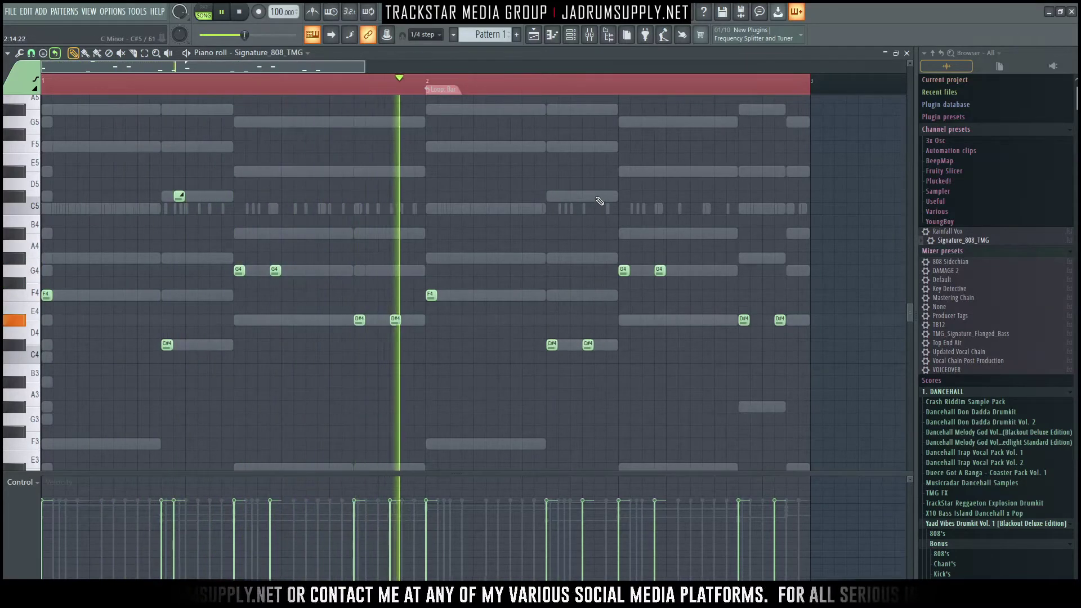
click(599, 146)
click(610, 196)
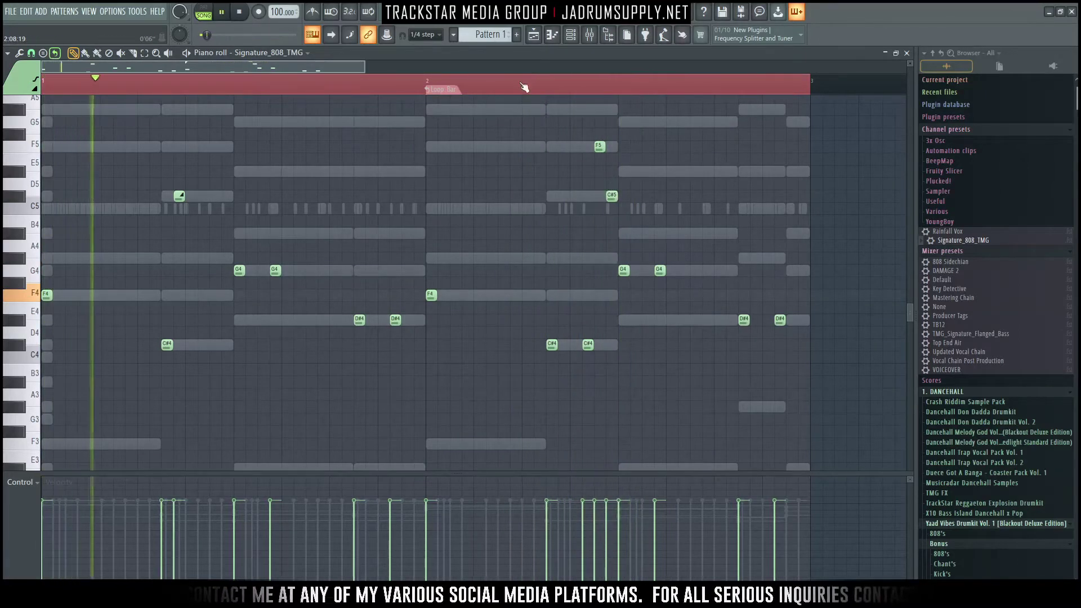
scroll(609, 337, up, 5)
click(583, 345)
click(616, 345)
key(space)
Step: Shorten the F5 and C#5 notes at 2:15 and 2:16 to 0:00:07 and turn both into slide notes
drag(642, 224, 567, 105)
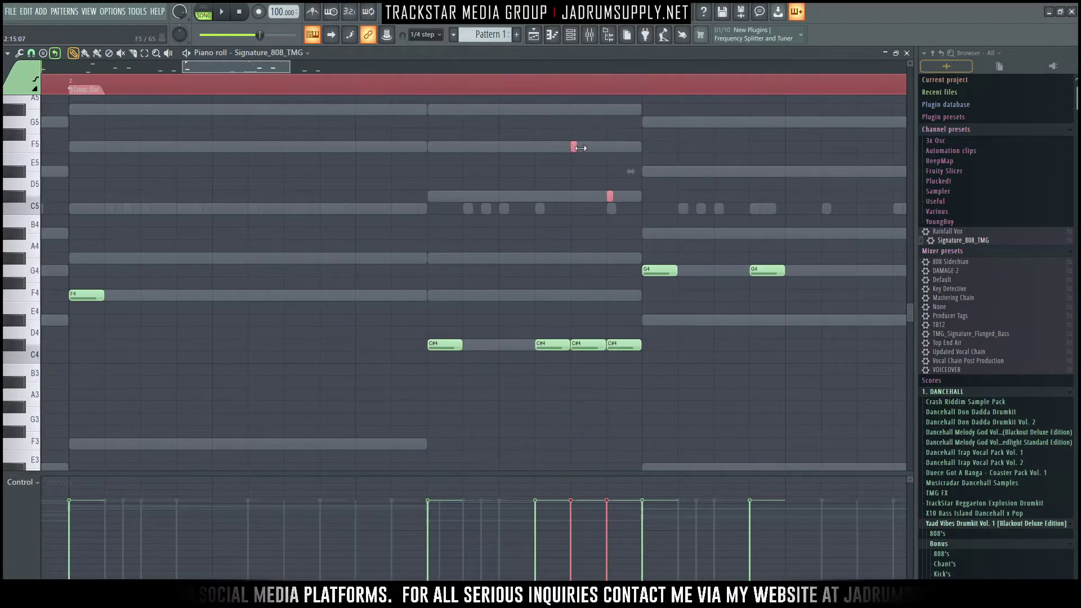
double_click(578, 149)
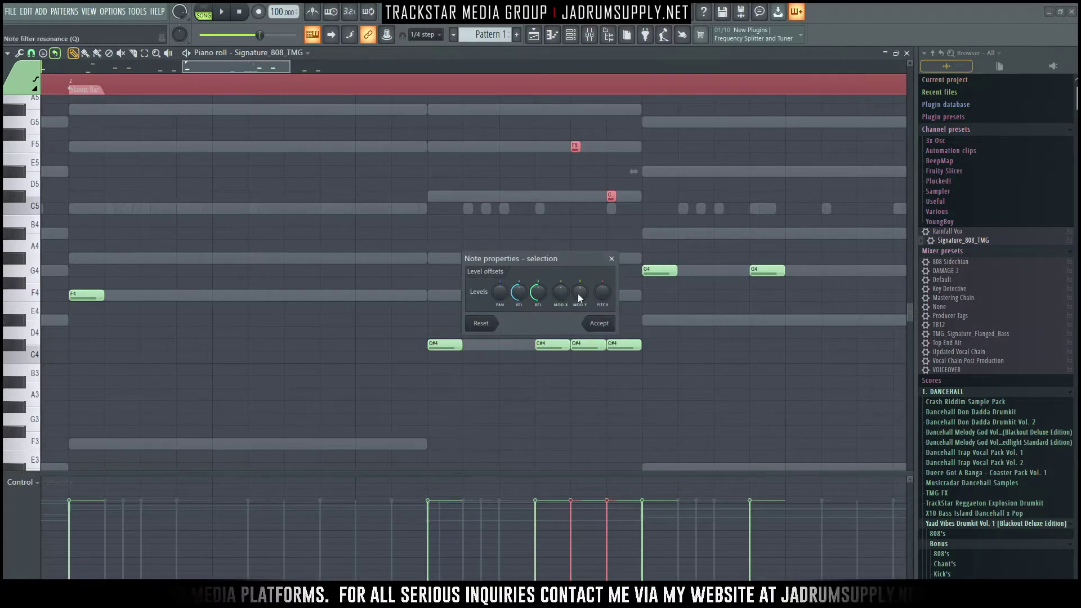
click(611, 259)
double_click(575, 147)
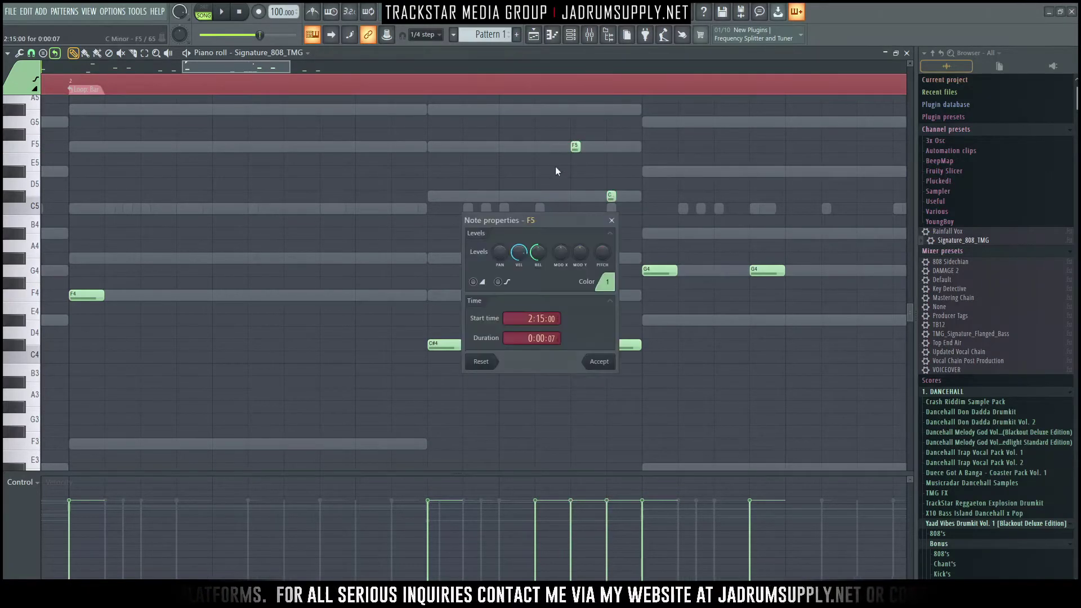
key(Escape)
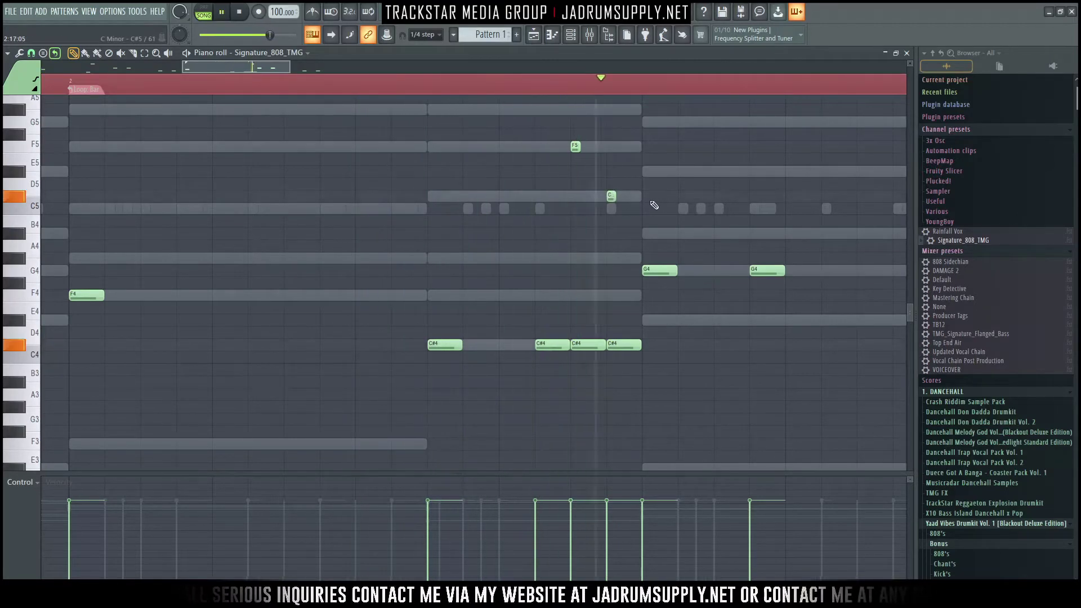
scroll(614, 87, up, 3)
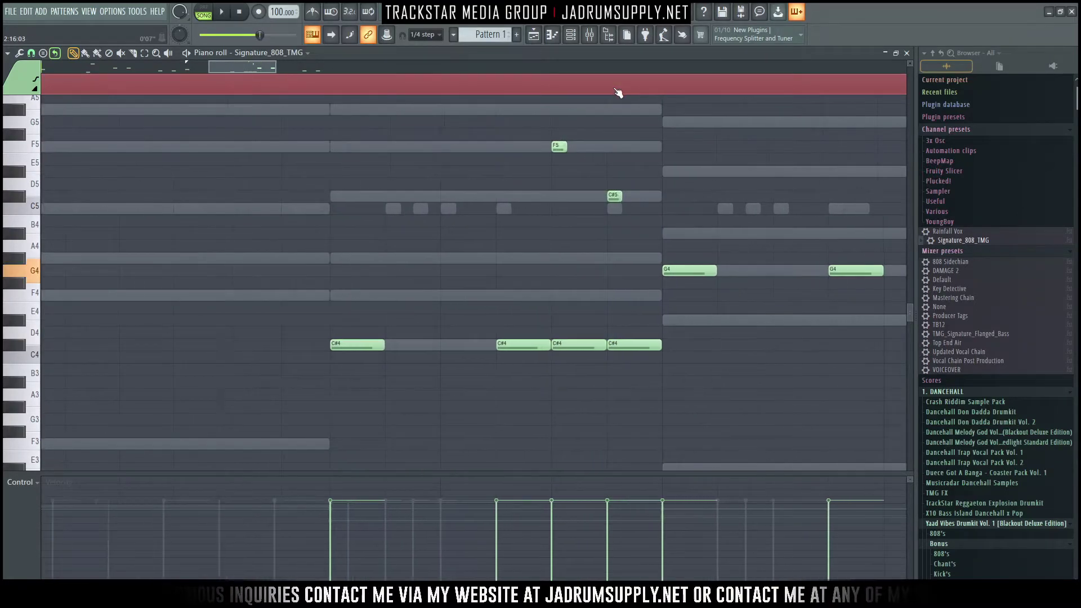
double_click(624, 198)
key(Escape)
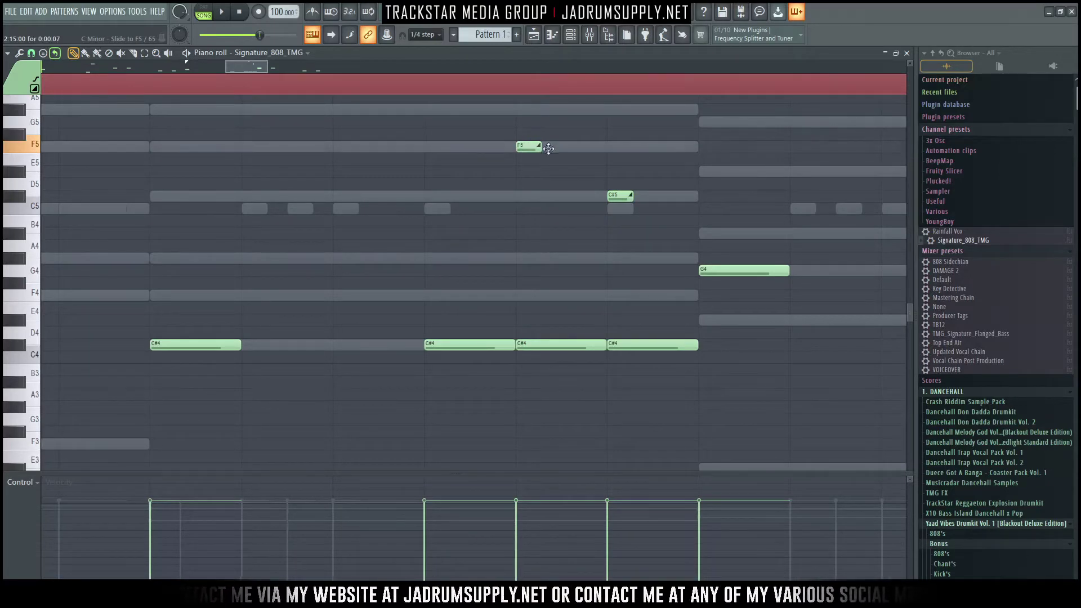
key(space)
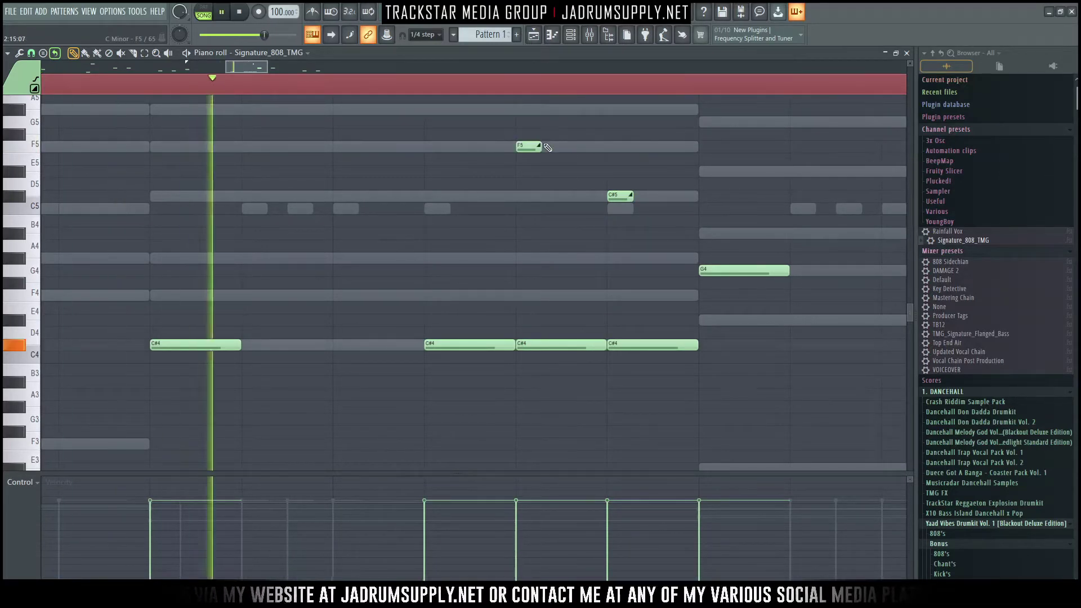
Step: Raise the two slide notes at 2:15 and 2:16 by an octave to F6 and C#6
drag(666, 228, 458, 129)
key(Delete)
scroll(608, 258, down, 3)
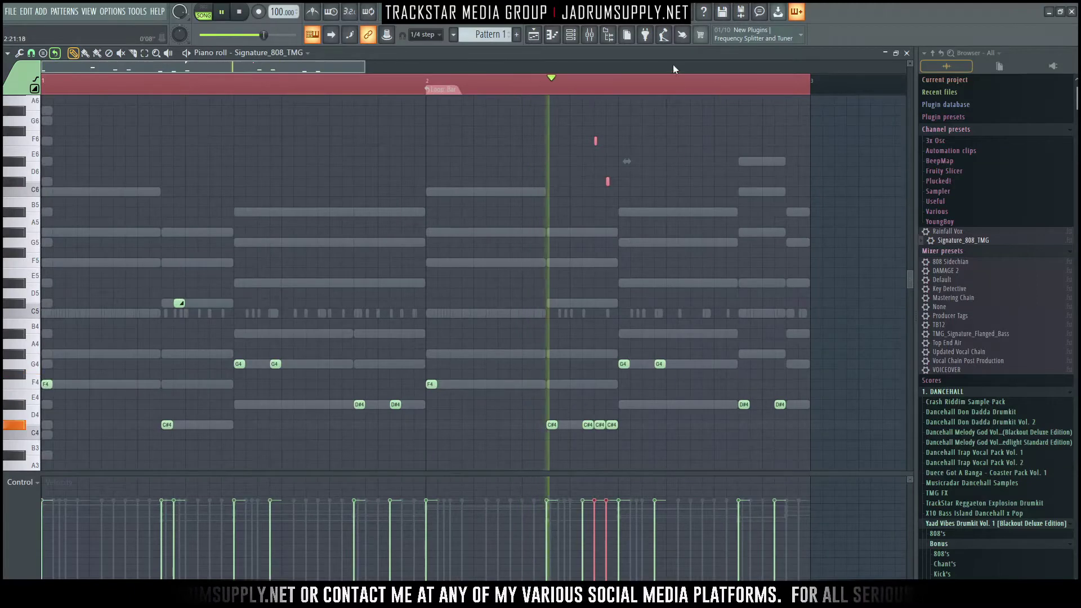
scroll(686, 93, up, 2)
scroll(689, 90, up, 2)
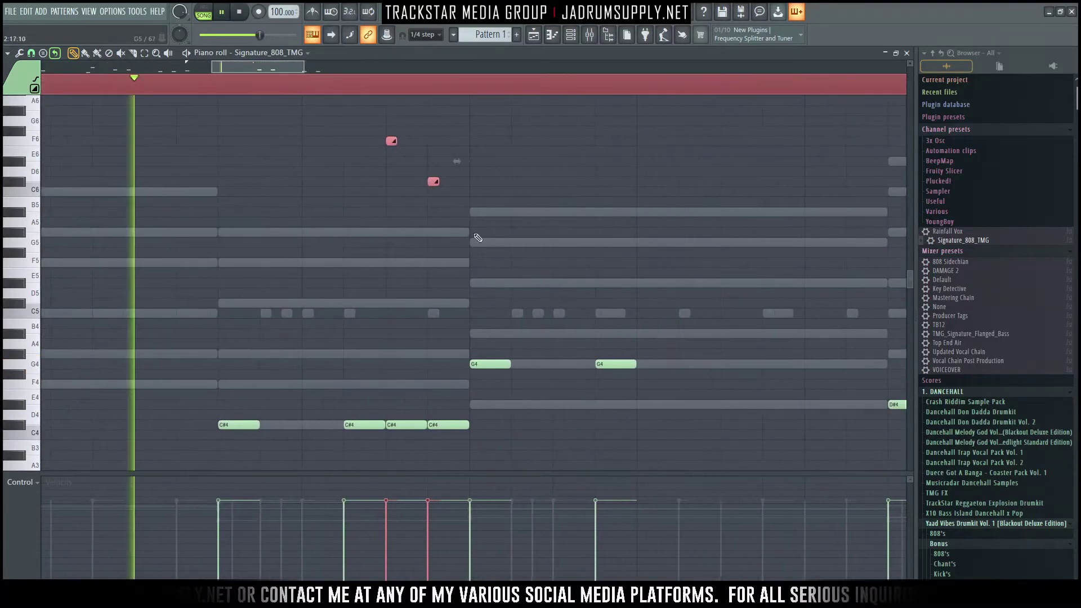
click(416, 152)
Step: Try a G6 slide note at 2:20, remove it, and add a G4 note at 2:23
key(space)
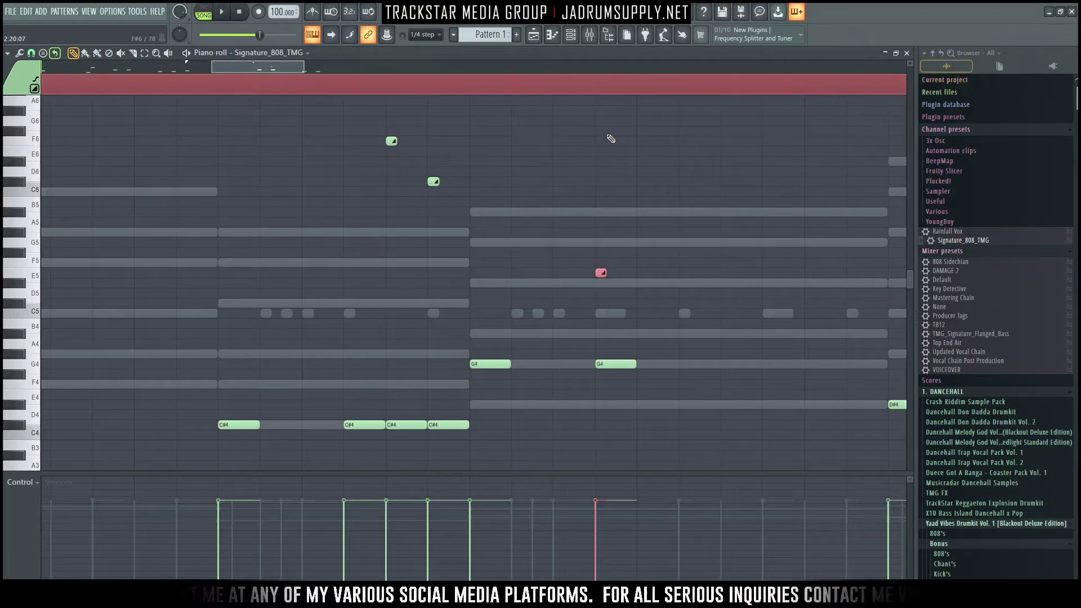
key(Delete)
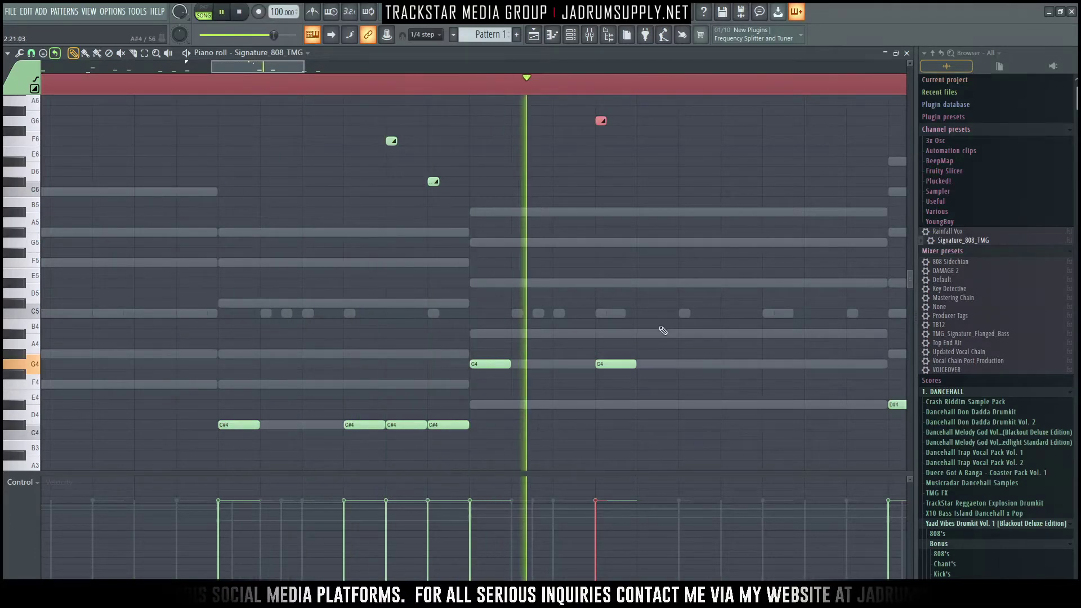
scroll(628, 276, down, 3)
drag(640, 388, 581, 125)
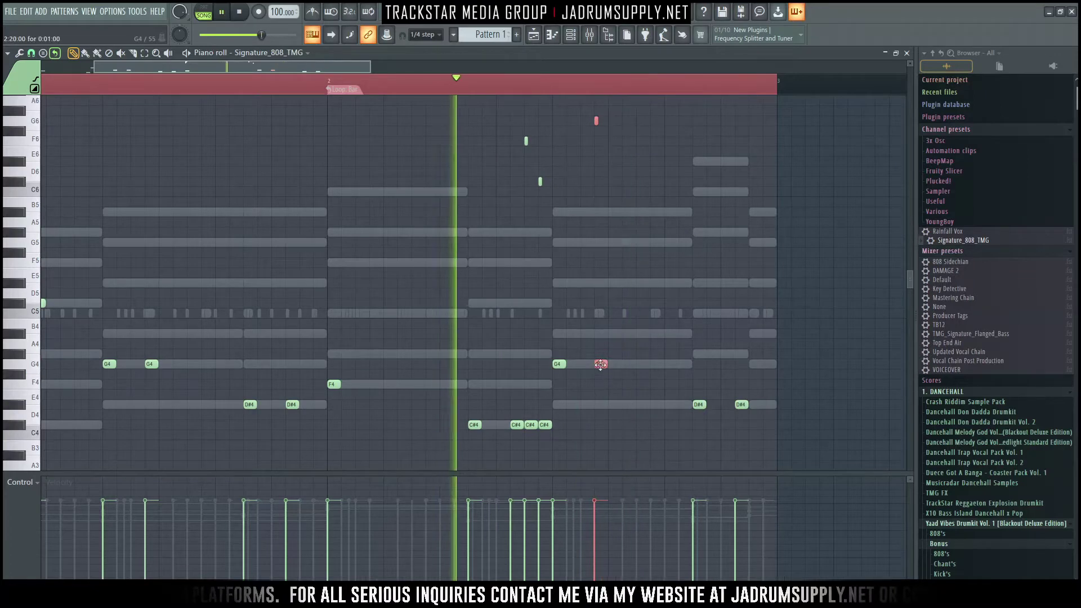
click(696, 371)
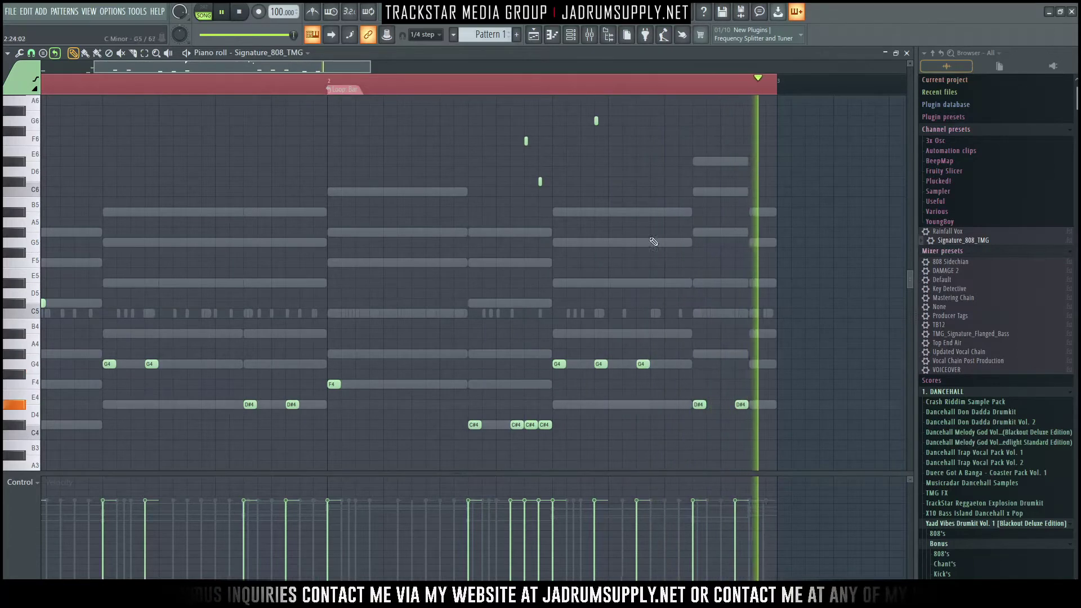
scroll(616, 90, down, 2)
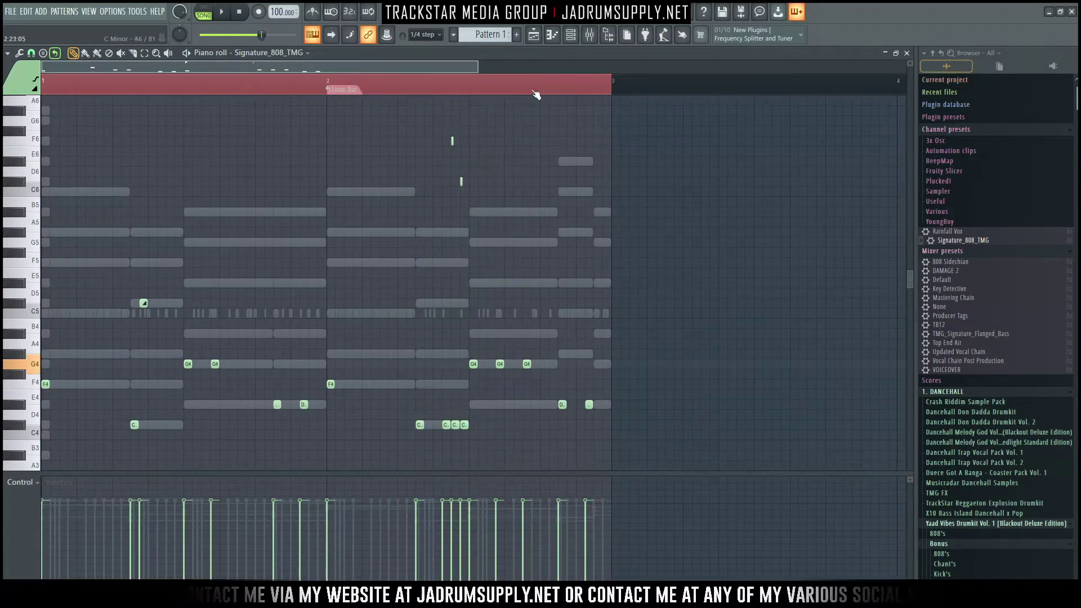
Step: Place slide notes on A#5 at 2:25, G#5 at 2:29 and G5 at 2:32 in the 808 piano roll
scroll(562, 85, up, 1)
scroll(563, 84, up, 3)
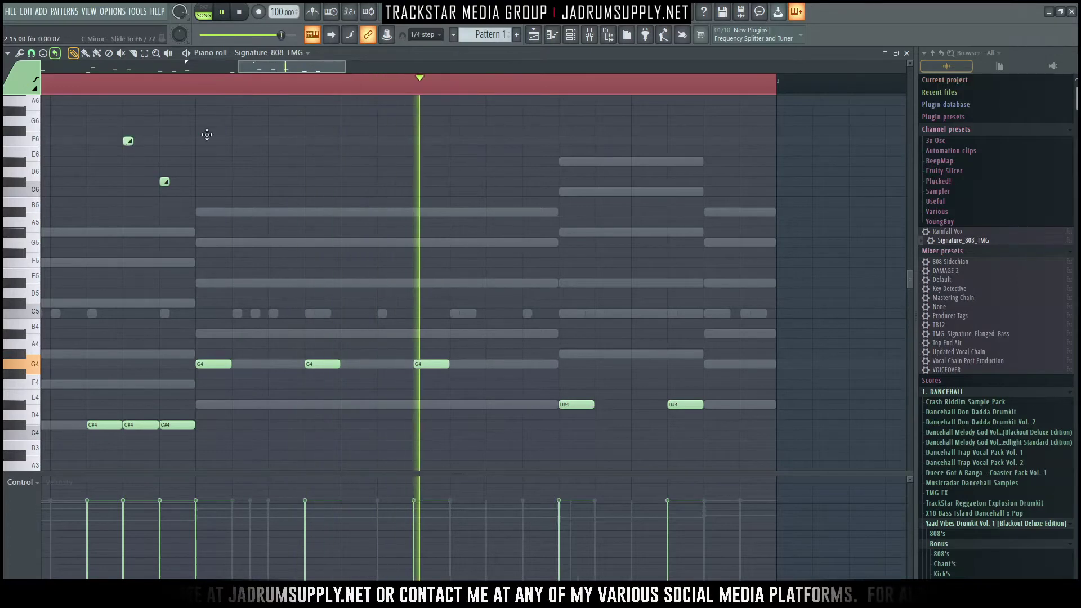
click(636, 233)
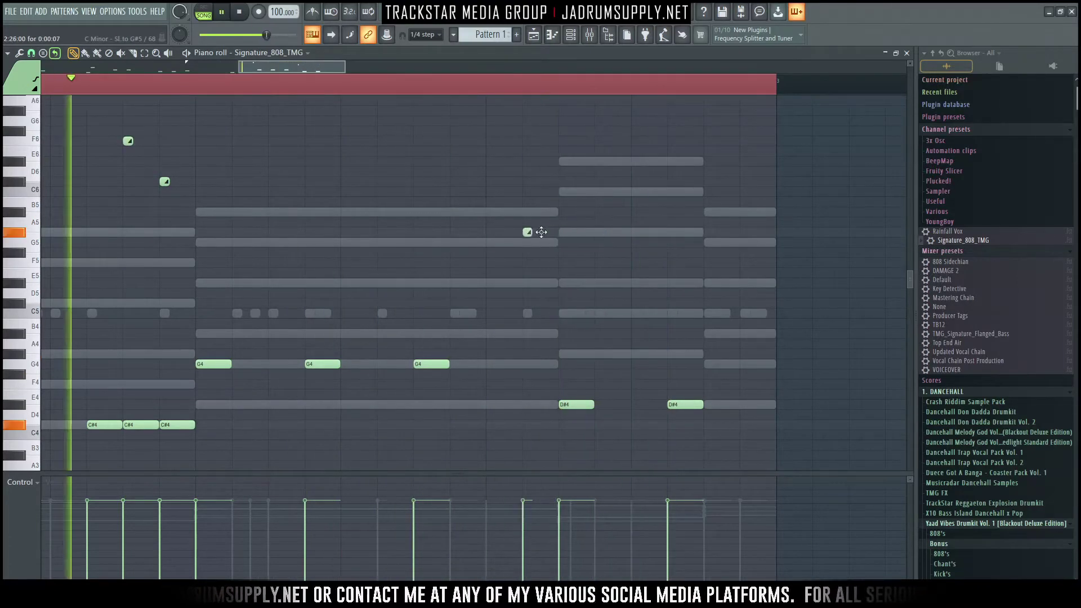
drag(563, 232, 487, 210)
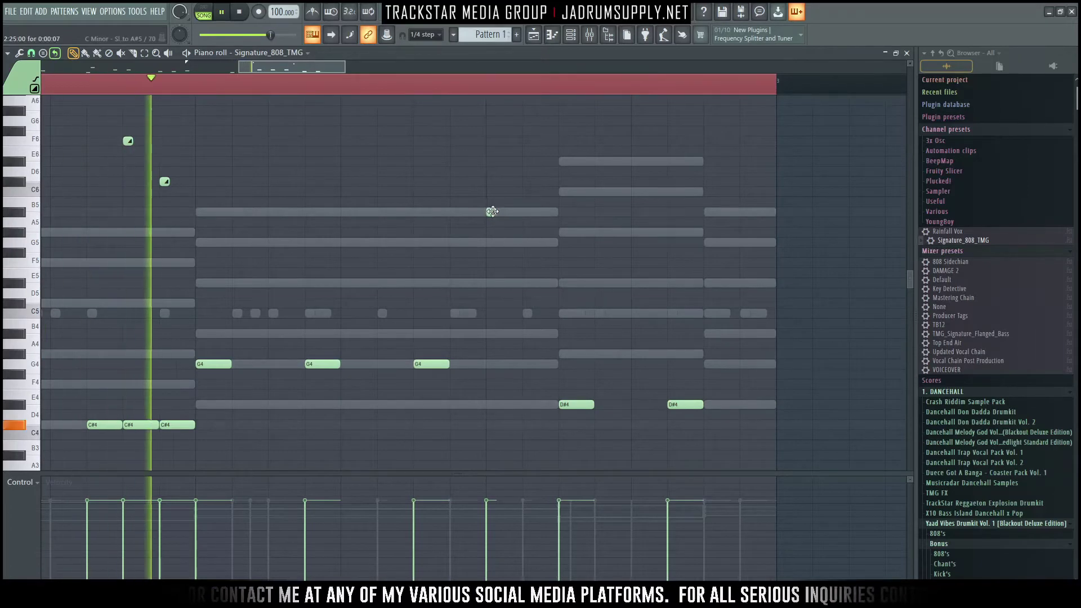
click(637, 232)
click(745, 230)
drag(745, 228, 608, 196)
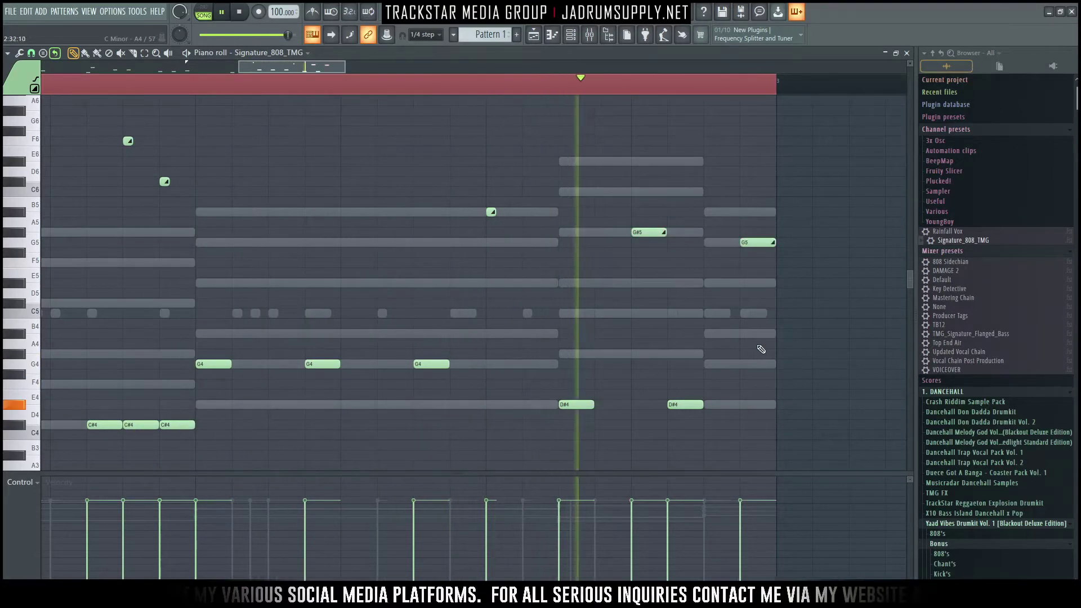
Step: Shorten the G#5 slide at 2:29 to a sliver and match the G5 slide at 2:32 to the A#5 slide's length
click(785, 331)
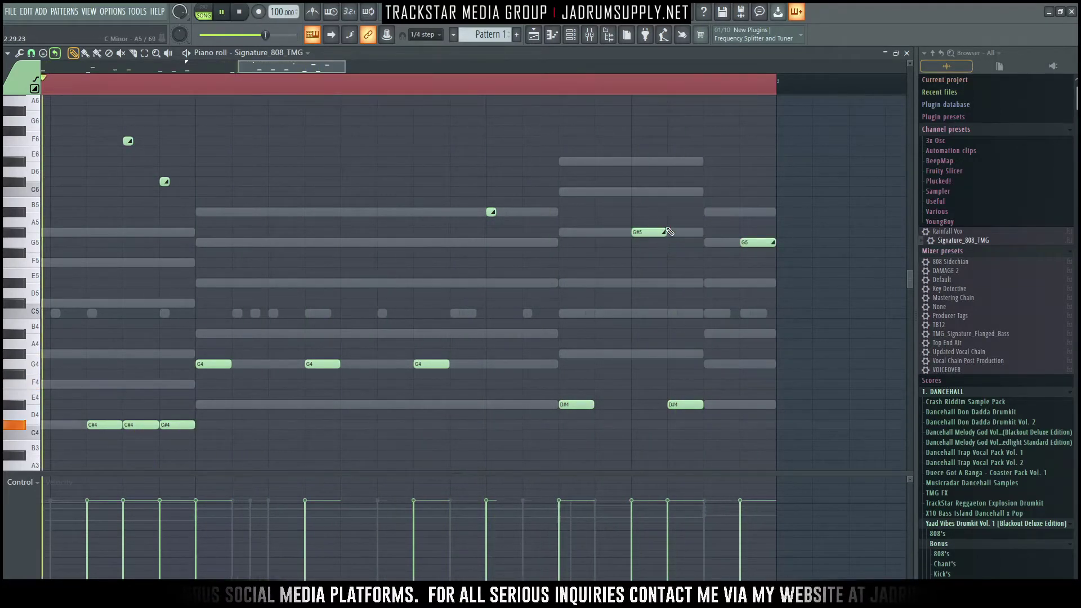
drag(669, 232, 633, 232)
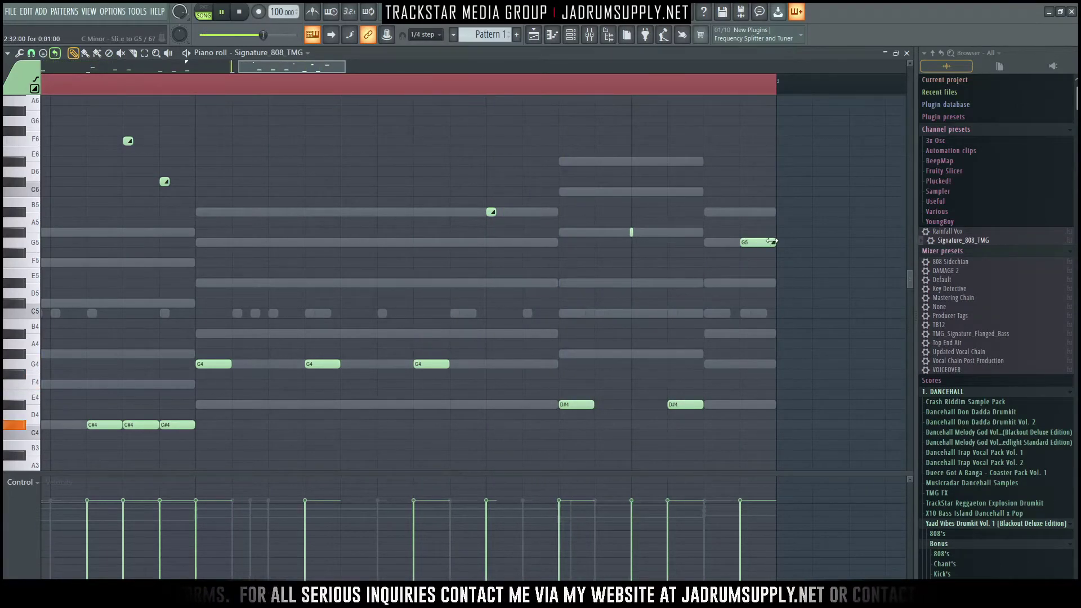
click(489, 212)
right_click(739, 243)
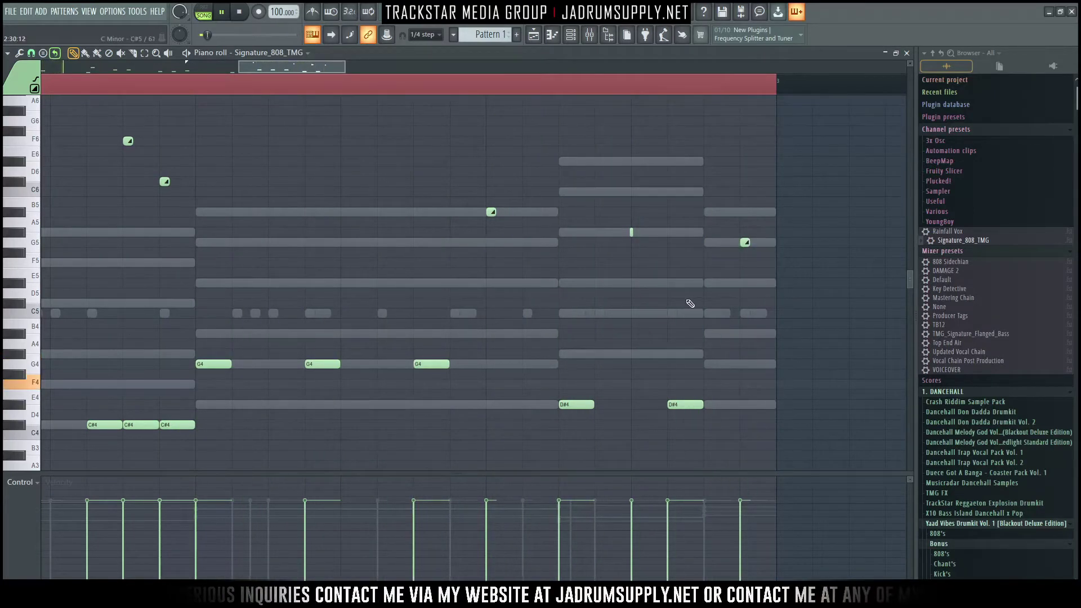
Step: Add Yaad Vibez_Kick_7_[Dirty] from the drum kit's Kick's folder as a new channel and open its piano roll
scroll(687, 264, down, 2)
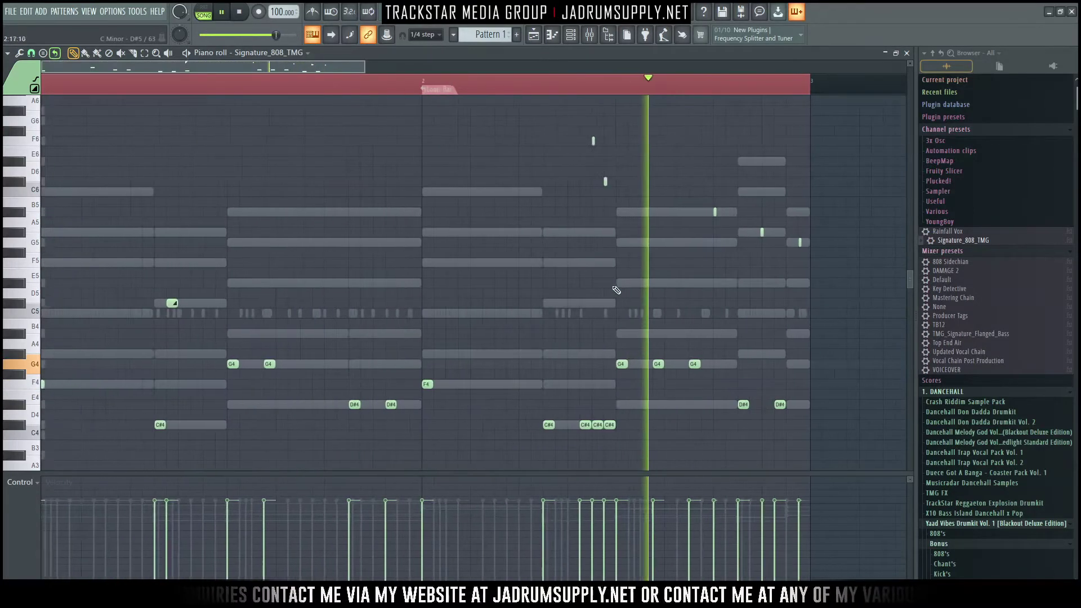
click(570, 35)
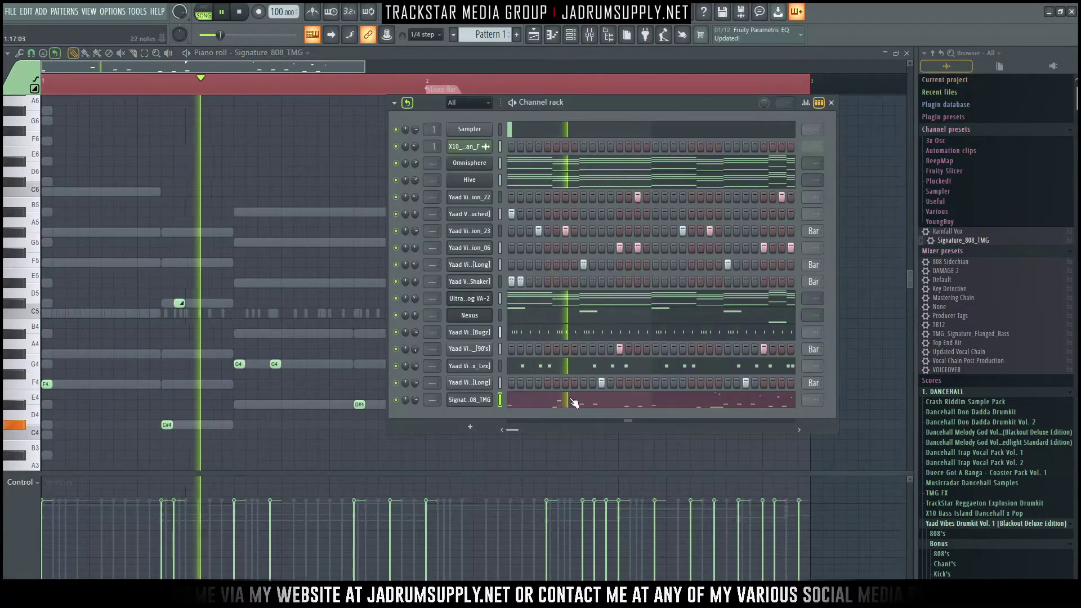
key(space)
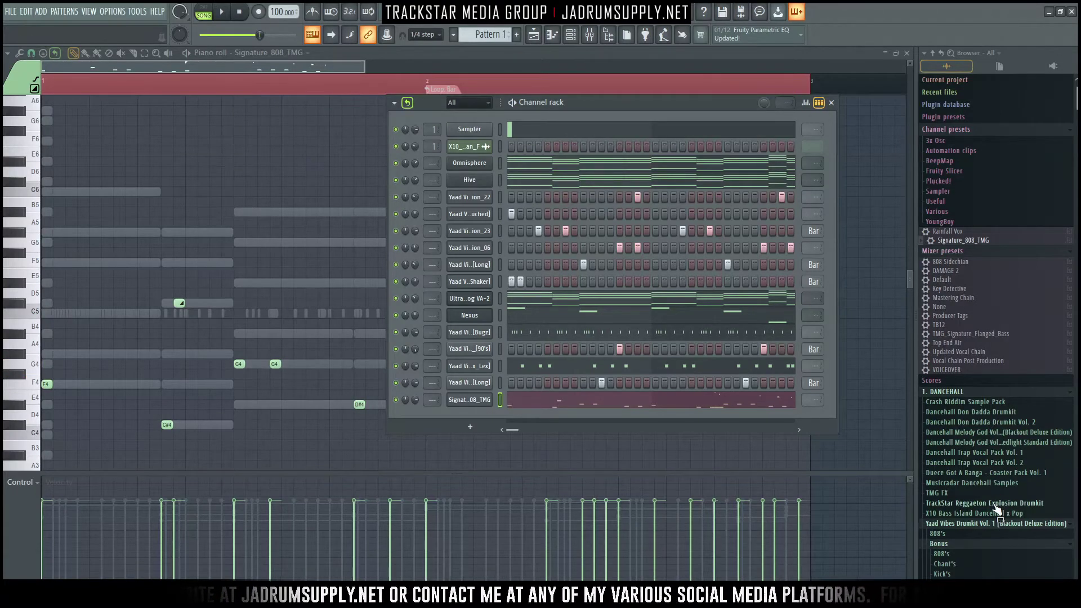
scroll(985, 453, down, 5)
scroll(991, 454, down, 7)
click(966, 253)
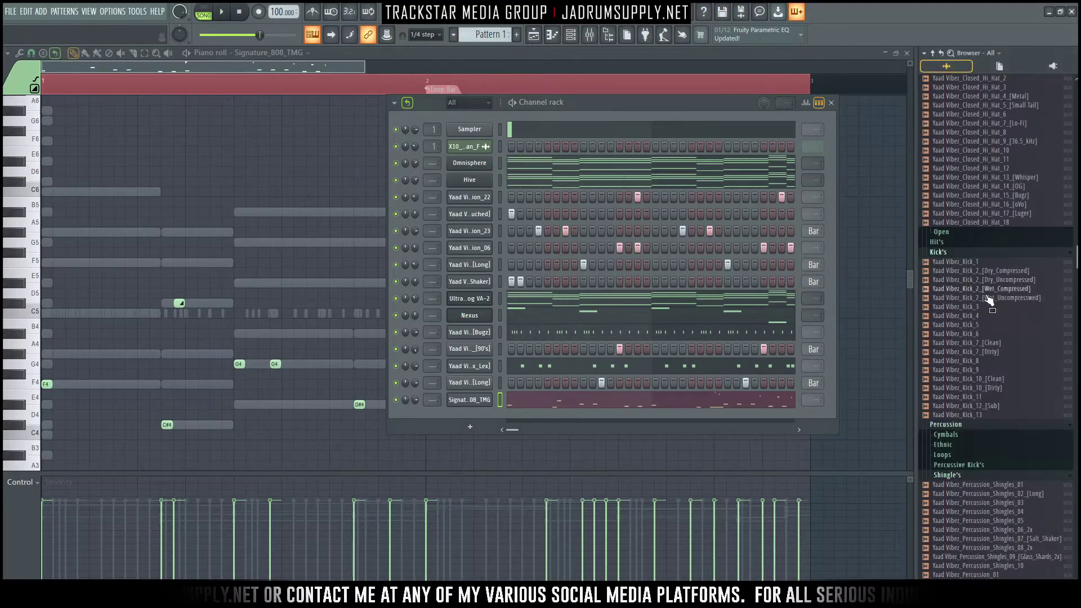
right_click(997, 353)
click(993, 356)
right_click(480, 415)
click(507, 418)
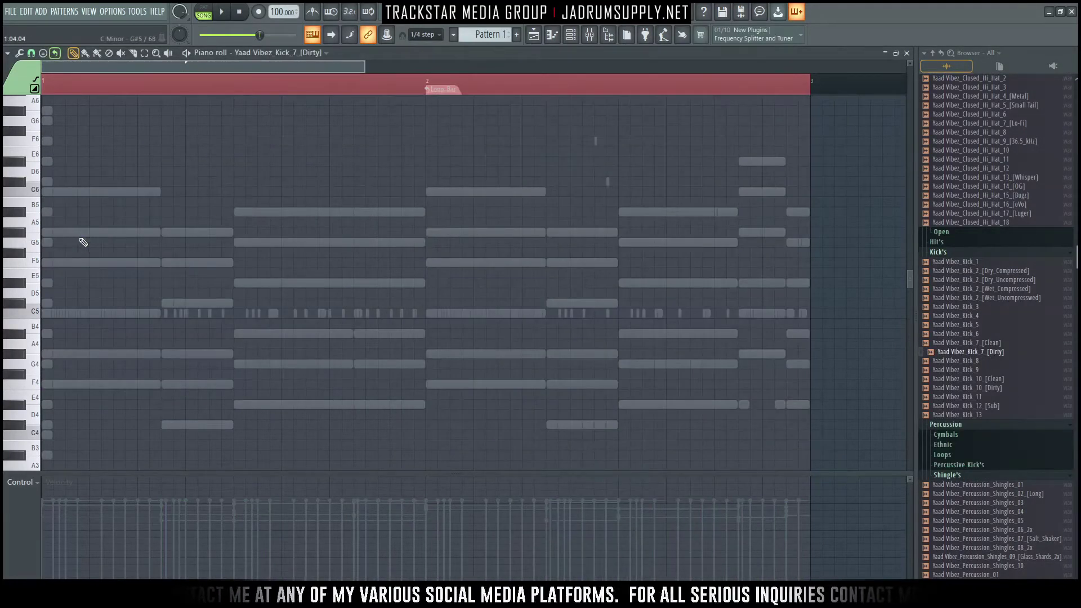
Step: Place a C5 kick note at 1:01 and turn off its slide property
scroll(84, 236, down, 4)
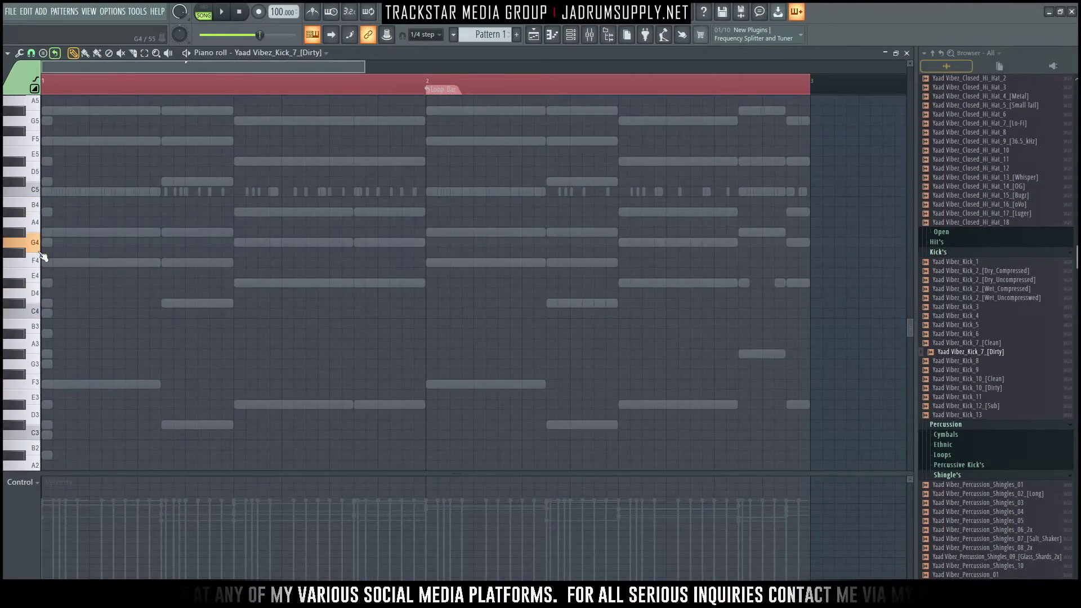
click(48, 192)
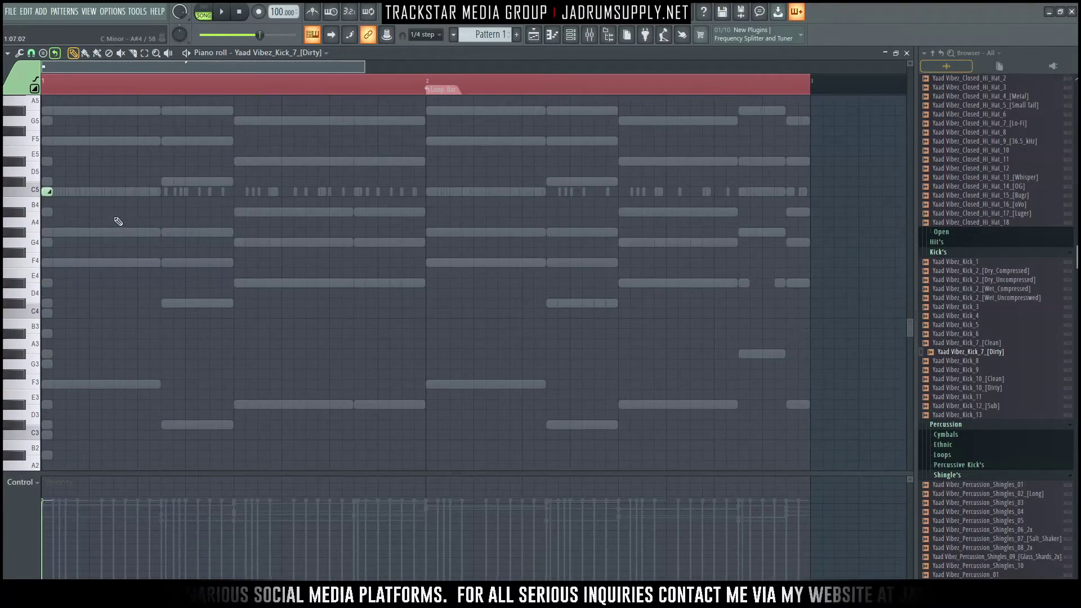
double_click(49, 191)
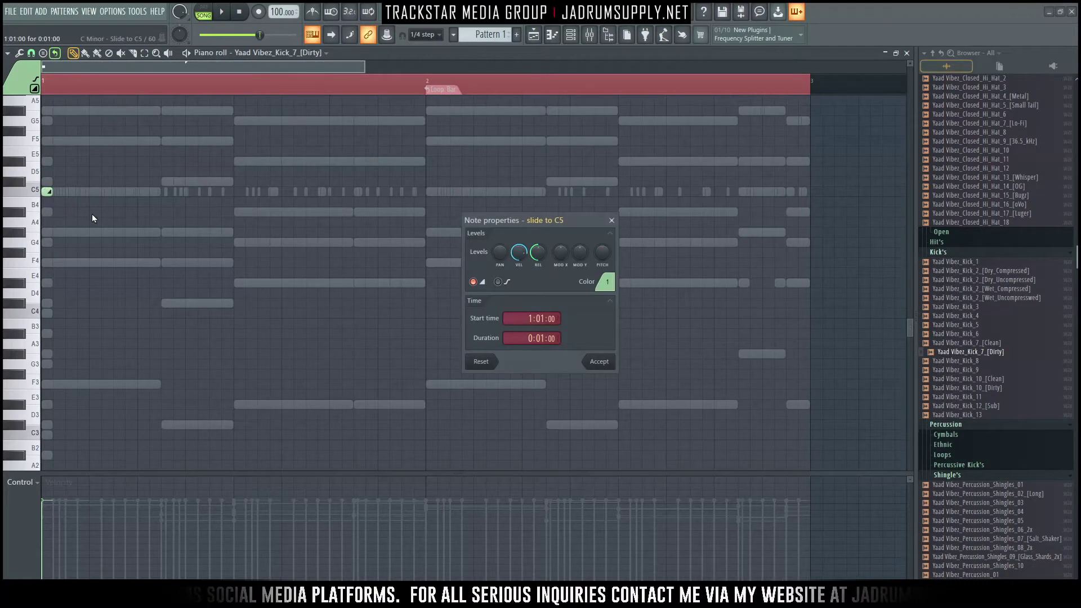
click(482, 283)
key(Return)
Step: Open the kick channel's sampler settings and play the pattern to hear the kick, then return to its piano roll
click(571, 37)
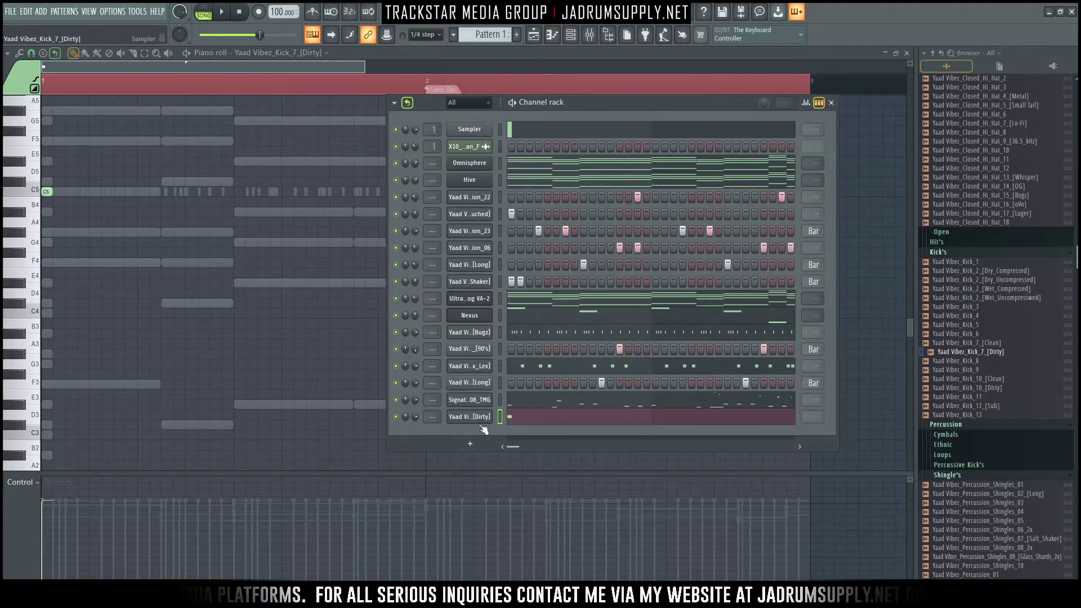
click(469, 417)
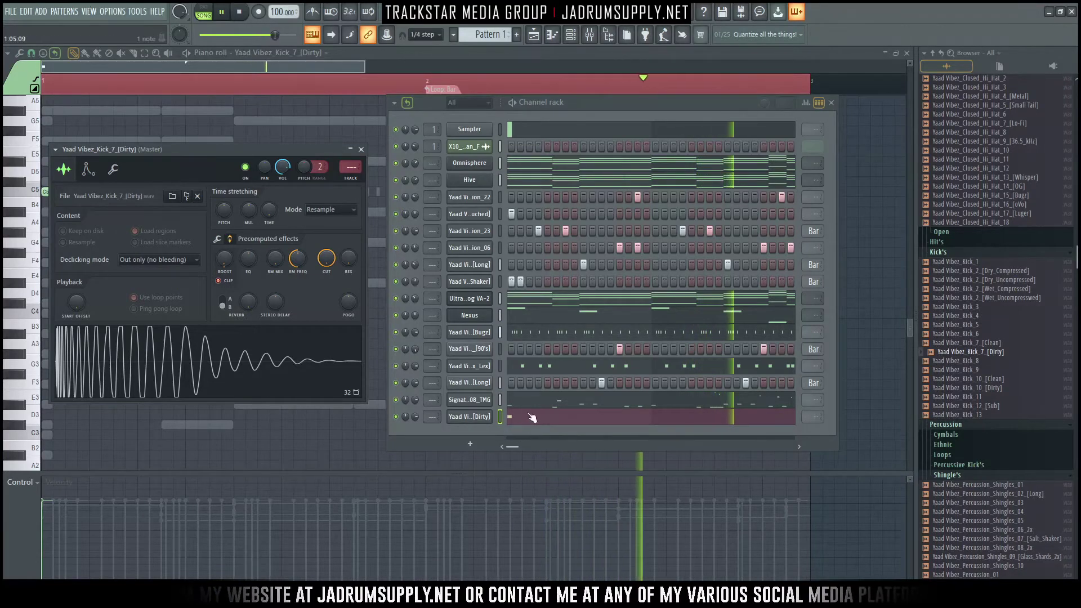
key(F7)
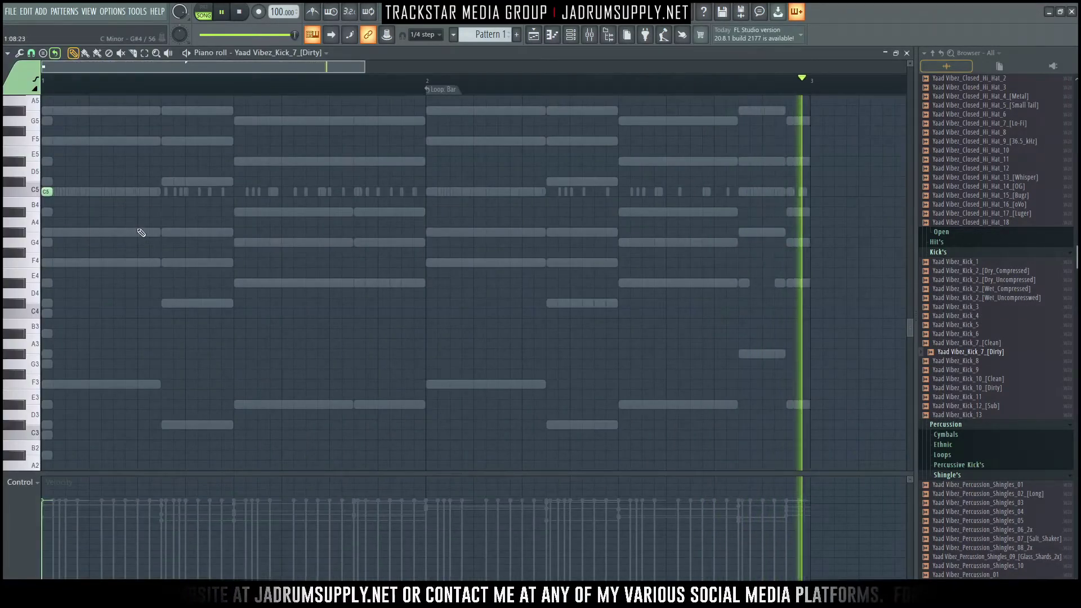
Step: Place C5 kick notes at 1:11, 1:17 and 1:20 in the first bar, in line with the 808 hits
key(space)
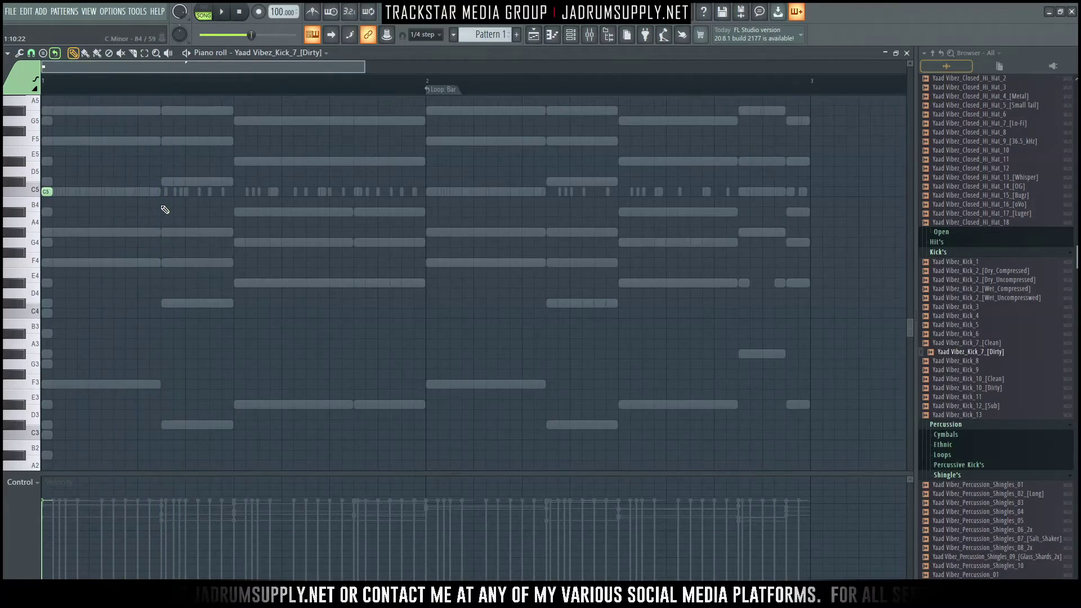
click(166, 192)
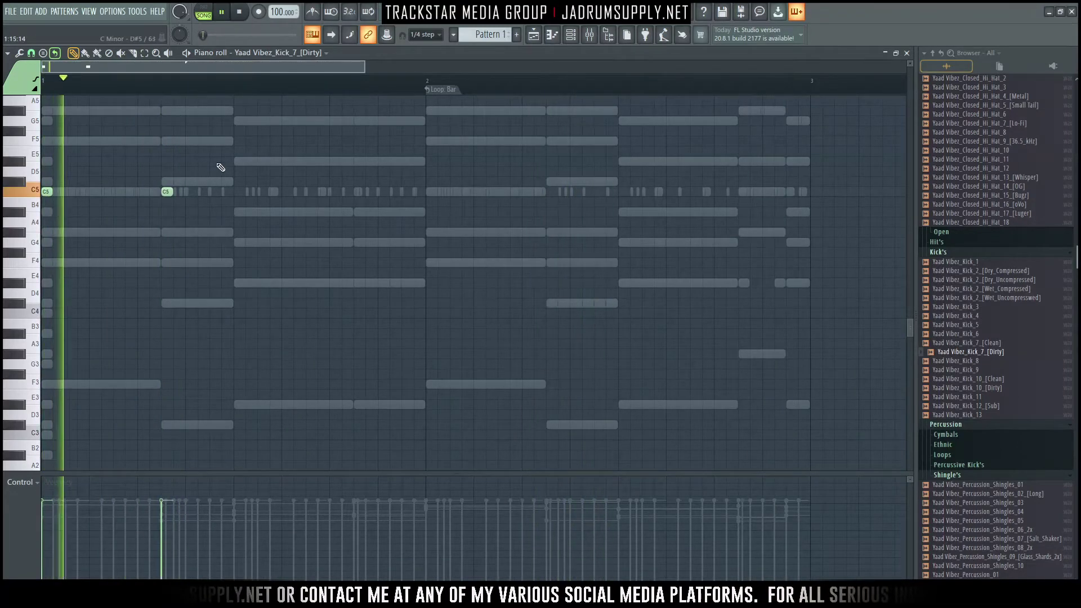
scroll(209, 163, up, 3)
key(space)
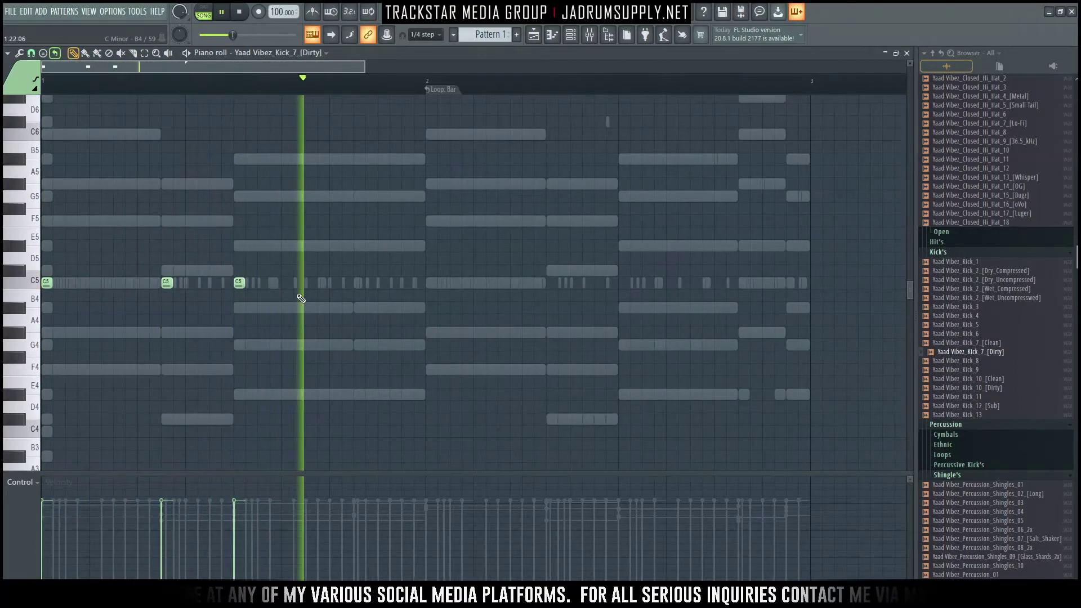
click(274, 282)
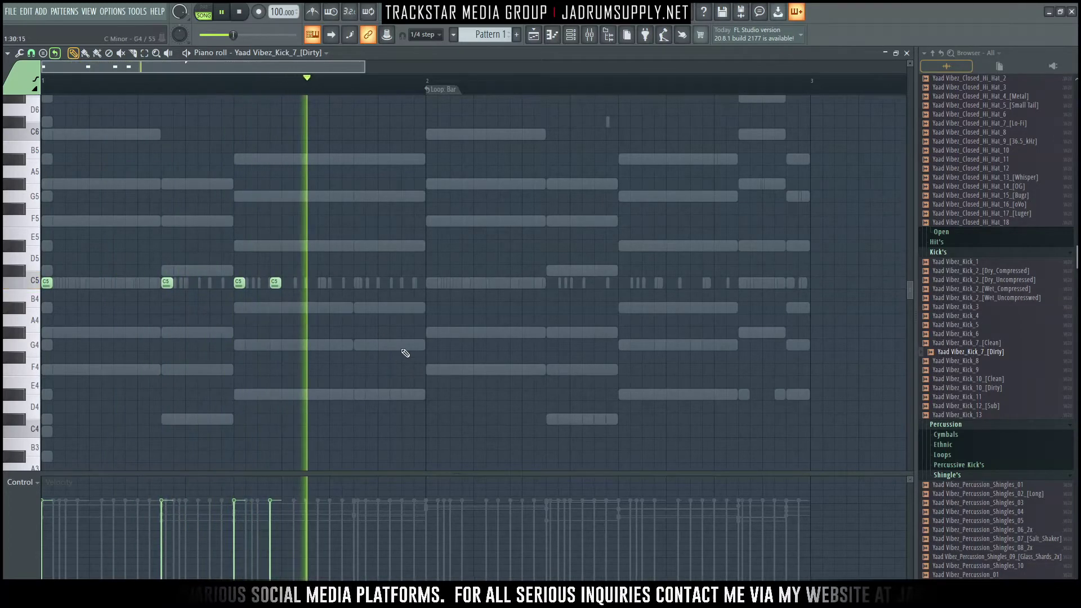
Step: Place C5 kick notes at 2:01, 2:11, 2:17 and 2:20 in the second bar
click(431, 283)
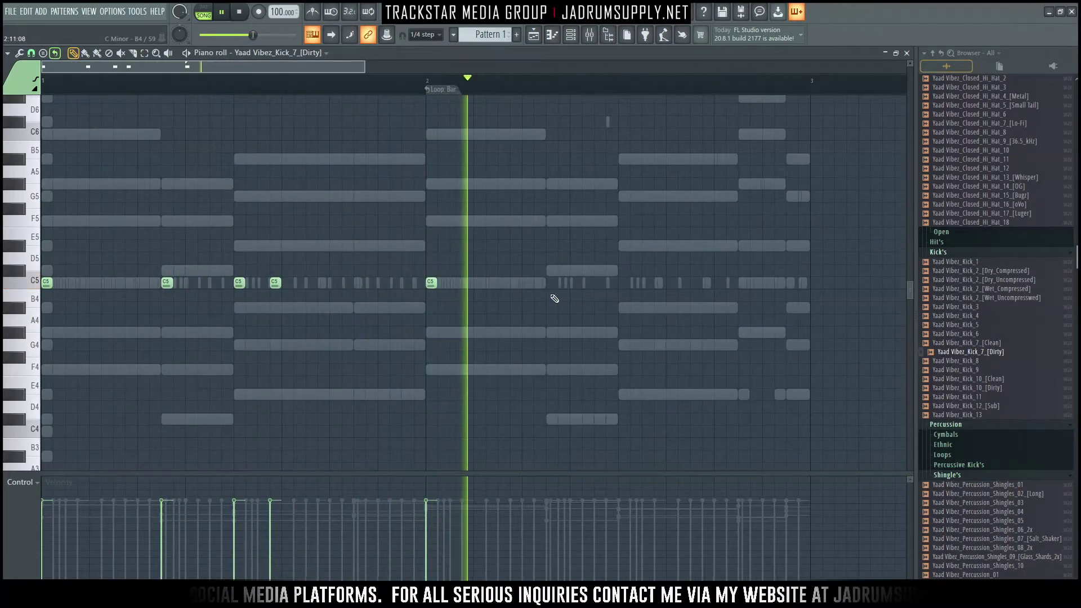
click(550, 283)
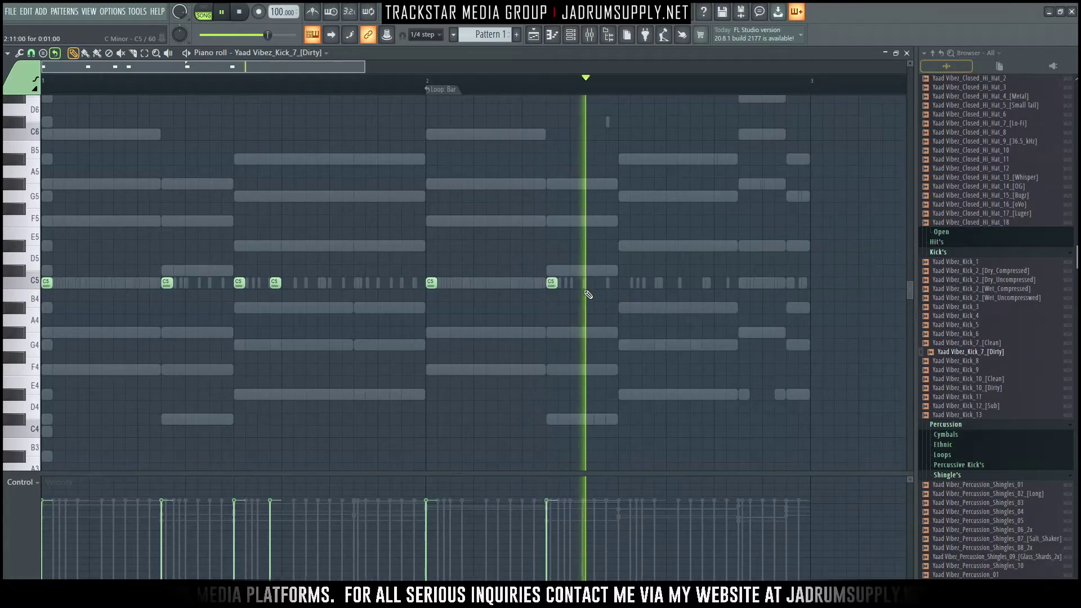
click(623, 282)
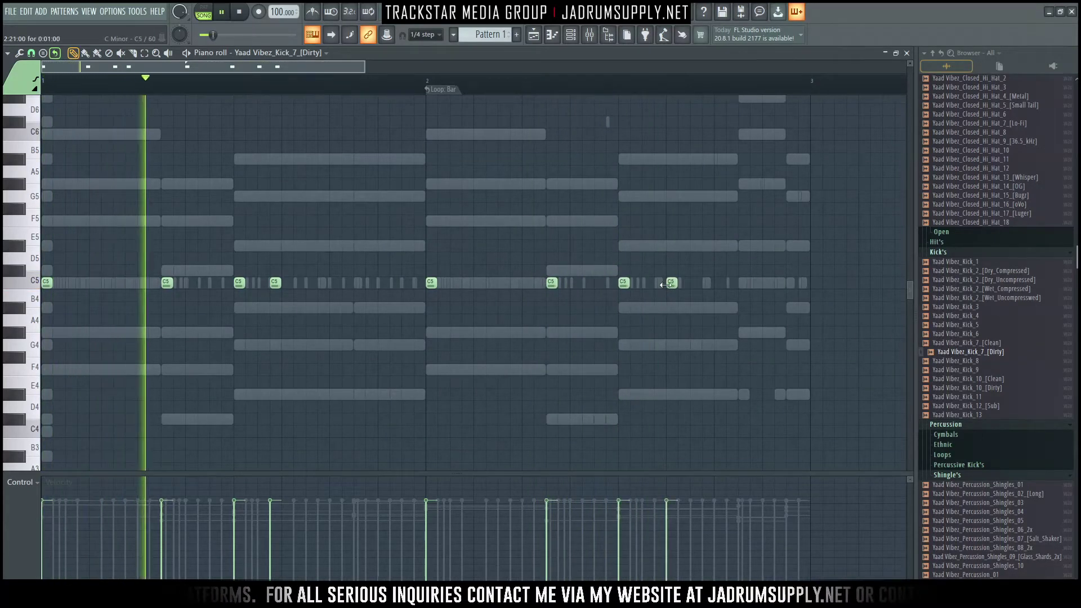
click(666, 283)
drag(665, 283, 654, 283)
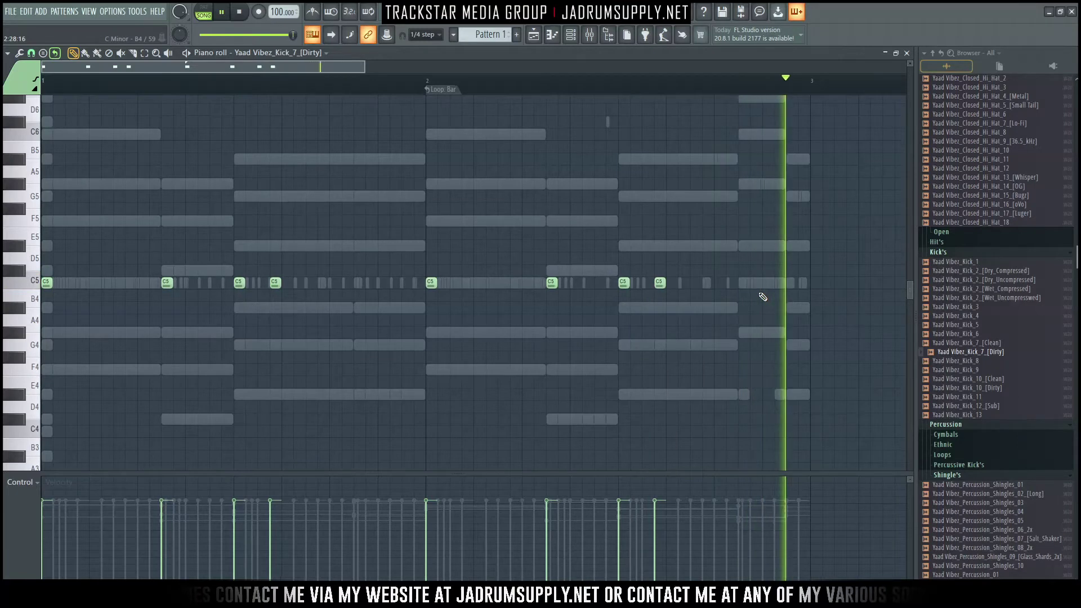
Step: Add a Sylenth1 instrument as a new channel in the channel rack
scroll(507, 92, down, 3)
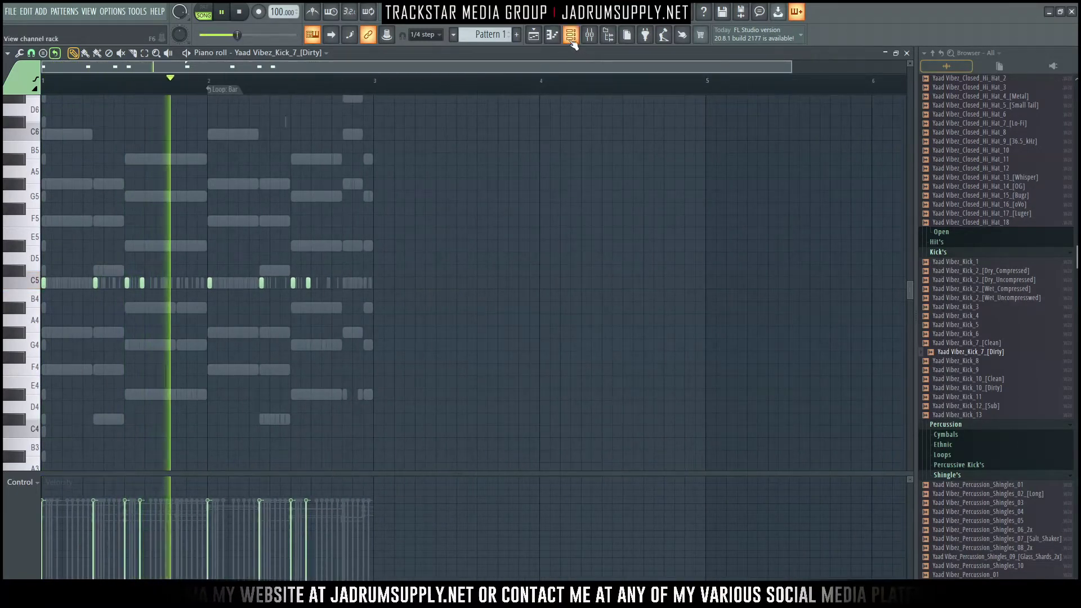
key(F6)
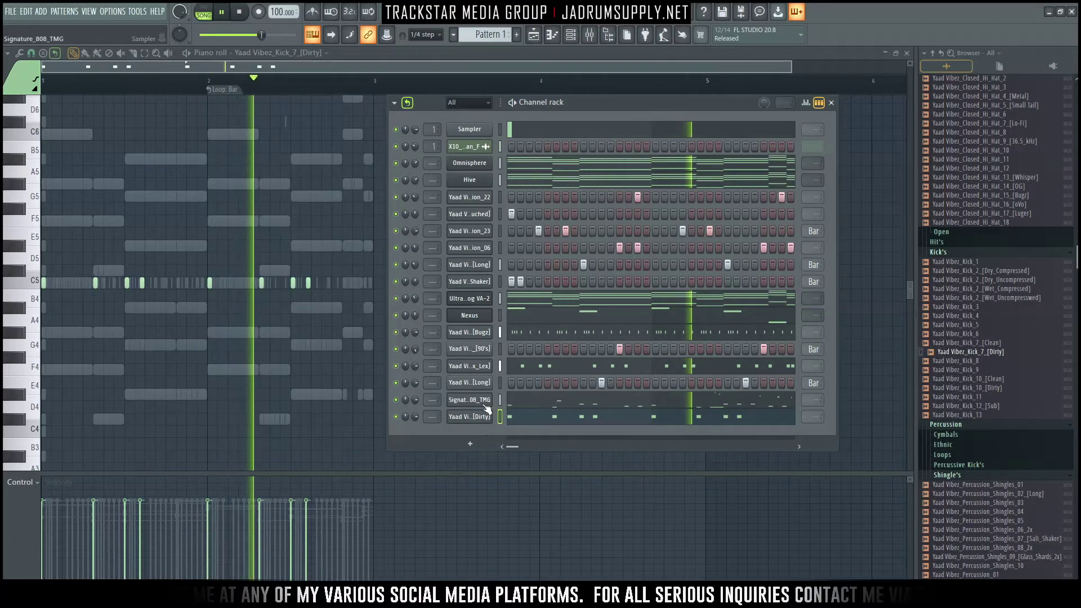
click(471, 446)
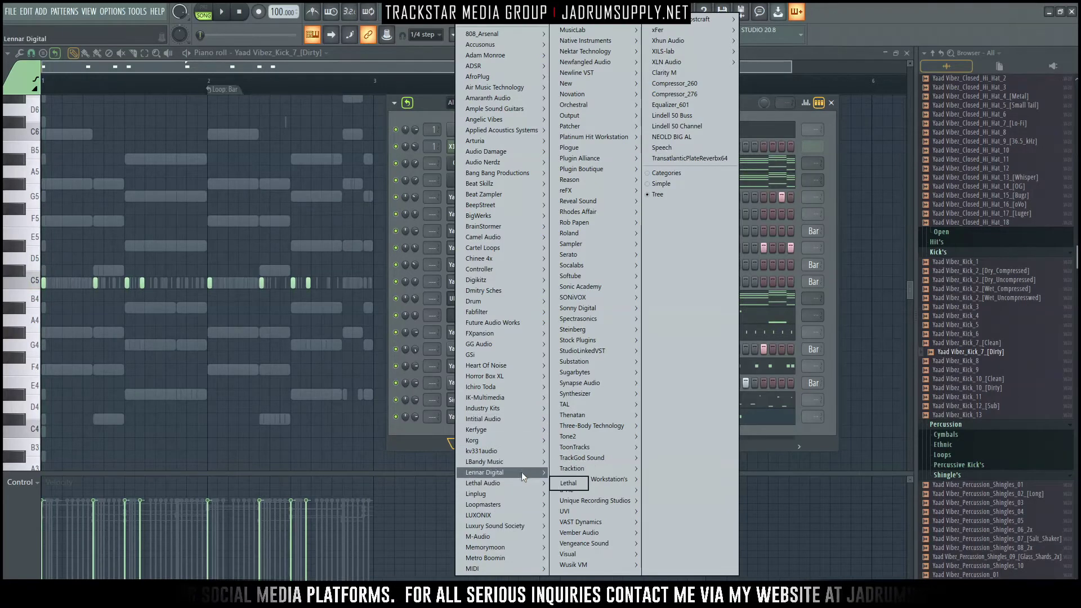
click(572, 473)
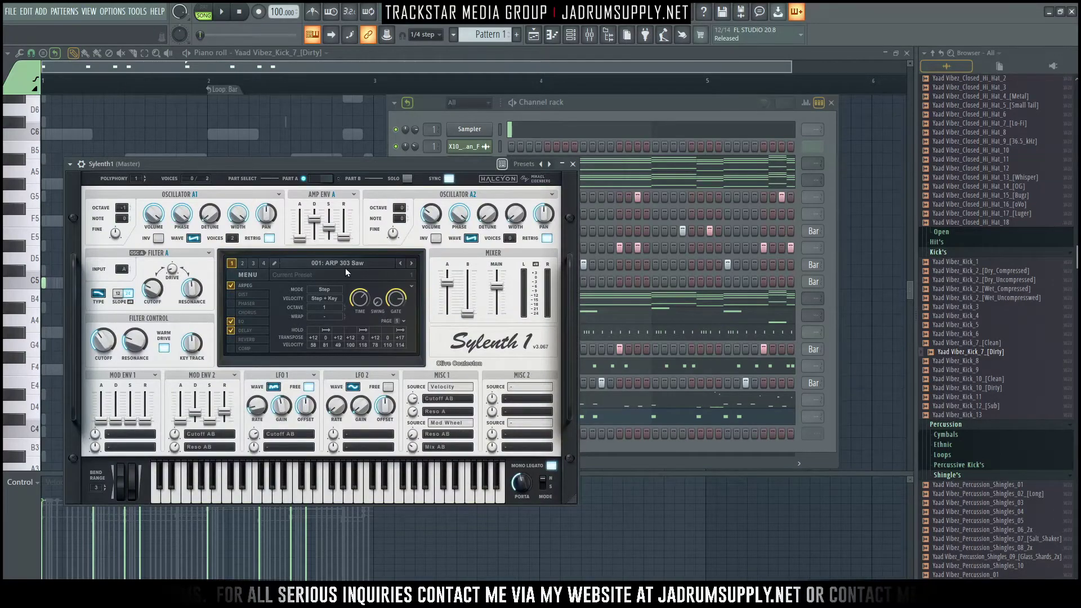
Step: Load the custom bank TrackStar Media Group - Dancehall Scientist Vol. 1 in Sylenth1 and select preset 043: LEAD - 10 Star Supersaw
click(346, 265)
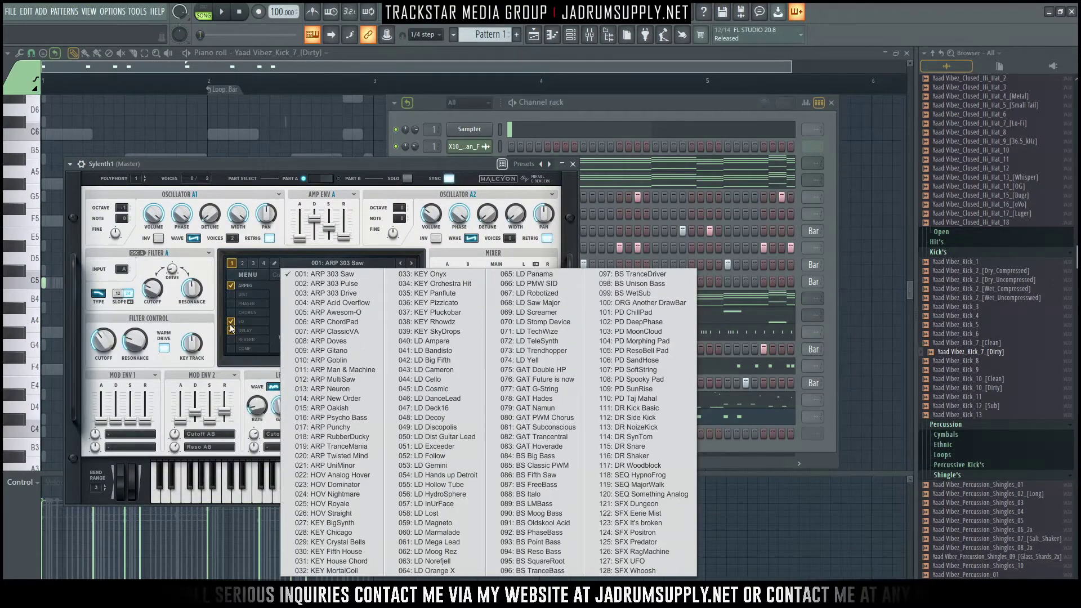
click(256, 275)
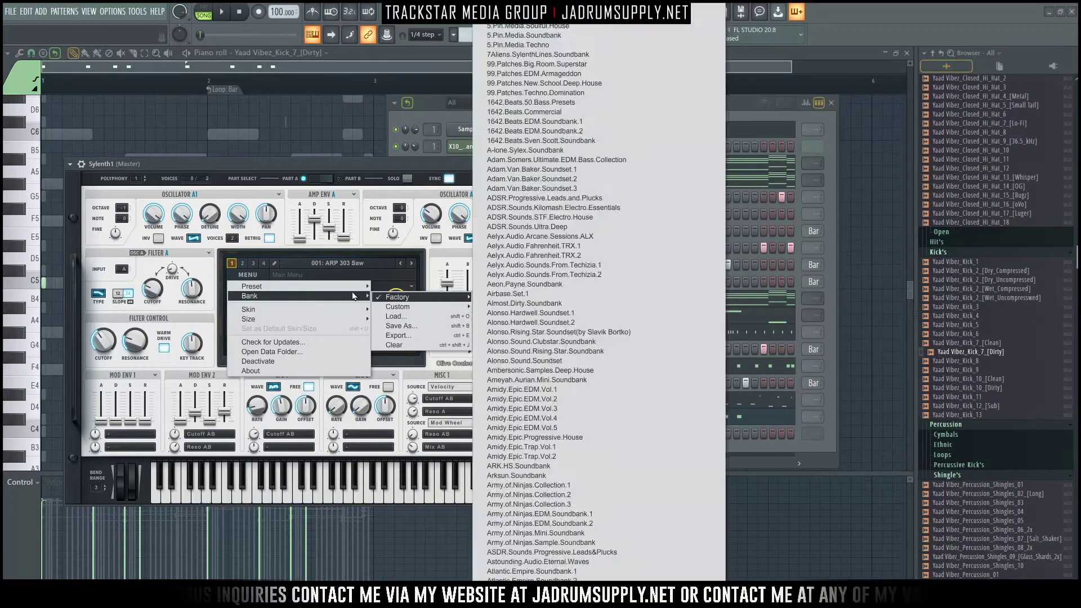
mouse_move(338, 287)
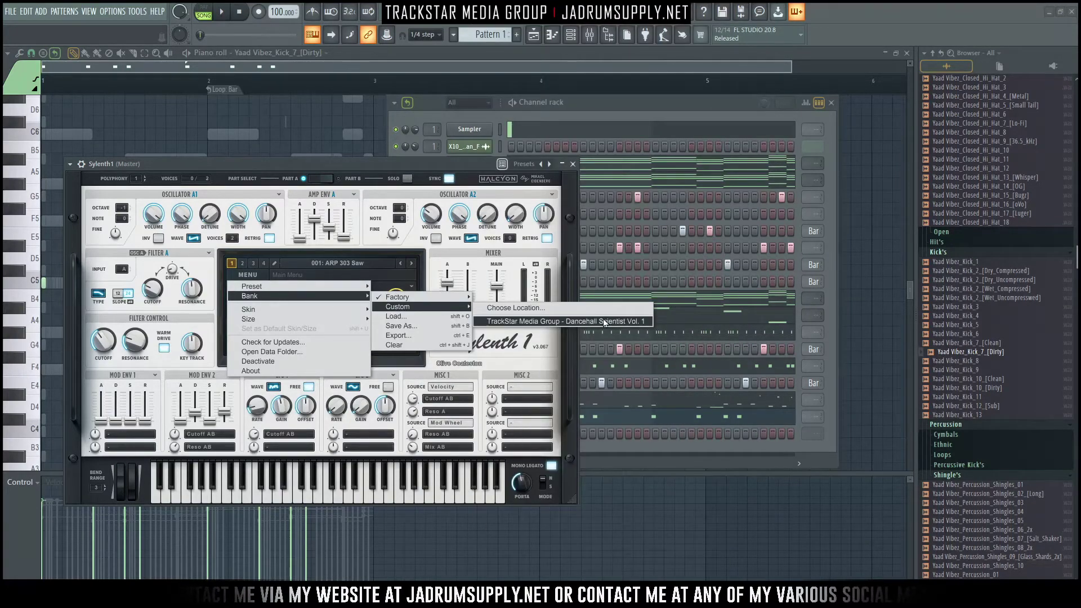
click(604, 322)
click(350, 263)
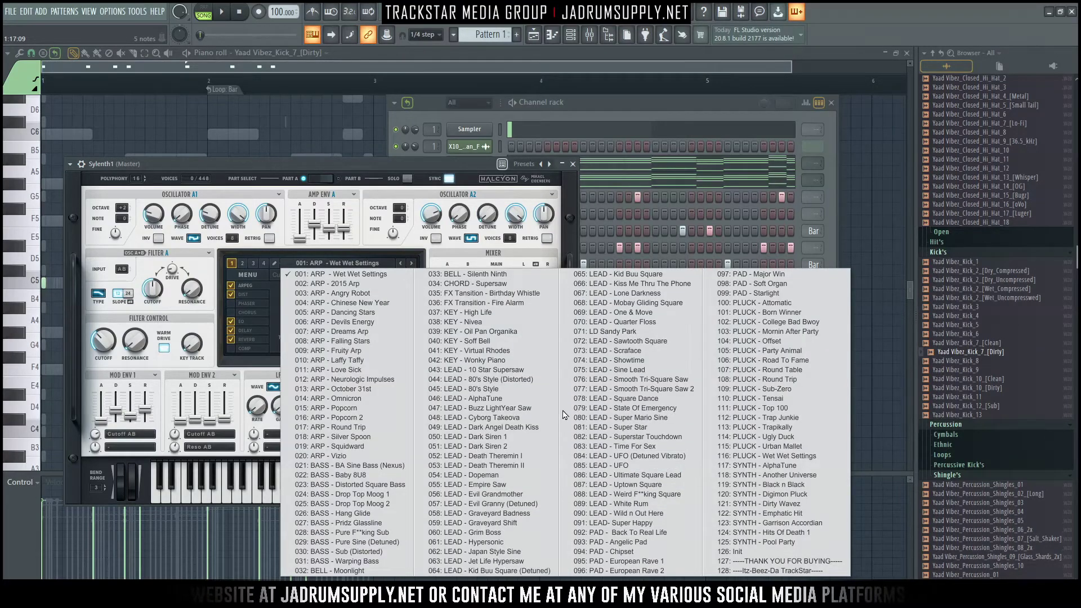
click(498, 370)
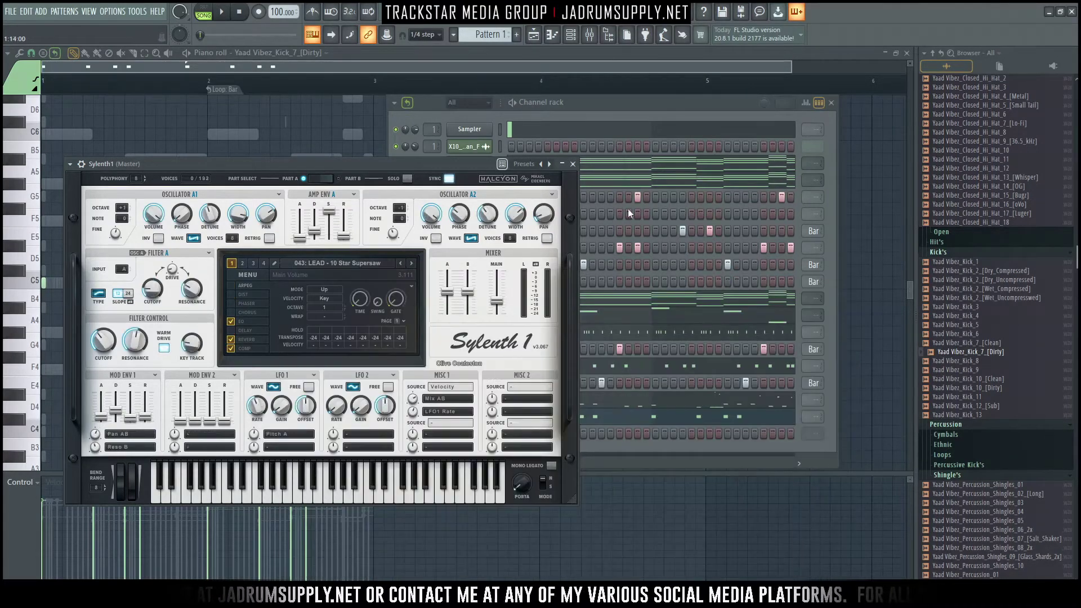
Step: Open the Sylenth1 channel's piano roll at the start of the pattern, ready for note entry in the first bar
click(631, 105)
right_click(482, 440)
click(510, 424)
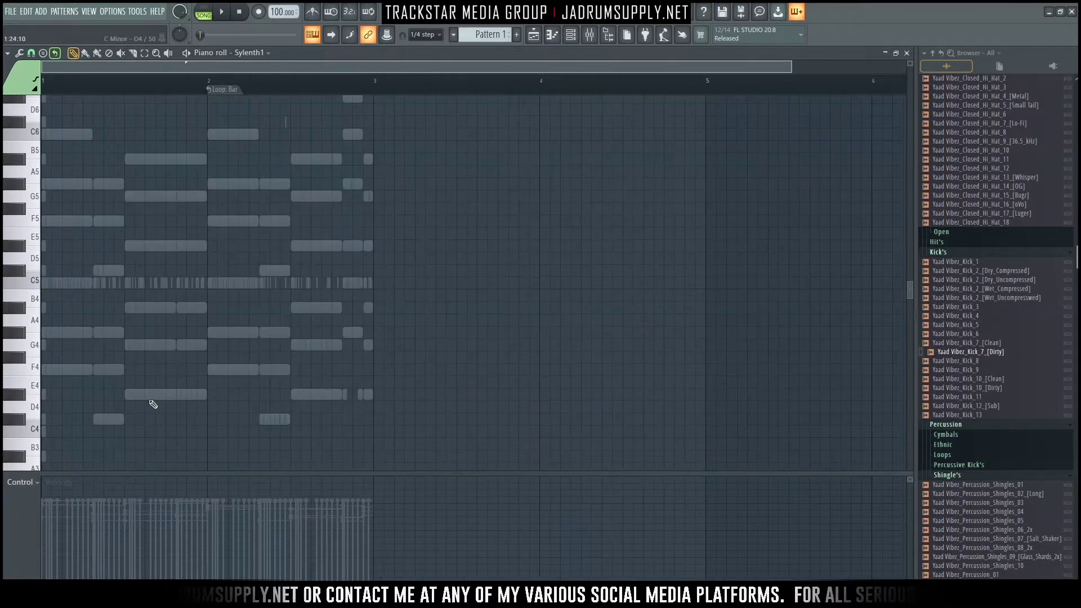
scroll(51, 243, up, 3)
key(space)
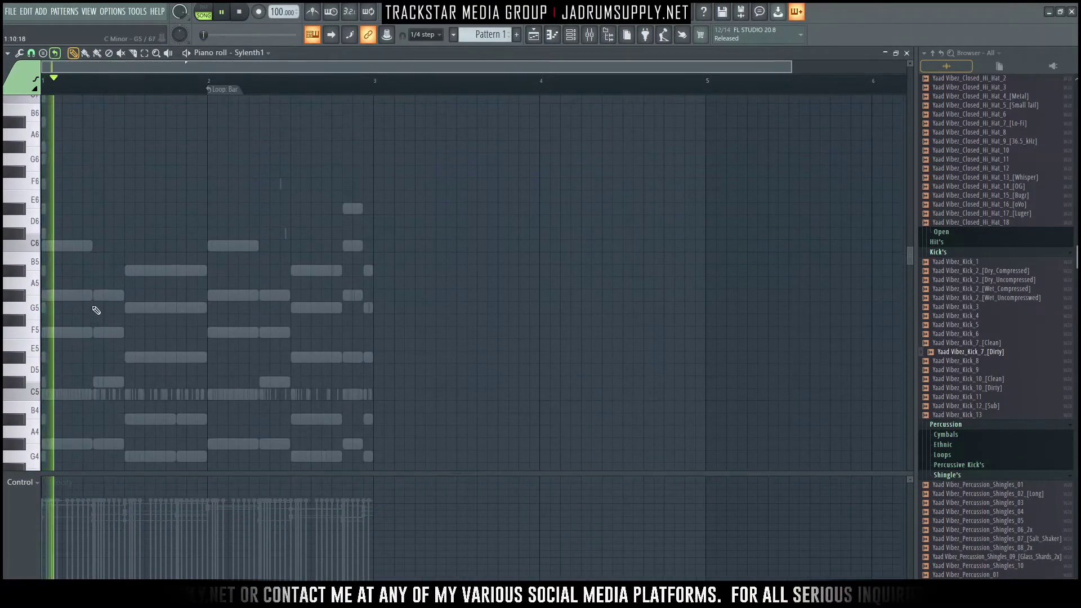
scroll(74, 77, up, 5)
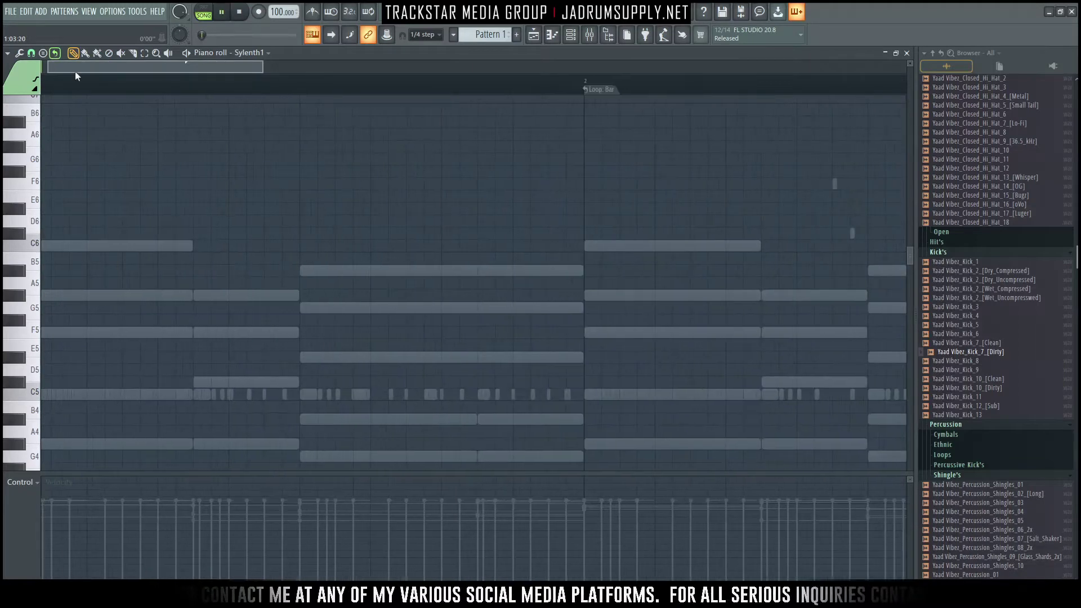
key(space)
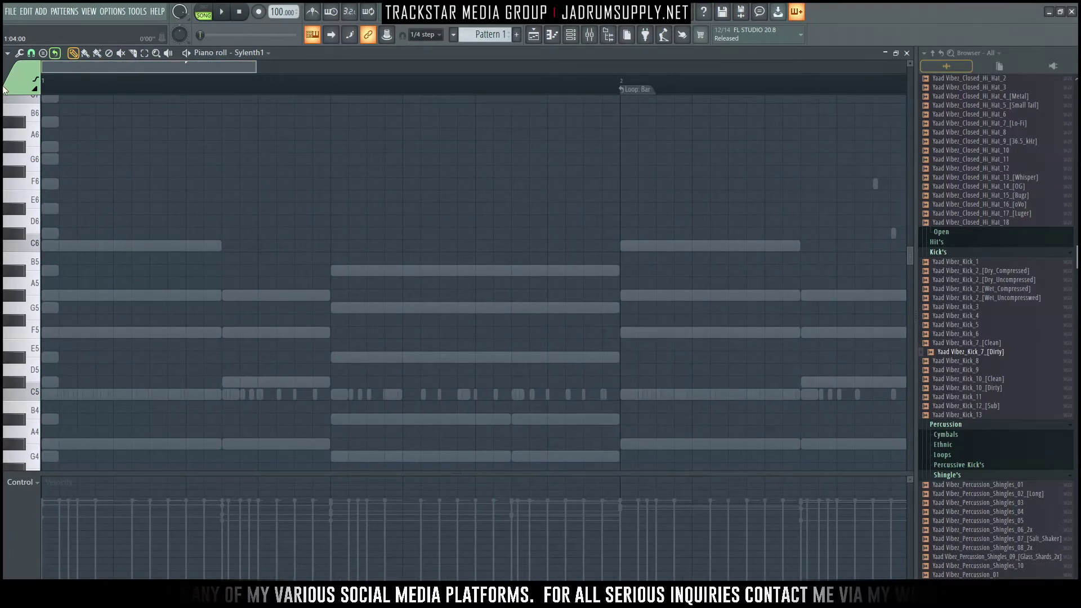
Step: Add Sylenth1 lead notes: G#5 at 1:05 and 1:11, a three-step F5 at 1:14, G5 at 1:17 and A#5 at 1:27
click(221, 11)
click(117, 297)
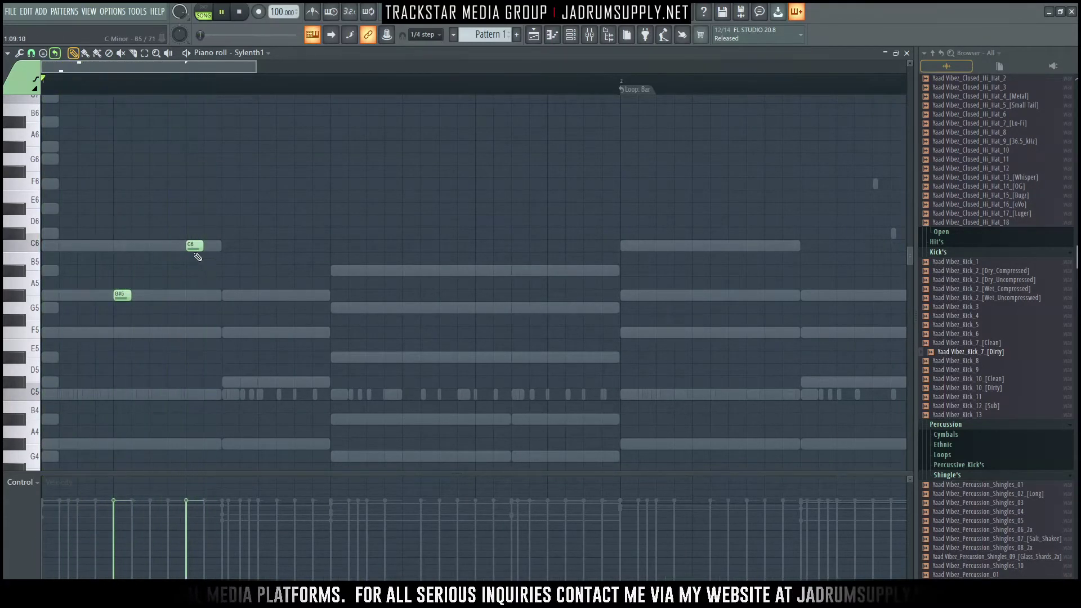
click(260, 336)
drag(276, 333, 317, 333)
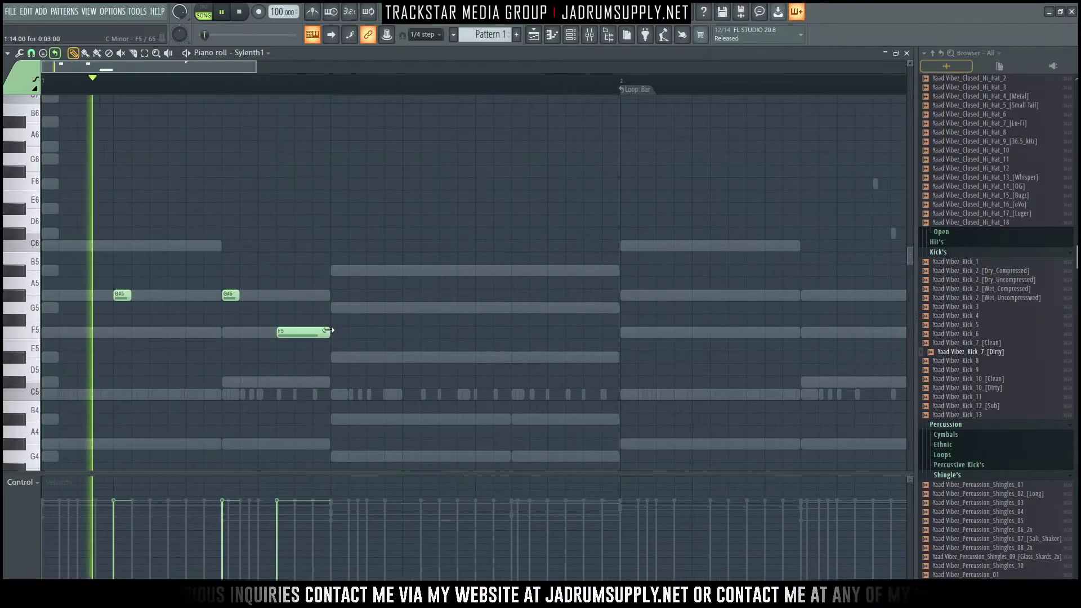
click(331, 307)
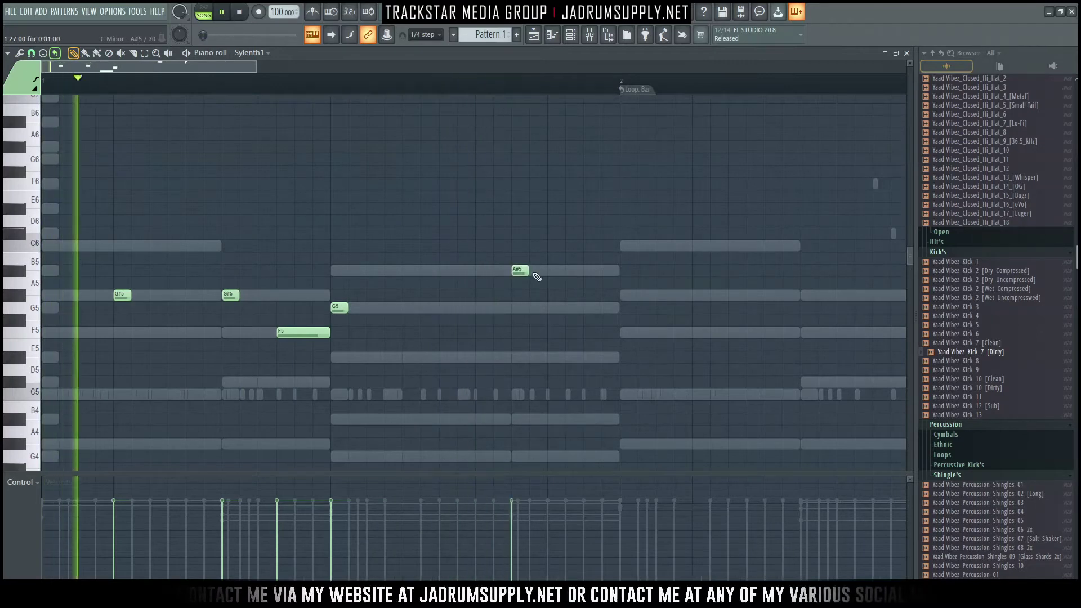
Step: Lengthen the A#5 lead note at 1:27 to two steps and add a two-step G5 at 1:31
drag(529, 272, 546, 272)
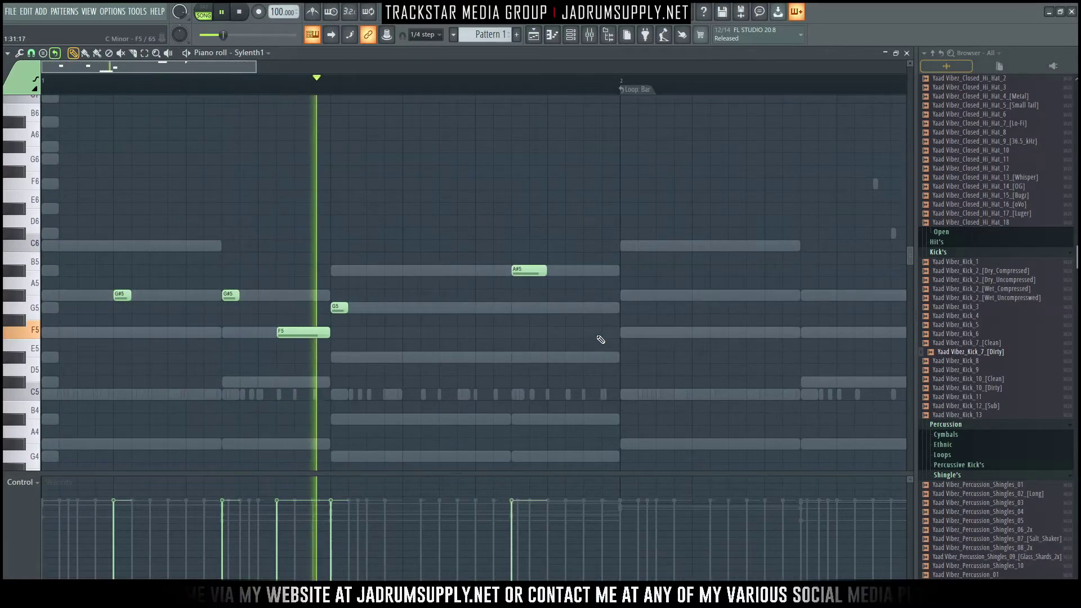
scroll(585, 337, down, 3)
click(585, 233)
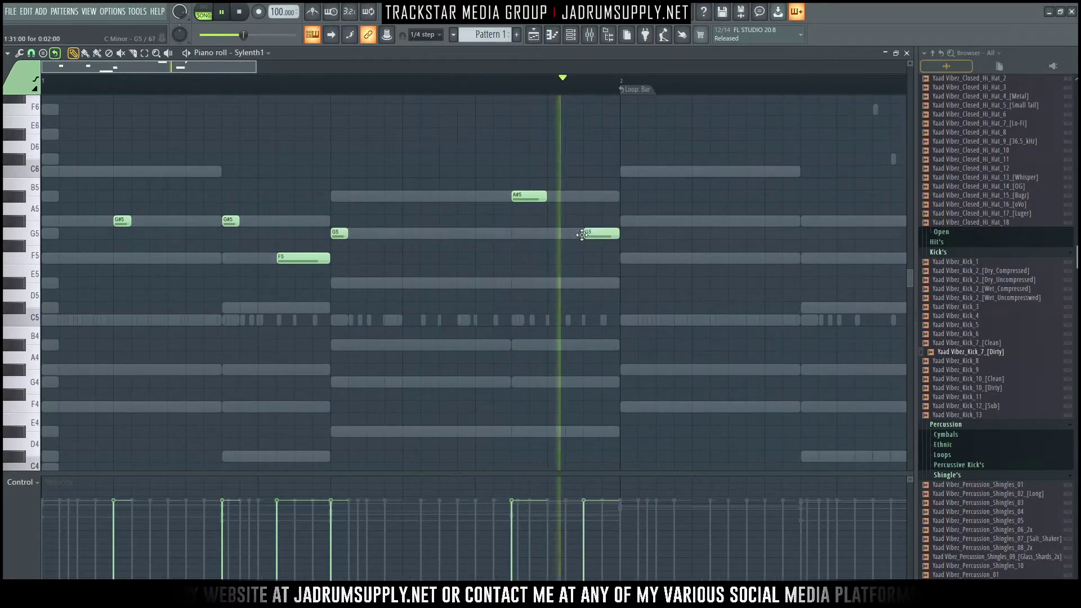
Step: Duplicate all the bar 1 Sylenth1 lead notes into bar 2
drag(610, 286, 6, 203)
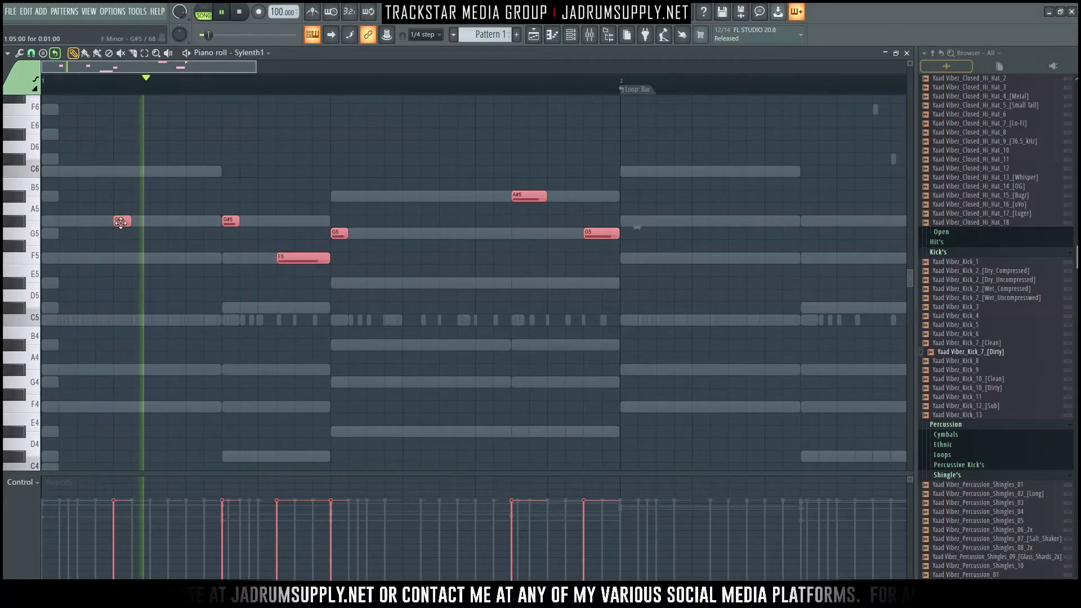
key(ctrl+b)
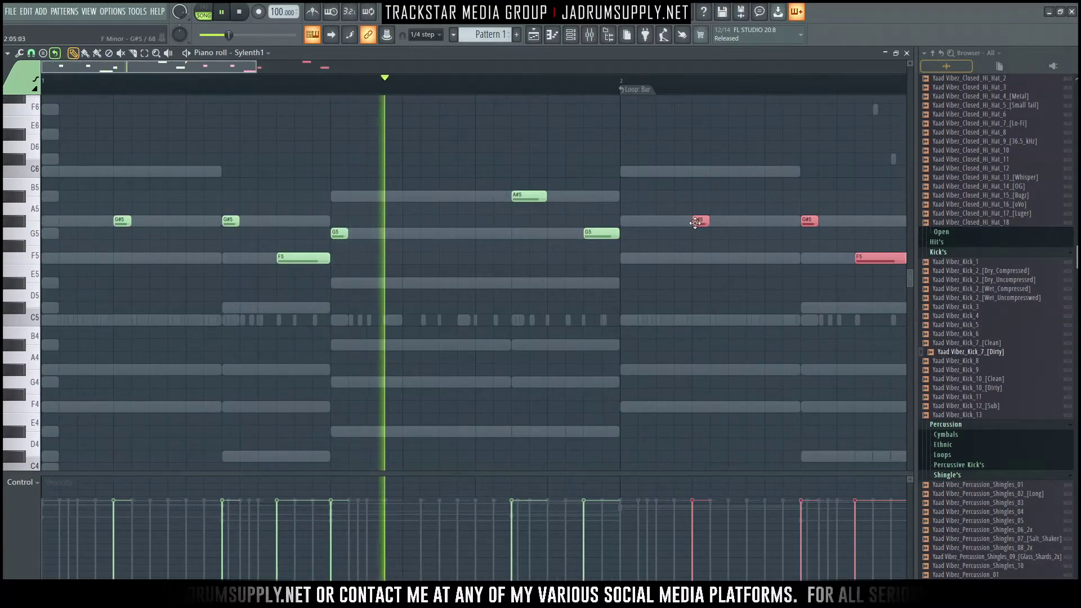
scroll(567, 85, down, 4)
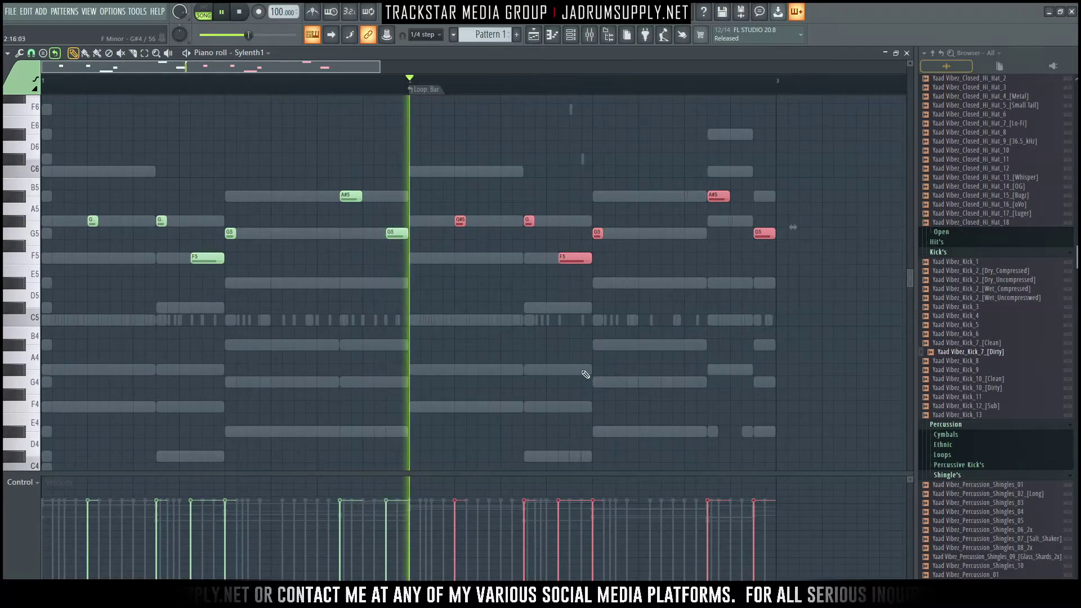
Step: Add F5 at the start of both bars, A#5 at 2:23 and G#5 at 2:30, and raise the note at 2:27 to C6
click(412, 262)
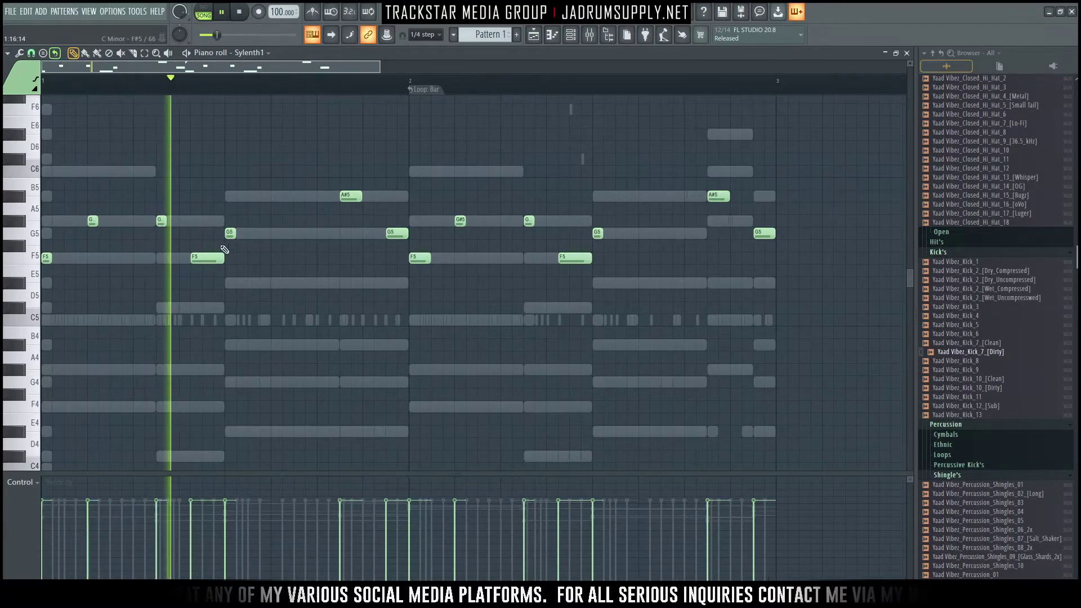
scroll(475, 289, down, 5)
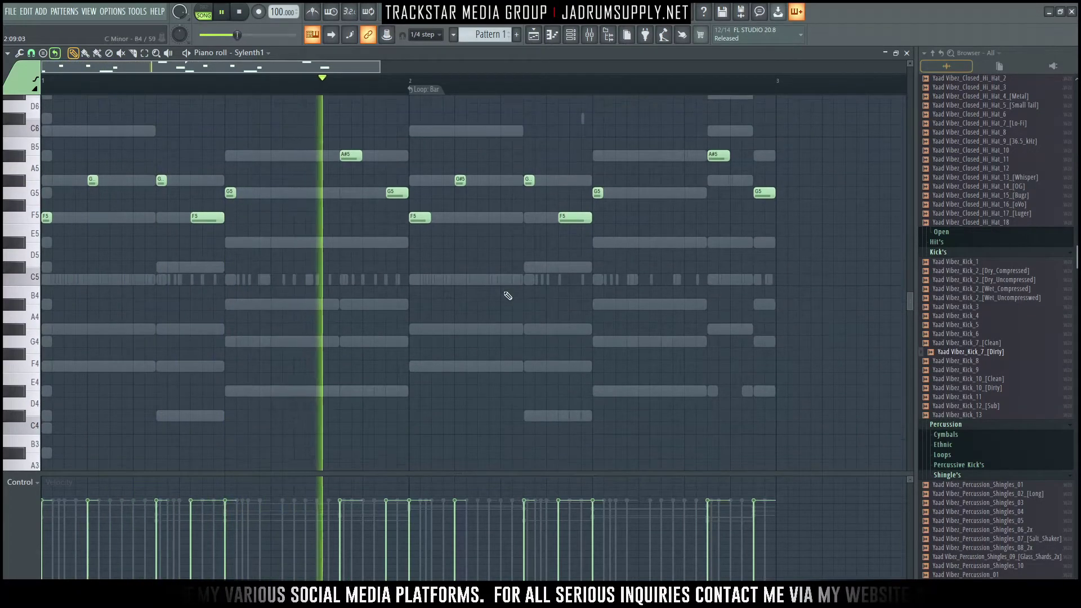
scroll(513, 290, up, 5)
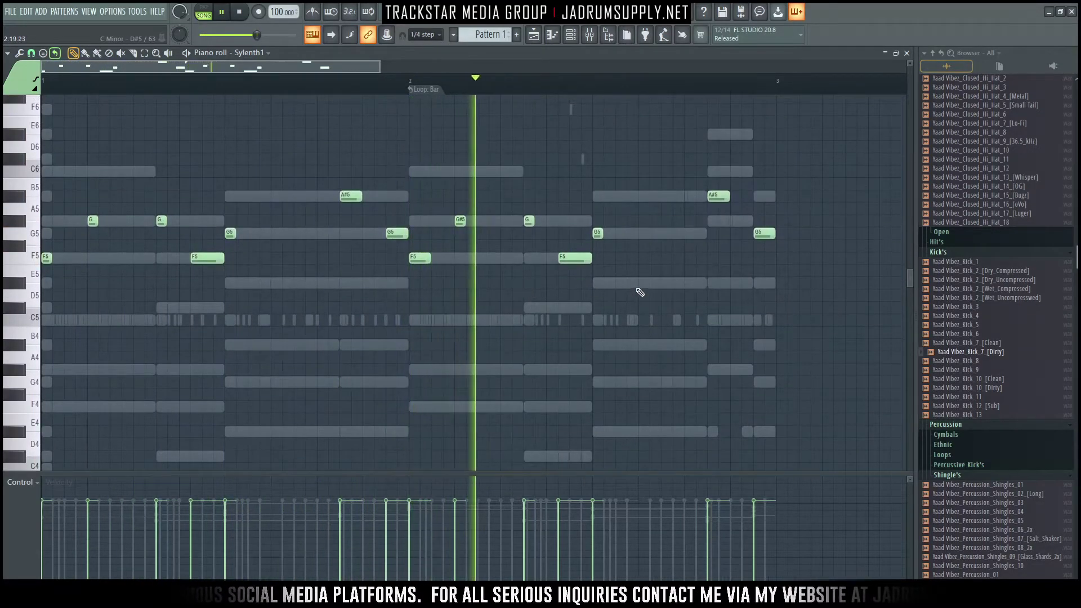
click(662, 197)
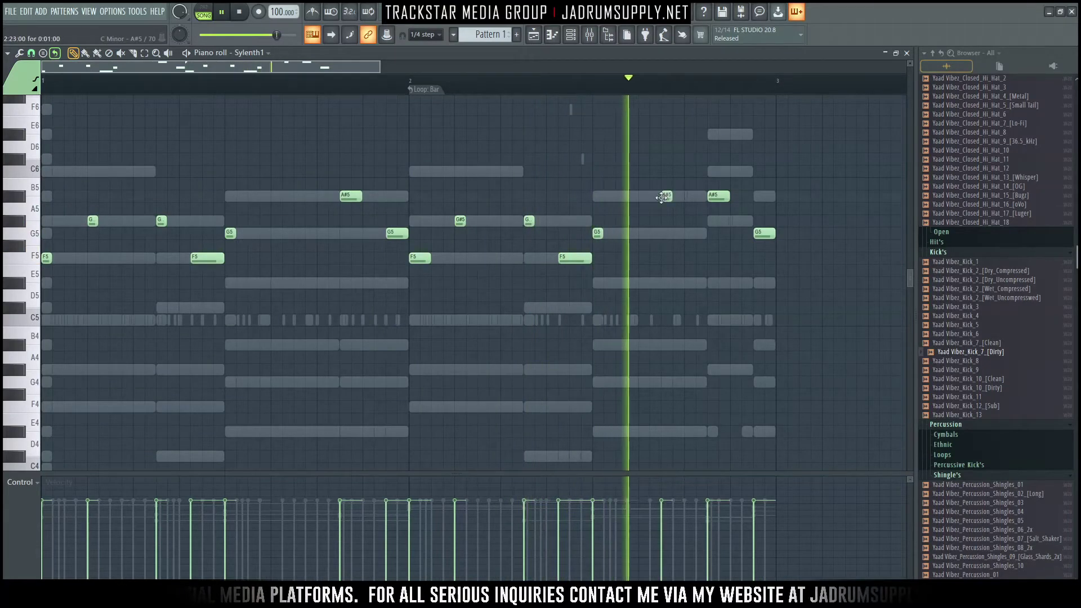
drag(722, 184, 722, 171)
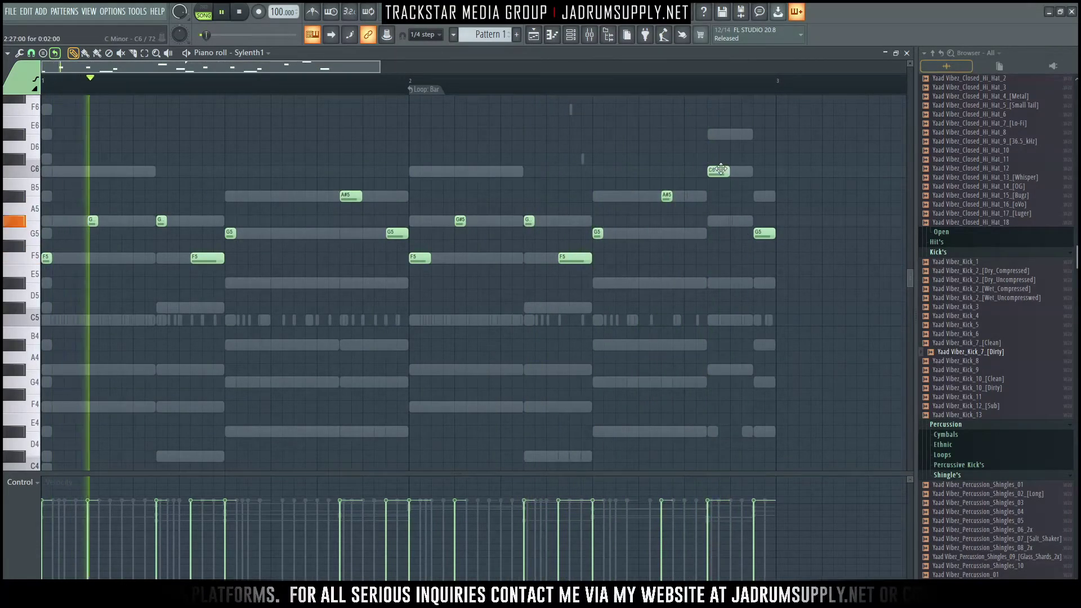
click(745, 222)
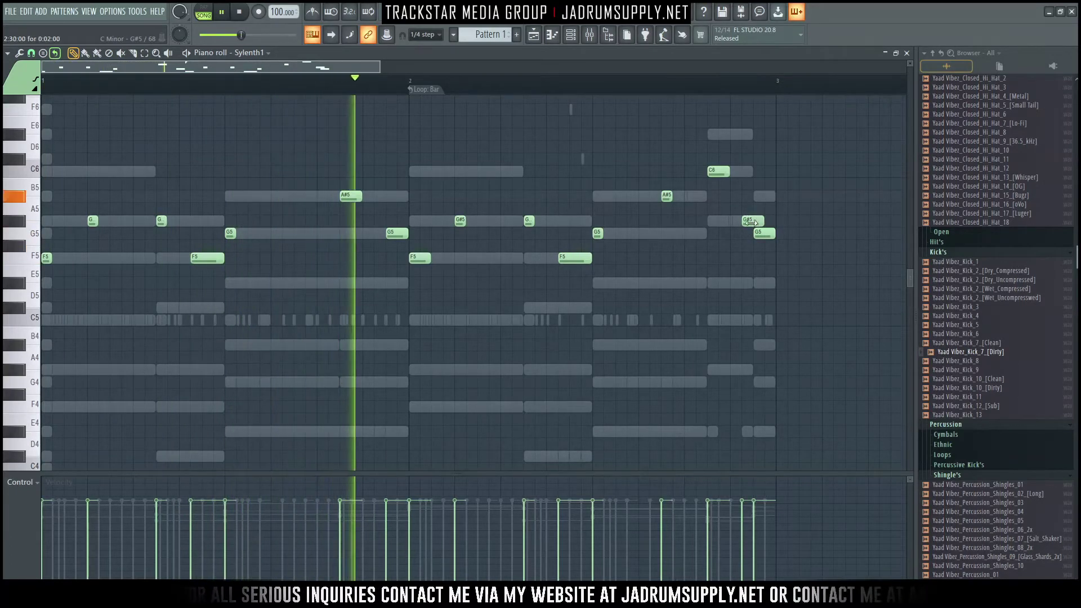
Step: Try Sylenth1 preset 044 on the lead and return to its piano roll
key(F6)
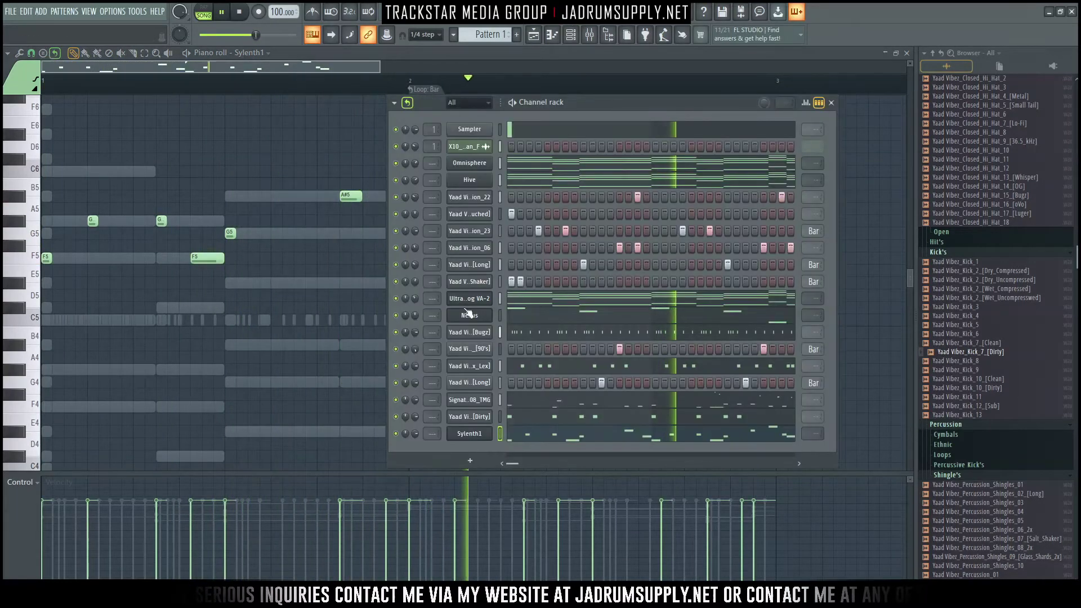
click(476, 436)
click(412, 264)
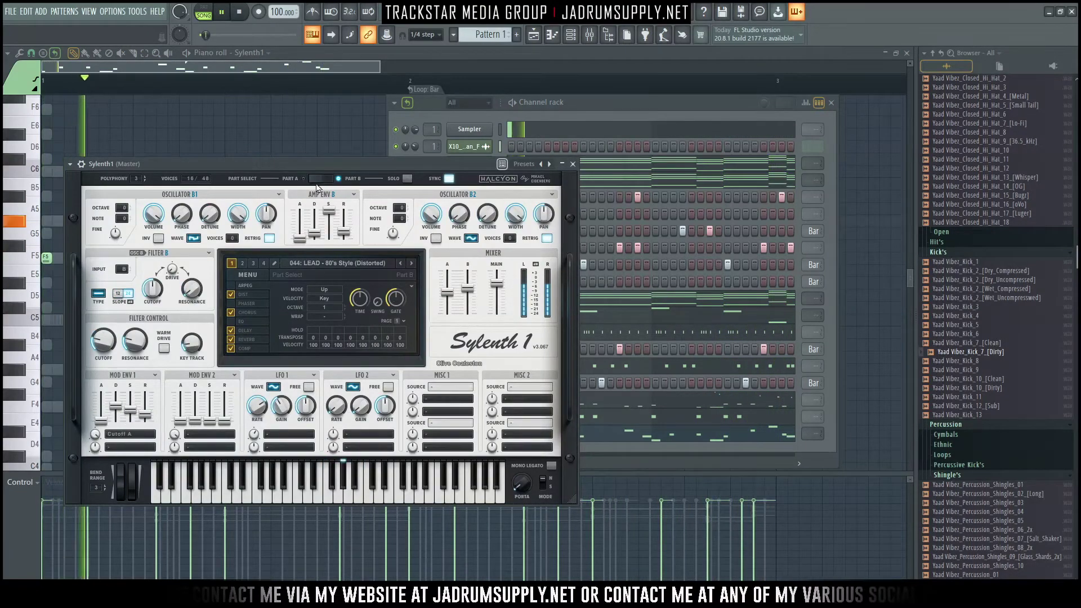
key(F7)
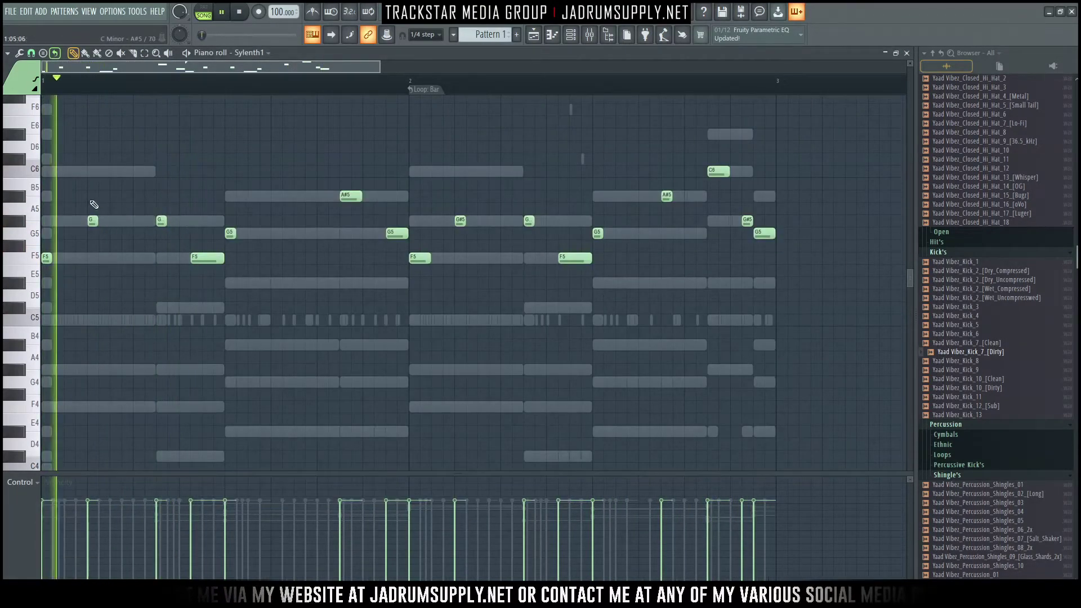
Step: Add one-step F5 at 1:10, G5 at 1:12 and D#5 at 1:30, and lengthen the A#5 at 1:27 to three steps
click(147, 258)
key(space)
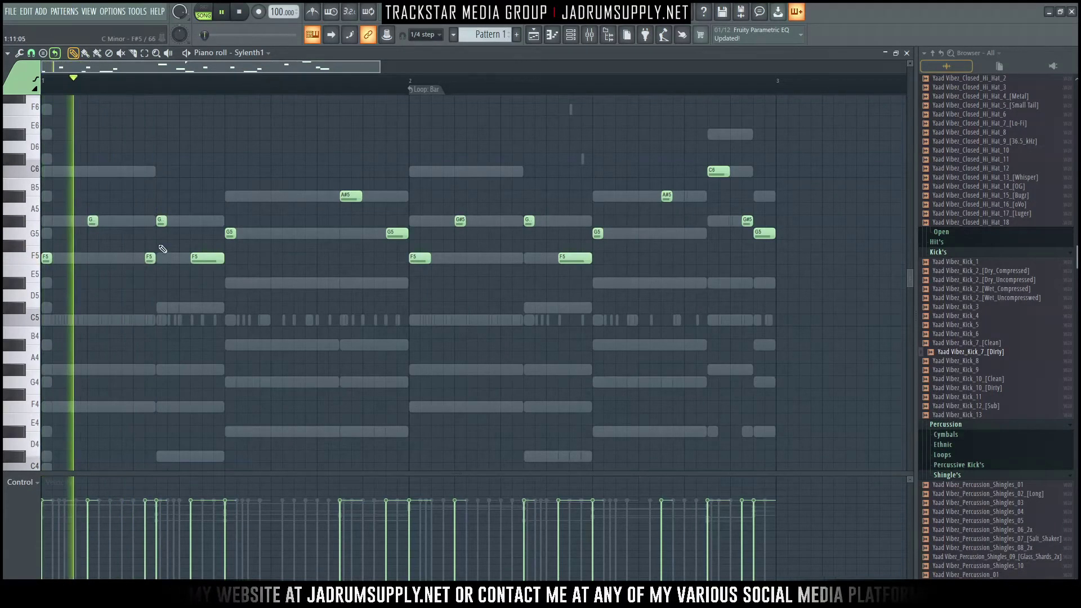
click(169, 233)
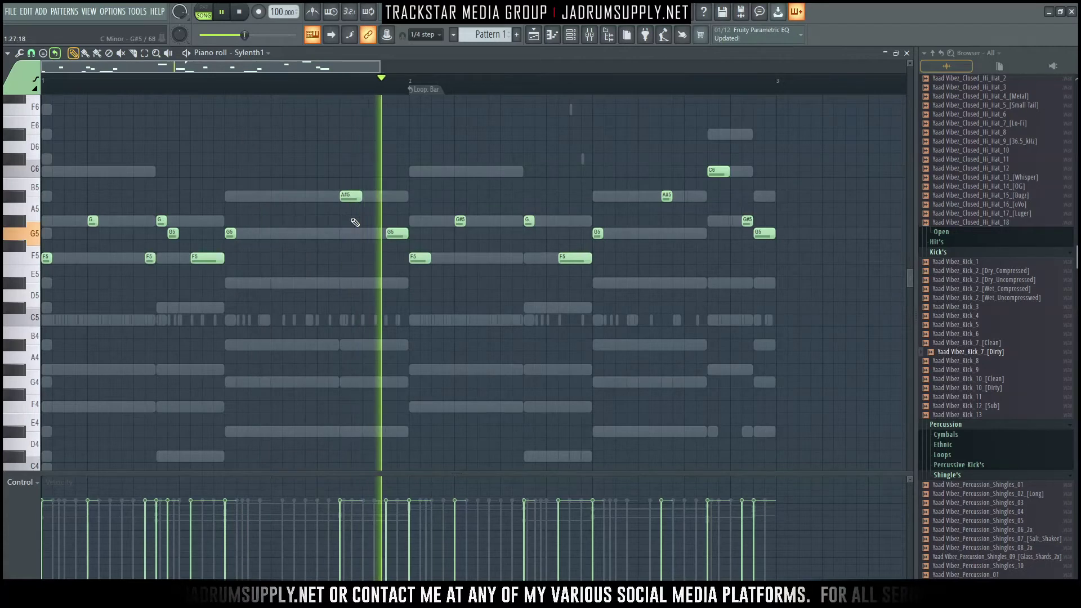
drag(359, 197, 371, 197)
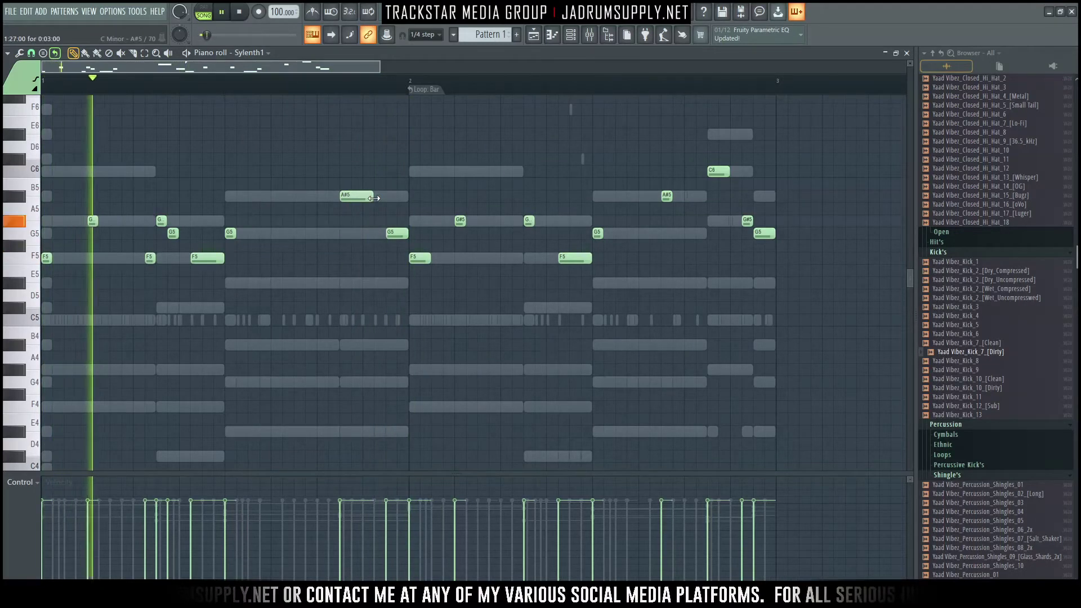
click(379, 282)
drag(408, 286, 382, 287)
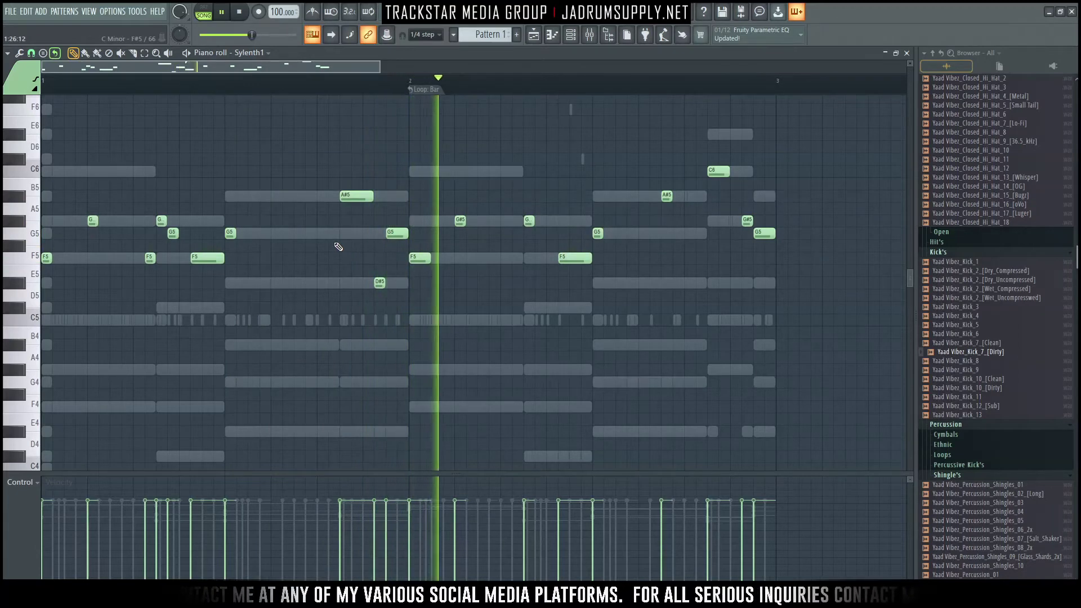
Step: Shorten the F5 at 2:01 to one step and add F5 at 2:10 and G5 at 2:12
drag(428, 115, 781, 400)
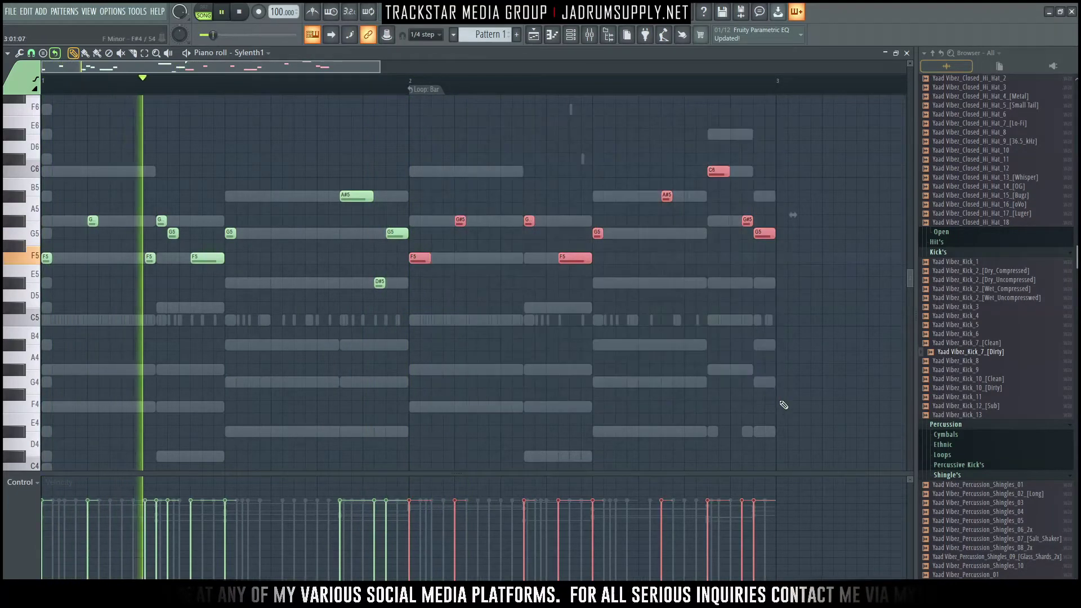
click(553, 355)
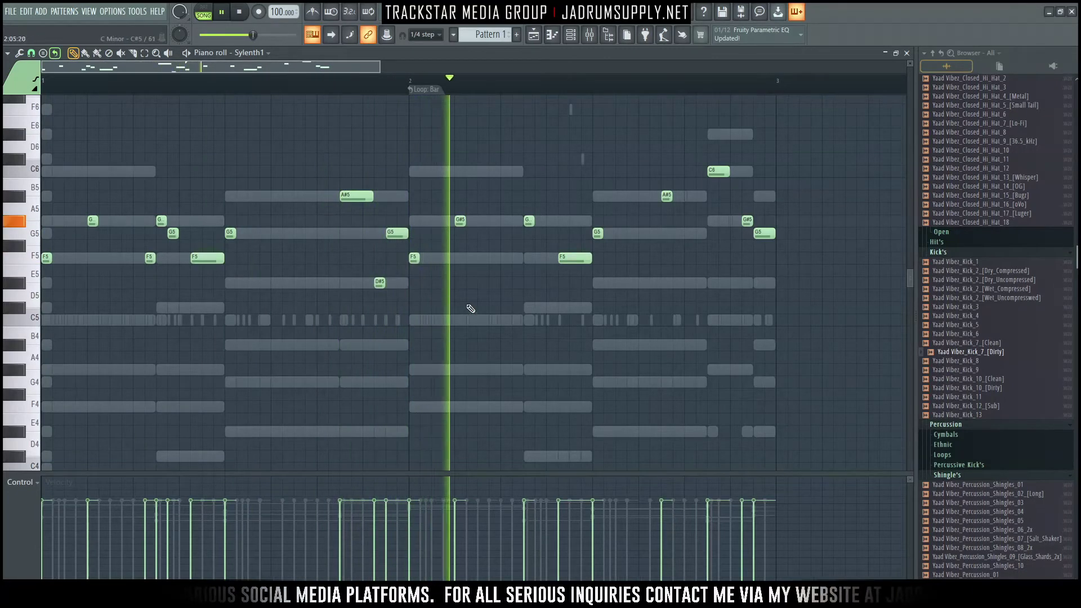
key(space)
click(515, 258)
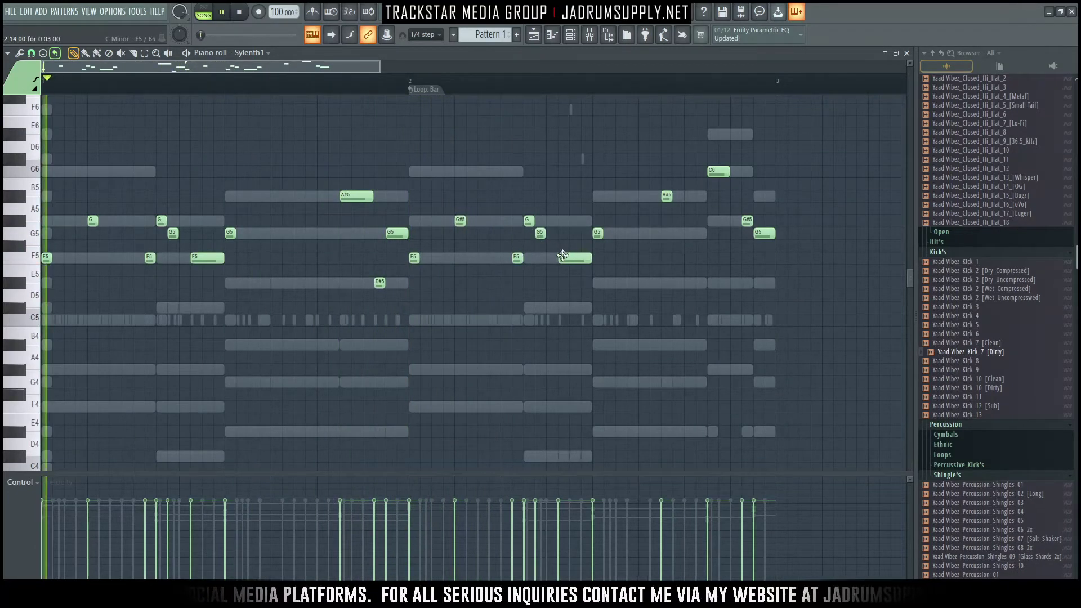
Step: Add one-step lead notes in bar 2: A#5 at 2:18, G5 at 2:22, C6 at 2:24 and A#5 at 2:25
click(606, 197)
click(653, 233)
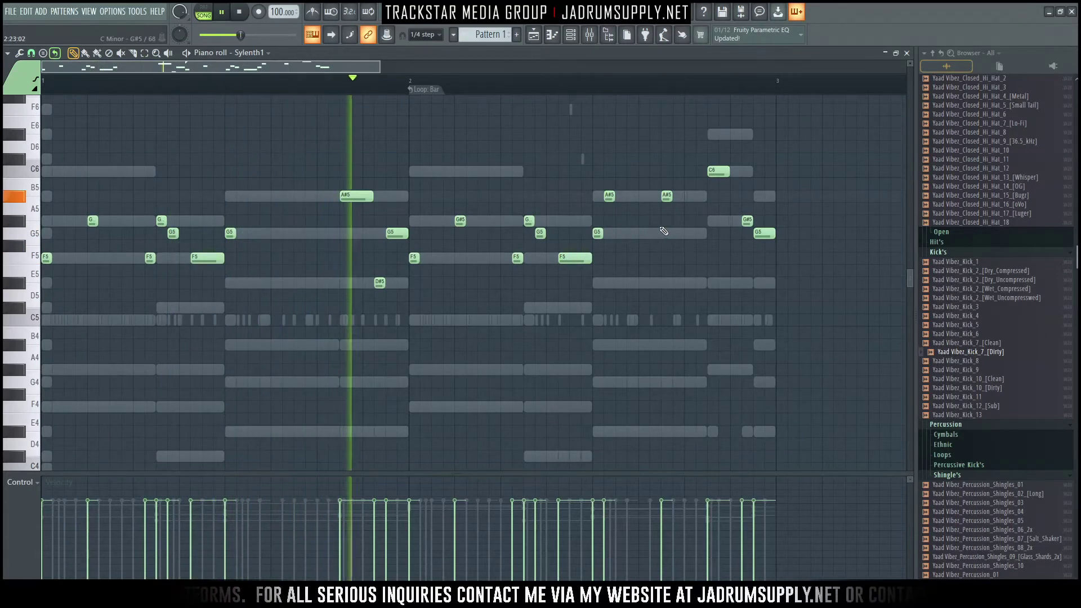
click(688, 196)
click(677, 171)
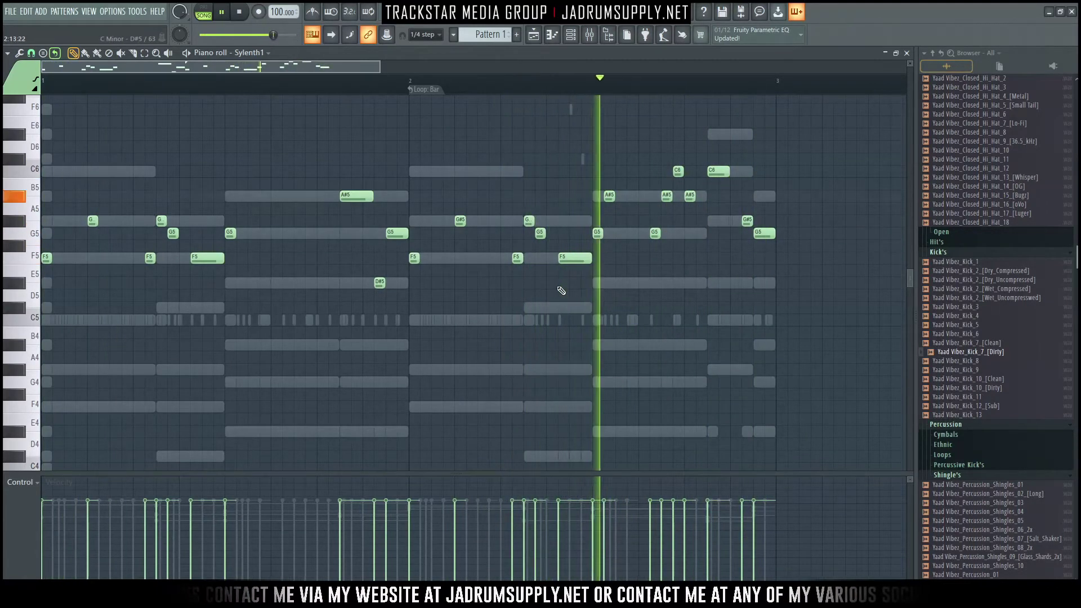
Step: Delete the A#5 lead note at 2:18
right_click(609, 196)
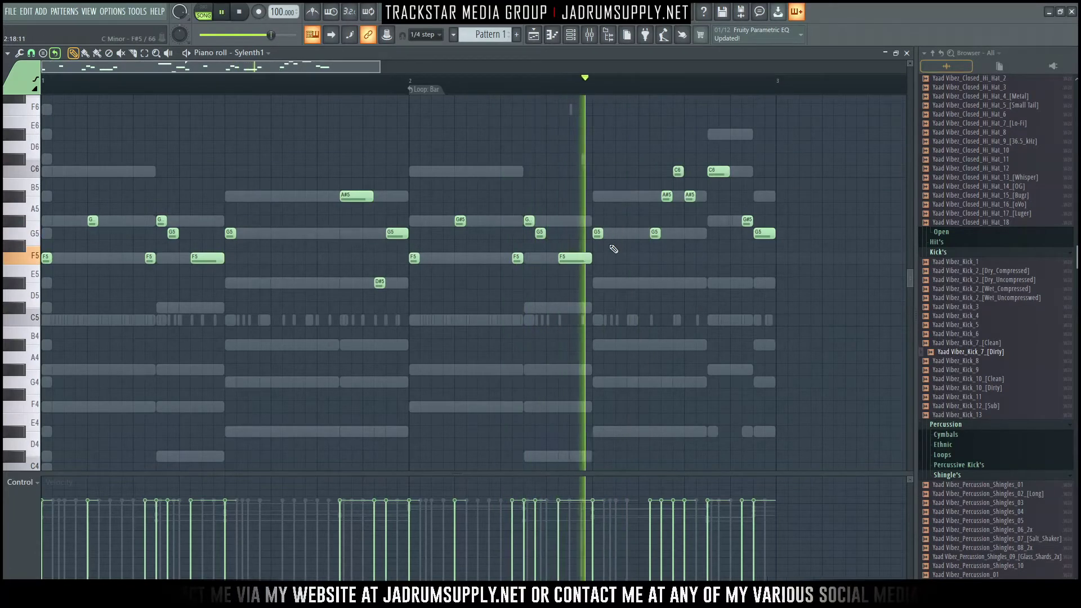
click(631, 195)
key(space)
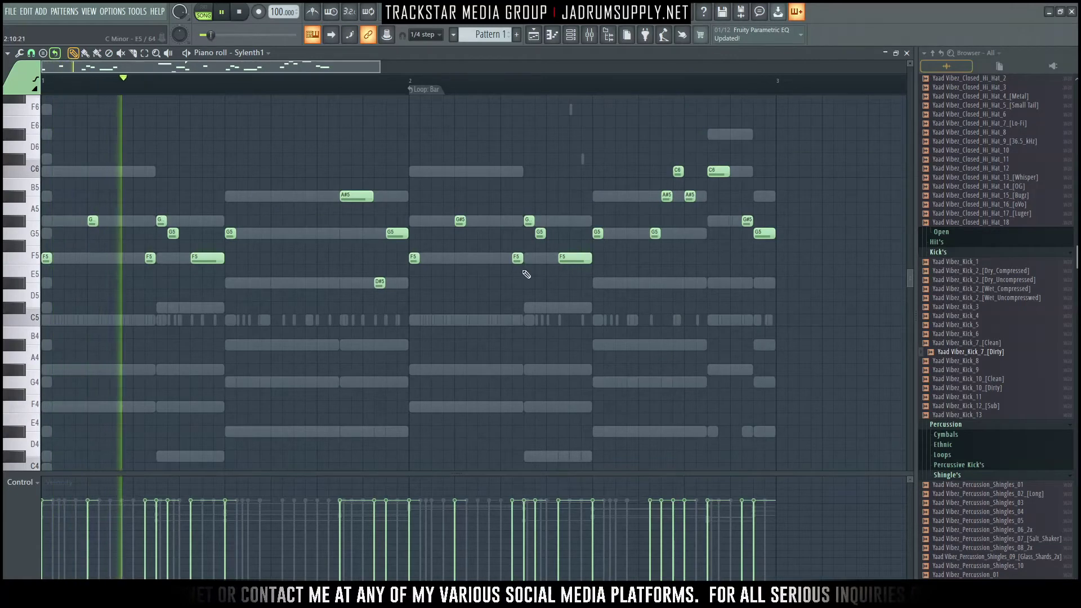
Step: Switch the Sylenth1 lead to preset 049: LEAD - Dark Angel Death Kiss and close the synth
key(F6)
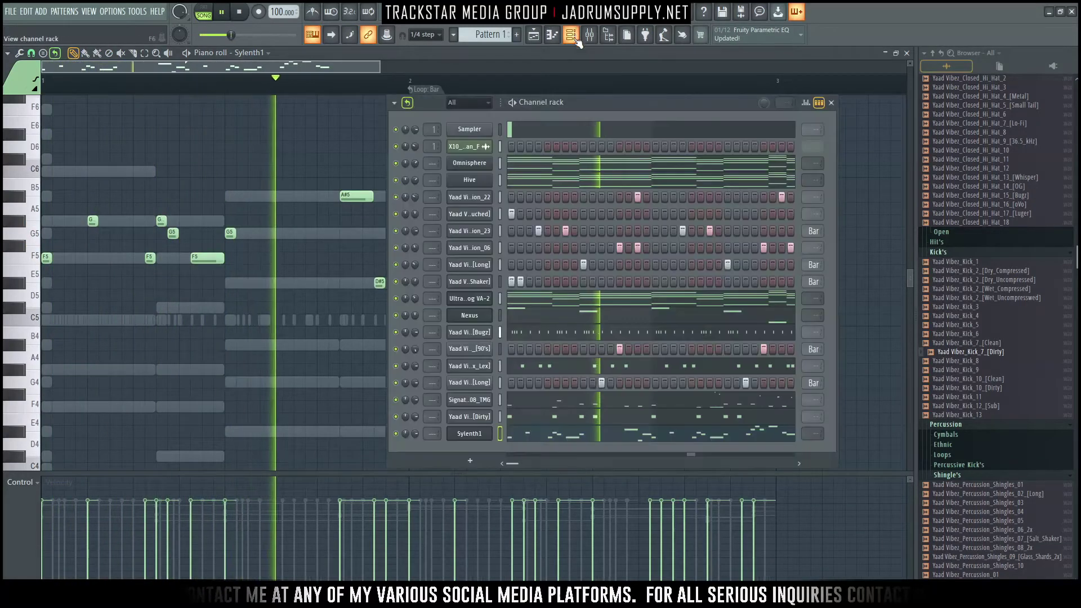
click(466, 435)
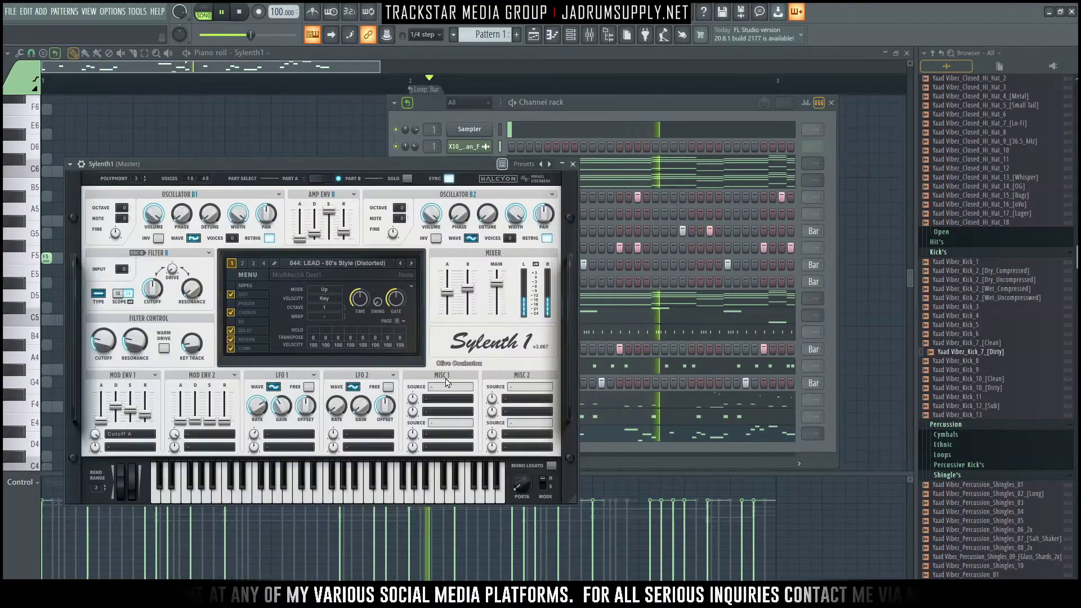
click(412, 268)
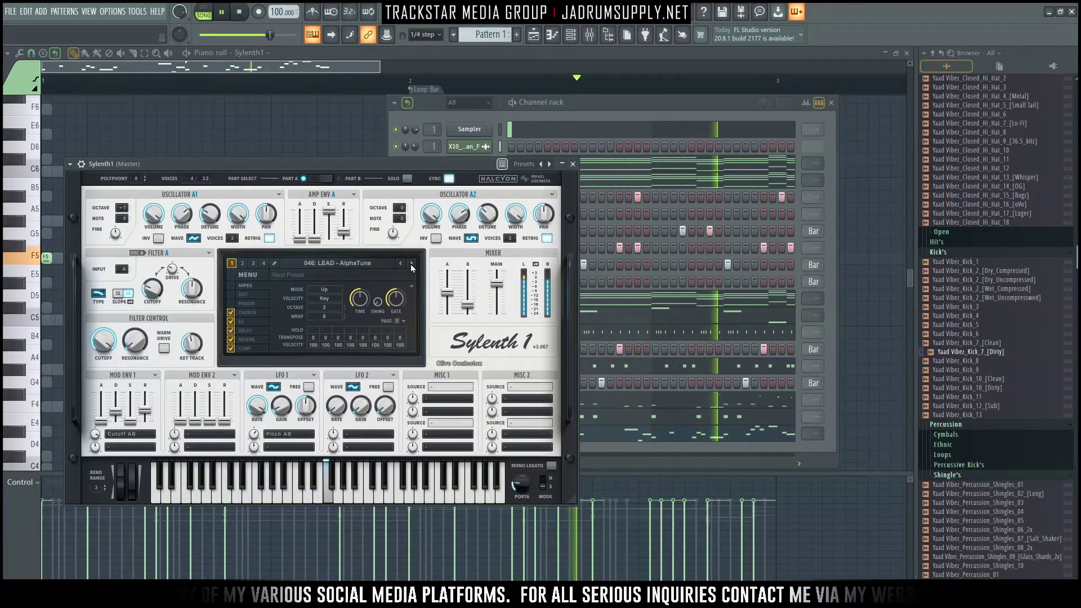
click(412, 264)
click(412, 265)
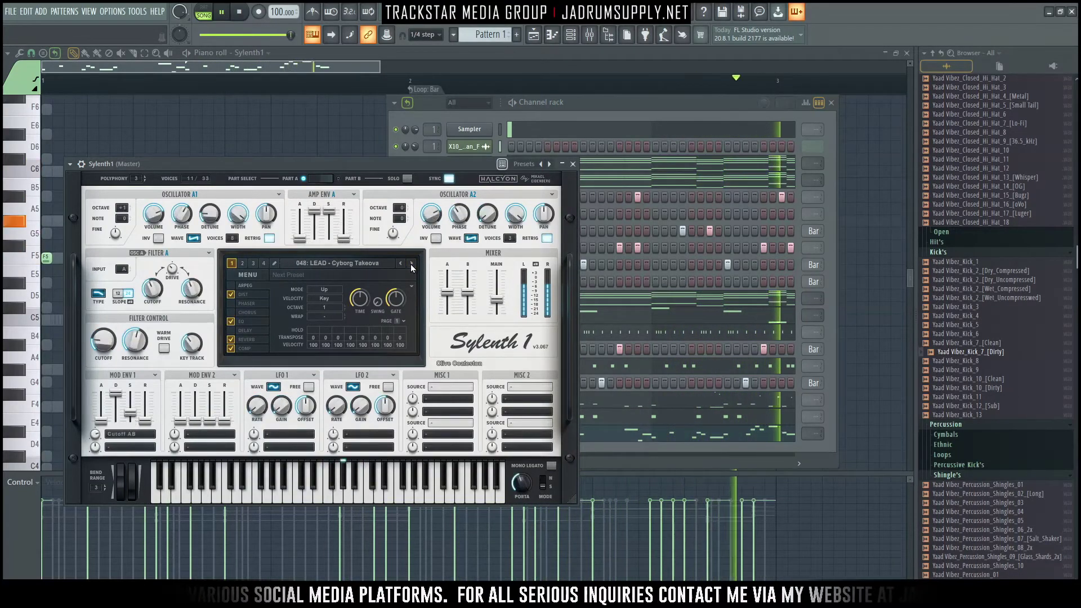
click(412, 265)
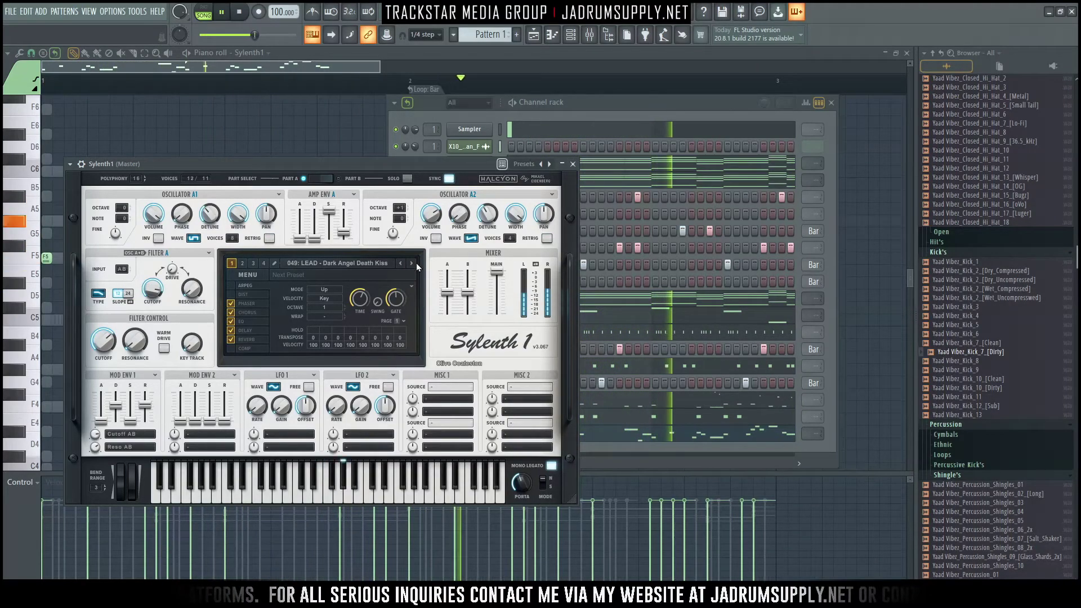
click(572, 164)
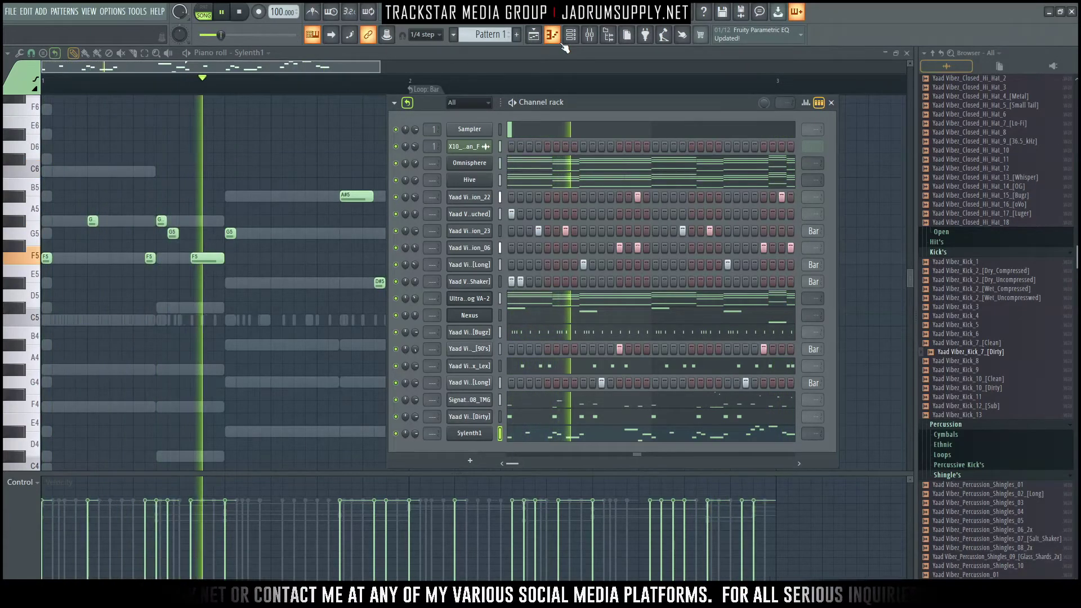
Step: Stop playback and set the Newfangled Saturate drive to 8.3 dB on the TB12 mixer track
click(591, 37)
key(space)
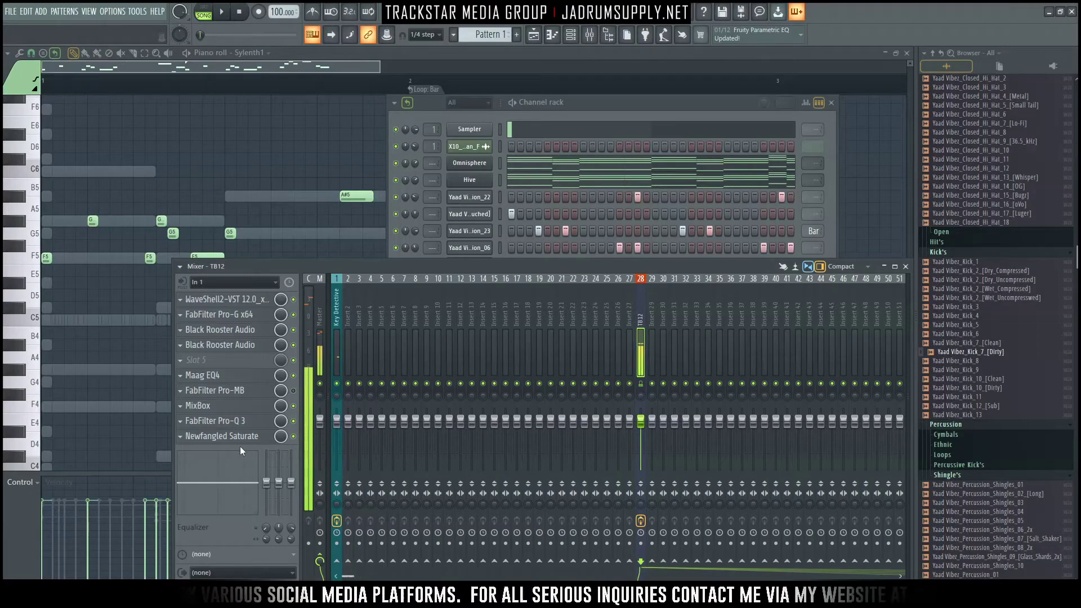
click(255, 439)
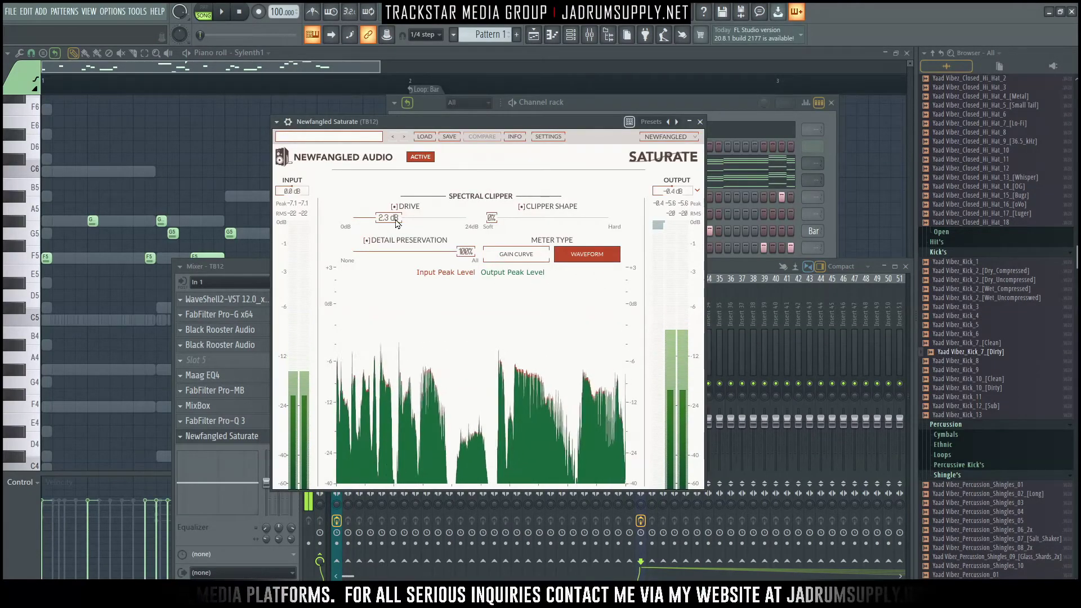
drag(396, 222, 459, 220)
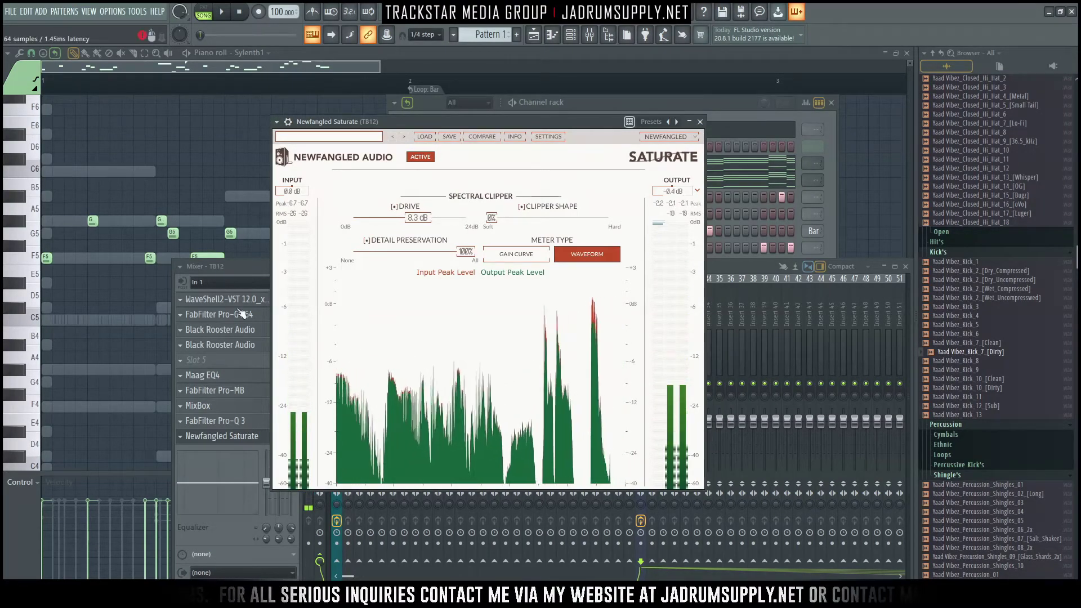
Step: Move the empty TB12 effects slot up to slot 2 and replace the WaveShell plugin in slot 1 with Antares Auto-Tune Pro
drag(234, 356, 217, 318)
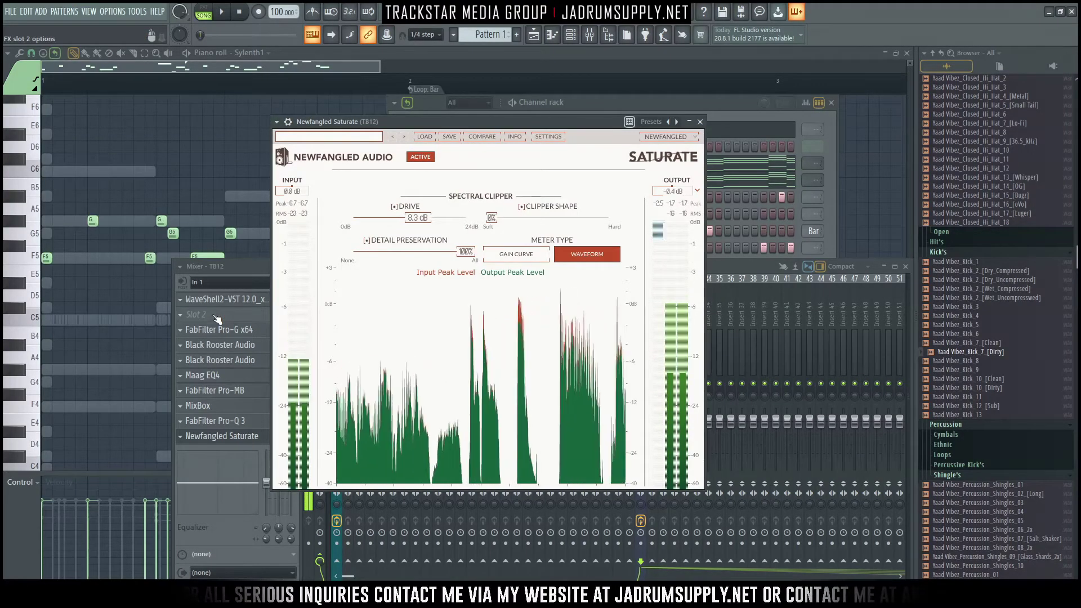
click(187, 315)
click(182, 300)
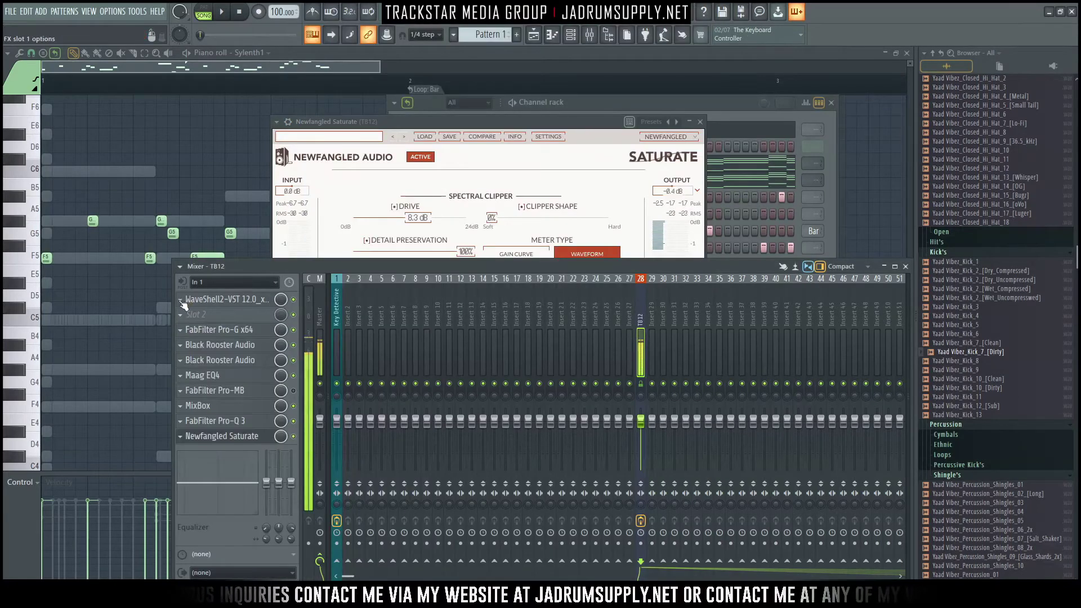
click(181, 299)
mouse_move(241, 313)
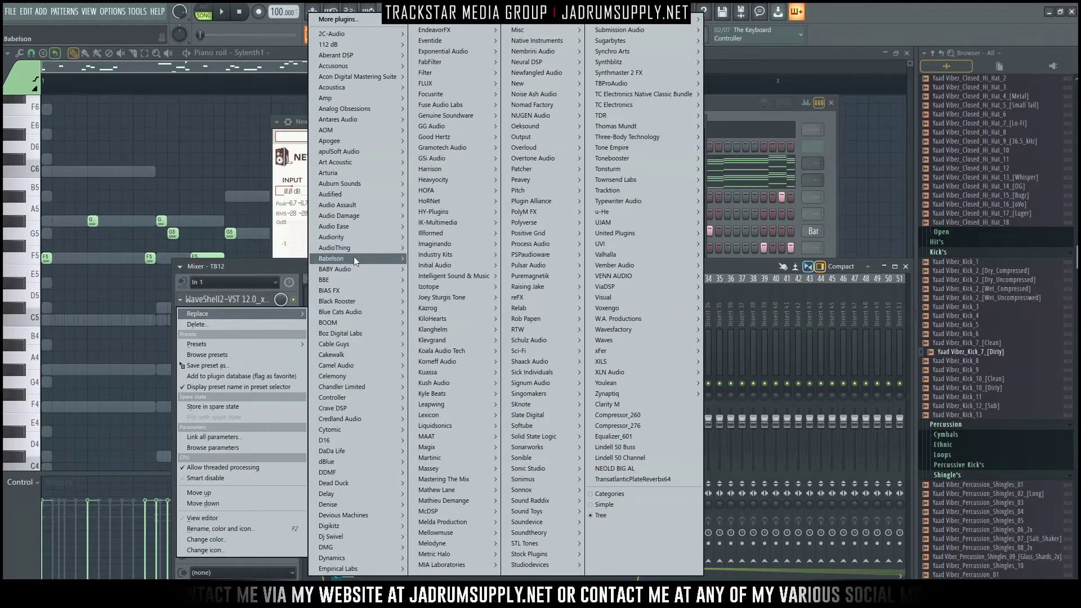
mouse_move(392, 120)
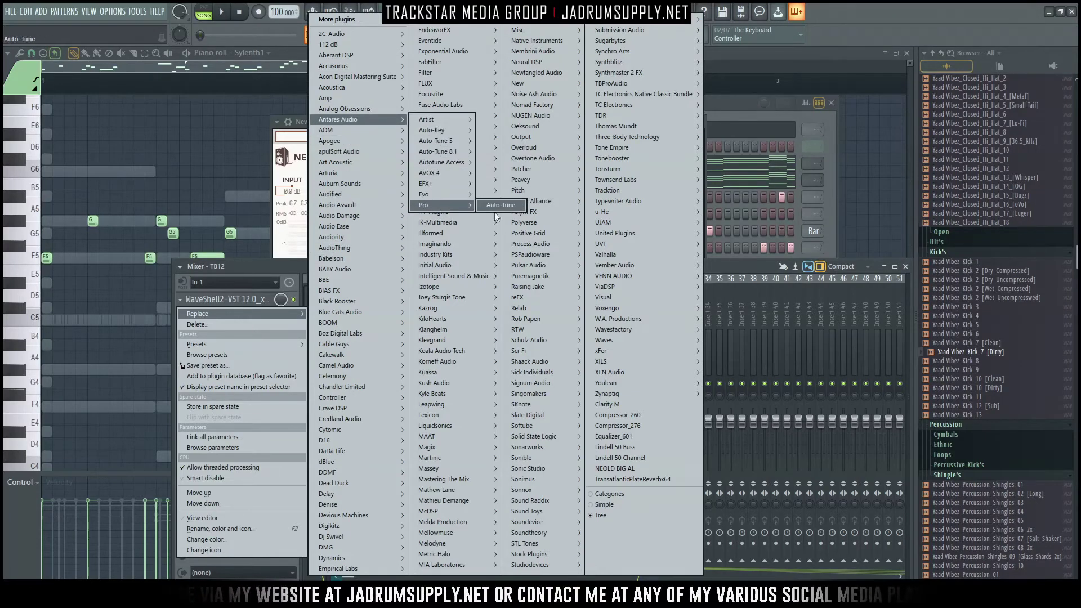
click(514, 205)
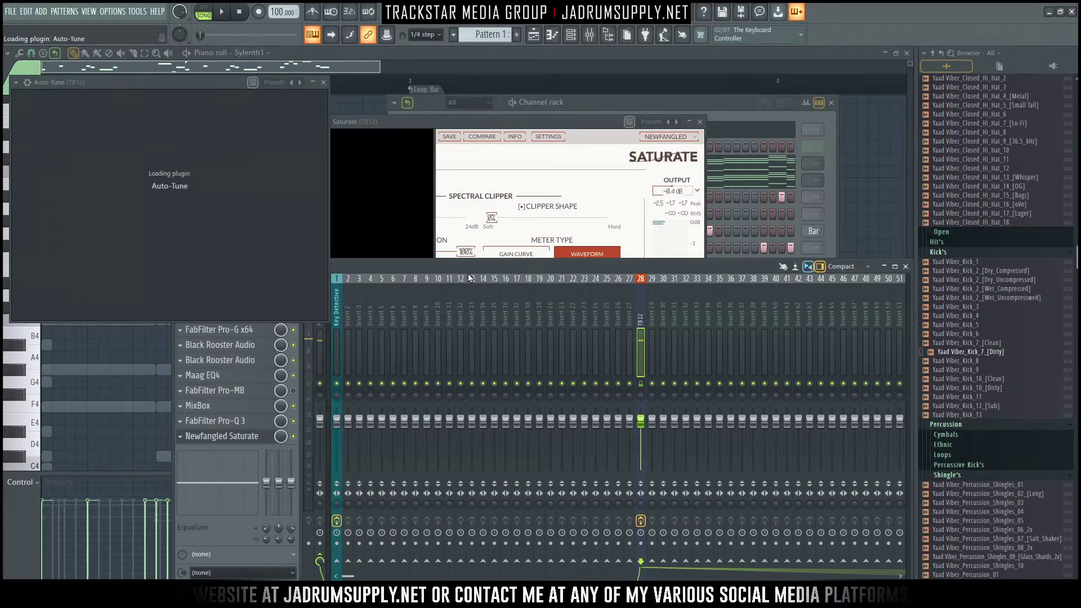
Step: Set Auto-Tune Pro to the key of F, the Minor scale and the Low Male input type
drag(291, 85, 528, 133)
click(420, 157)
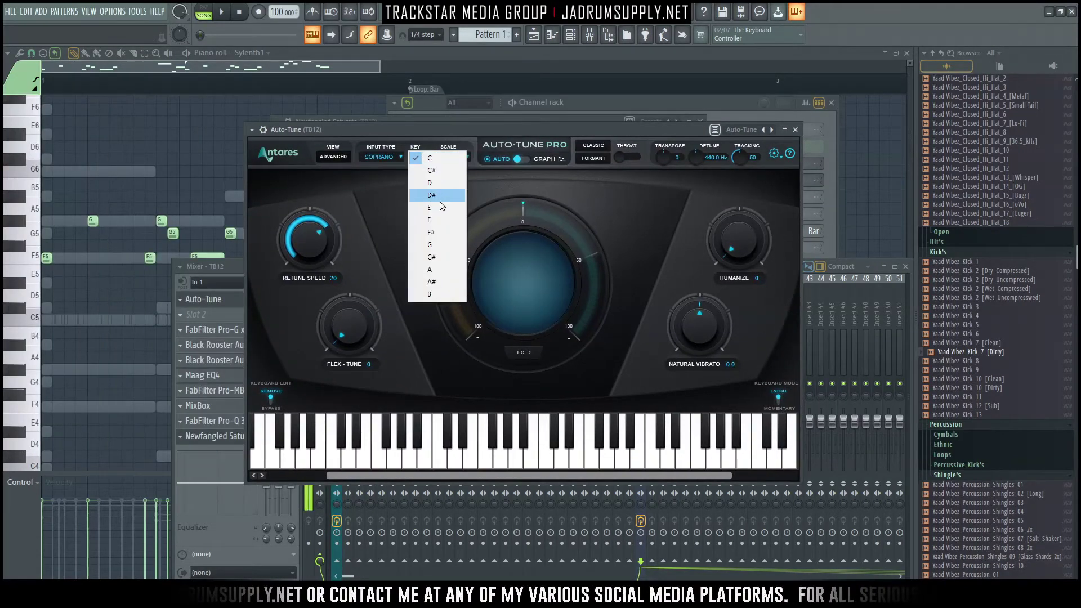
click(435, 223)
click(444, 158)
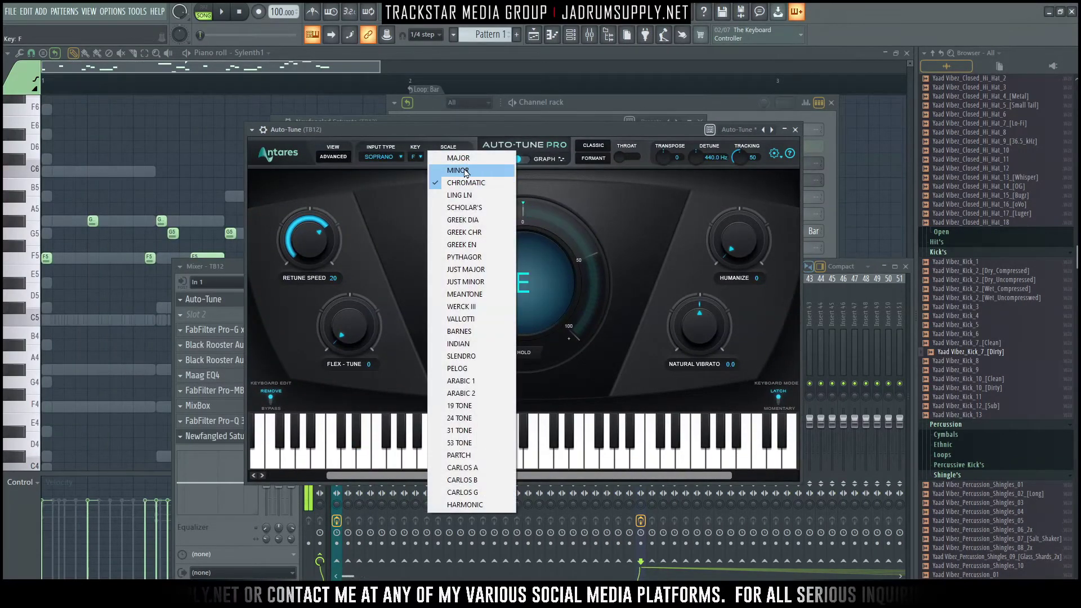
click(458, 171)
click(379, 157)
click(383, 182)
Step: Set the Auto-Tune retune speed to 0 and Flex-Tune to 15, and close the plugin
drag(309, 239, 294, 115)
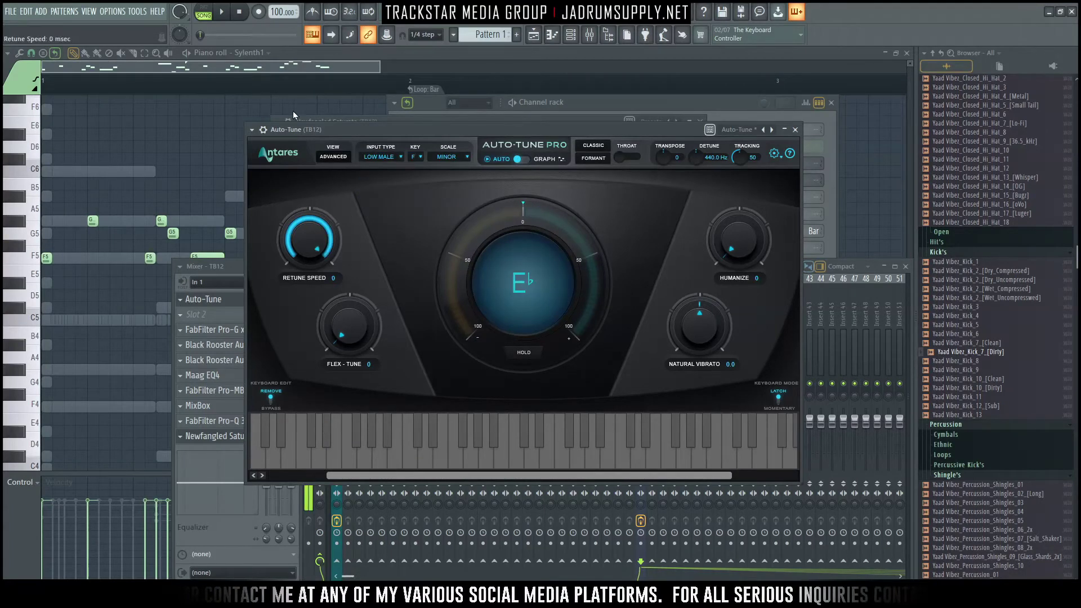
drag(344, 333, 343, 313)
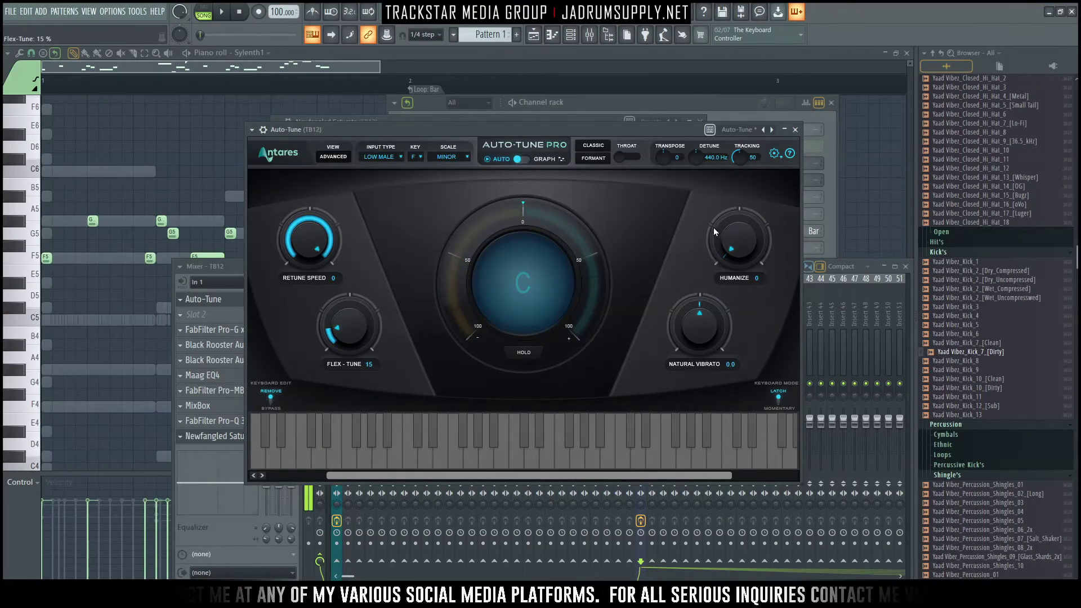
click(795, 130)
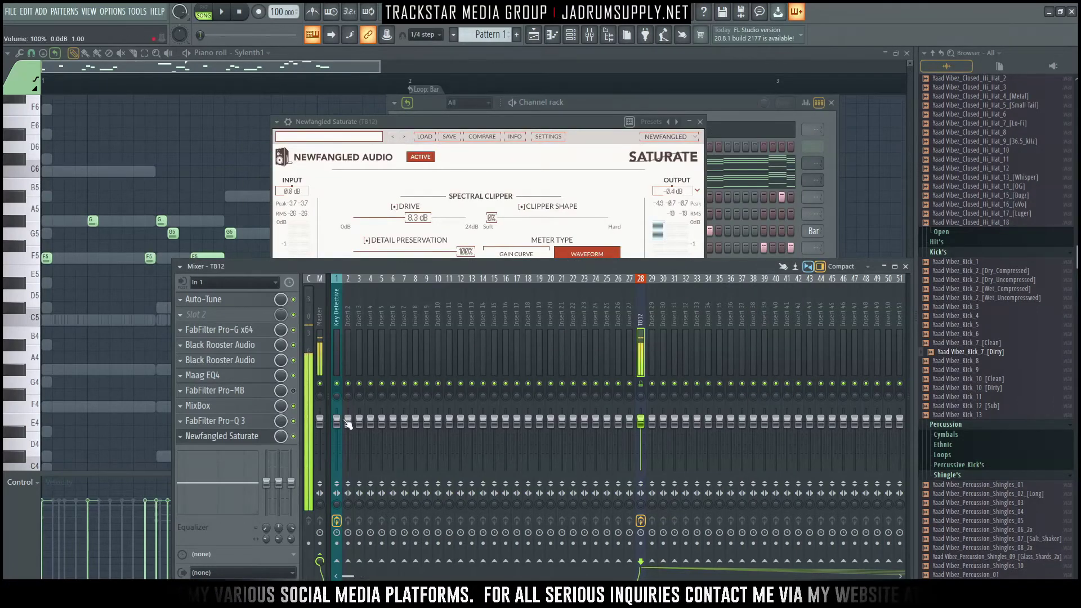
Step: Start playback and enable Use Low Latency in the TB12 Auto-Tune plugin's options, closing the plugin when done
key(space)
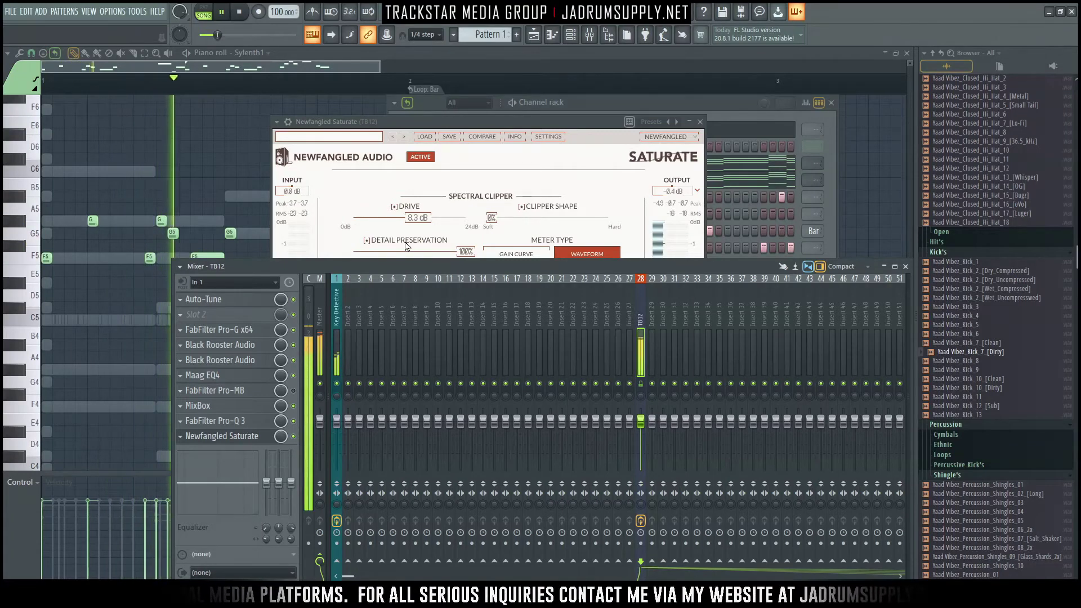
click(217, 300)
click(785, 151)
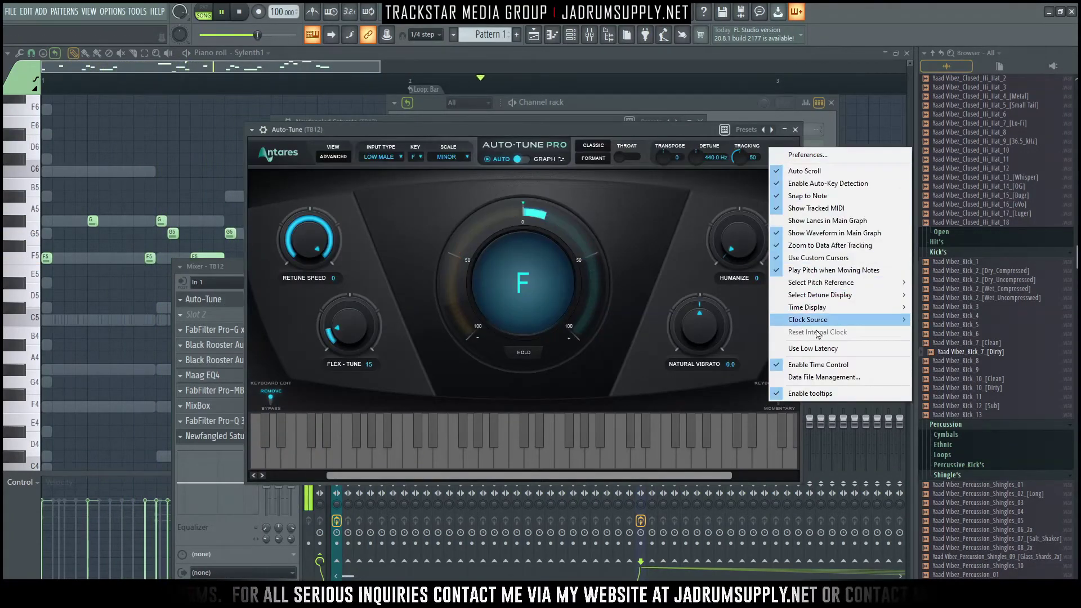
click(813, 348)
click(795, 133)
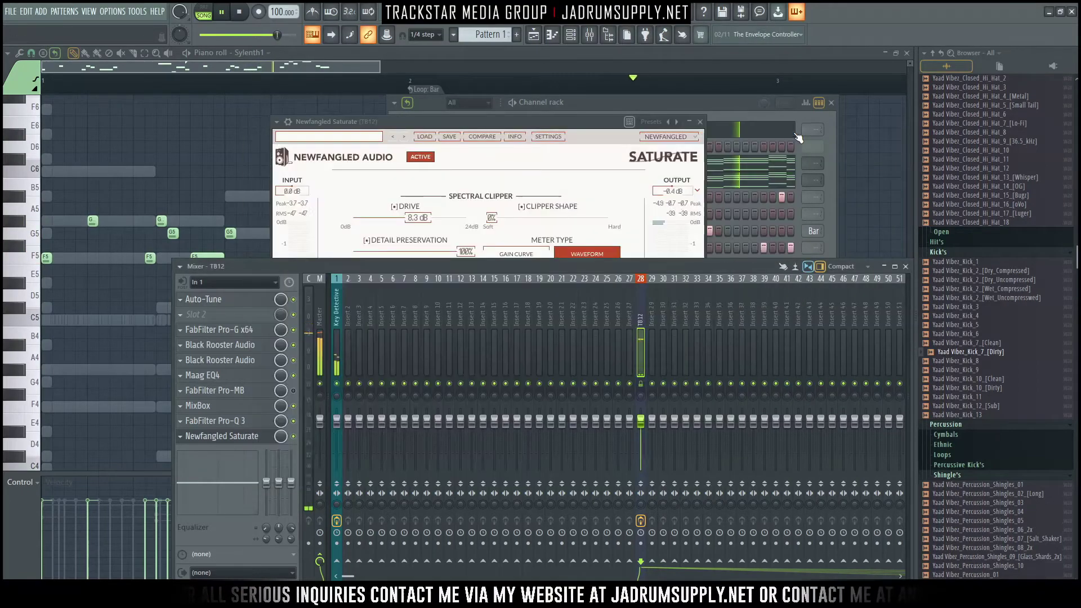
Step: Bring the channel rack in front of the Newfangled Saturate window and stop playback
drag(542, 125, 587, 134)
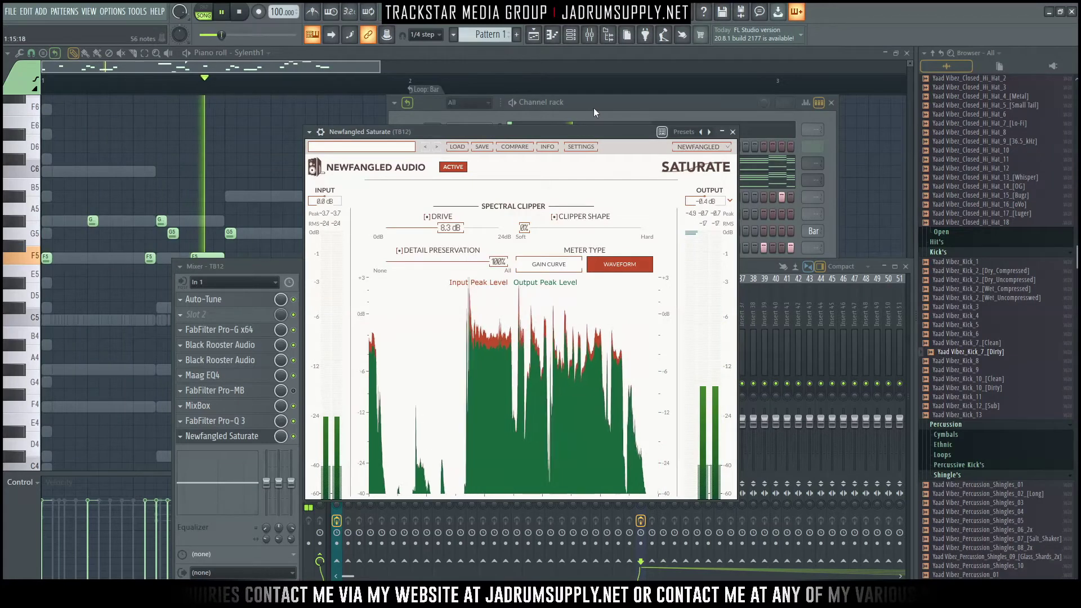
click(594, 112)
key(space)
Step: Set the FL Studio ASIO buffer length to 256 samples and close the audio settings
click(113, 11)
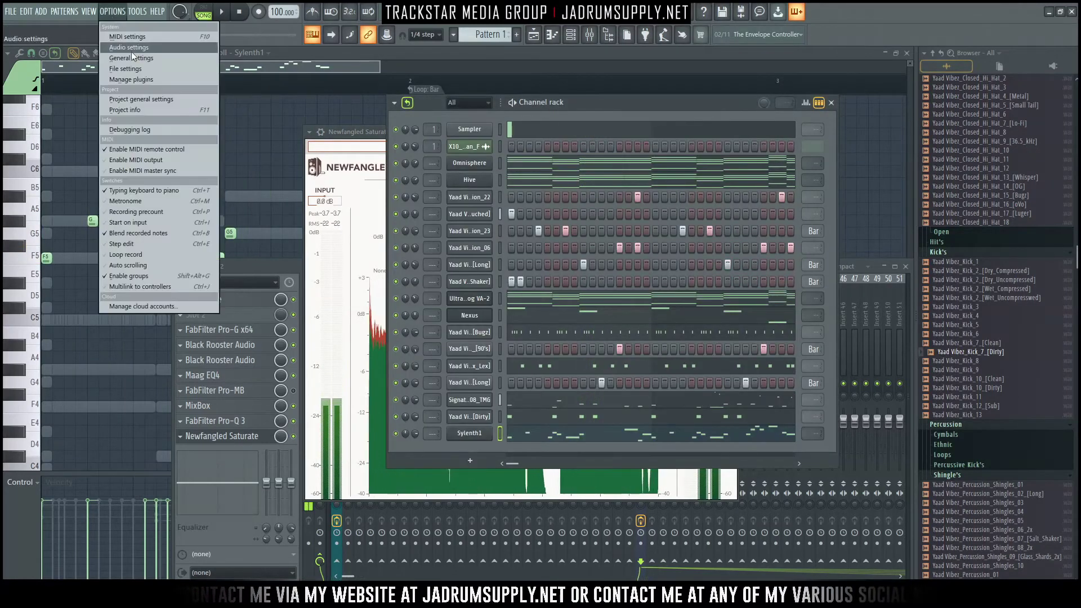
click(131, 50)
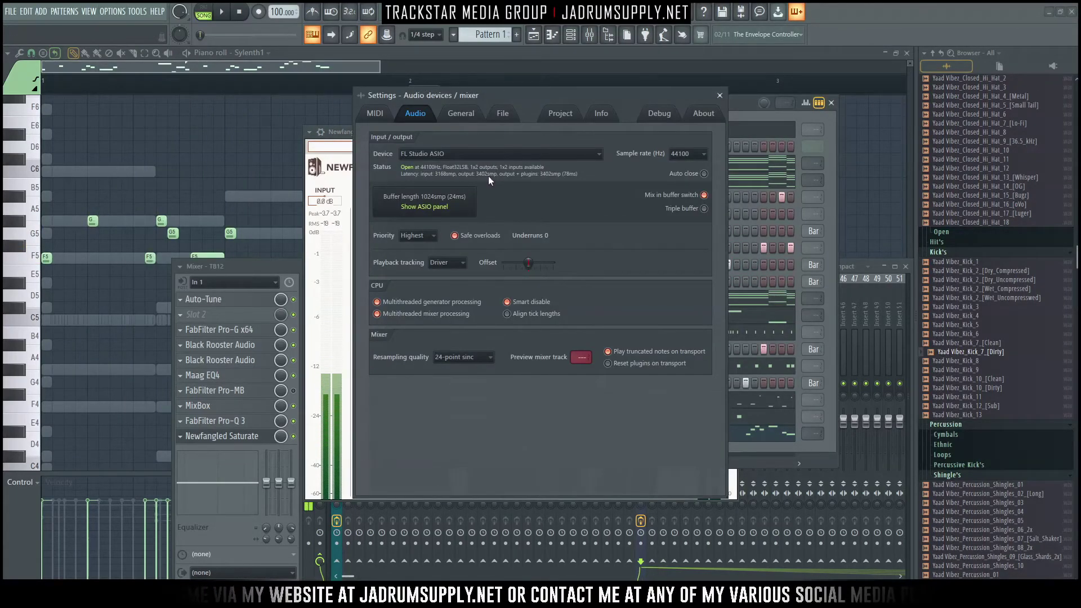
click(424, 207)
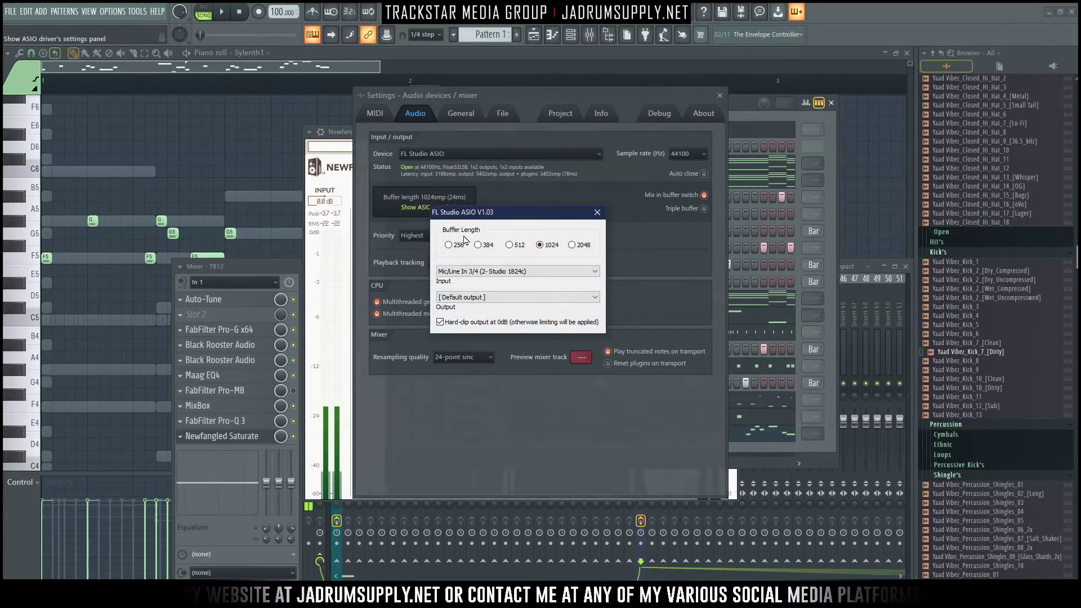
click(597, 213)
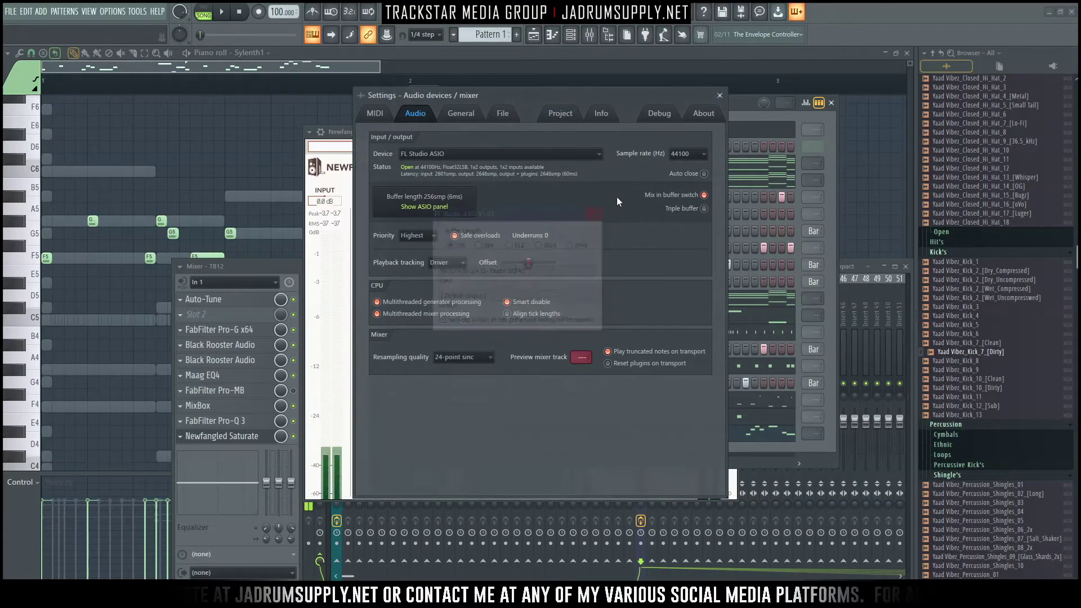
click(720, 95)
Step: Reopen Auto-Tune on the TB12 track to check its live pitch correction, and return to the channel rack
click(345, 169)
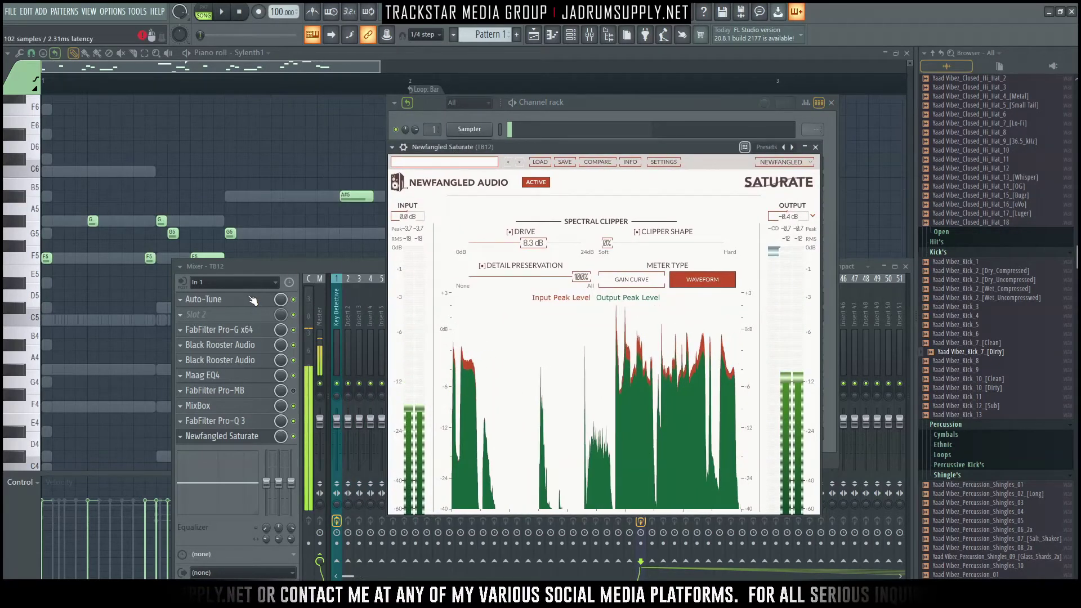
click(251, 300)
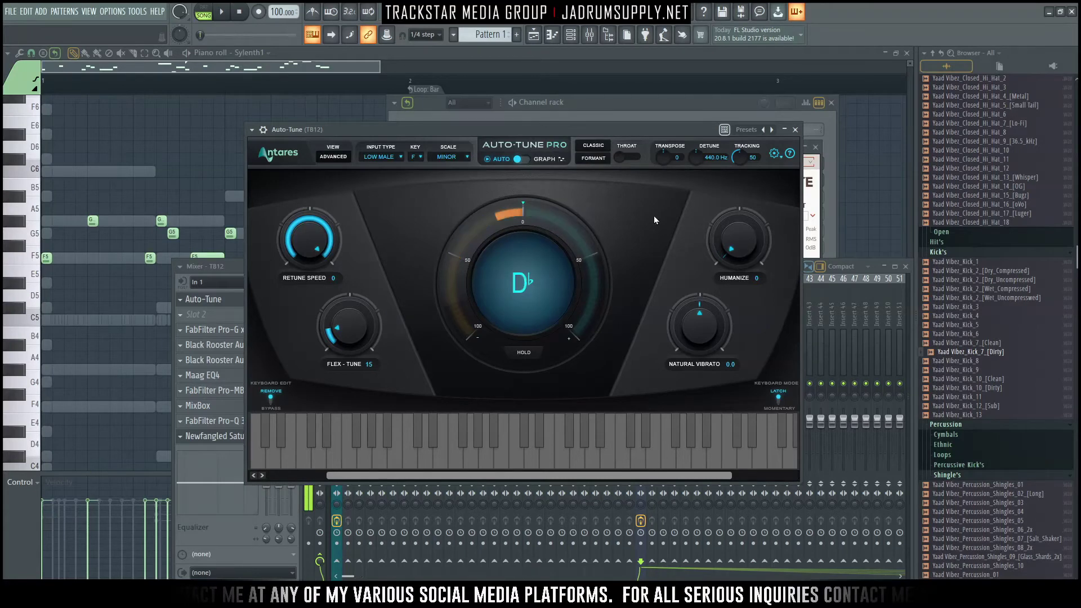
click(589, 120)
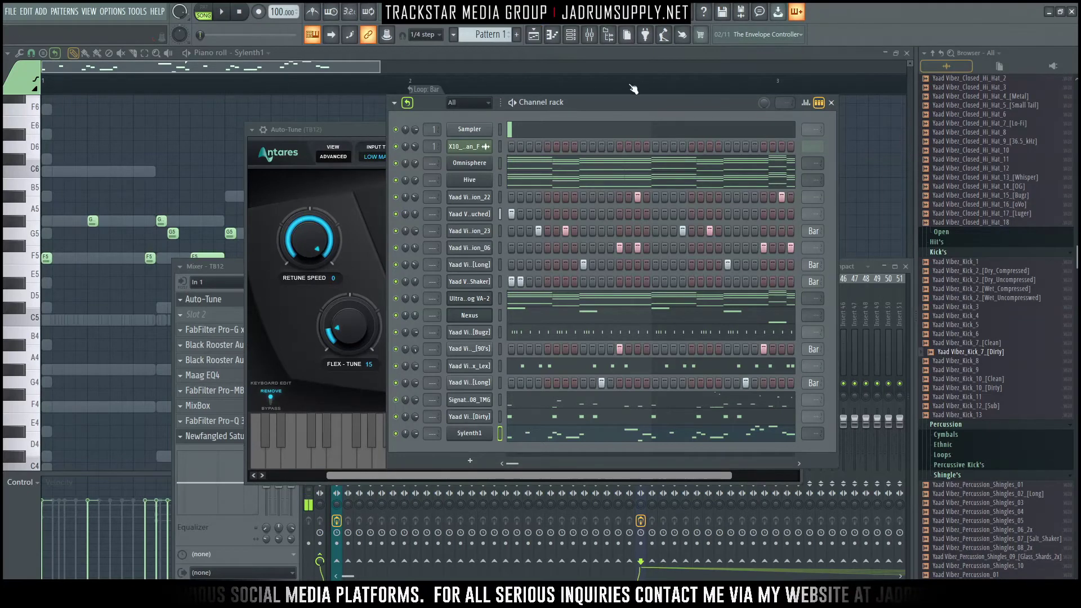
Step: Show the playlist with shorter track rows and select the Master track in the mixer
click(536, 39)
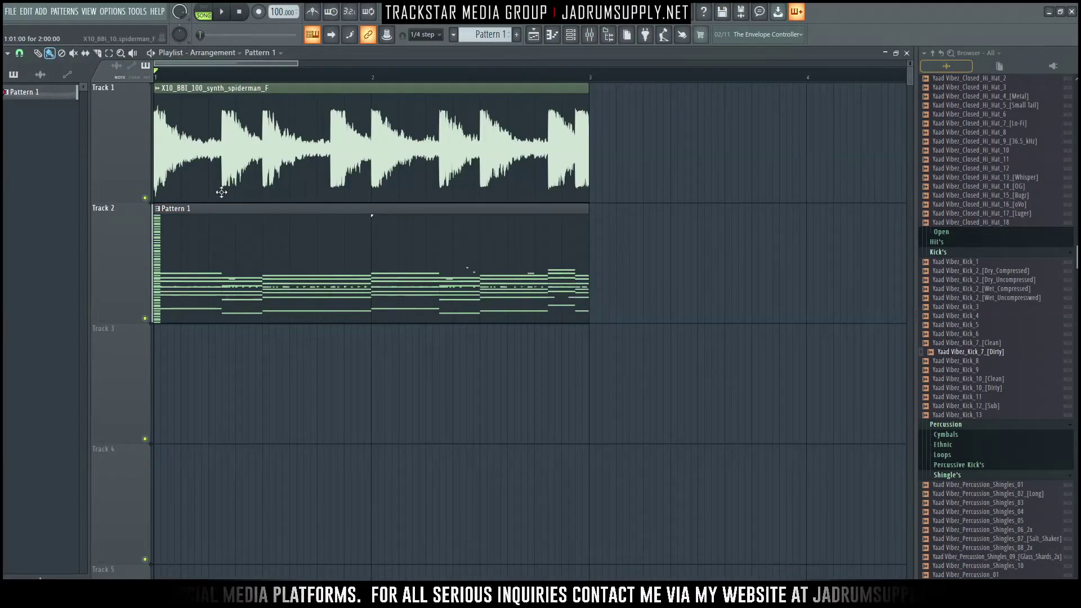
key(F9)
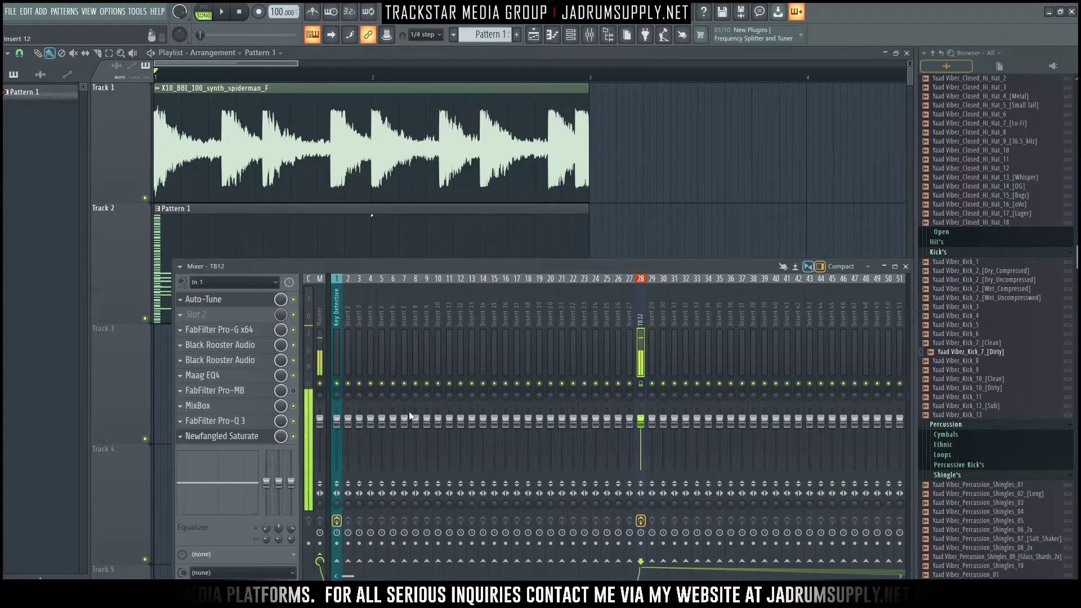
click(320, 354)
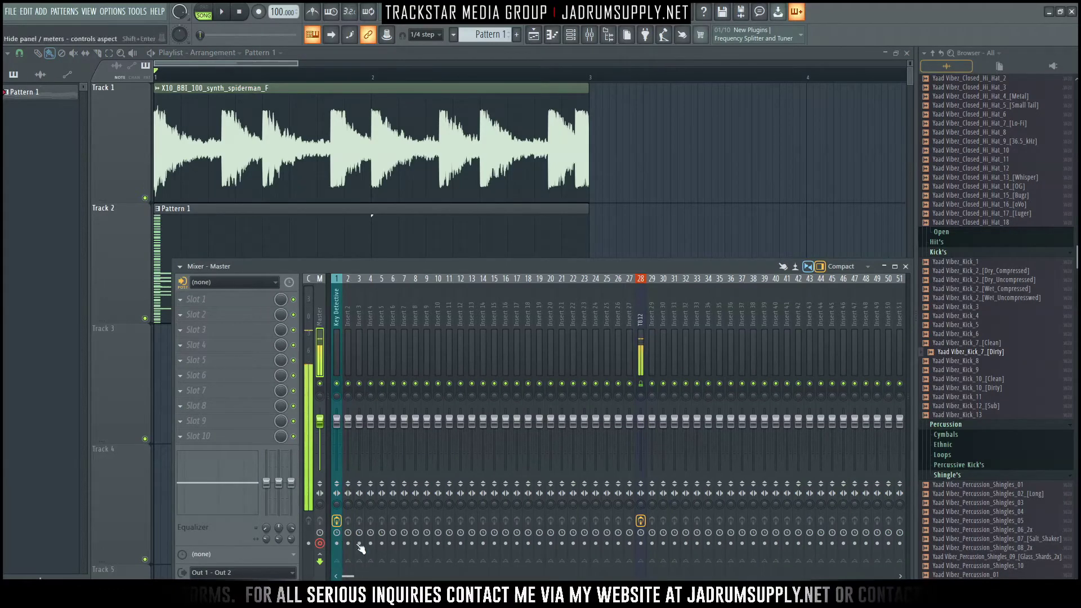
key(F9)
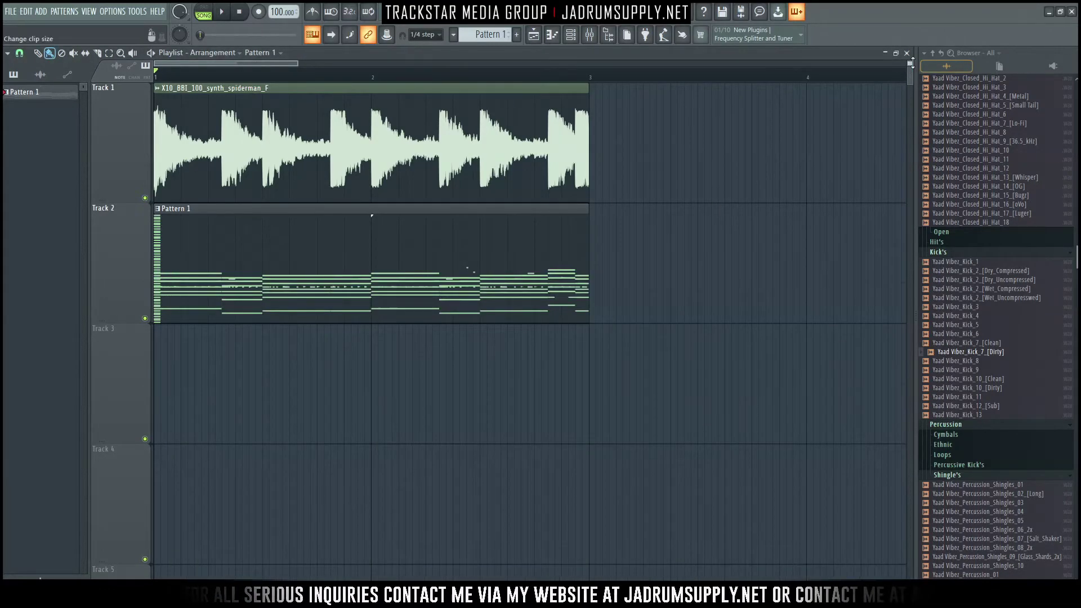
scroll(911, 61, down, 3)
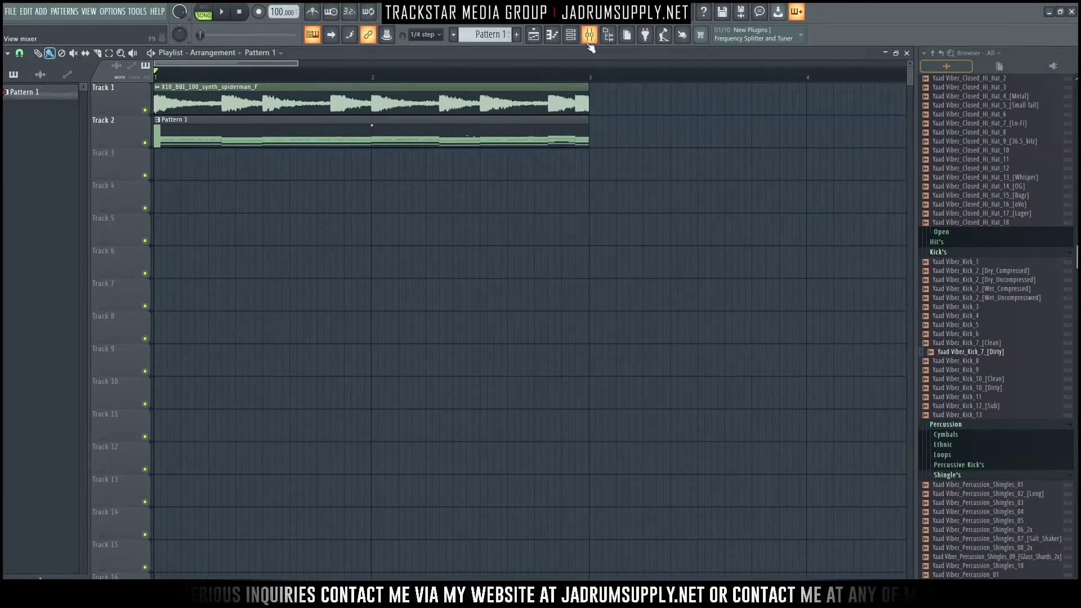
Step: Set the FL Studio ASIO buffer length to 2048 samples and close the audio settings
click(590, 36)
click(112, 11)
click(130, 47)
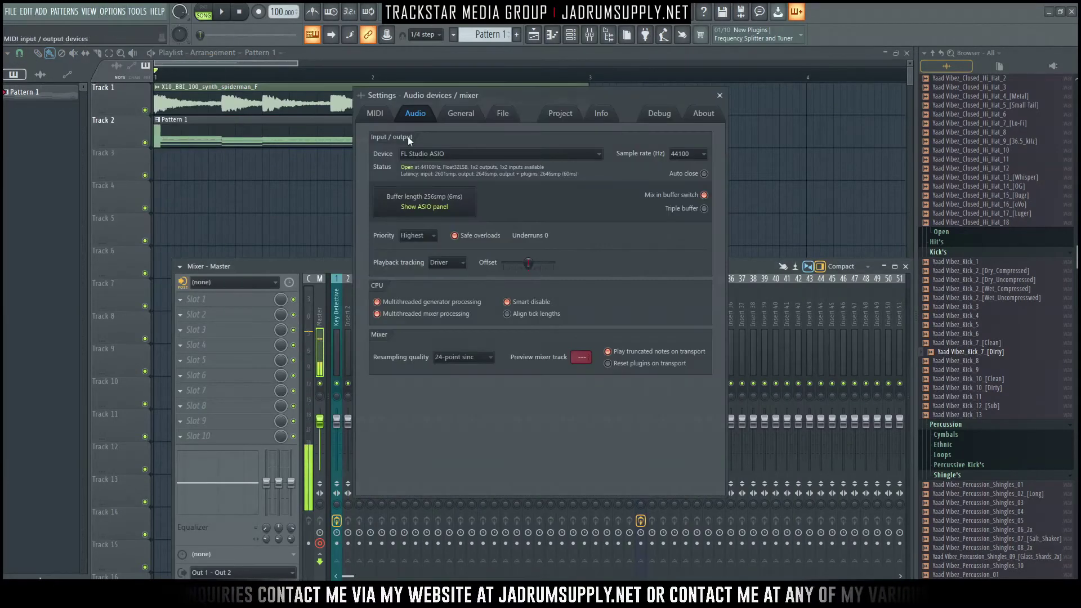
click(424, 207)
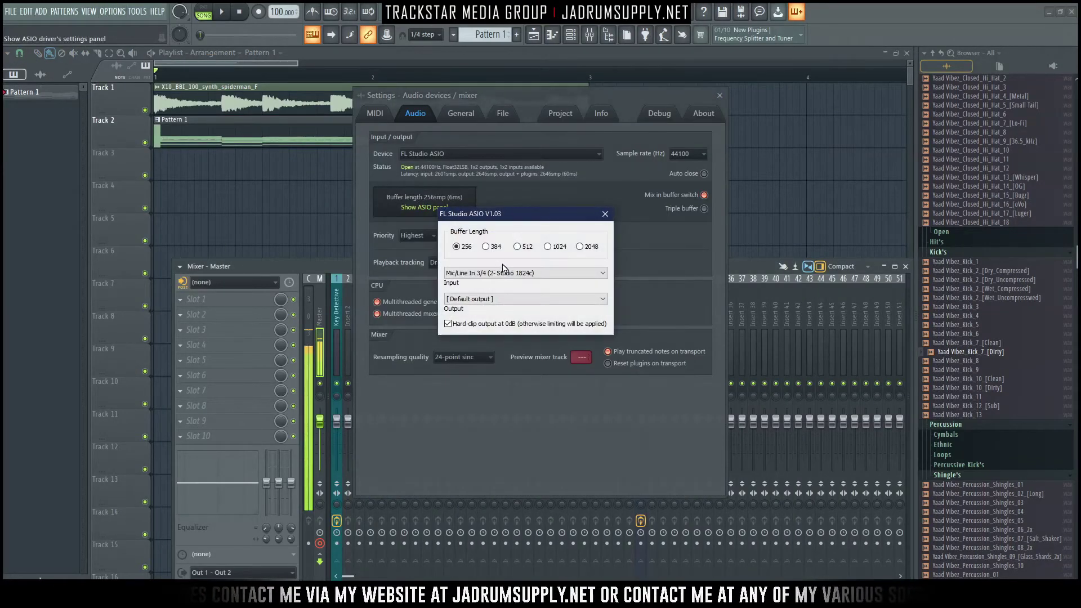
click(586, 249)
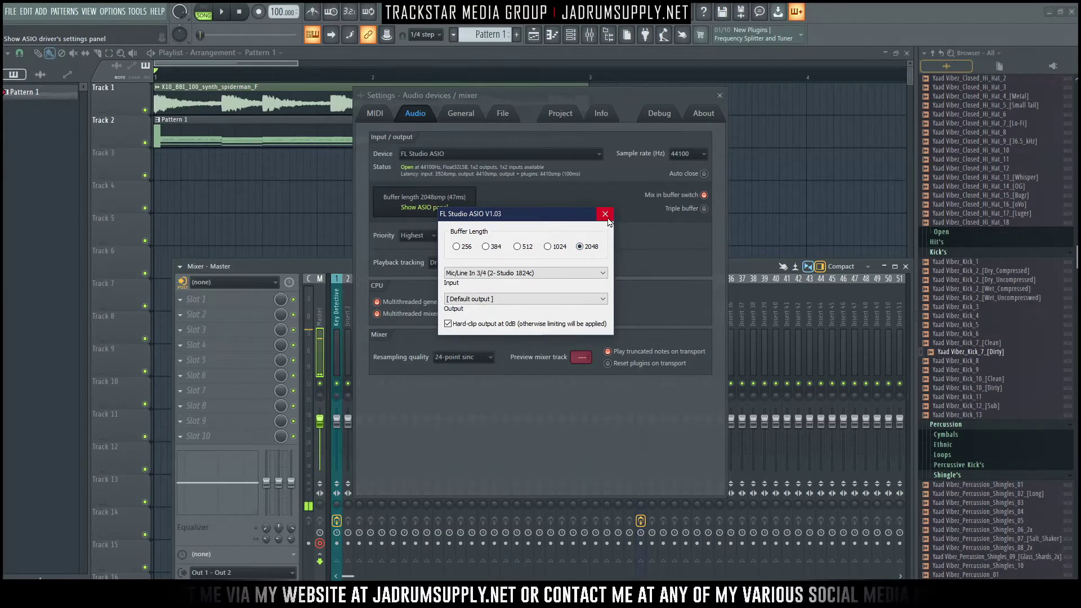
click(605, 214)
click(720, 95)
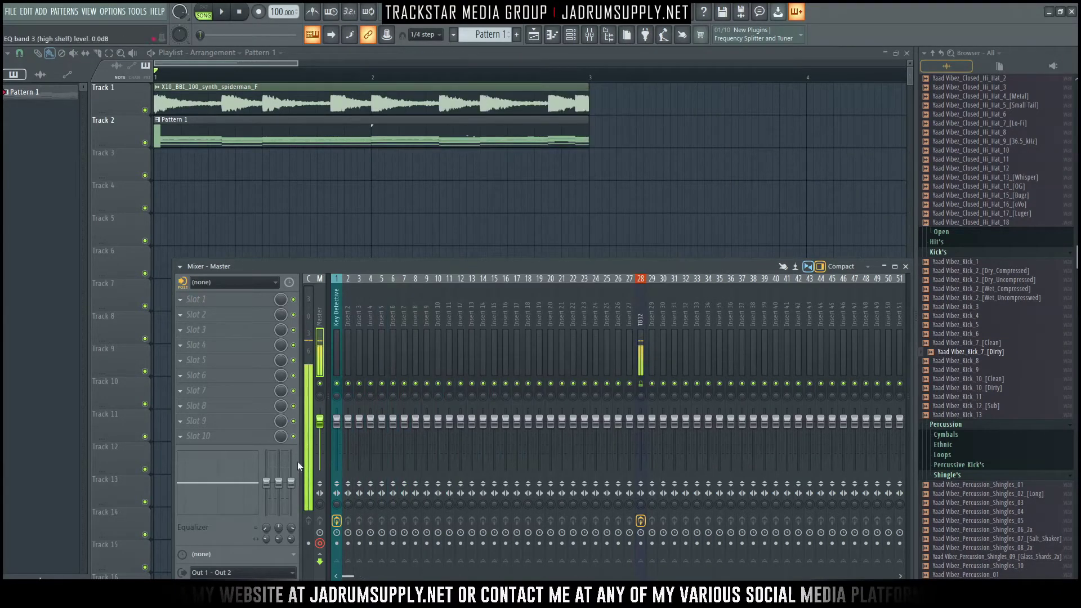
Step: Select the playlist range from bar 1 into bar 3 and audition it with the TB12 mixer track muted
drag(684, 86, 372, 125)
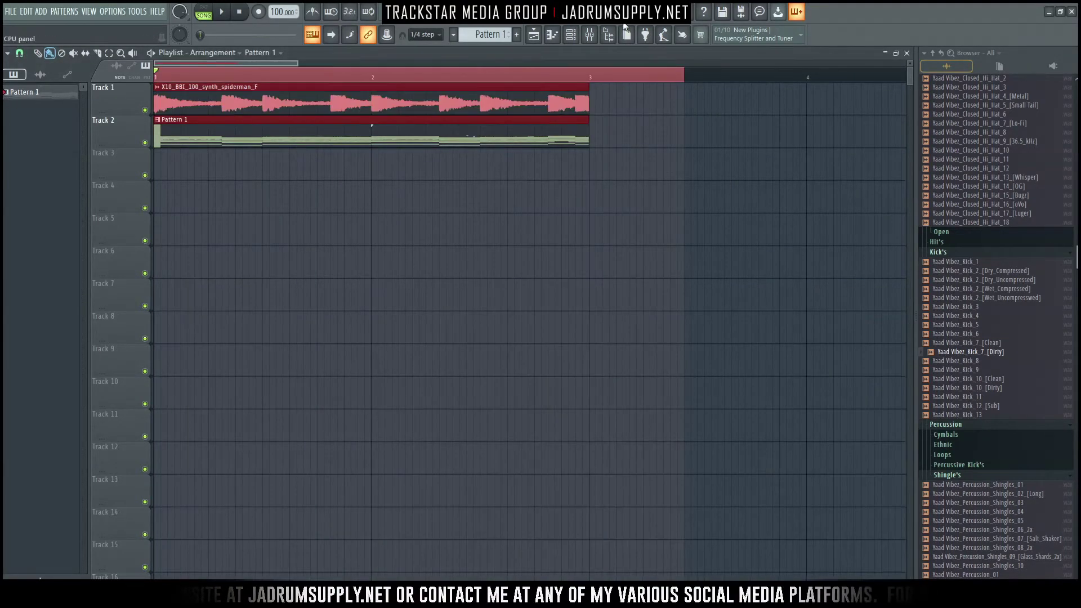
click(590, 34)
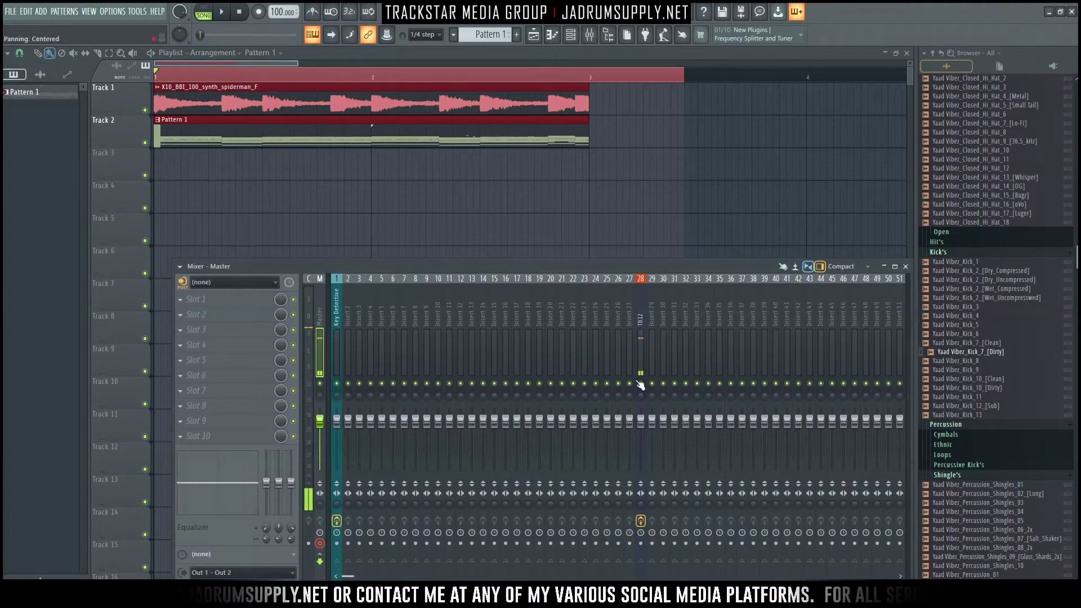
key(space)
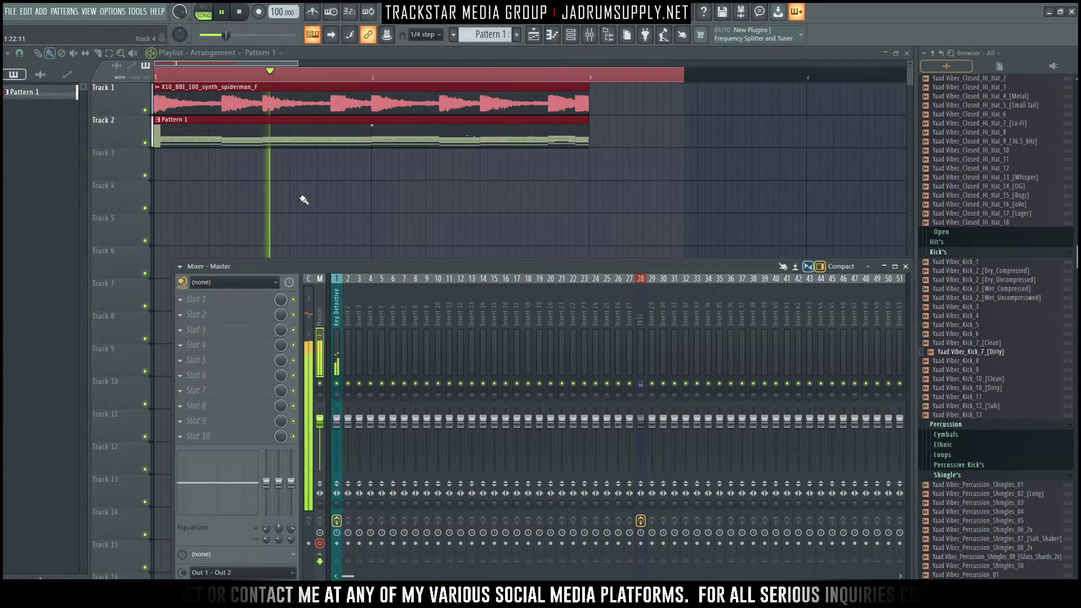
key(space)
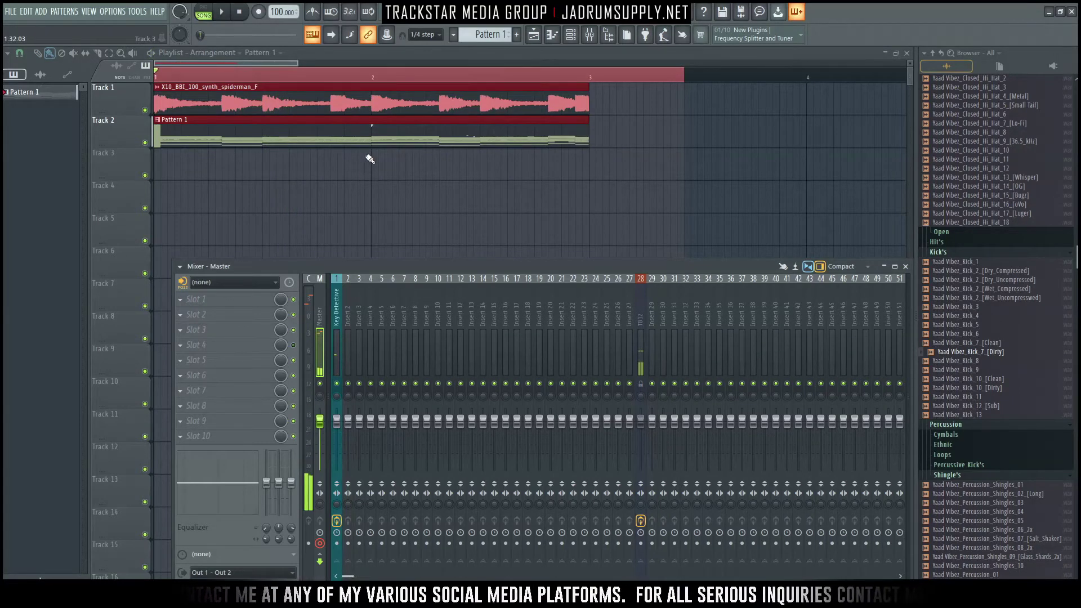
Step: Disable the effects on the TB12 mixer track
click(641, 521)
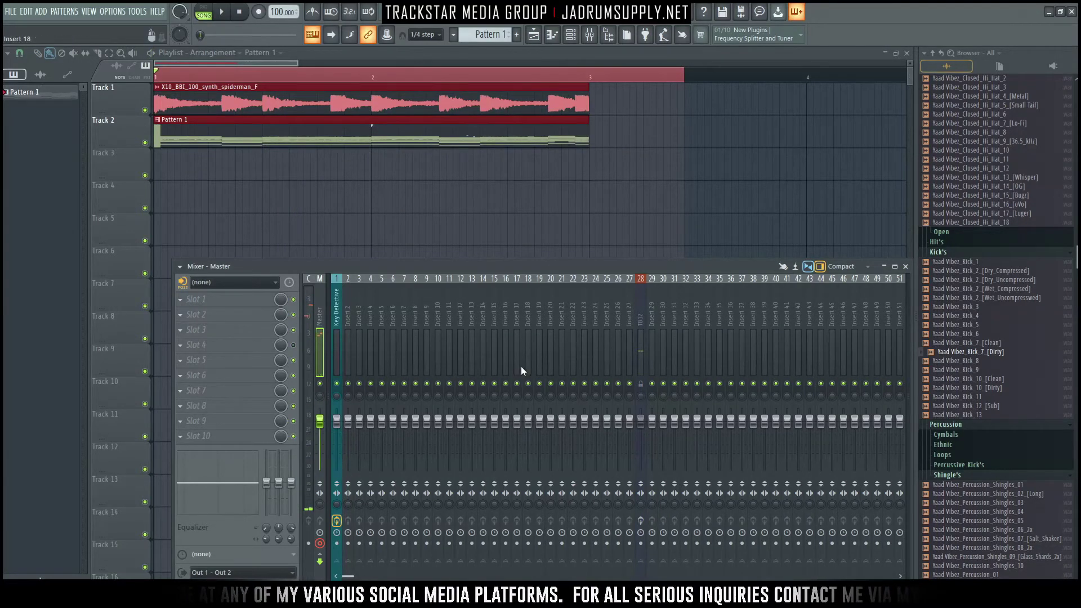
Step: Record the Master output of the beat into the playlist from bar 1 until its tail fades after bar 3
key(r)
key(space)
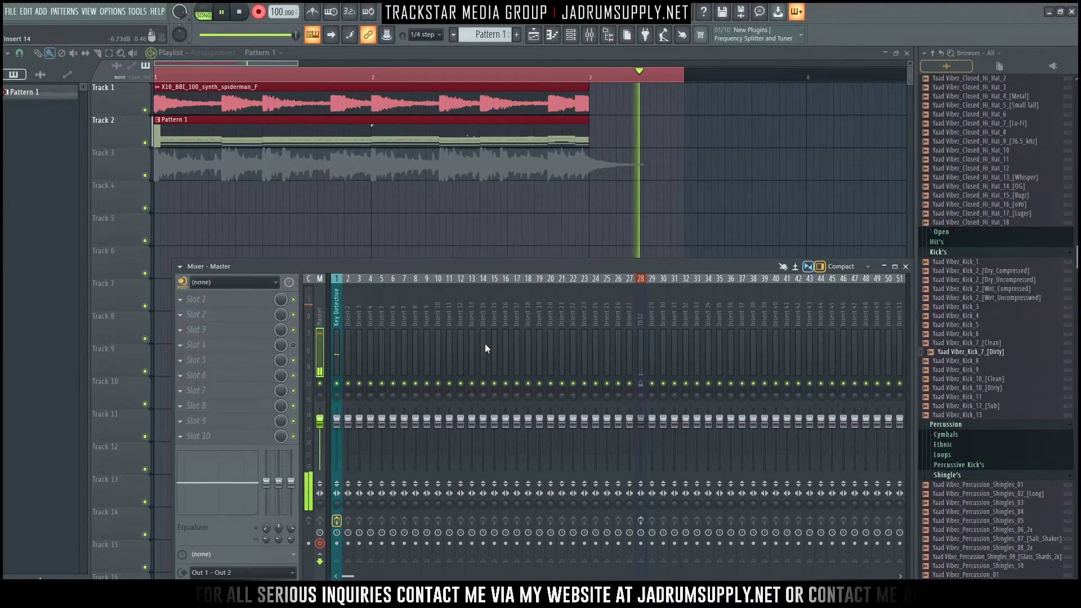
key(space)
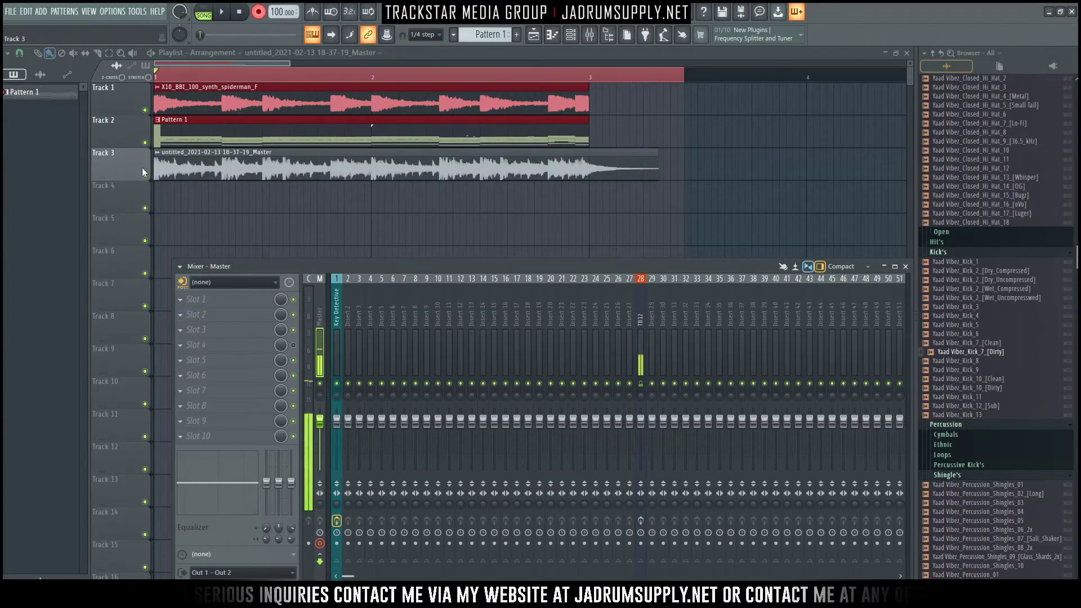
Step: Mute the synth loop and Pattern 1 on playlist Tracks 1 and 2, and turn off record mode
click(145, 143)
key(F9)
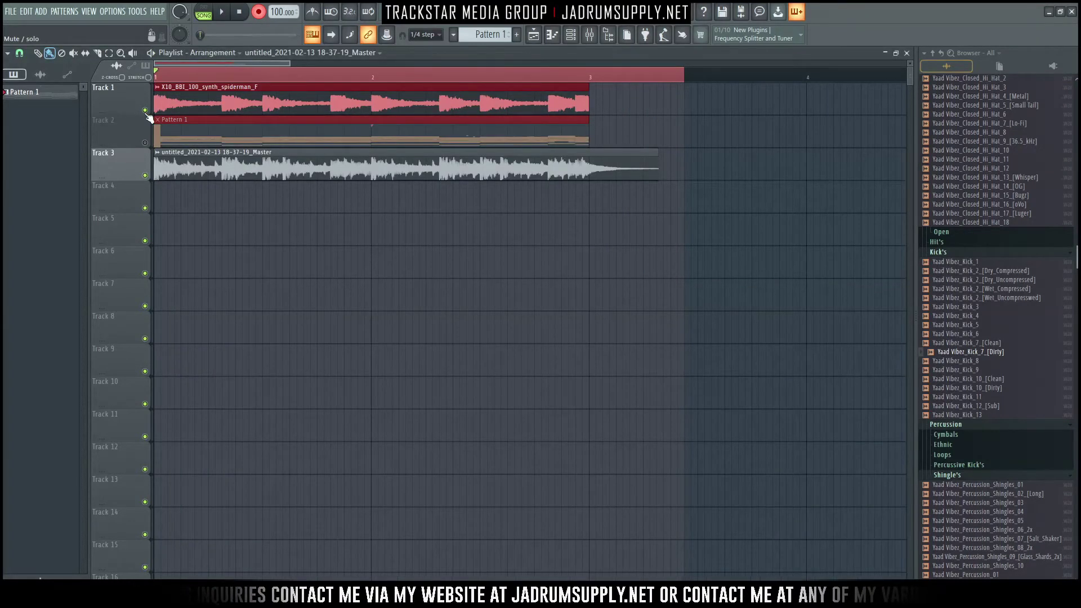
key(r)
click(145, 110)
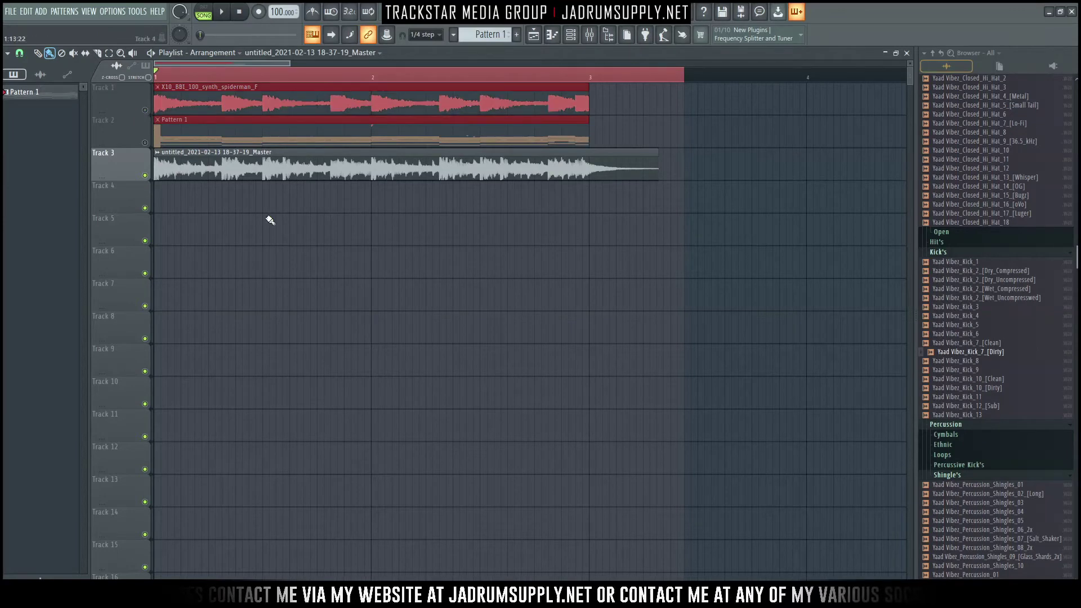
Step: Switch effects on for the TB12 mixer track and off for Key Detective, and set the FL Studio ASIO buffer length to 256 samples
click(596, 36)
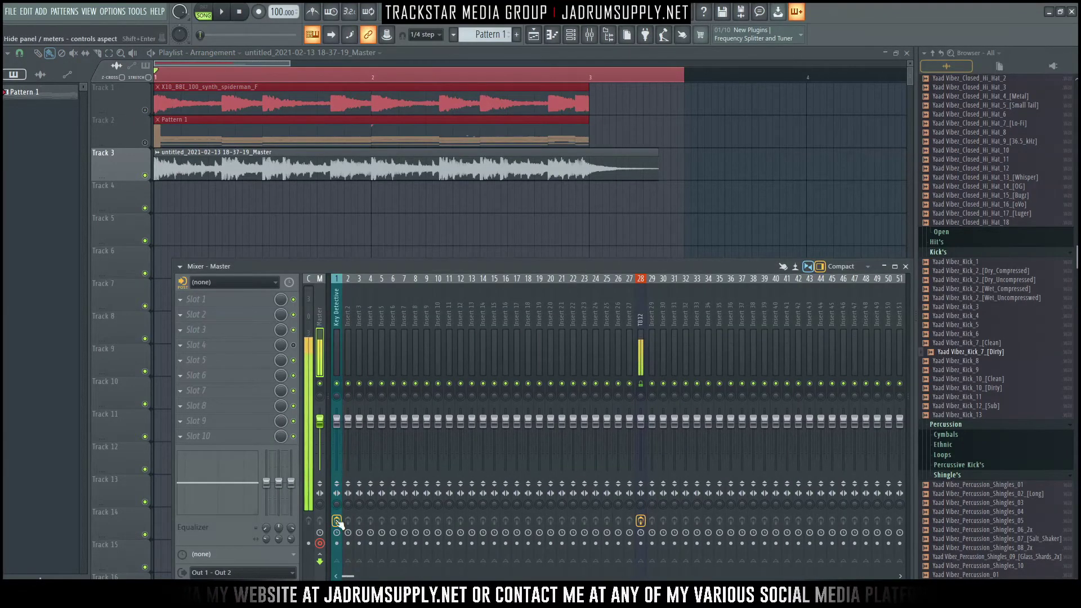
click(113, 11)
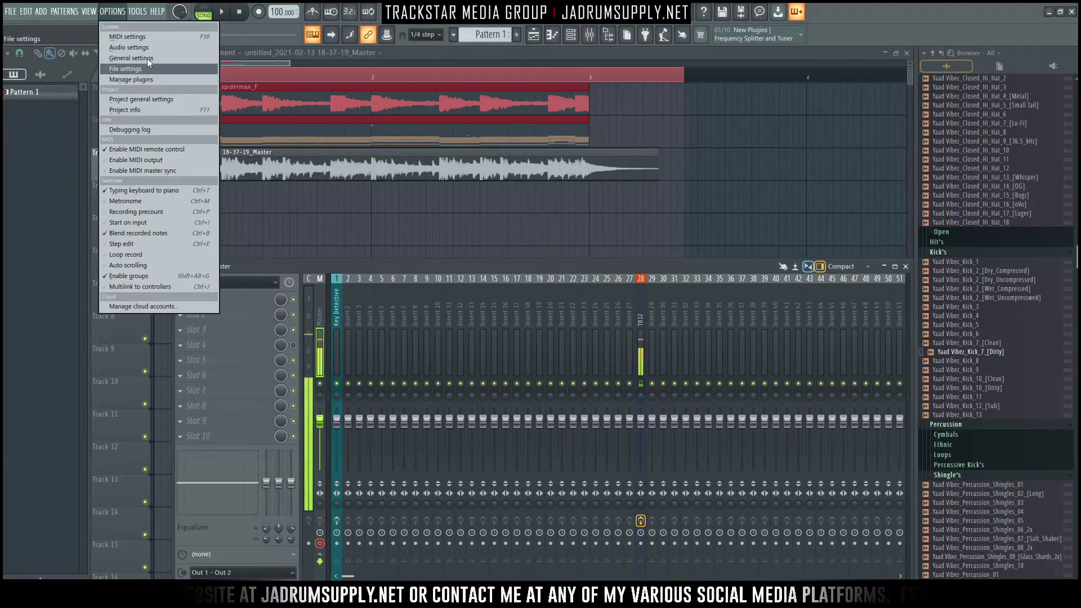
click(129, 47)
click(439, 204)
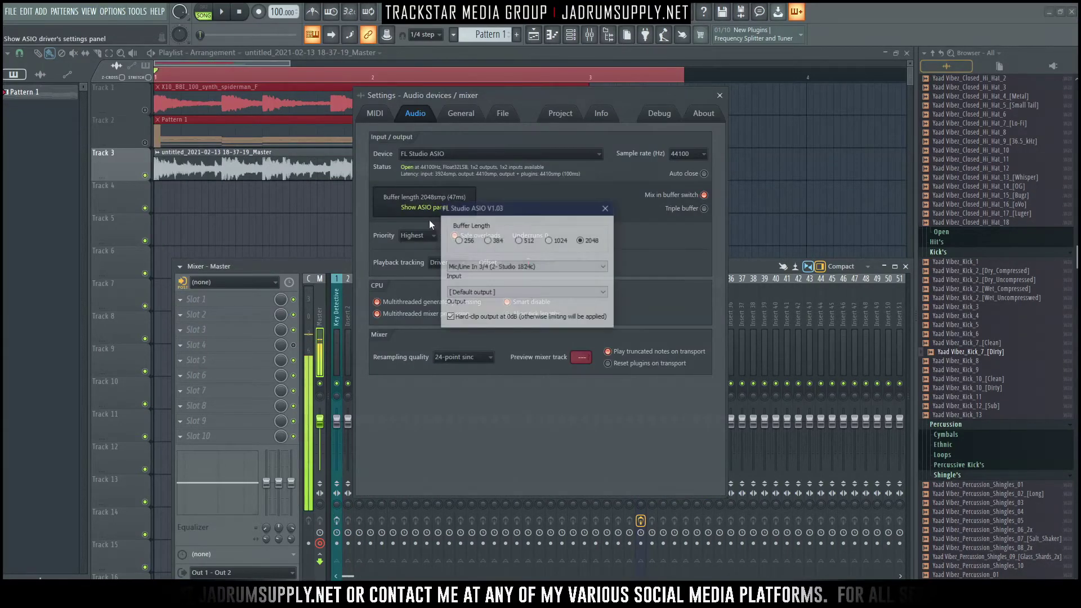
click(607, 208)
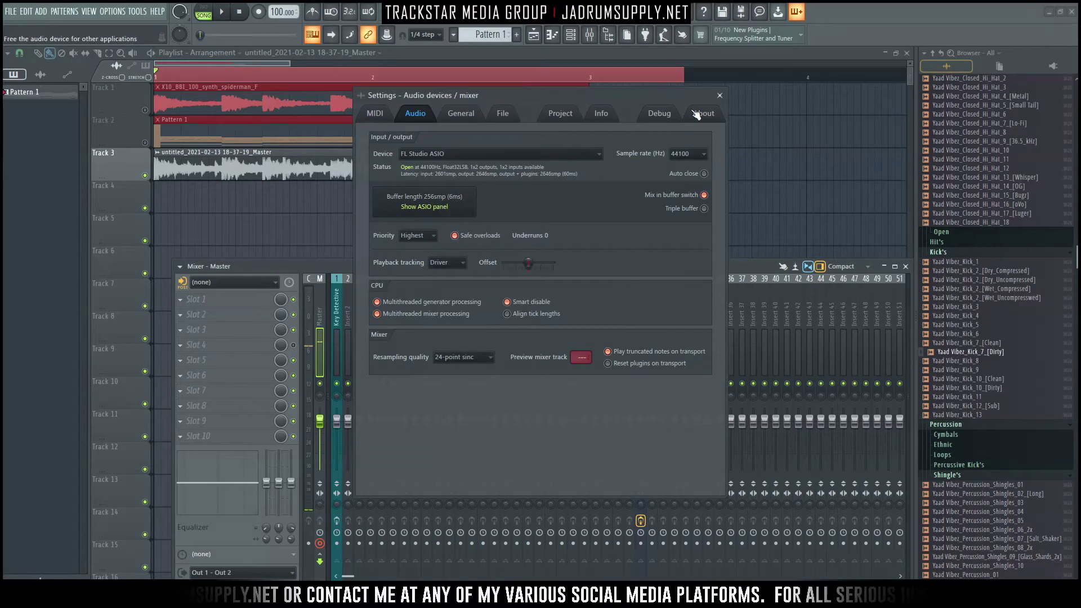
click(720, 96)
Step: Route the recorded Master audio clip on Track 3 to mixer track 2
click(294, 166)
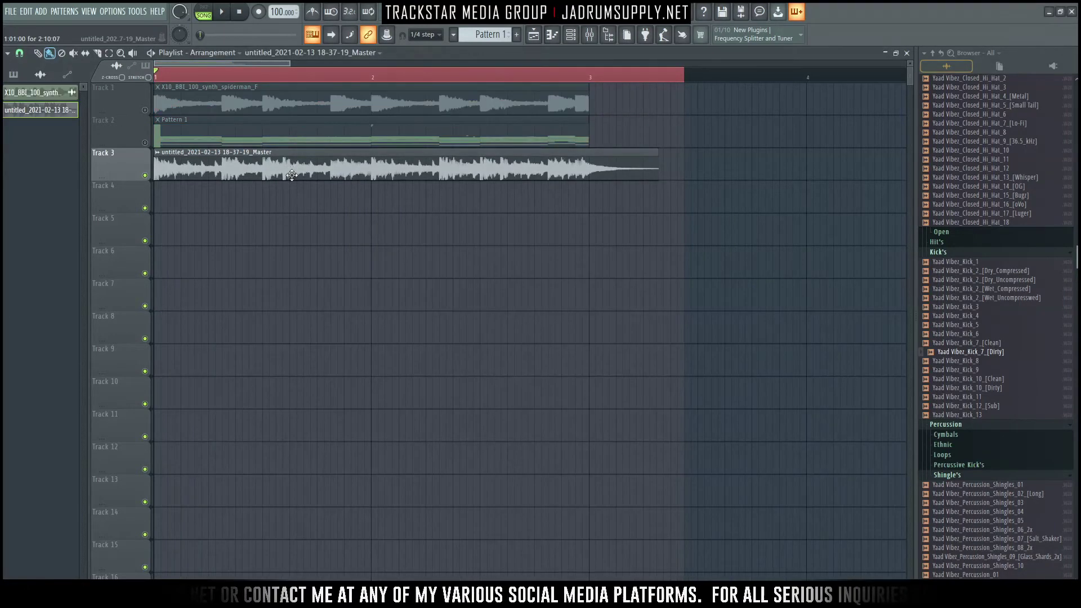
double_click(291, 175)
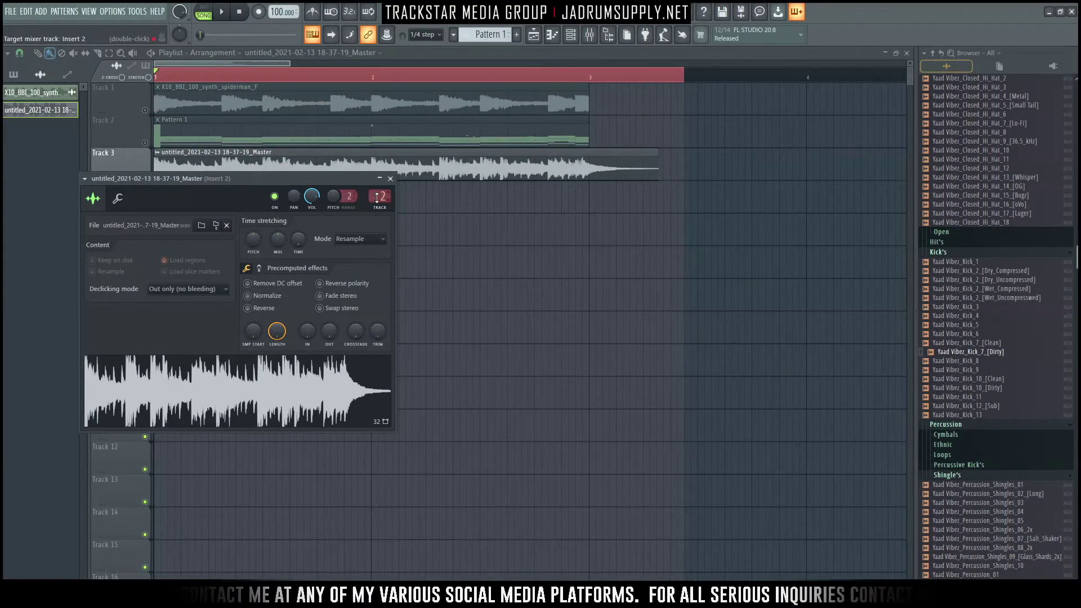
click(391, 179)
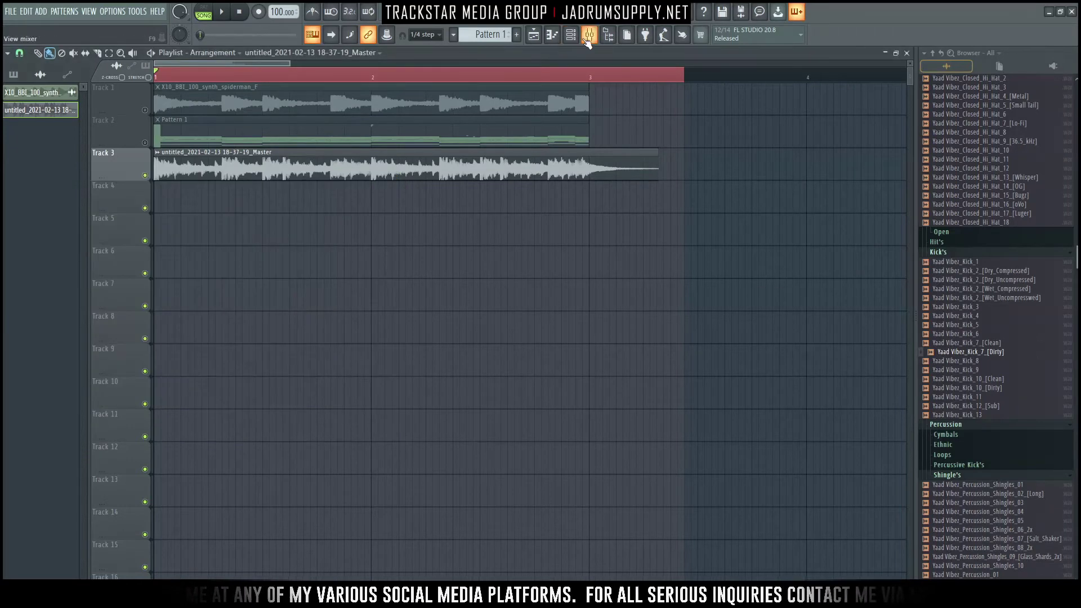
Step: Load the Waves L2 Ultramaximizer from WaveShell2-VST 12.0_x64 into the first effect slot of mixer Insert 2
key(F9)
click(228, 299)
mouse_move(242, 313)
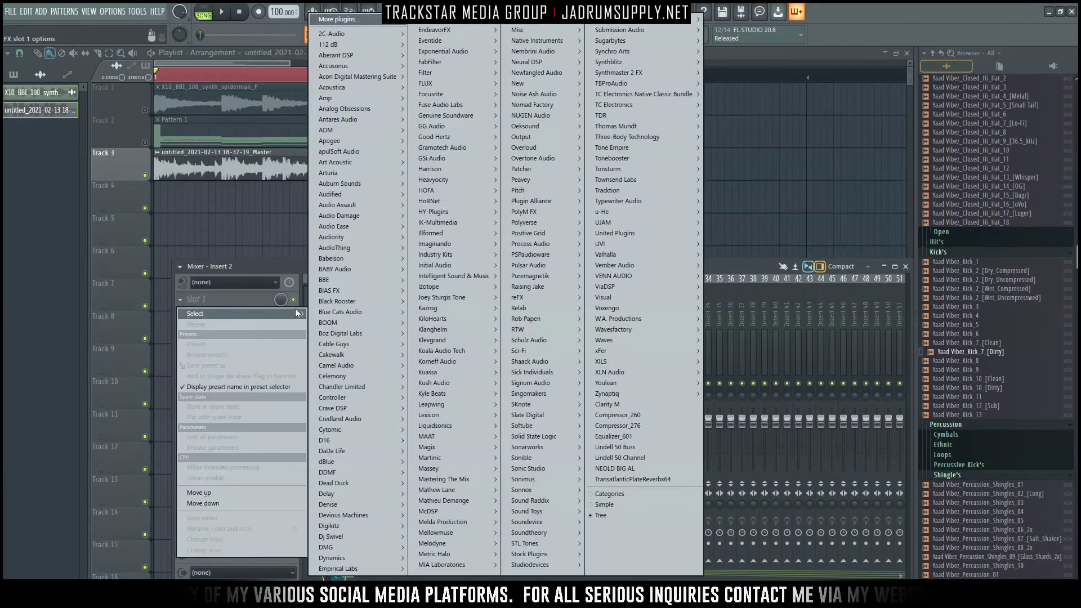
mouse_move(619, 340)
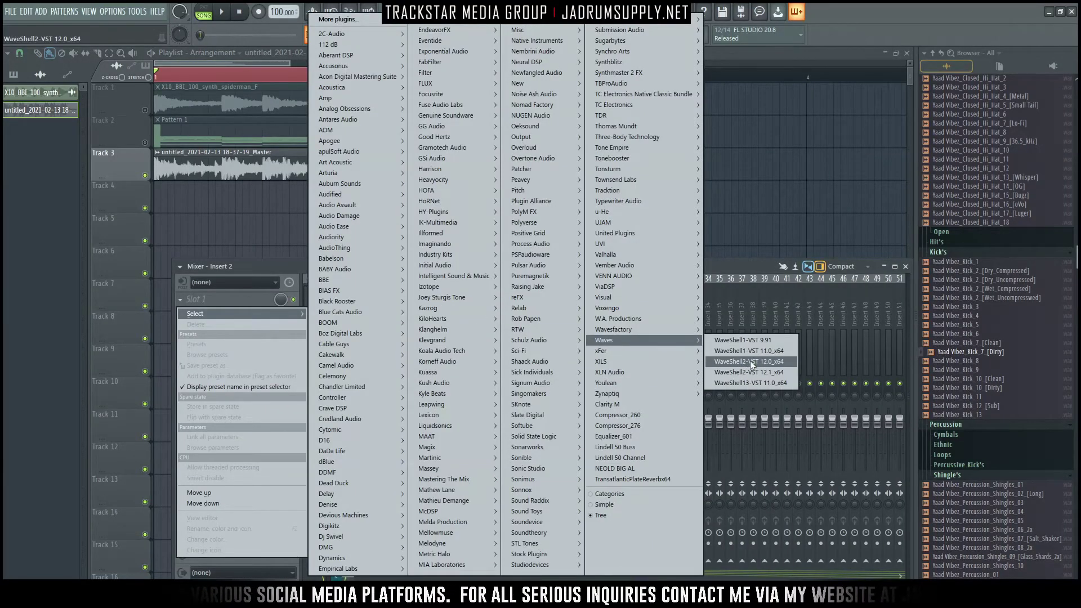
click(751, 361)
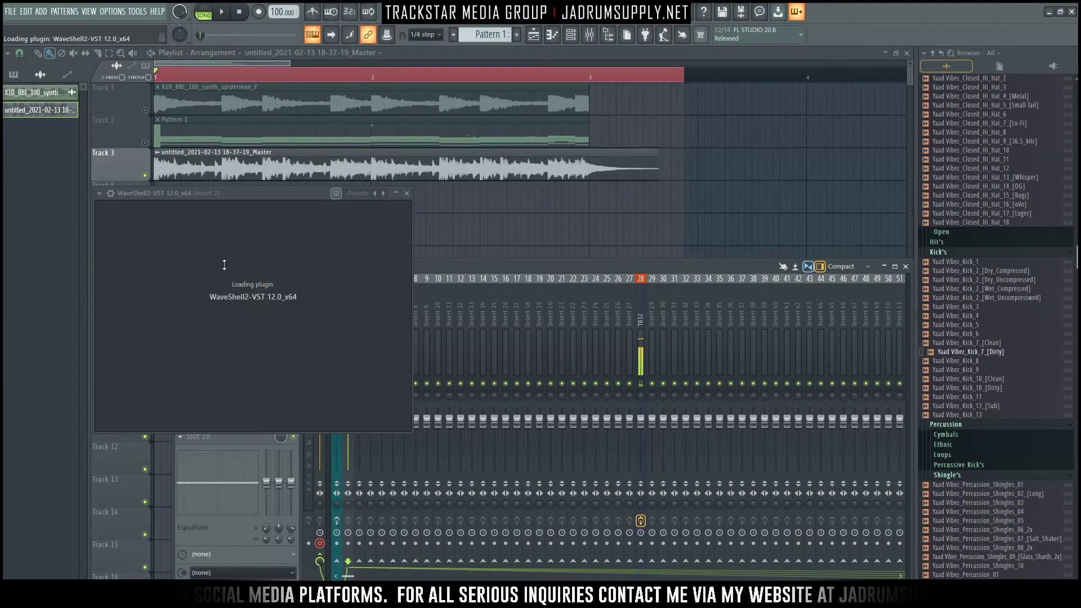
click(385, 259)
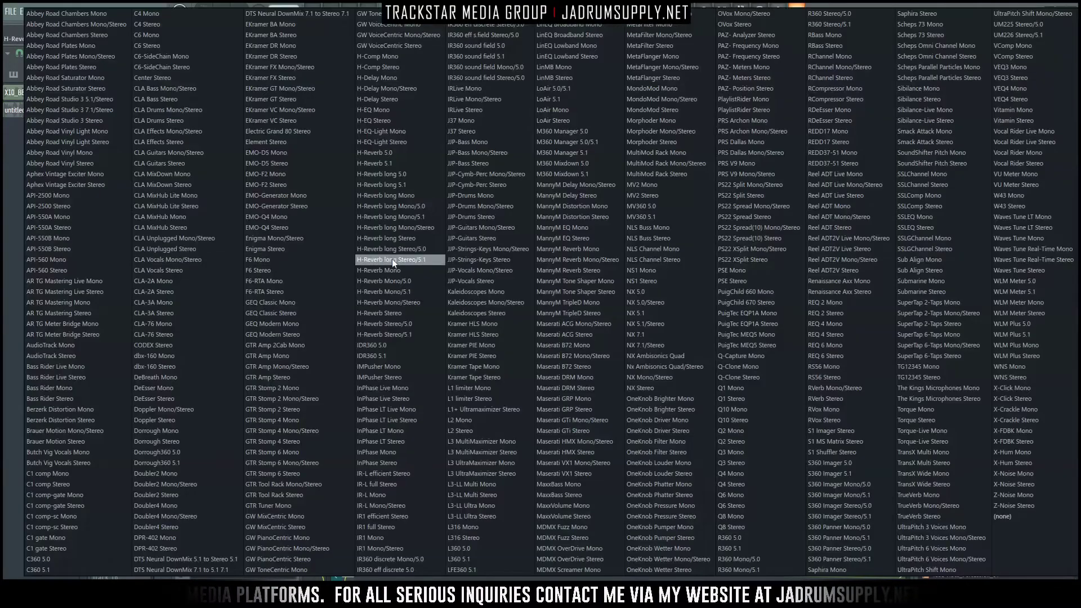
click(477, 427)
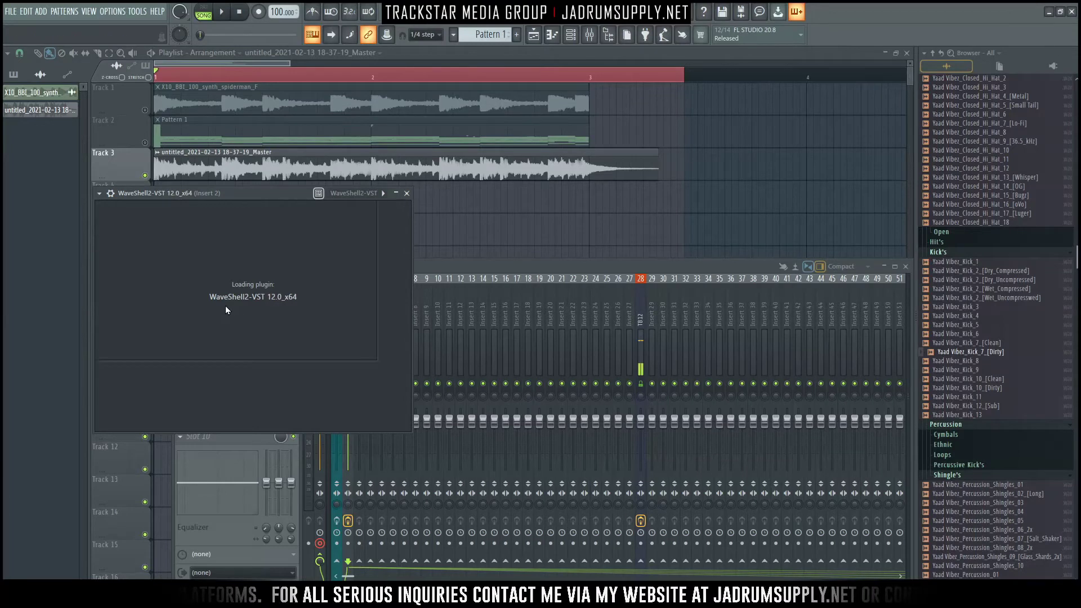
Step: Audition the recorded beat while setting the L2 threshold to 0.0 and the out ceiling to -5.1 dB
scroll(183, 312, down, 10)
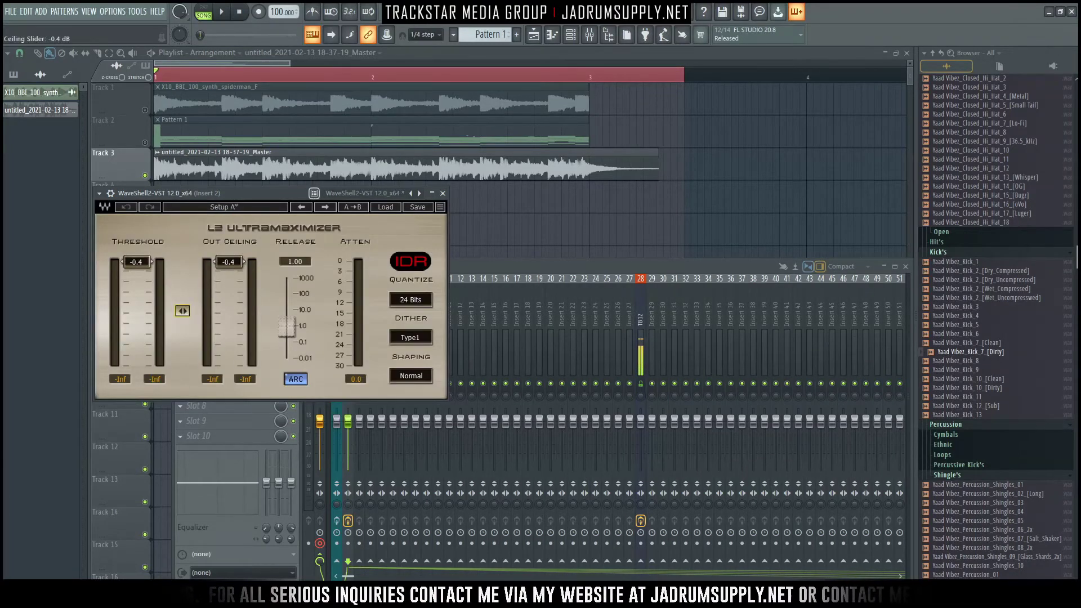
click(489, 267)
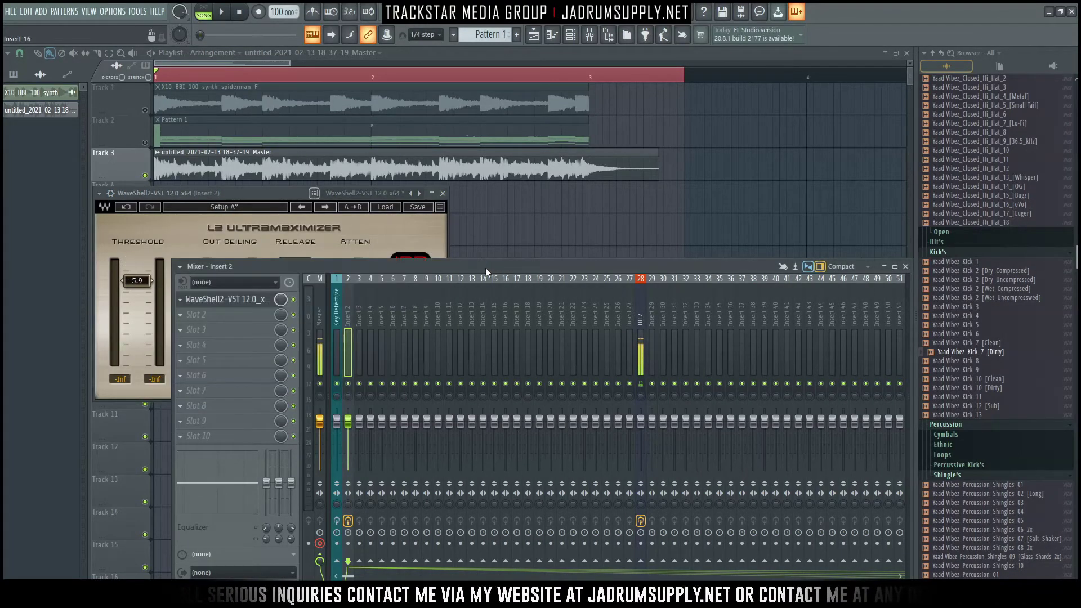
key(space)
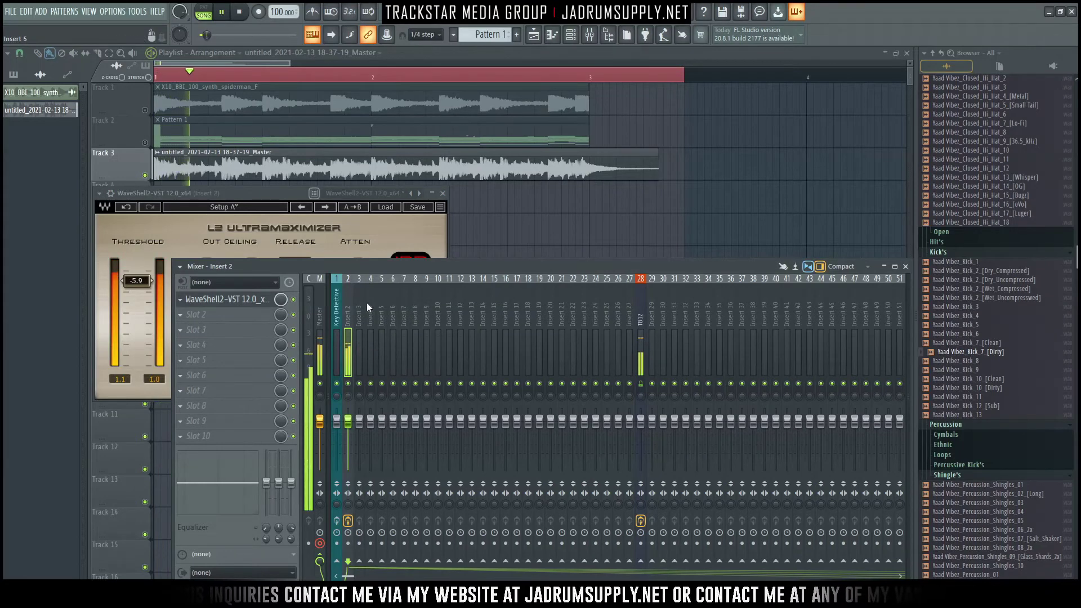
click(254, 248)
drag(136, 280, 135, 260)
drag(228, 280, 238, 284)
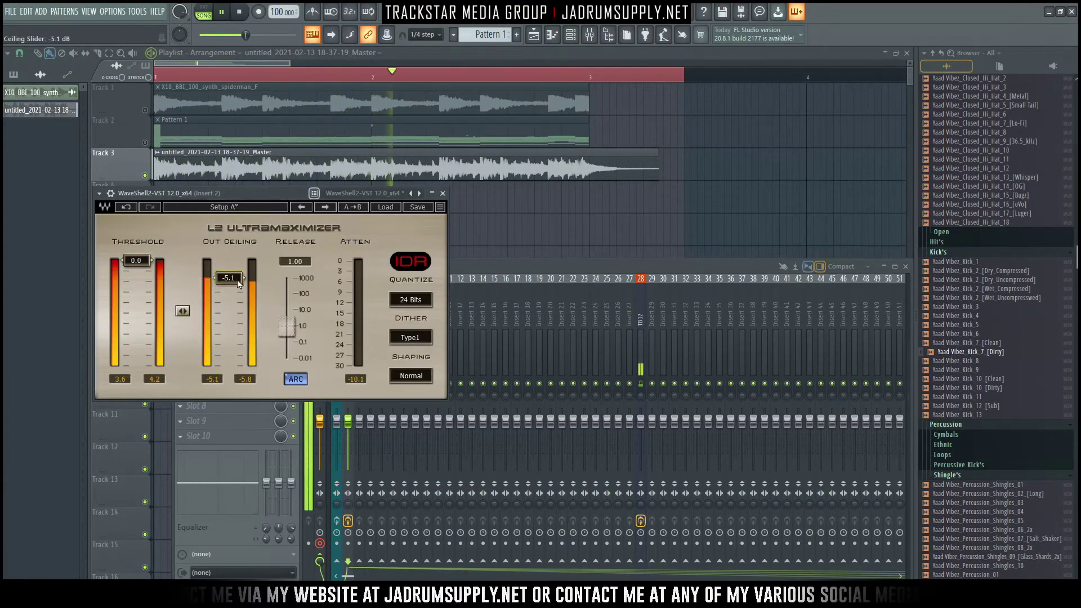
click(640, 329)
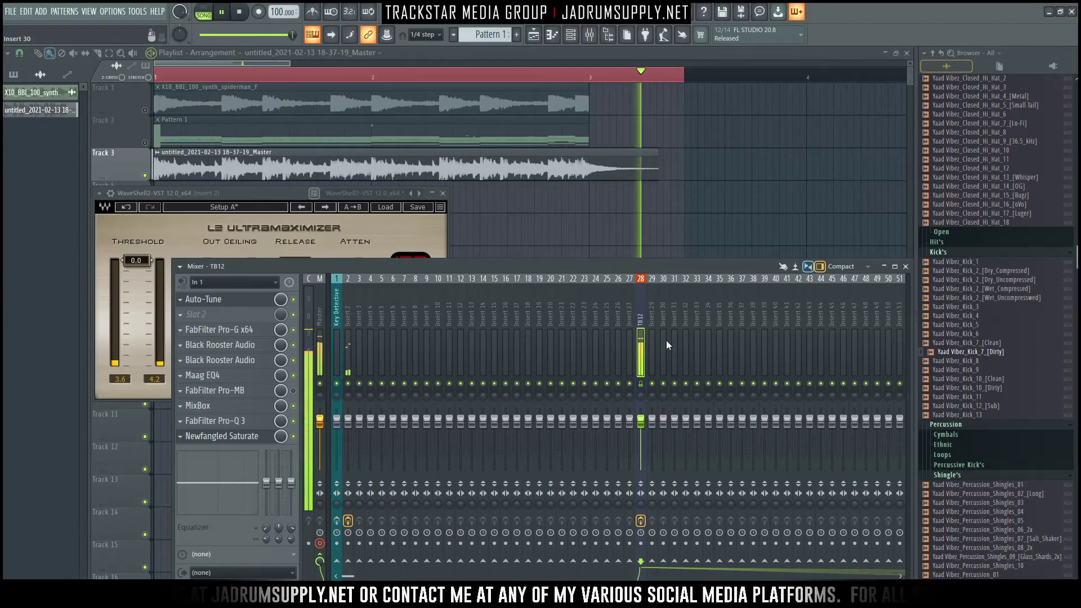
key(space)
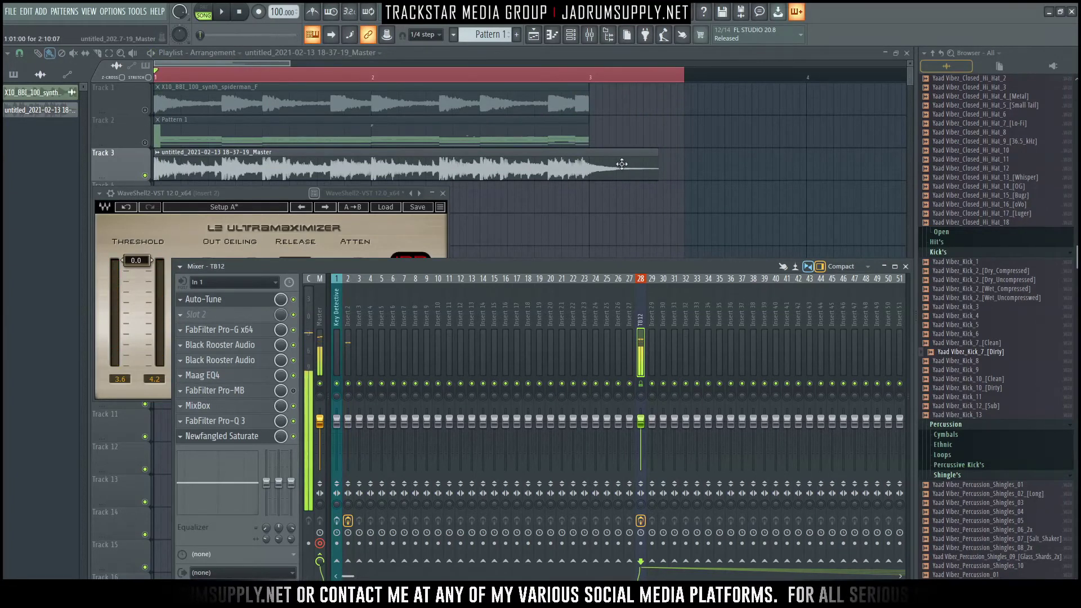
Step: Trim the tail of the recorded Master clip on Track 3 so it ends at bar 3
key(F12)
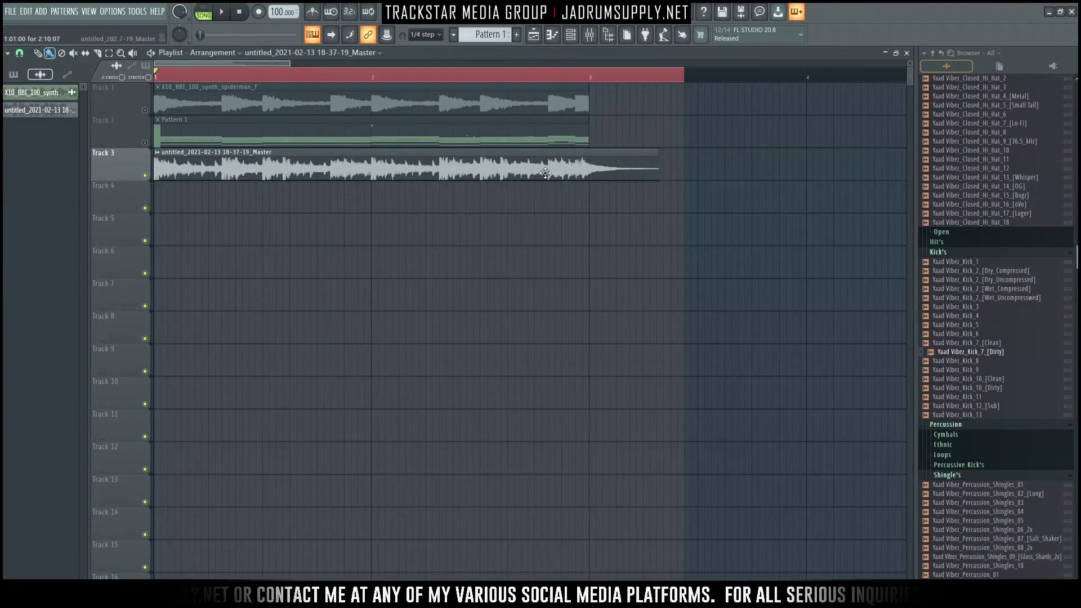
drag(572, 156, 594, 161)
scroll(424, 84, down, 4)
Step: Repeat the two-bar Master clip along Track 3 up to bar 15
click(185, 167)
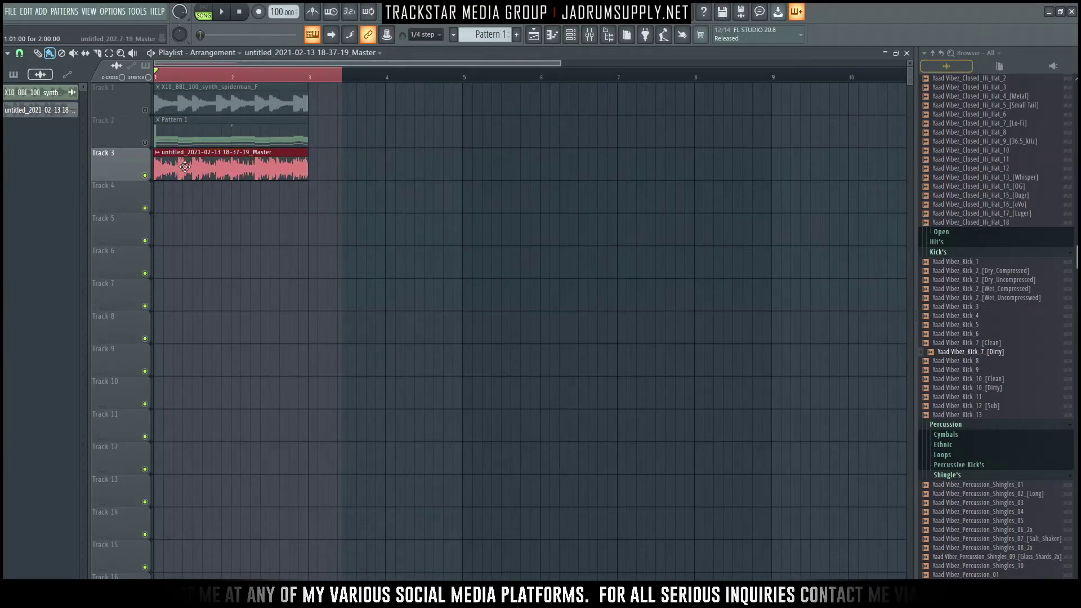
key(ctrl+b)
right_click(427, 171)
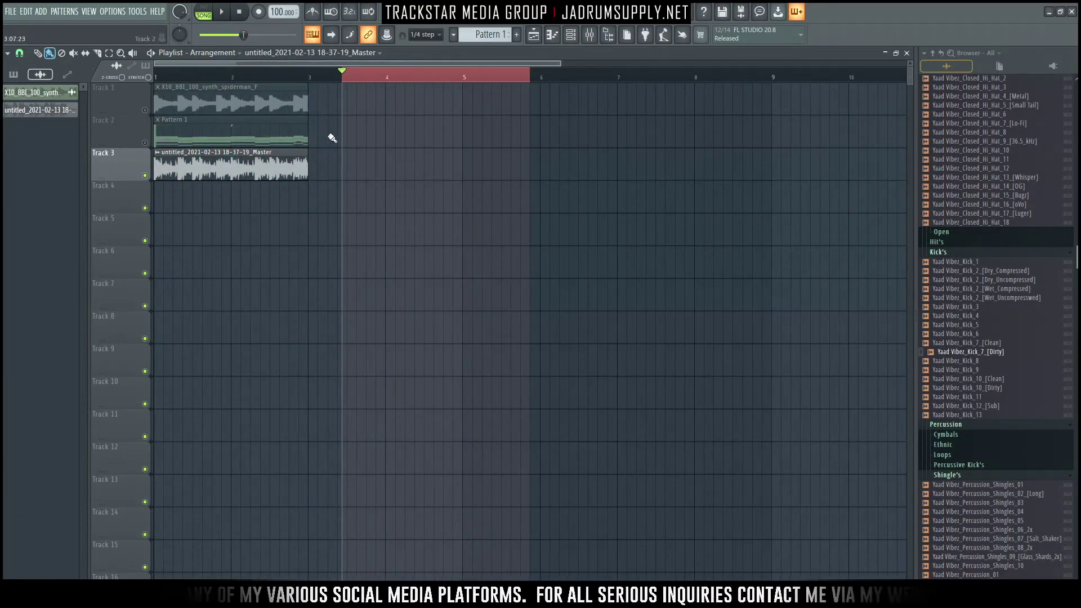
drag(316, 167, 901, 168)
click(505, 101)
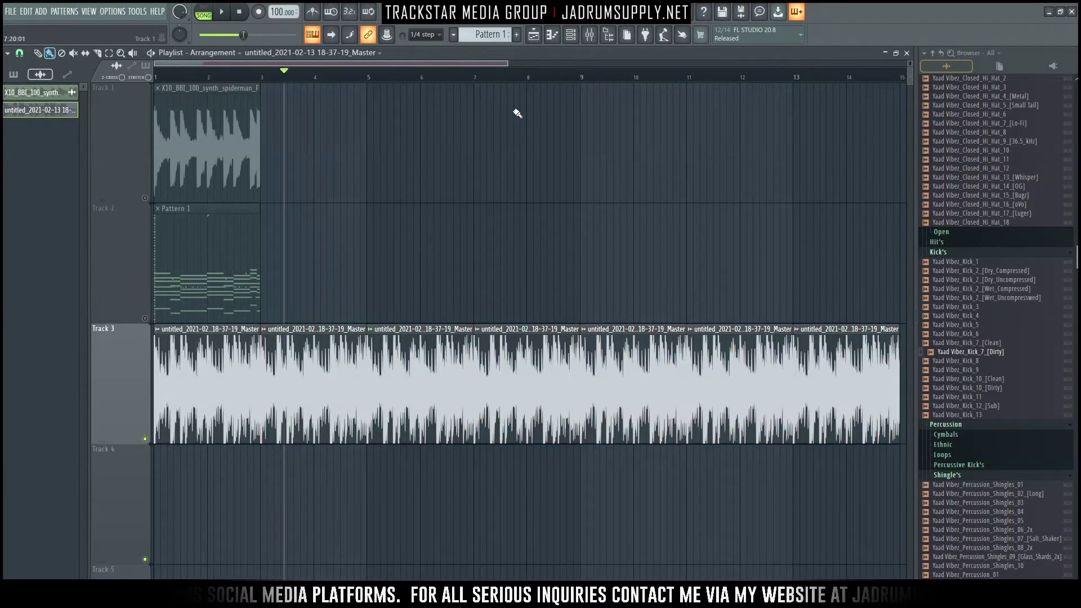
Step: Select mixer insert 40 and reduce the height of the playlist track rows
click(590, 35)
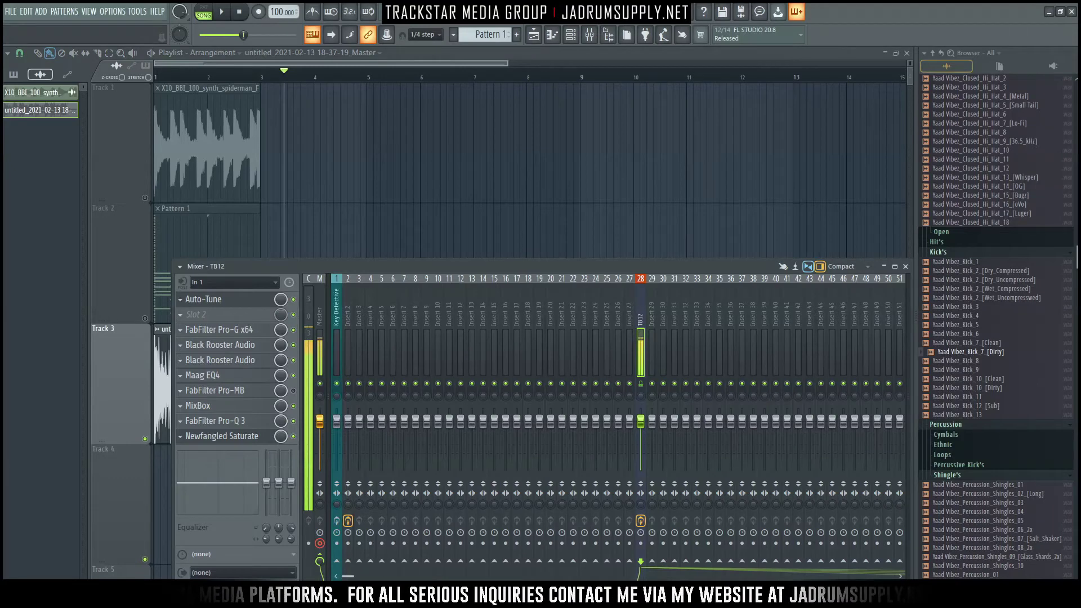
click(776, 336)
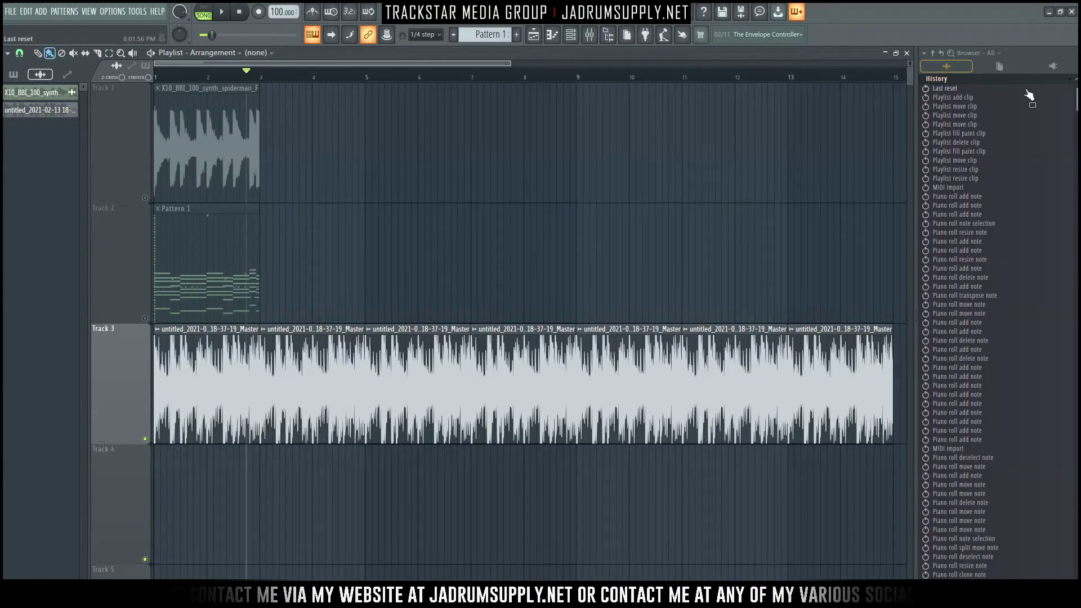
drag(910, 62, 475, 42)
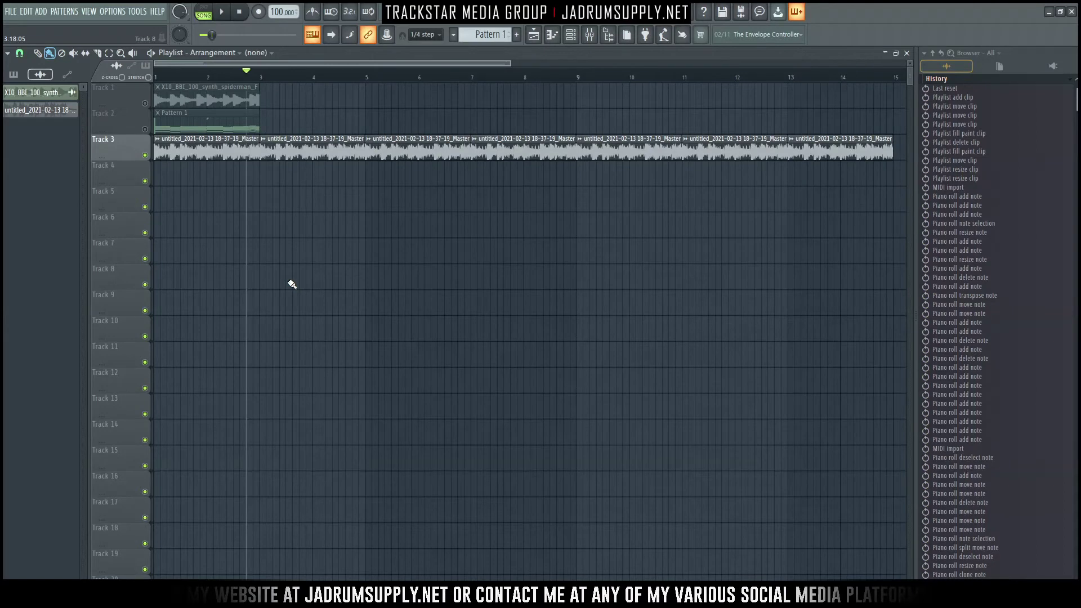
Step: Record a trial vocal take through the TB12 mixer track up to about bar 4, and delete it from the playlist
key(r)
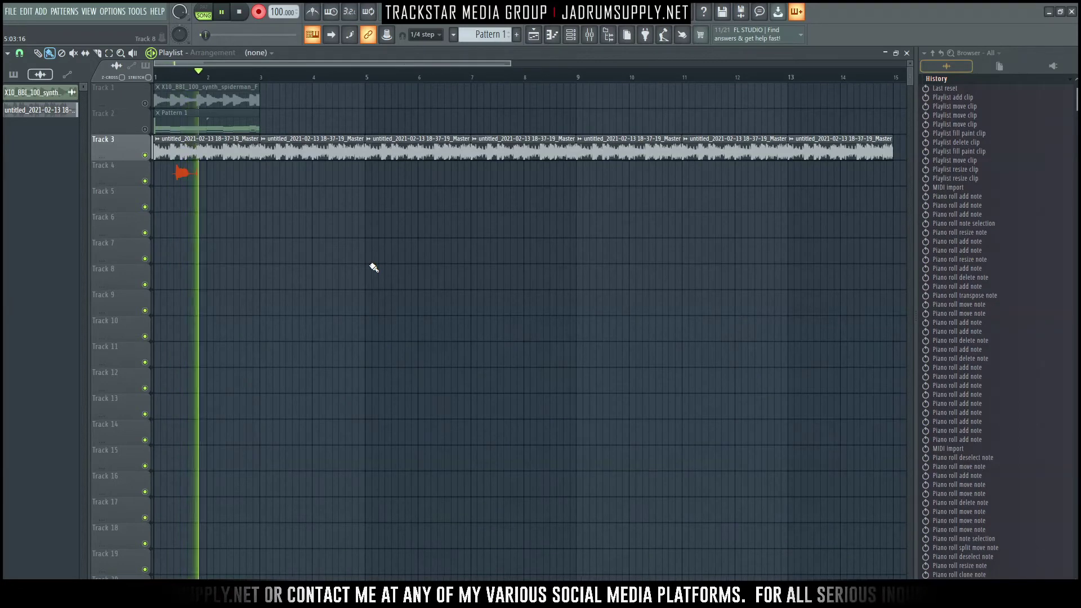
click(592, 36)
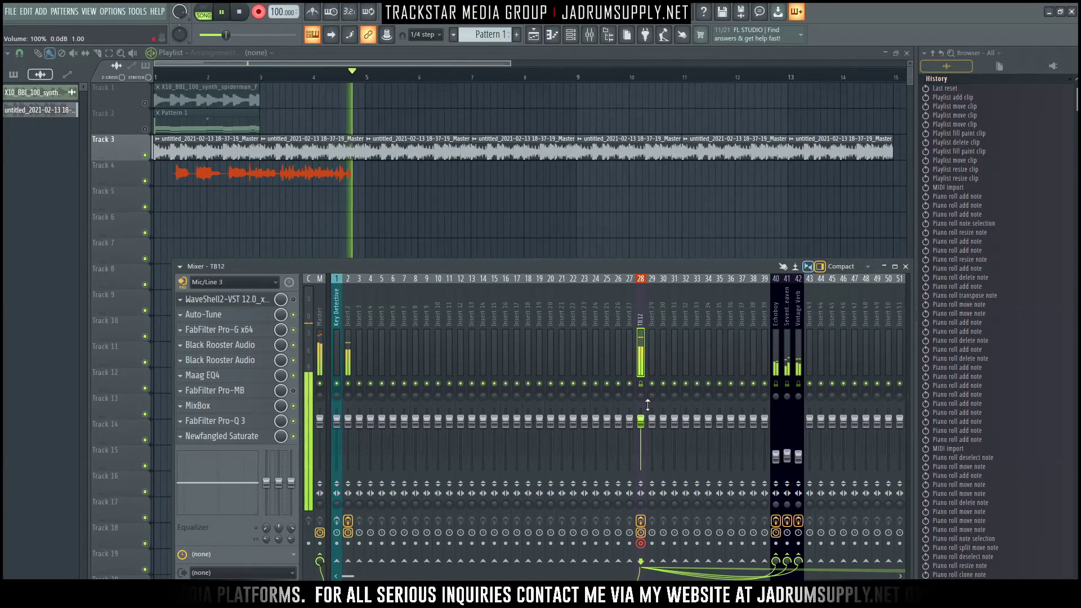
key(space)
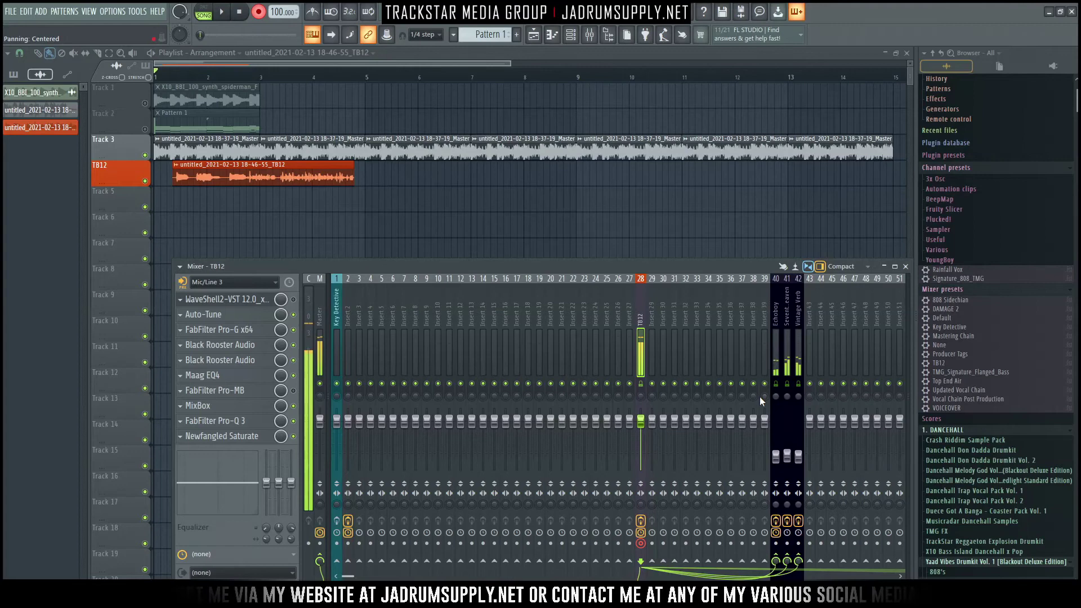
key(ctrl+Delete)
key(Return)
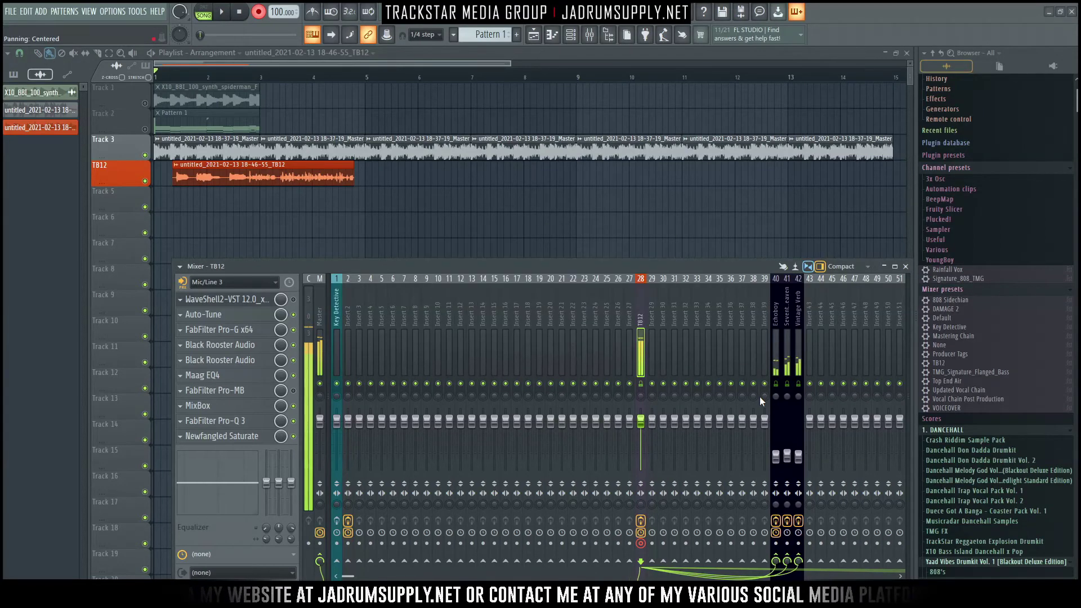
Step: Record a full vocal take through the TB12 mixer track from bar 1 to just past bar 12
key(space)
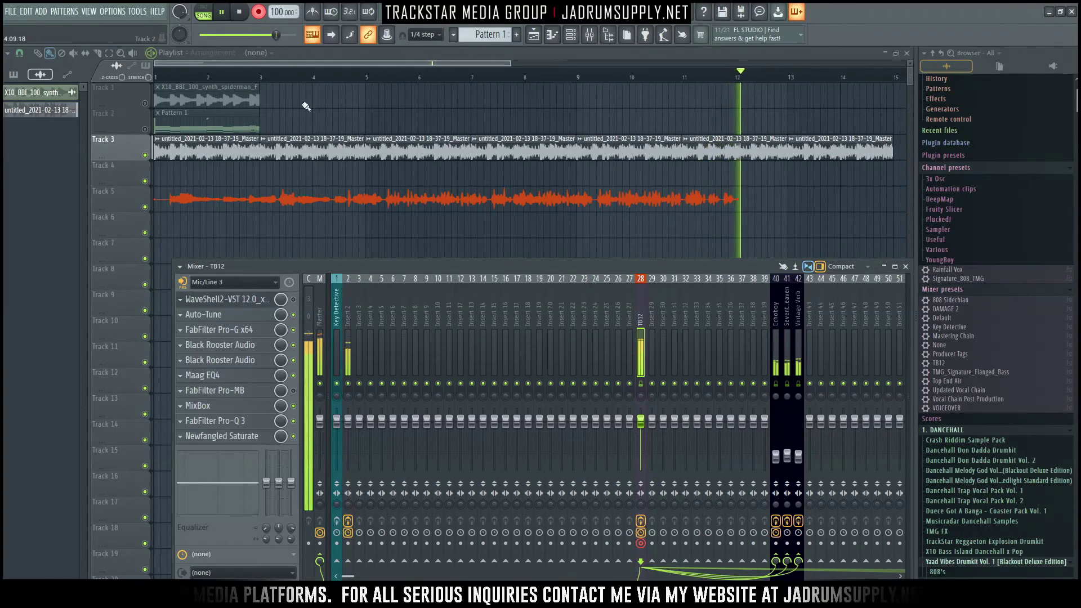
key(r)
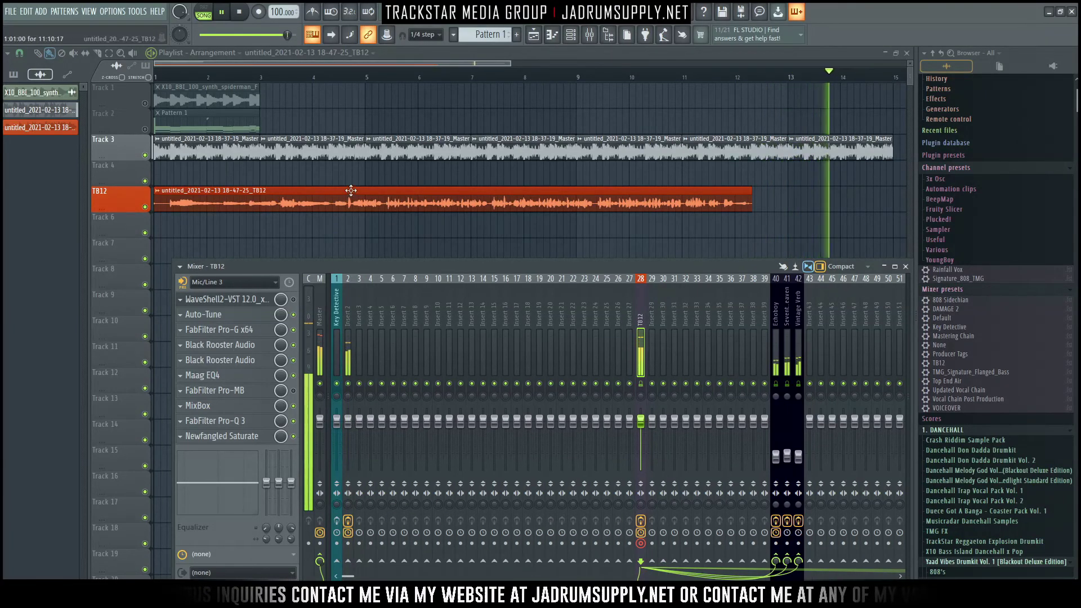
Step: Open the beat clip's channel settings and disable the effects on its mixer track, Insert 2
double_click(355, 149)
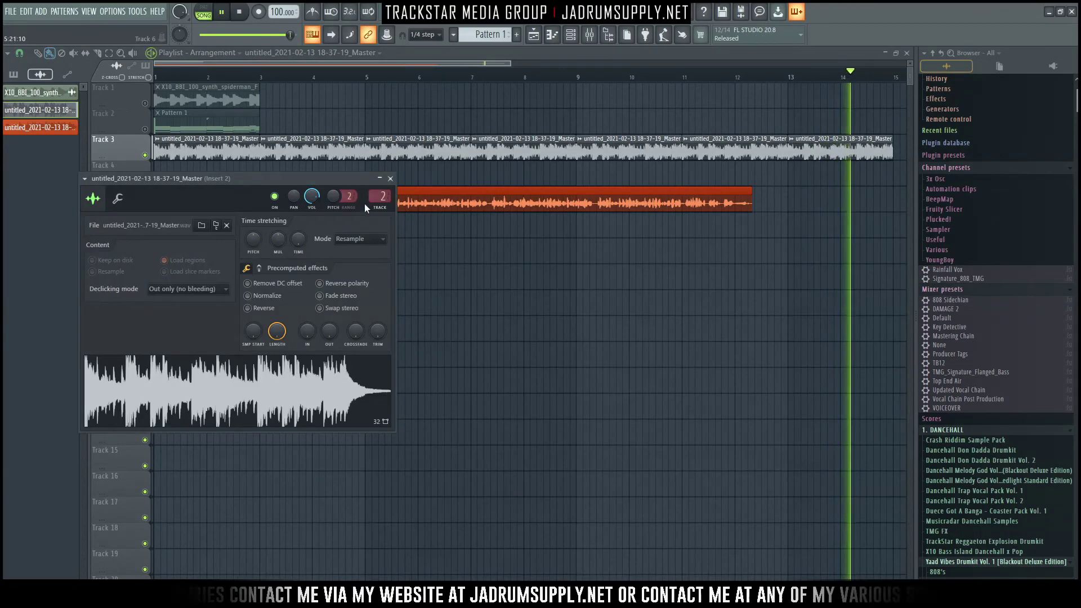
click(589, 34)
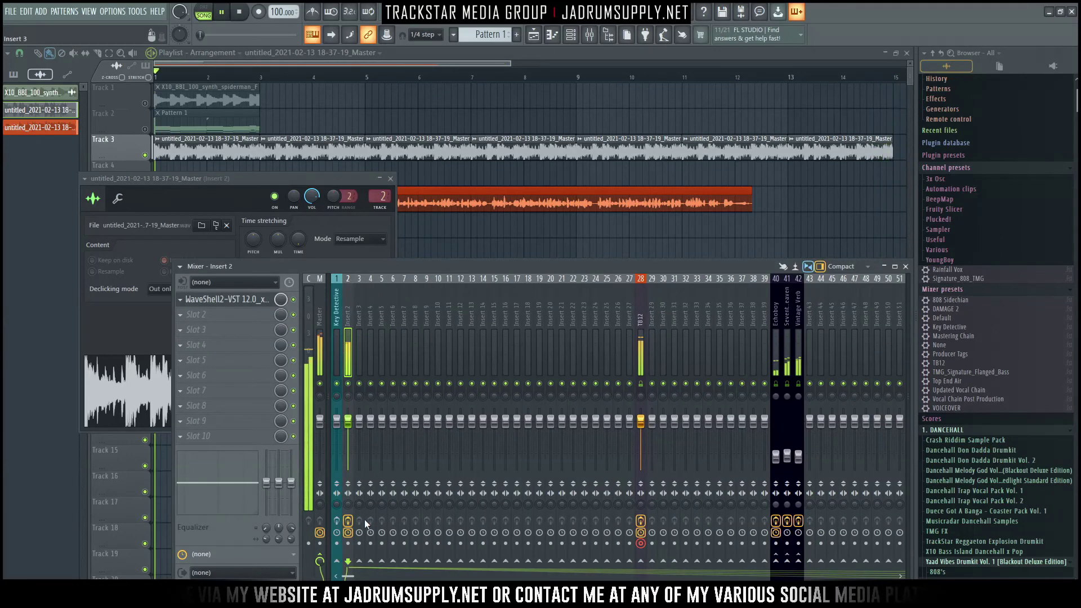
click(349, 521)
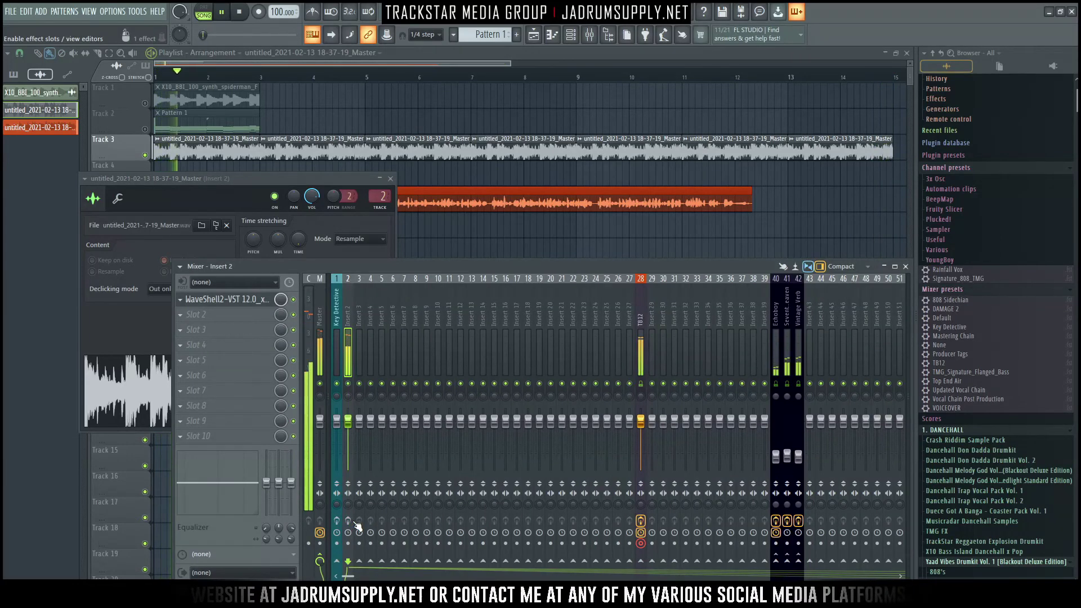